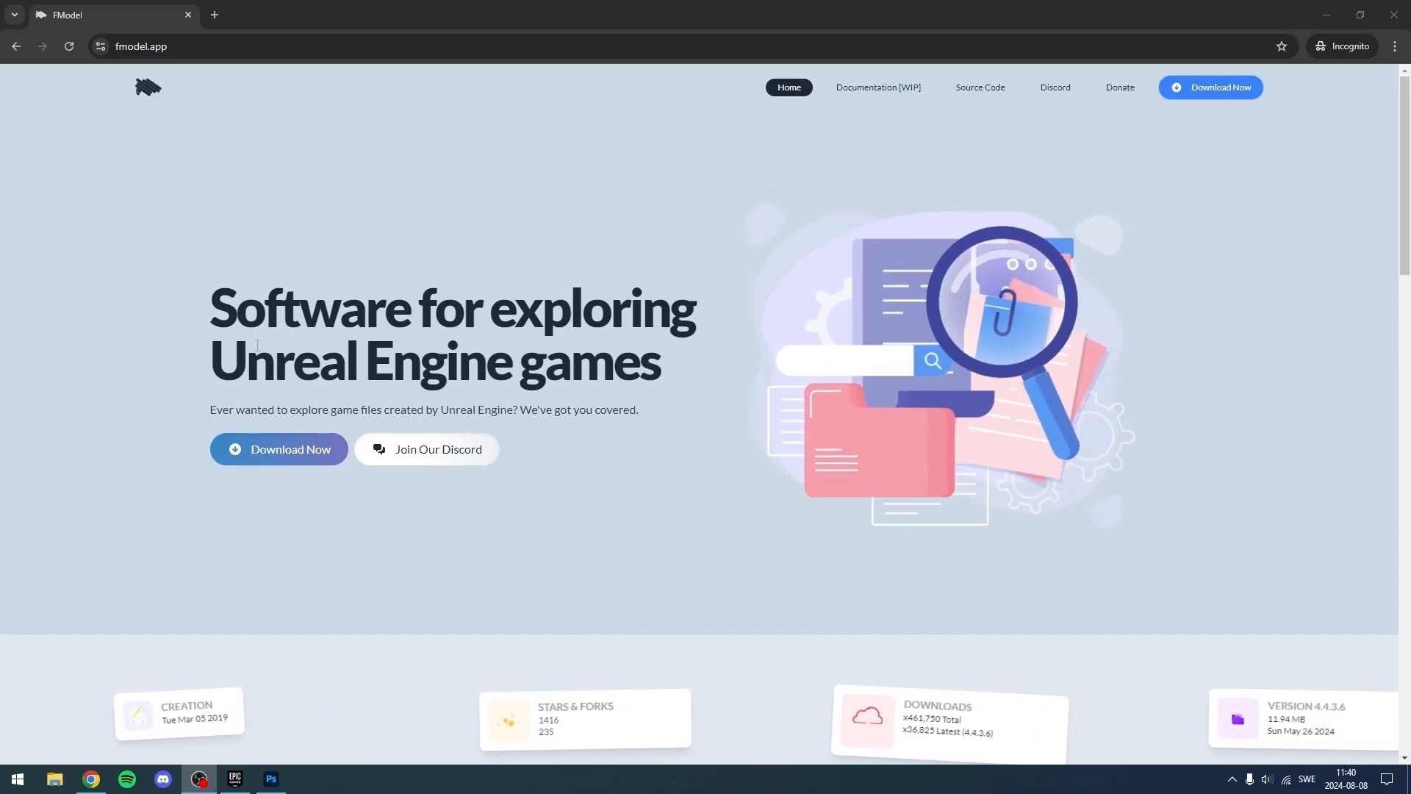
- Download FModel, save FModel.zip in the Downloads folder, and show the downloaded file in its folder
{"action": "left_click", "coordinate": [255, 457]}
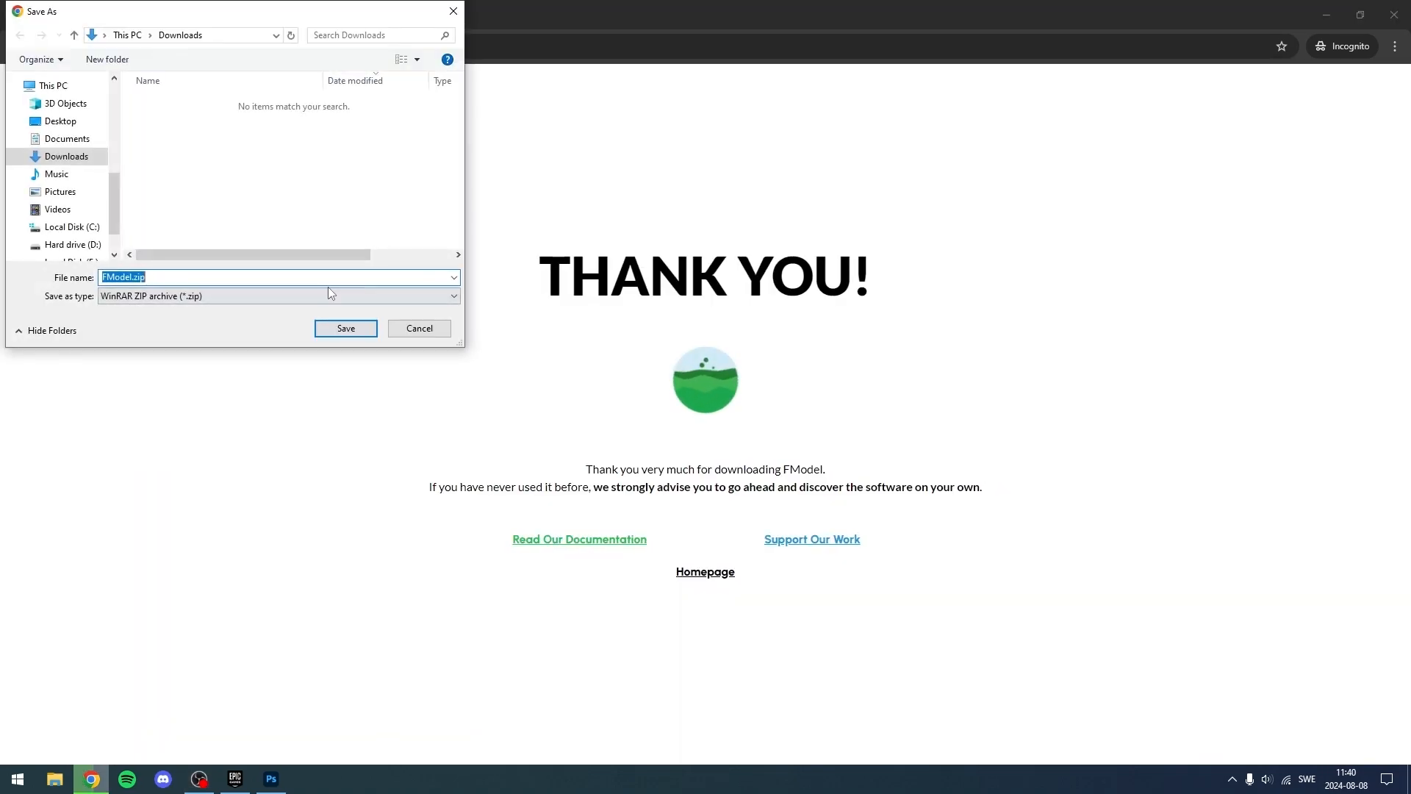
{"action": "left_click", "coordinate": [346, 329]}
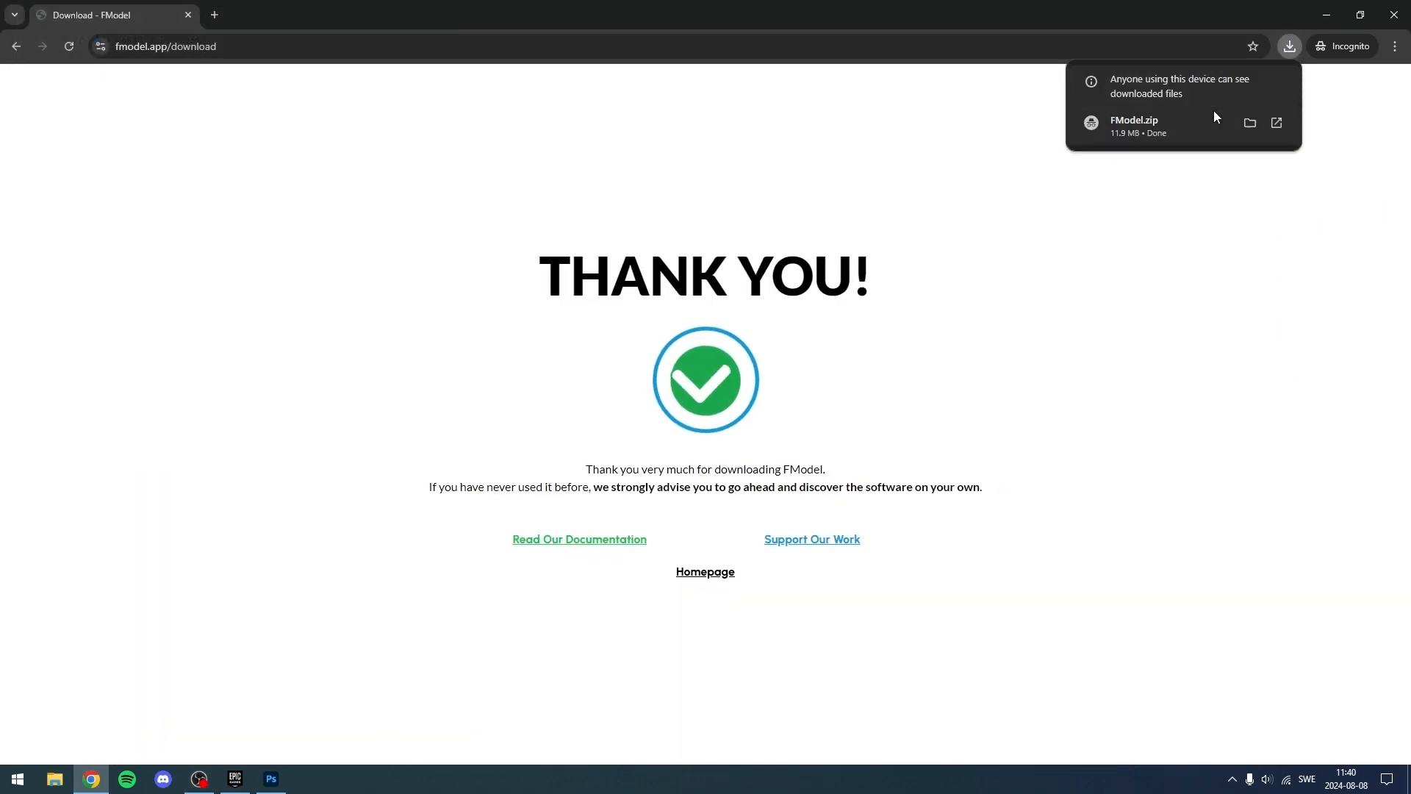
{"action": "left_click", "coordinate": [1249, 124]}
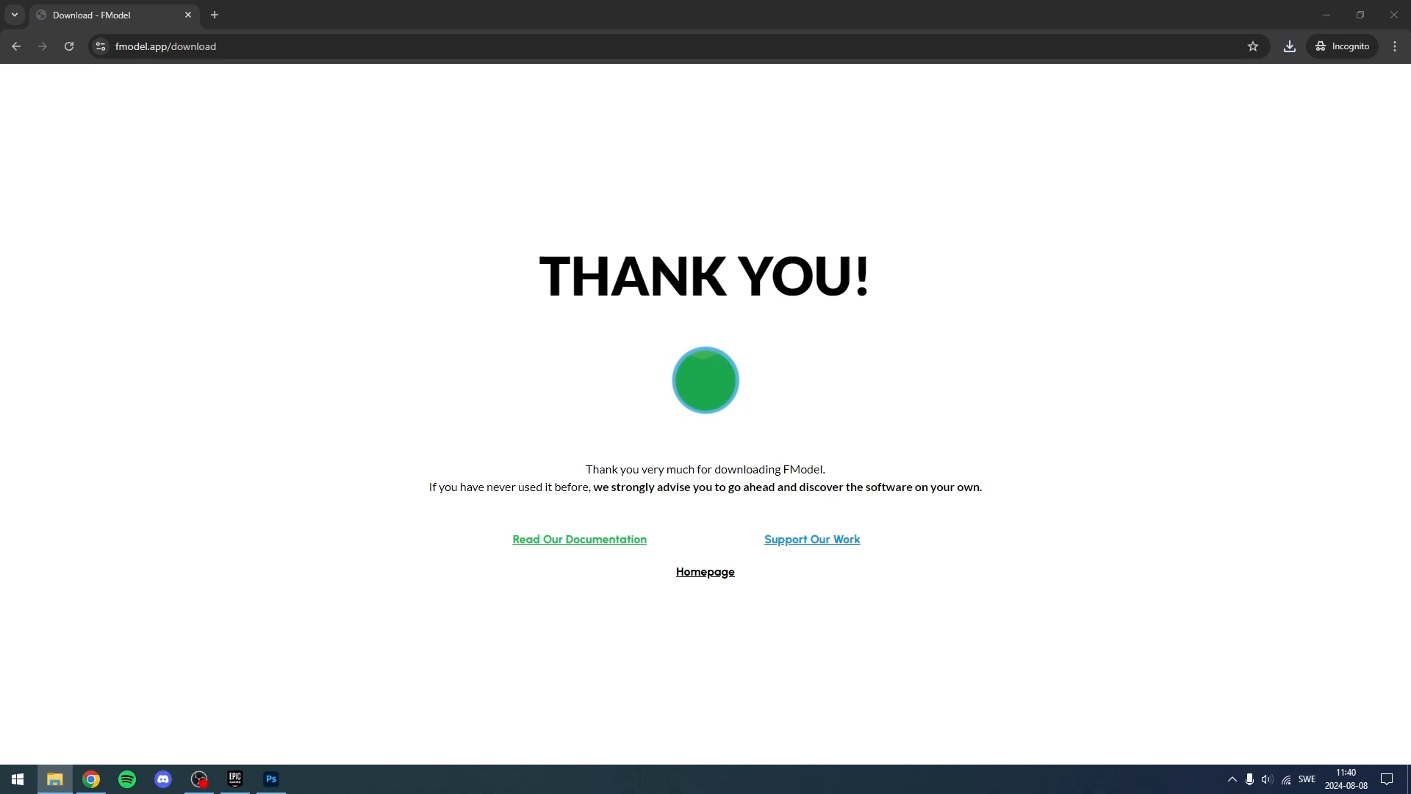
- Run FModel.exe from the extracted FModel folder, allow it past the Windows protection warning, and maximize its window
{"action": "left_click_drag", "start_coordinate": [1410, 573], "coordinate": [383, 98]}
{"action": "left_click", "coordinate": [430, 136]}
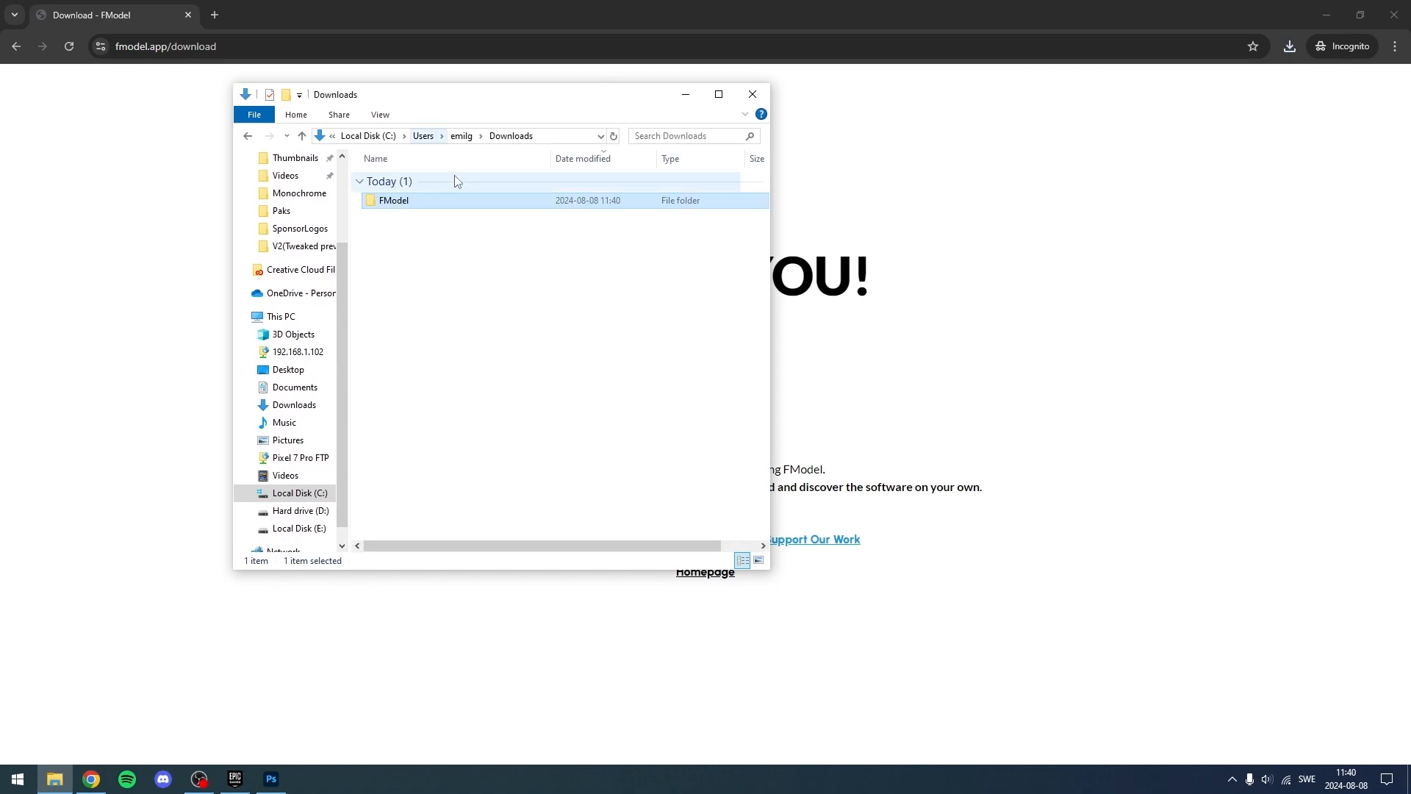
{"action": "double_click", "coordinate": [419, 197]}
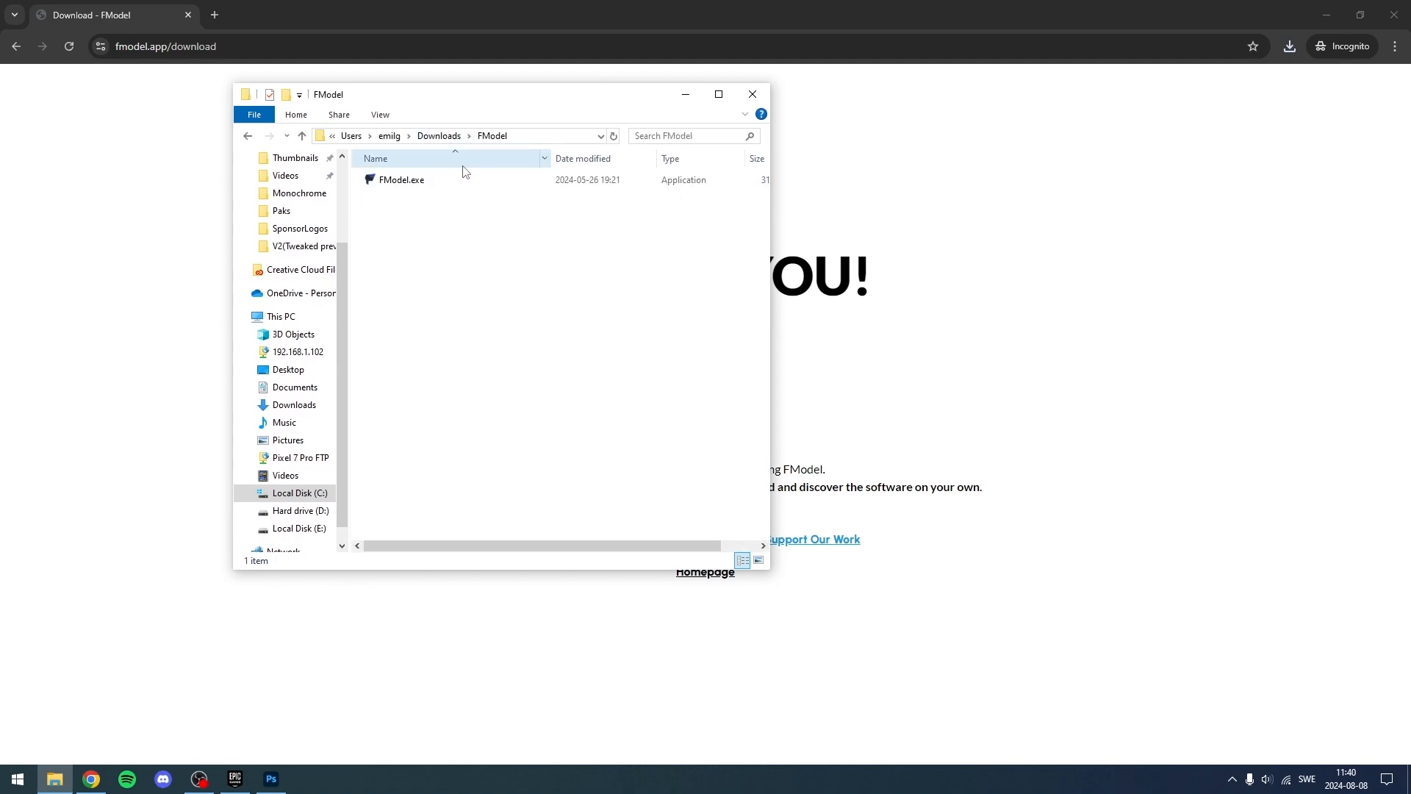
{"action": "double_click", "coordinate": [576, 180]}
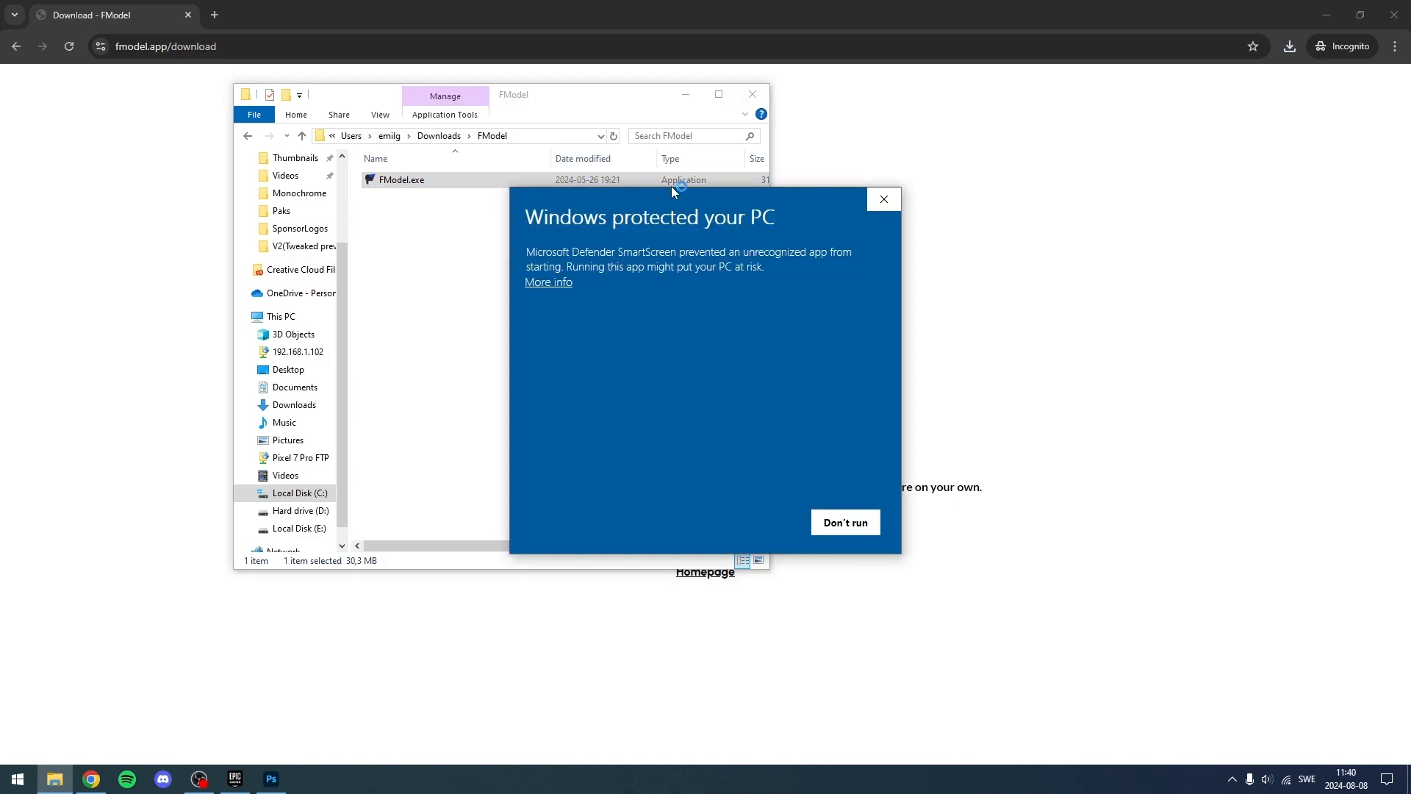
{"action": "left_click", "coordinate": [556, 285]}
{"action": "left_click", "coordinate": [757, 524]}
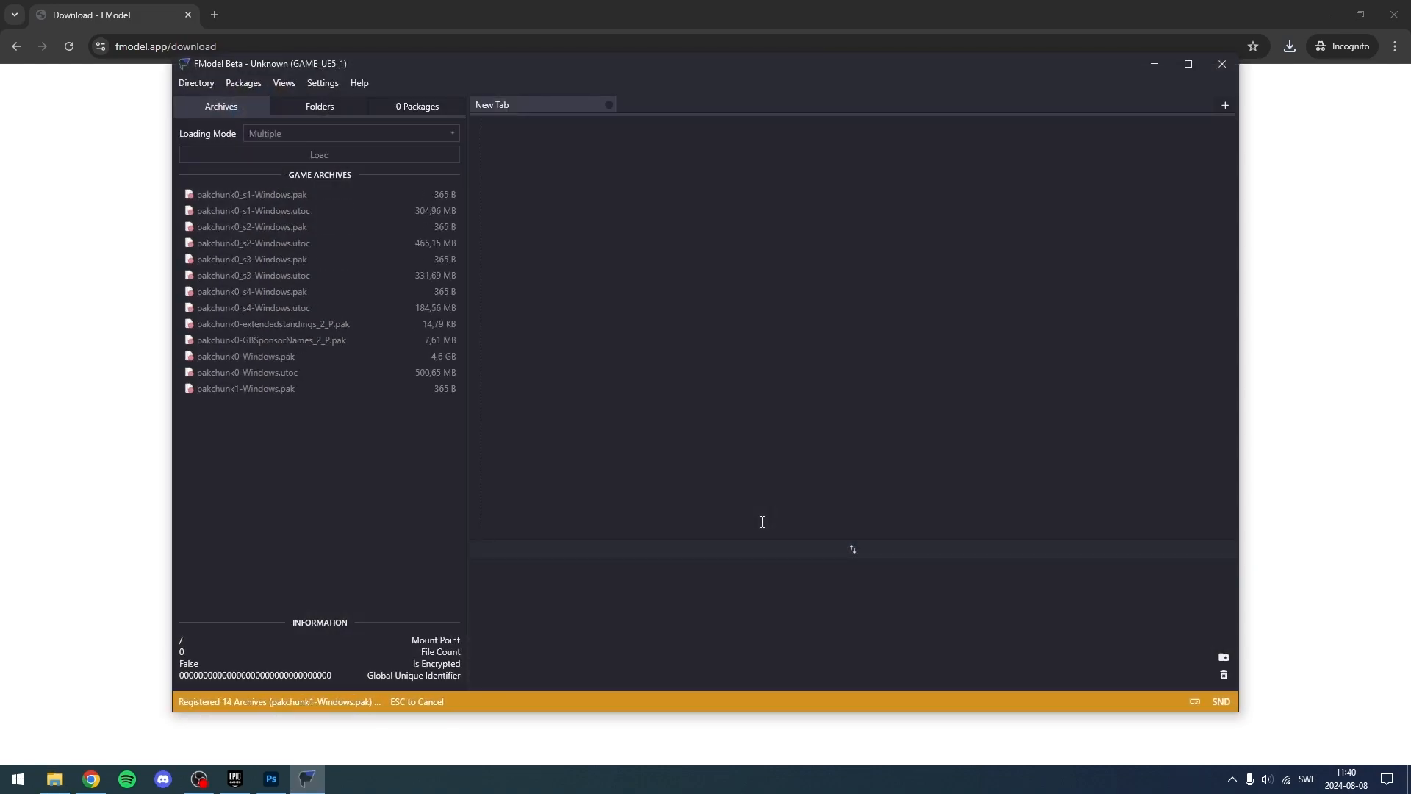
{"action": "left_click", "coordinate": [1188, 65]}
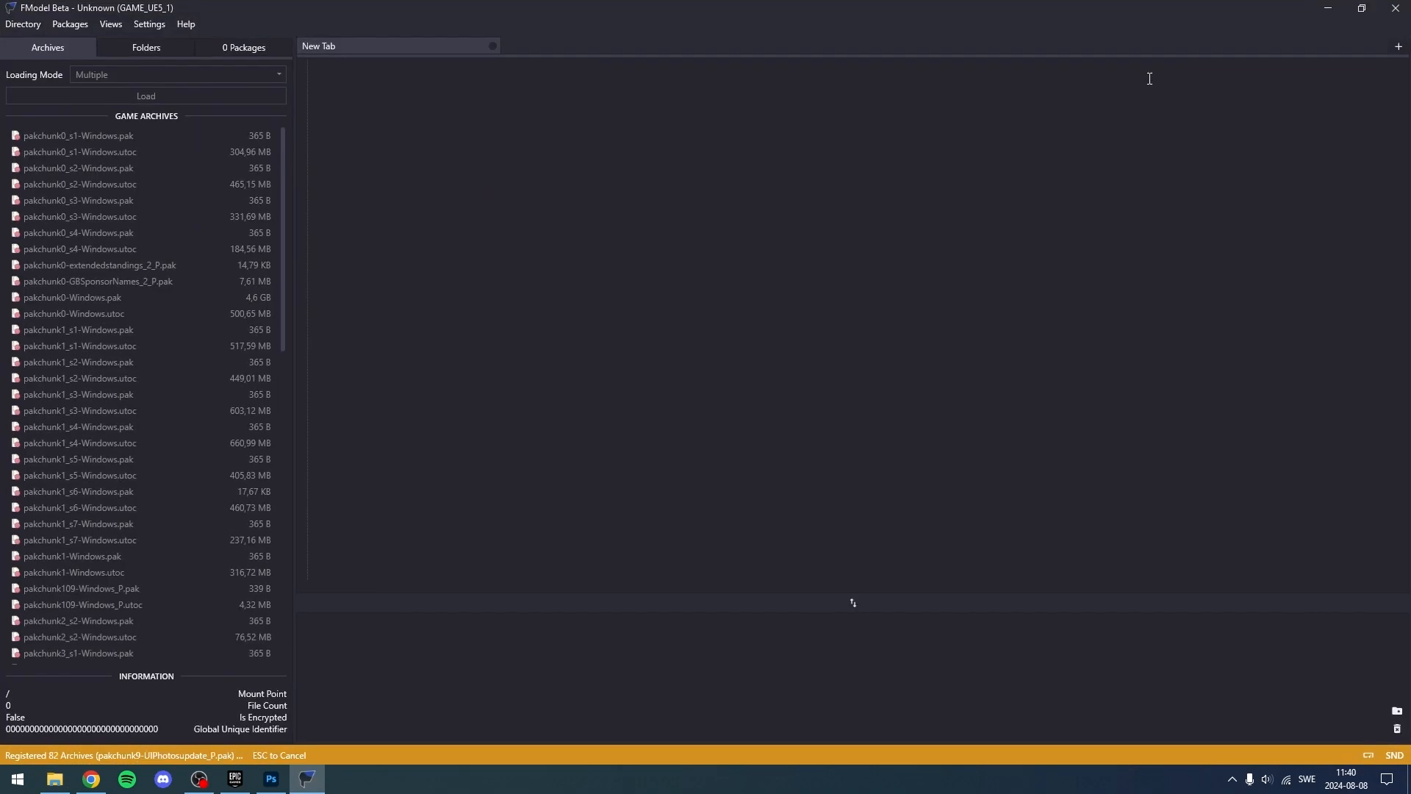
{"action": "left_click", "coordinate": [21, 25]}
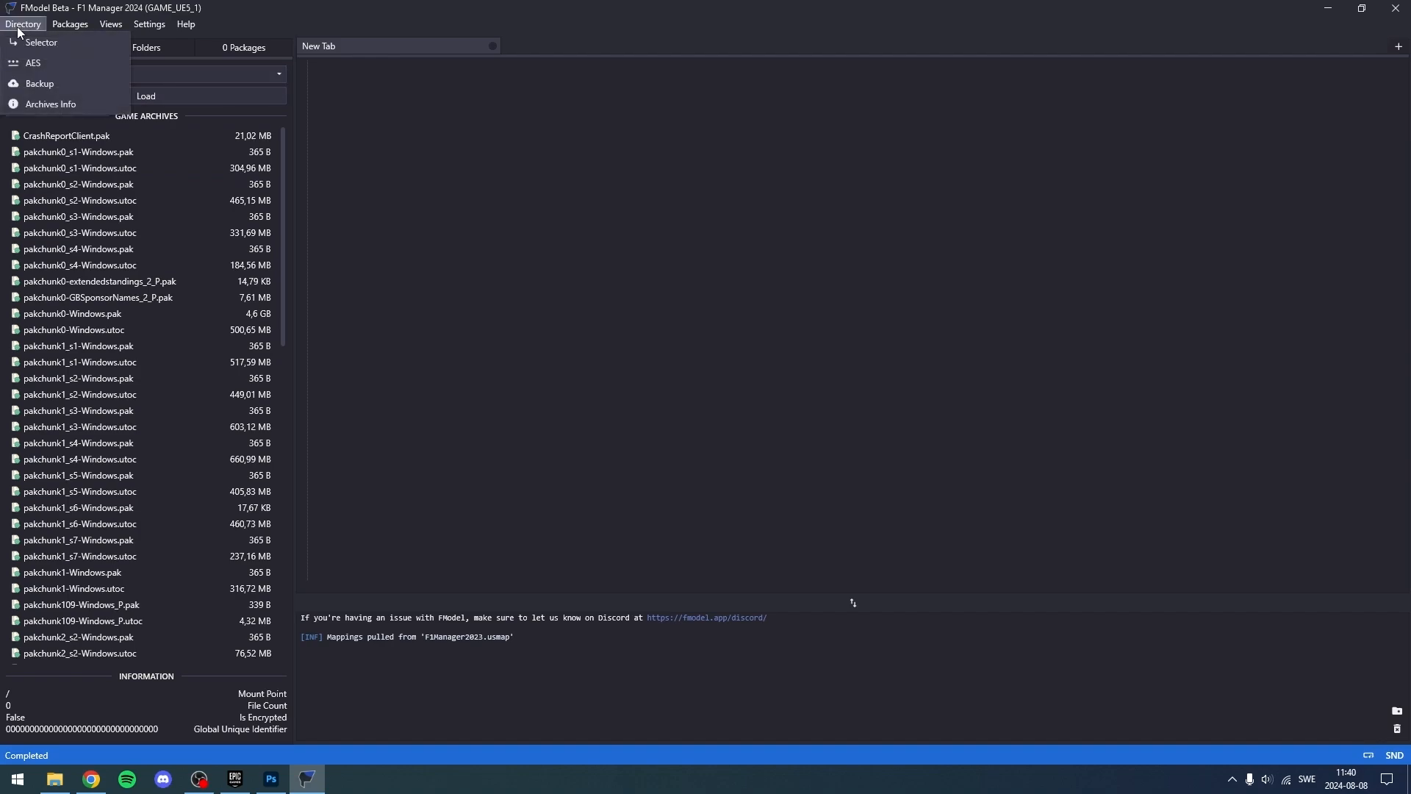
{"action": "left_click", "coordinate": [48, 57]}
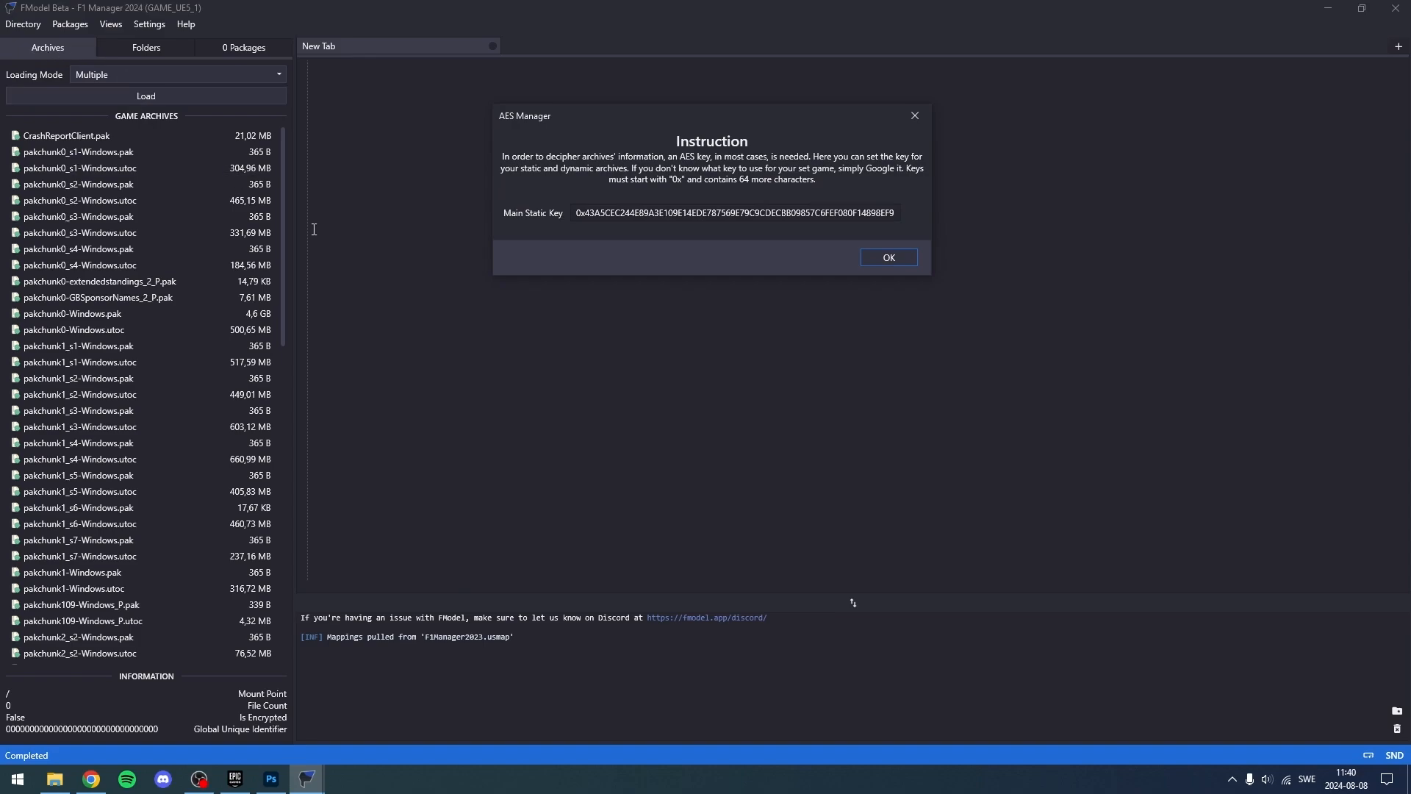
{"action": "left_click", "coordinate": [915, 115]}
- Open the Directory Selector, choose Fortnite [LIVE] as the detected game, and expand the section for adding an undetected game
{"action": "left_click", "coordinate": [23, 28]}
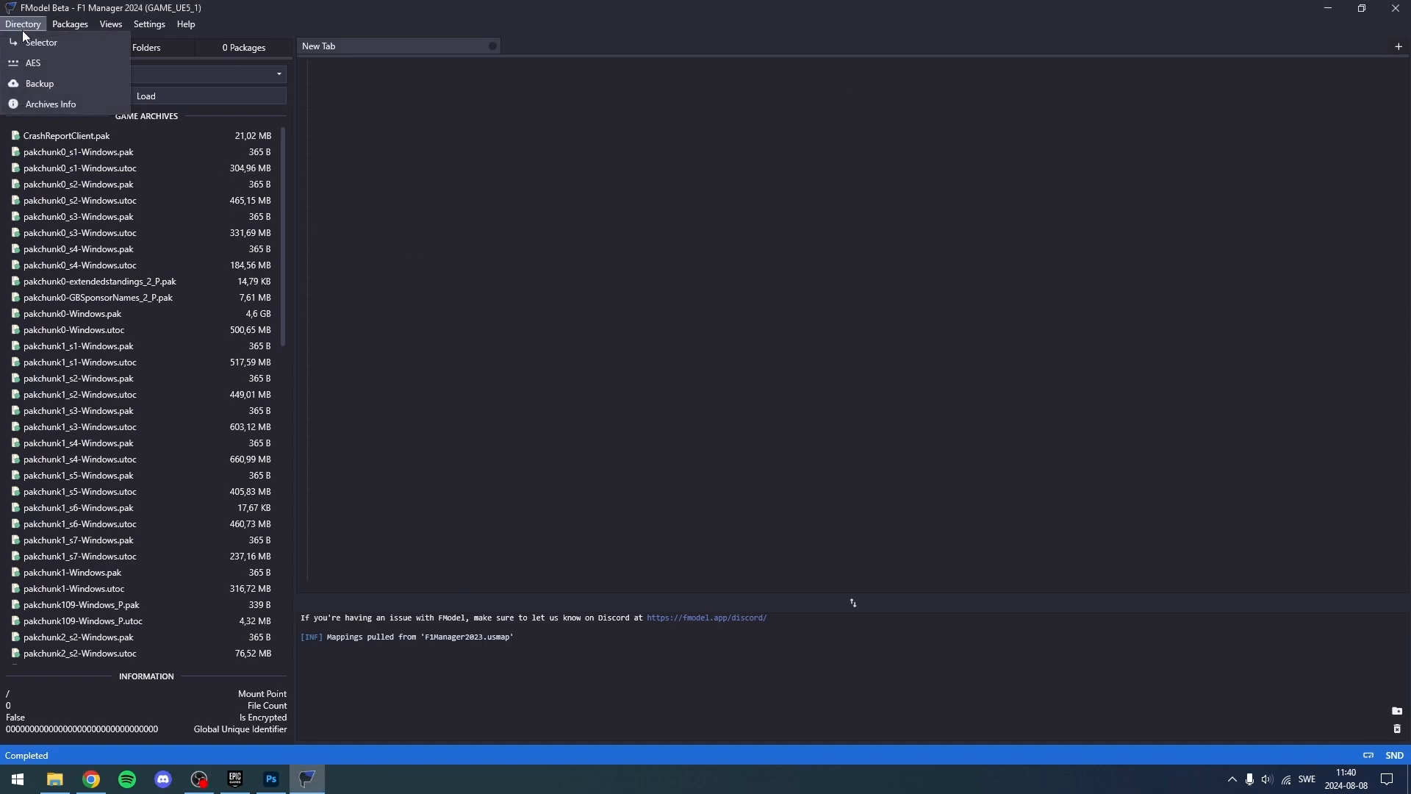
{"action": "left_click", "coordinate": [28, 42]}
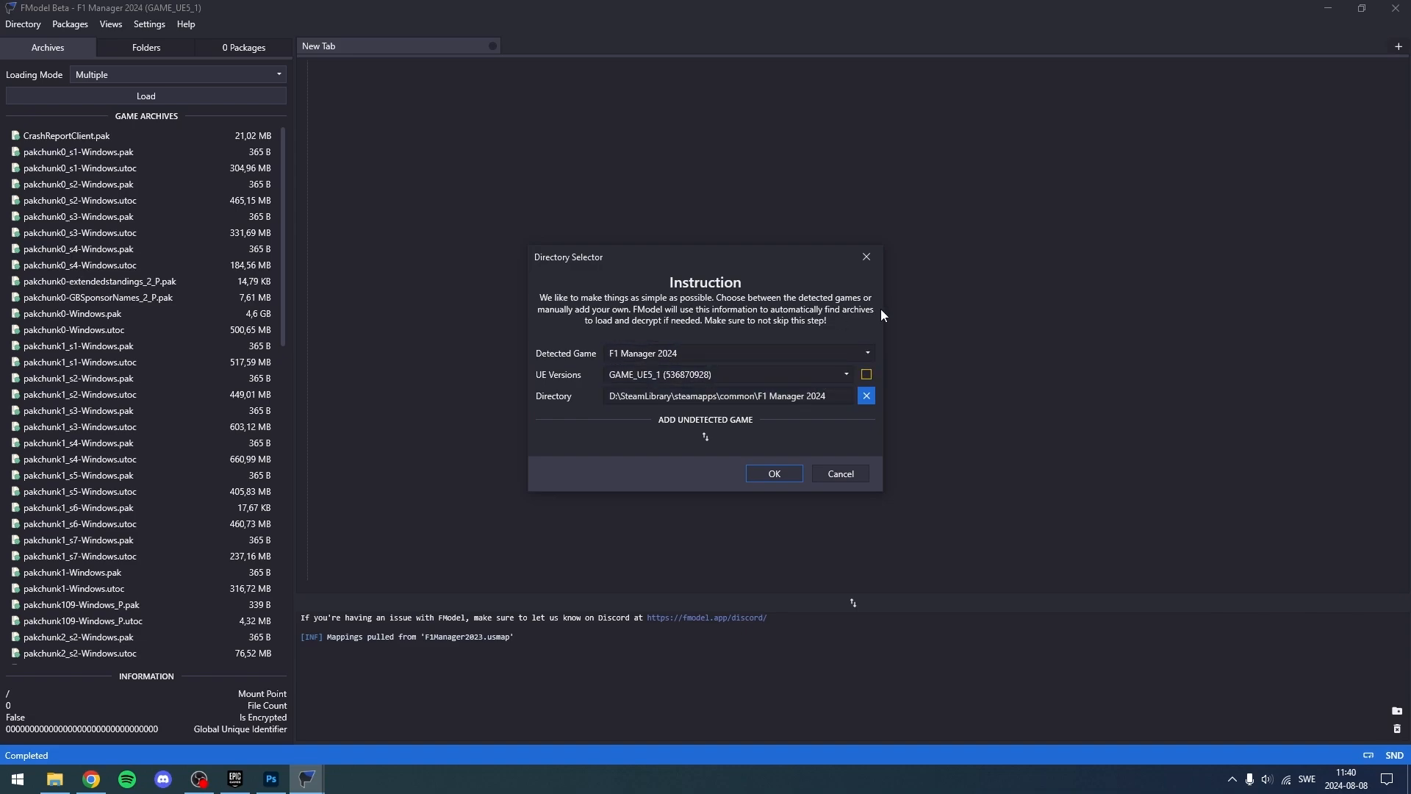
{"action": "left_click", "coordinate": [691, 351]}
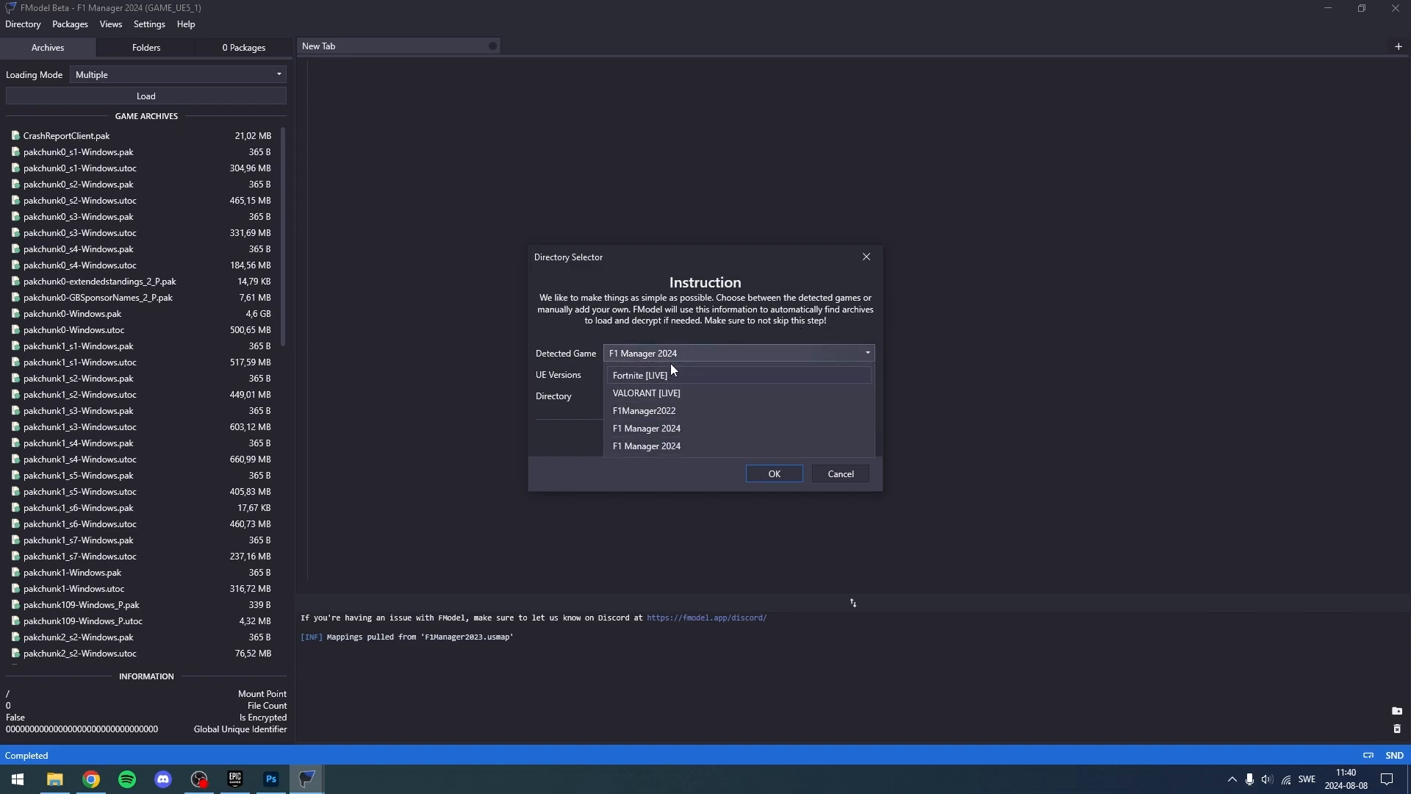
{"action": "left_click", "coordinate": [723, 324]}
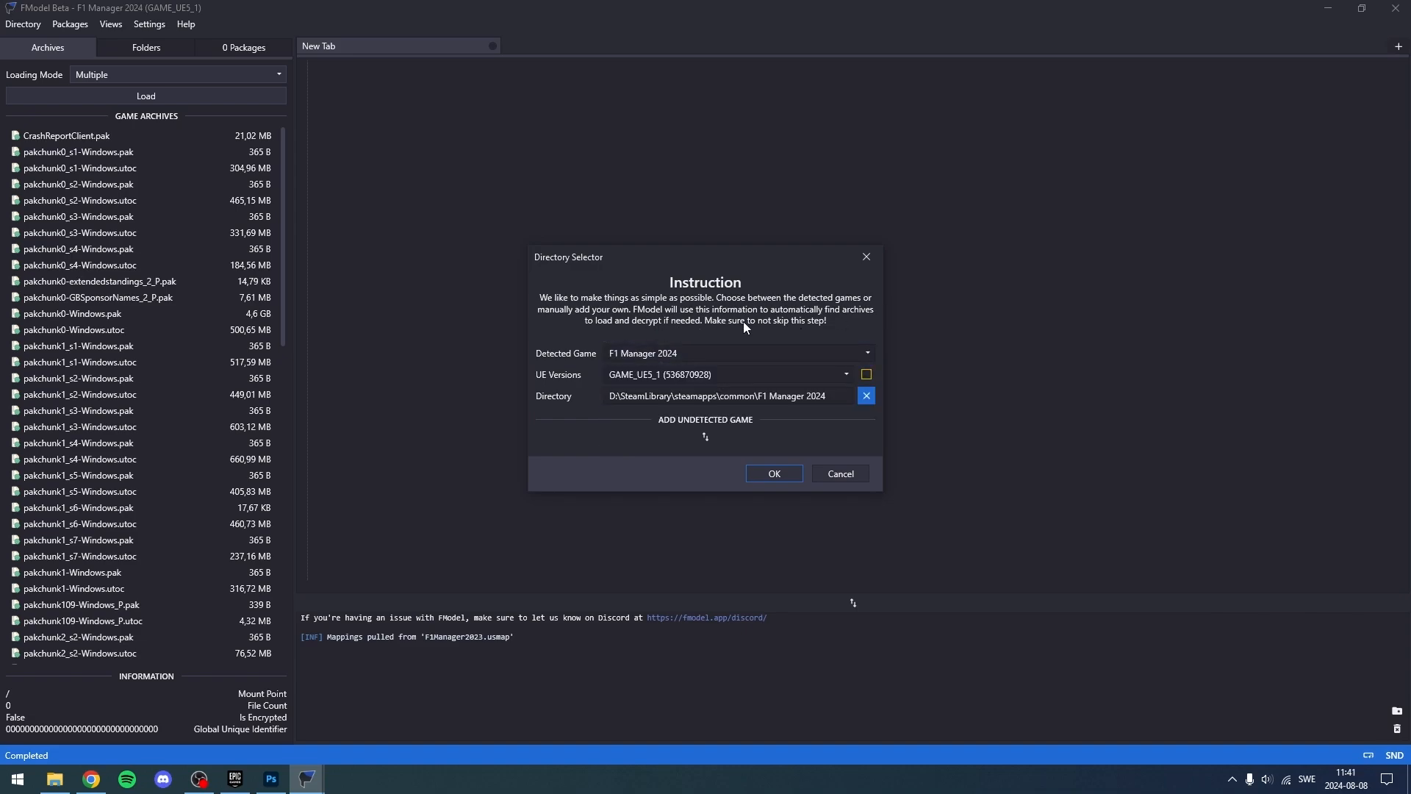
{"action": "left_click", "coordinate": [750, 351]}
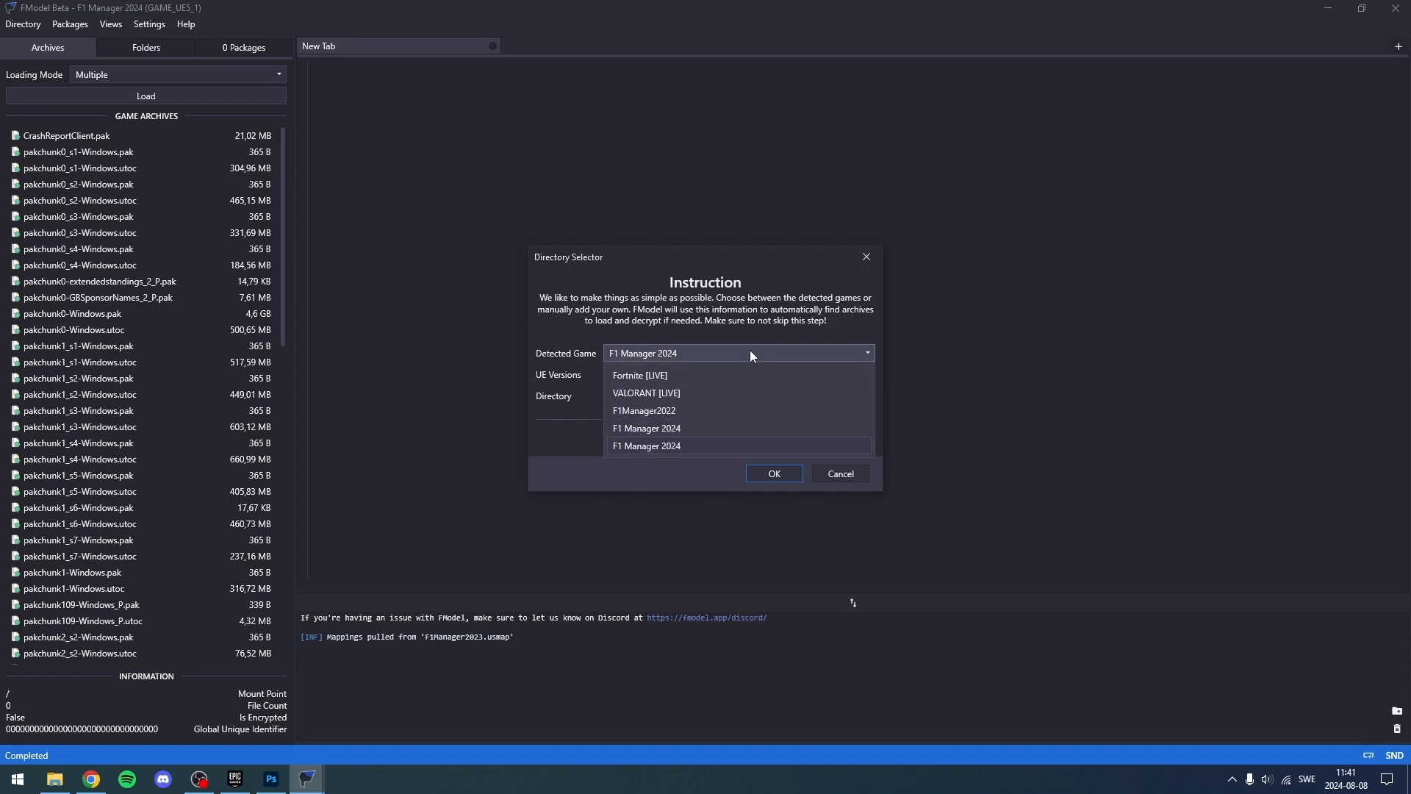
{"action": "left_click", "coordinate": [665, 375]}
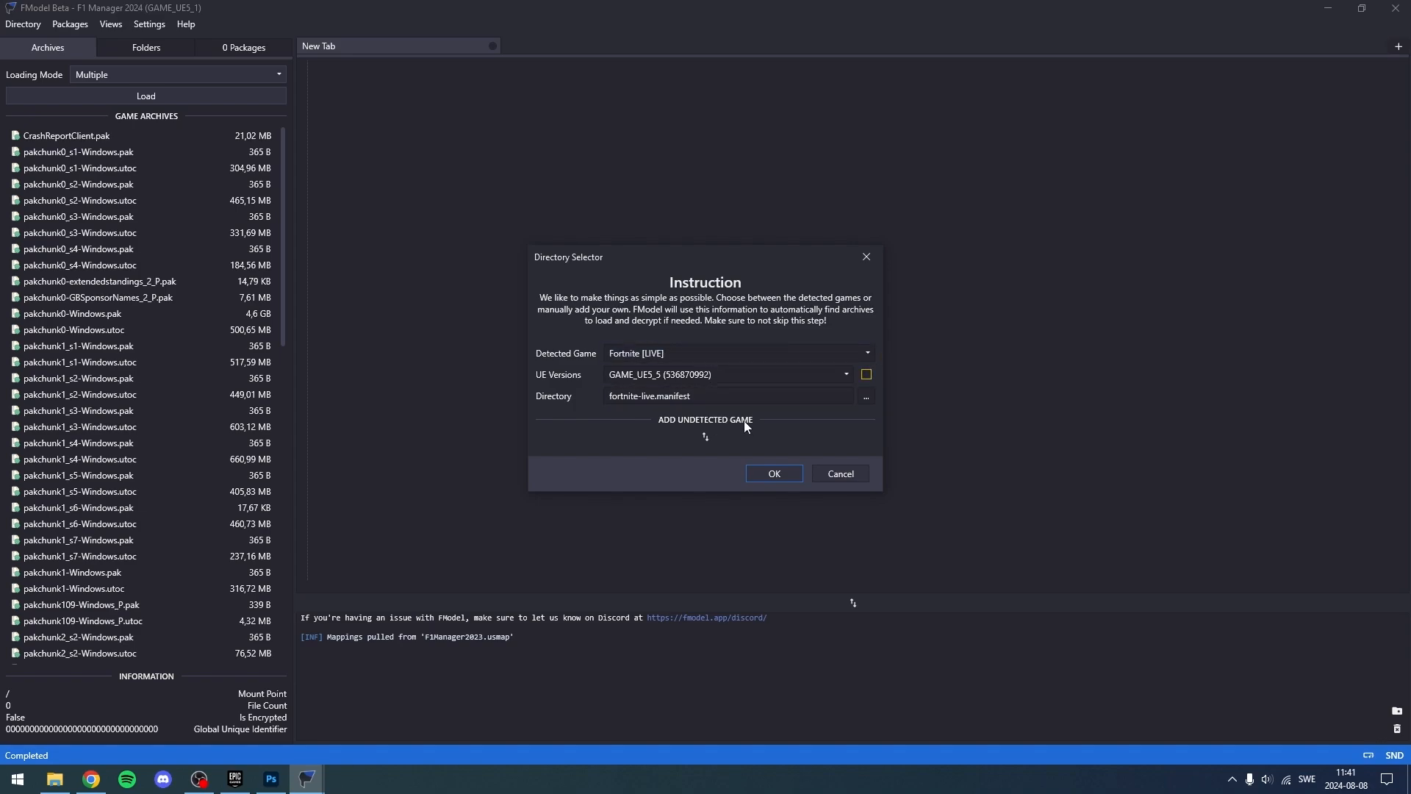
{"action": "left_click", "coordinate": [704, 438]}
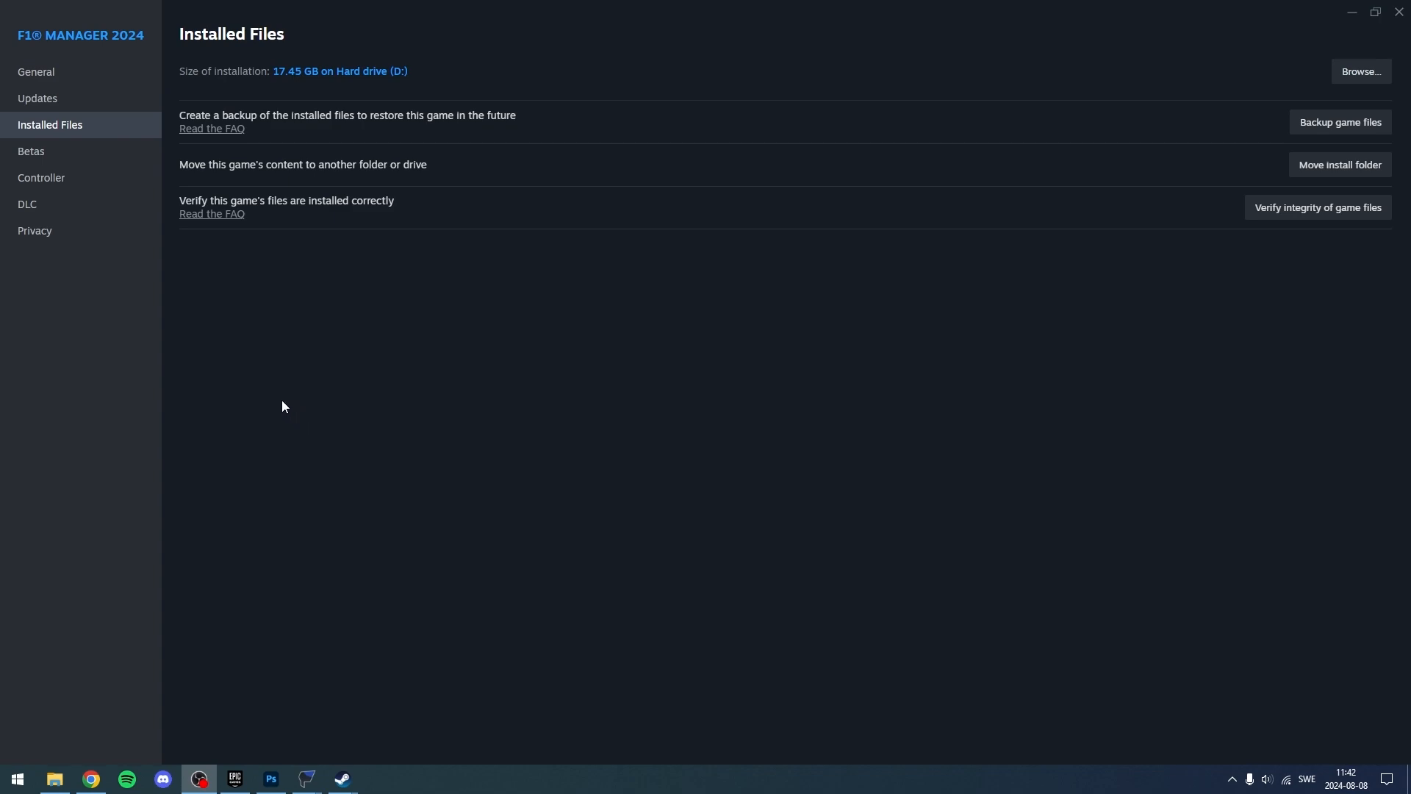
- Open the F1 Manager 2024 installation folder from Steam's installed files, select its full path, and close the folder window
{"action": "left_click", "coordinate": [33, 127]}
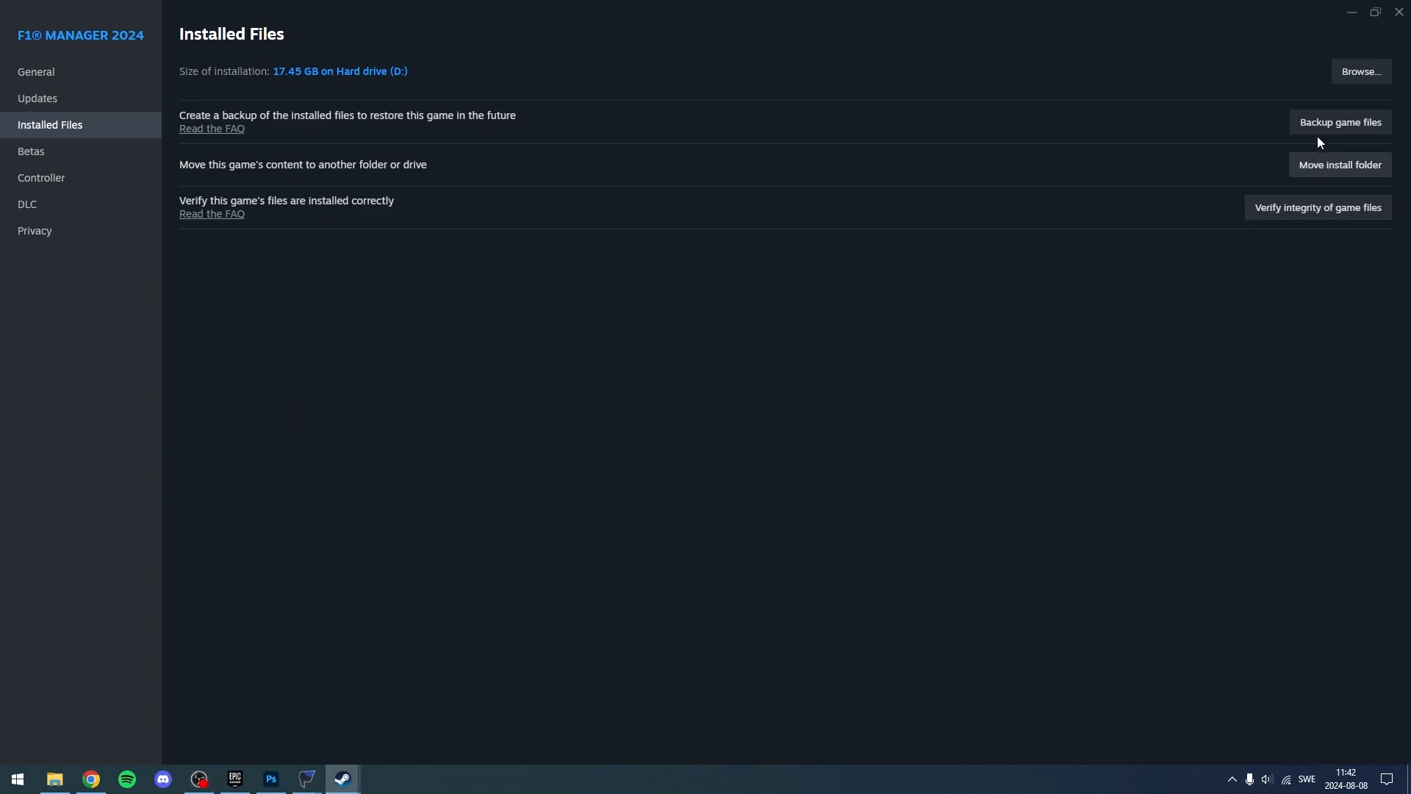
{"action": "left_click", "coordinate": [1348, 73]}
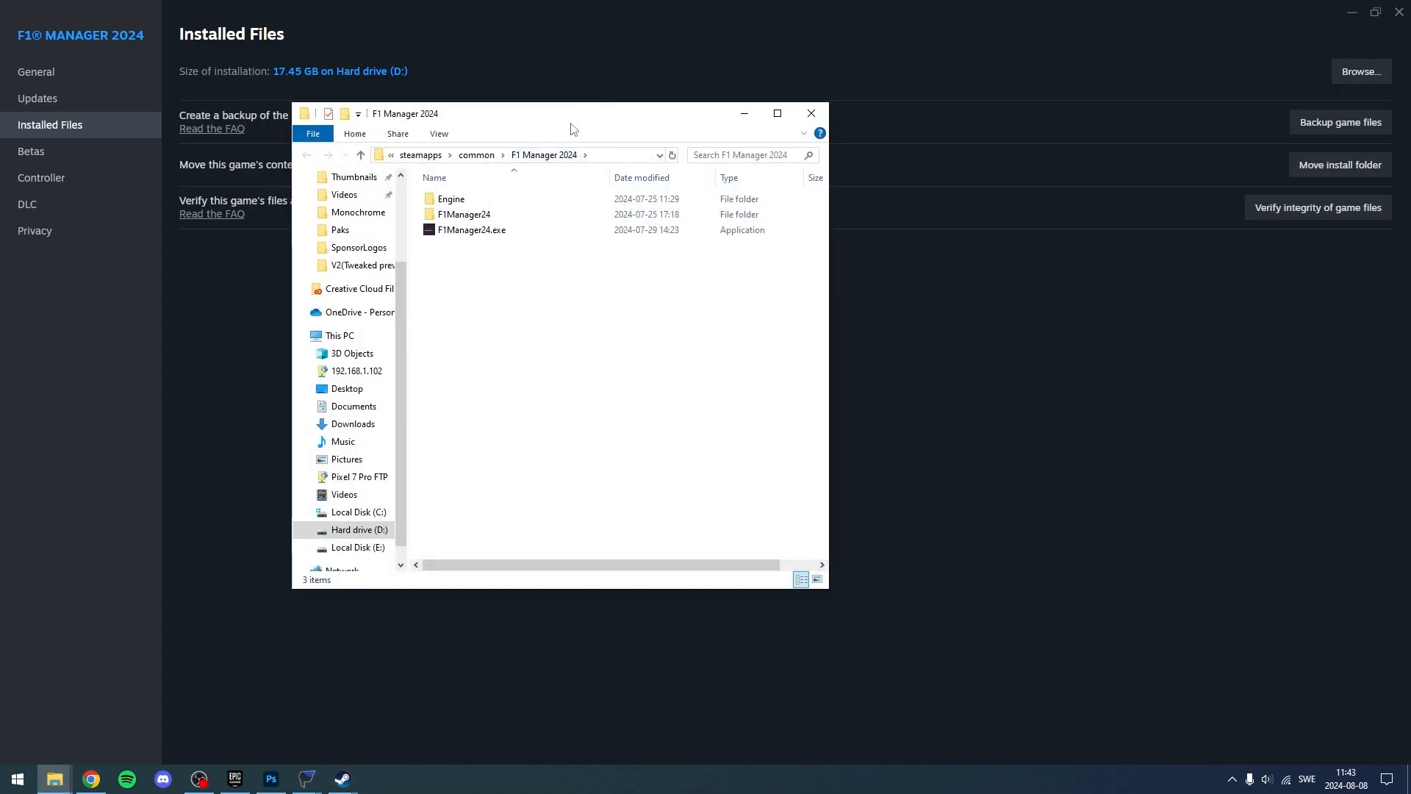
{"action": "left_click_drag", "start_coordinate": [569, 122], "coordinate": [587, 124]}
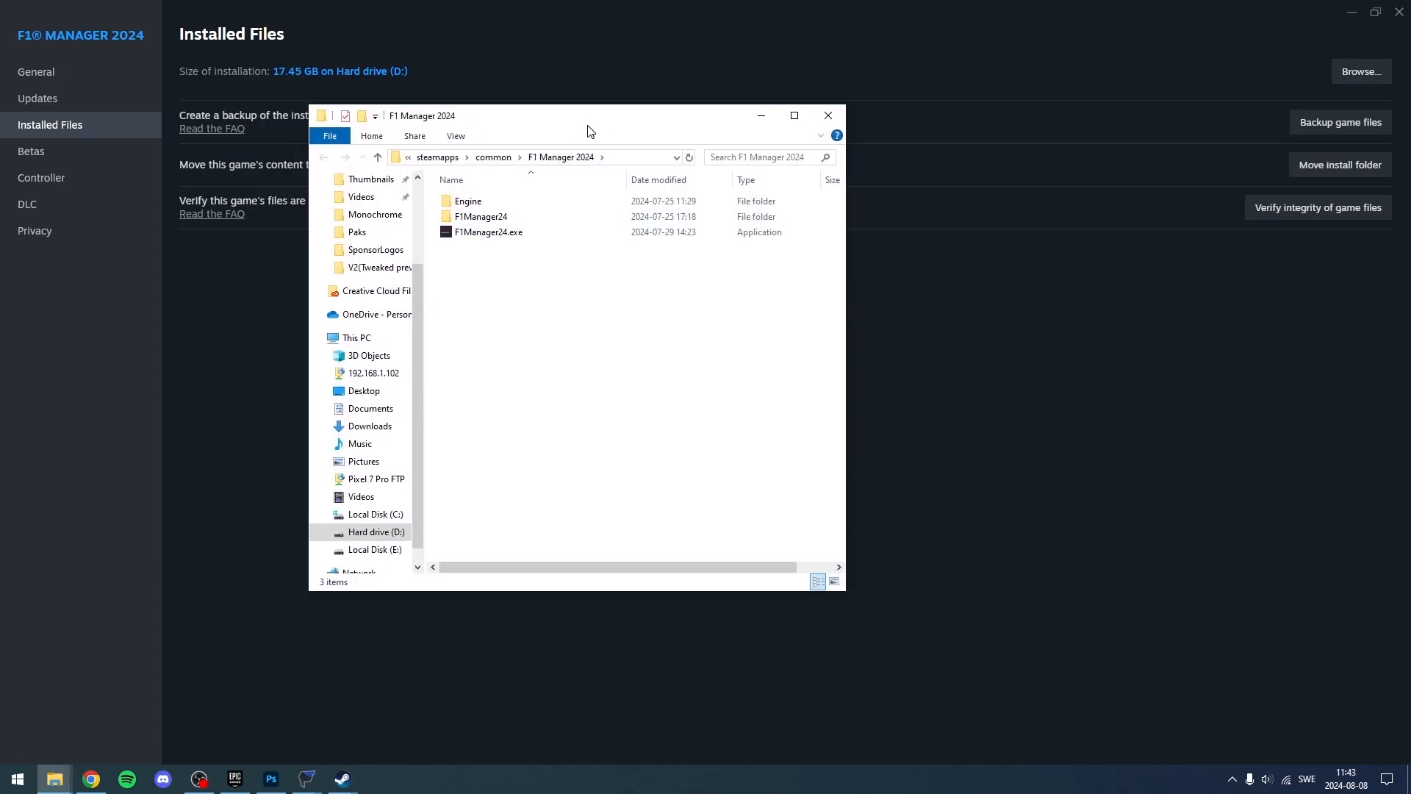
{"action": "left_click", "coordinate": [631, 158]}
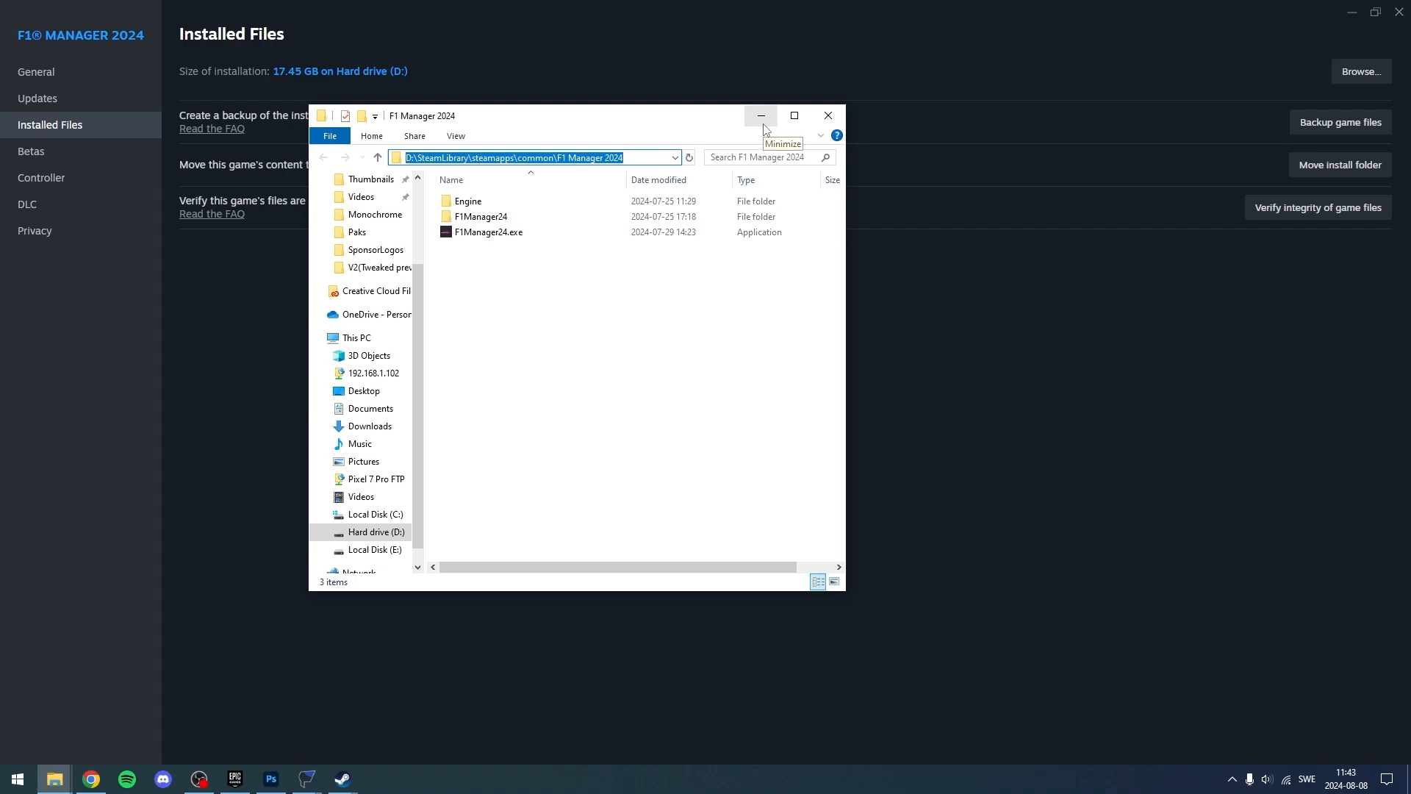
{"action": "left_click", "coordinate": [829, 116]}
- Switch back to FModel, select the folder path in the folder selection dialog, and close that dialog
{"action": "key", "text": "alt+Tab"}
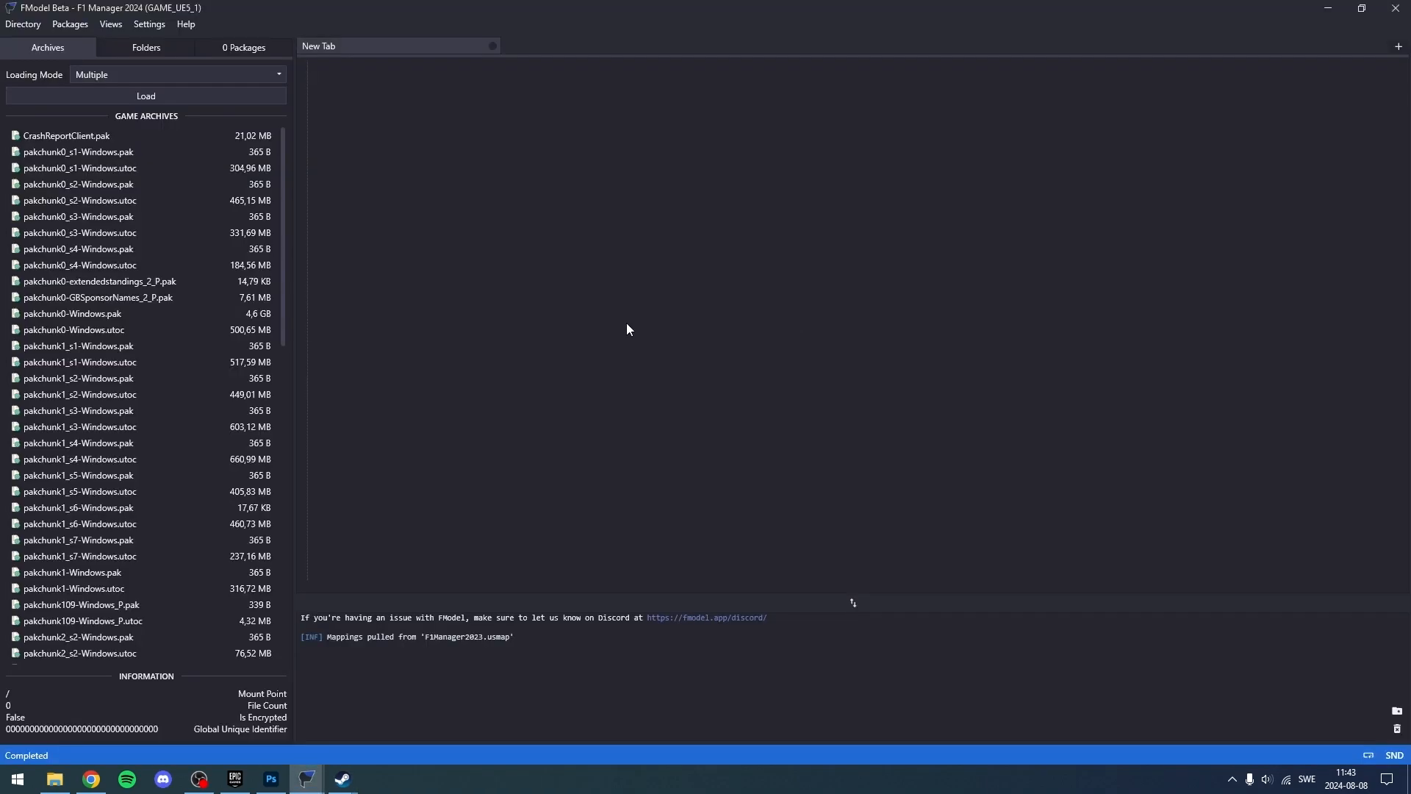
{"action": "key", "text": "alt+Tab"}
{"action": "left_click", "coordinate": [923, 340]}
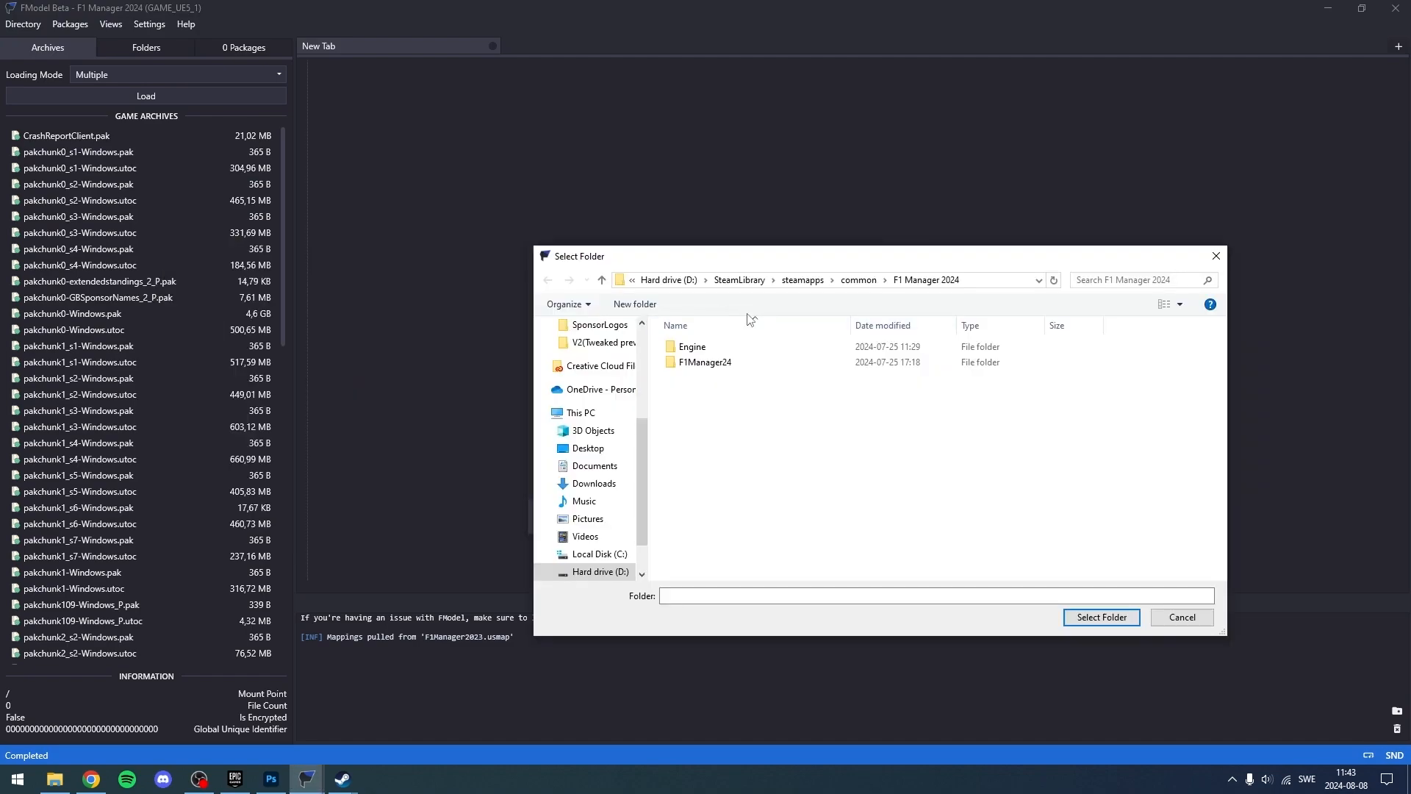
{"action": "left_click", "coordinate": [984, 285]}
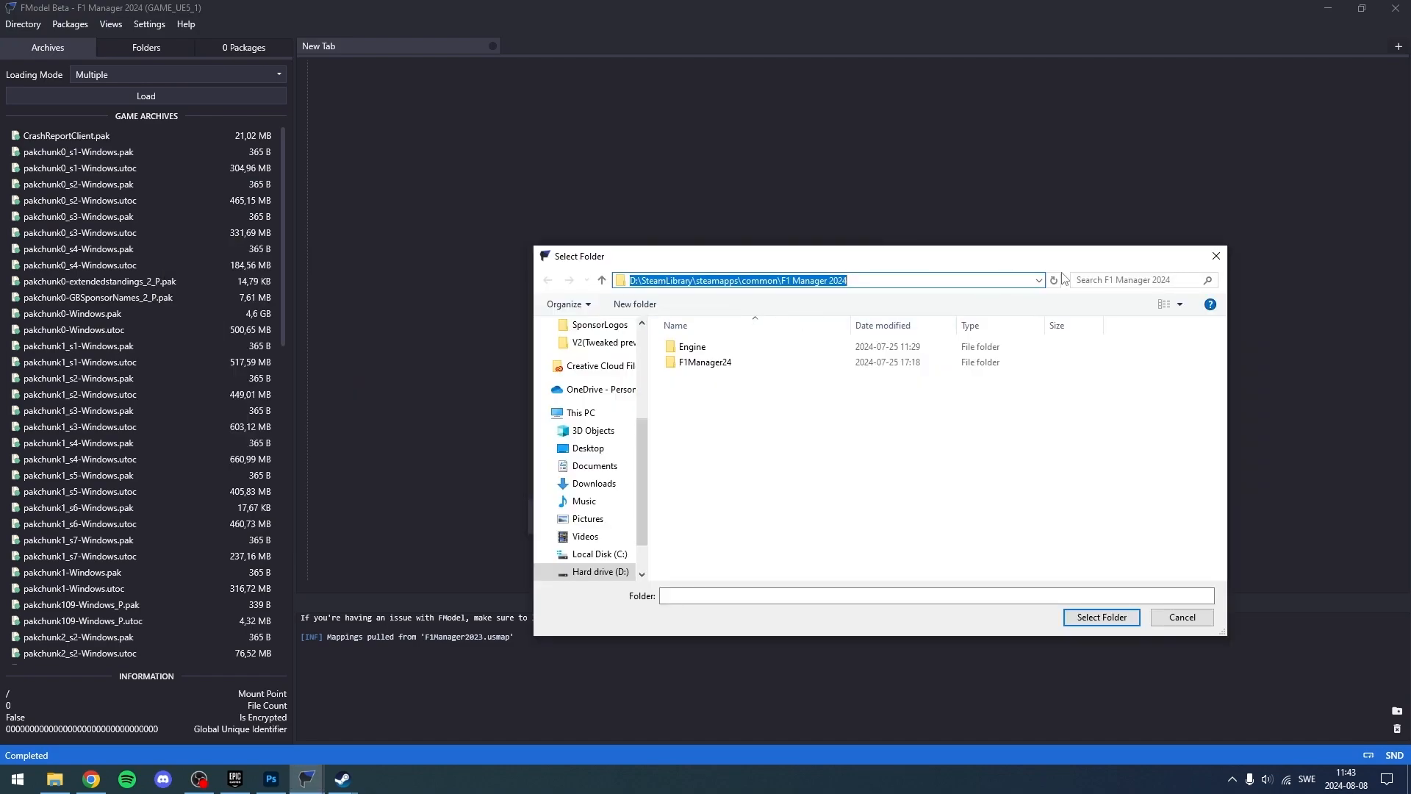
{"action": "left_click", "coordinate": [1216, 256]}
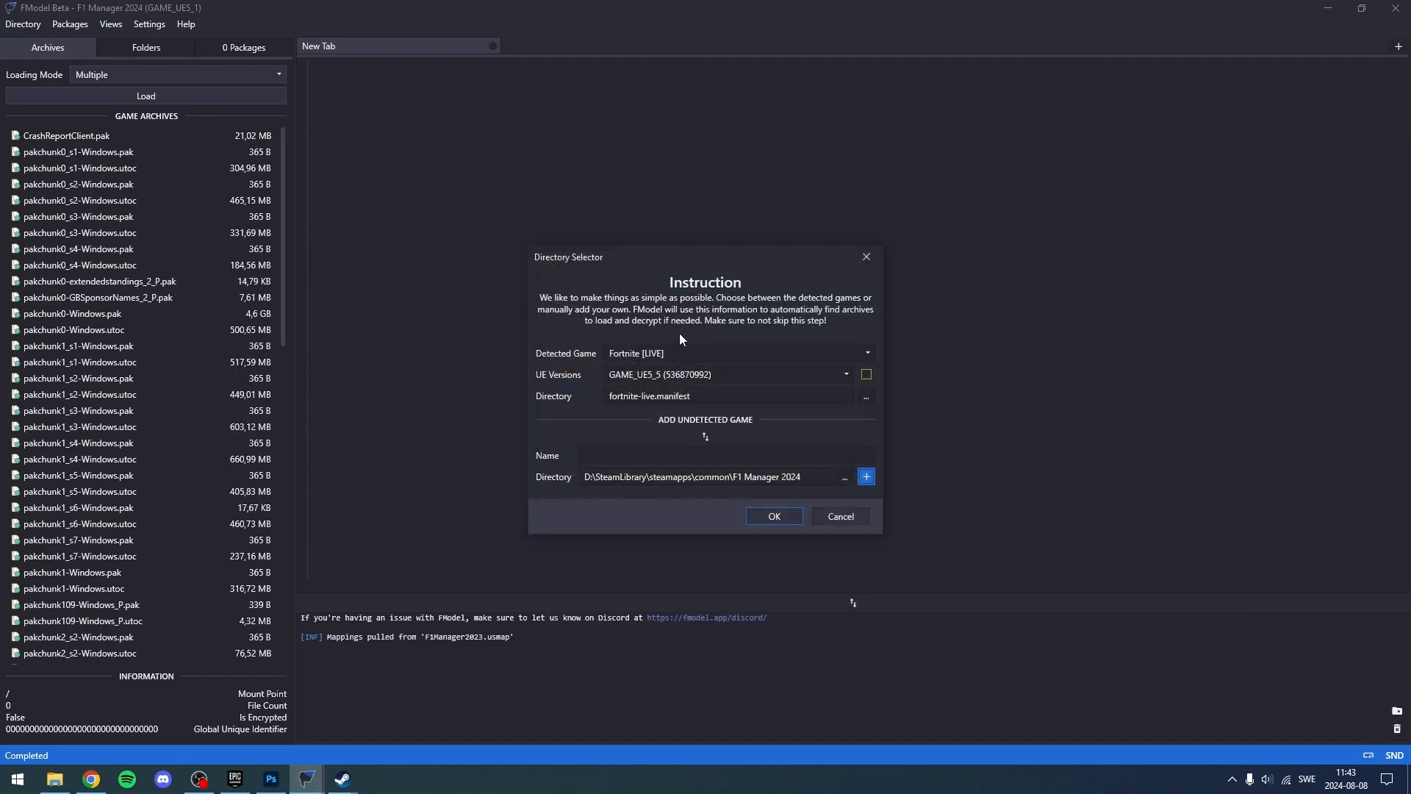
- Choose D:\SteamLibrary\steamapps\common\F1 Manager 2024 as the undetected game's directory and add the game
{"action": "left_click", "coordinate": [845, 477]}
{"action": "left_click_drag", "start_coordinate": [989, 252], "coordinate": [461, 222]}
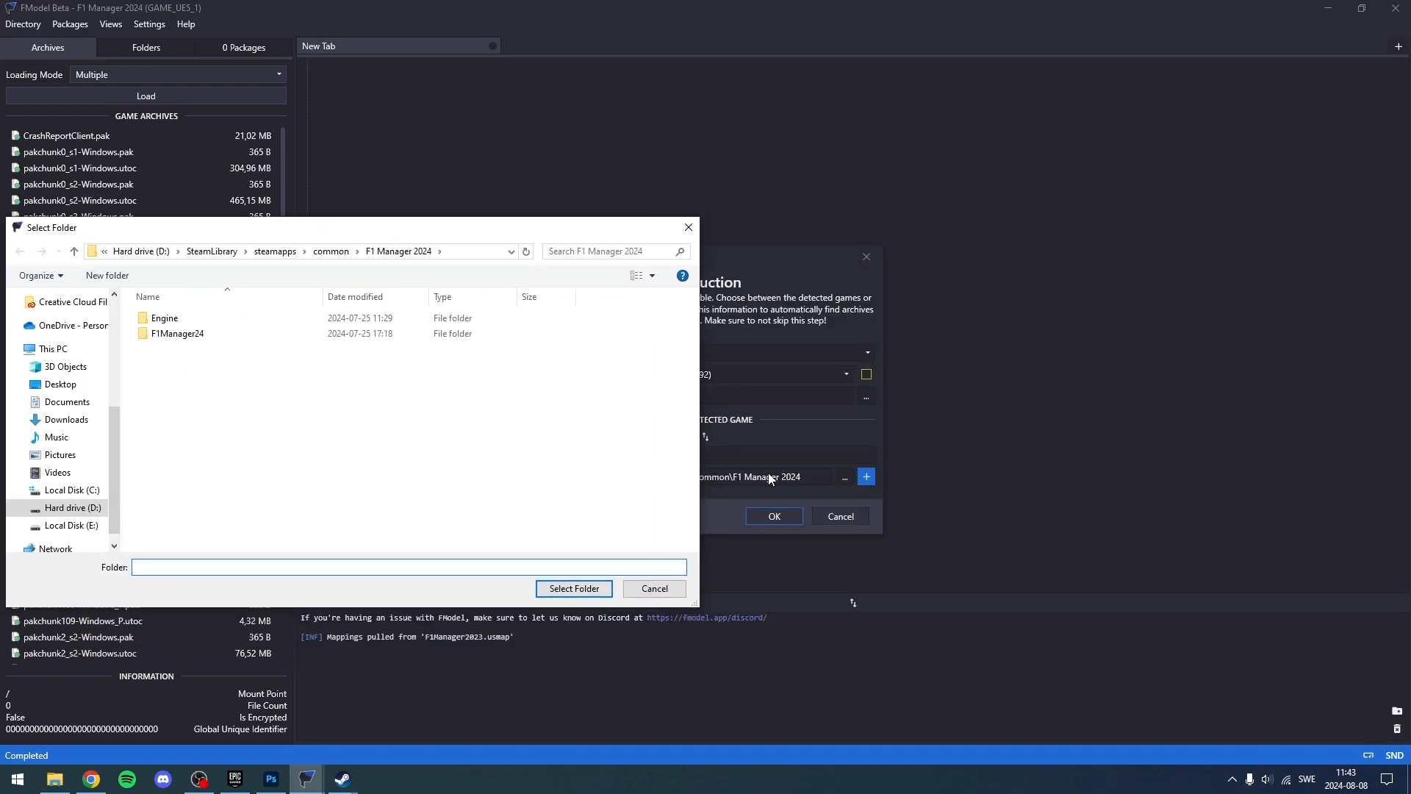
{"action": "left_click_drag", "start_coordinate": [440, 236], "coordinate": [757, 230]}
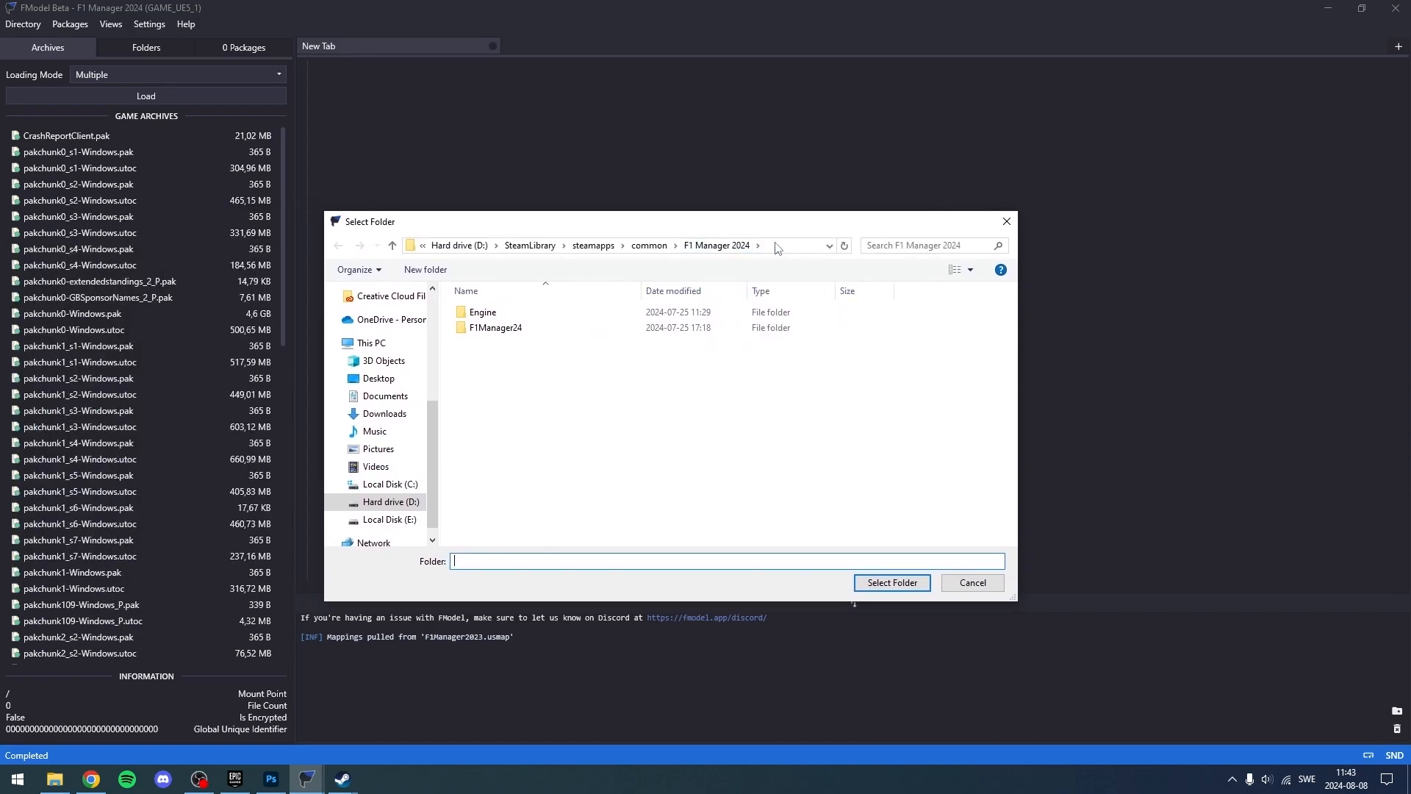
{"action": "left_click", "coordinate": [776, 243]}
{"action": "left_click", "coordinate": [775, 243]}
{"action": "key", "text": "Escape"}
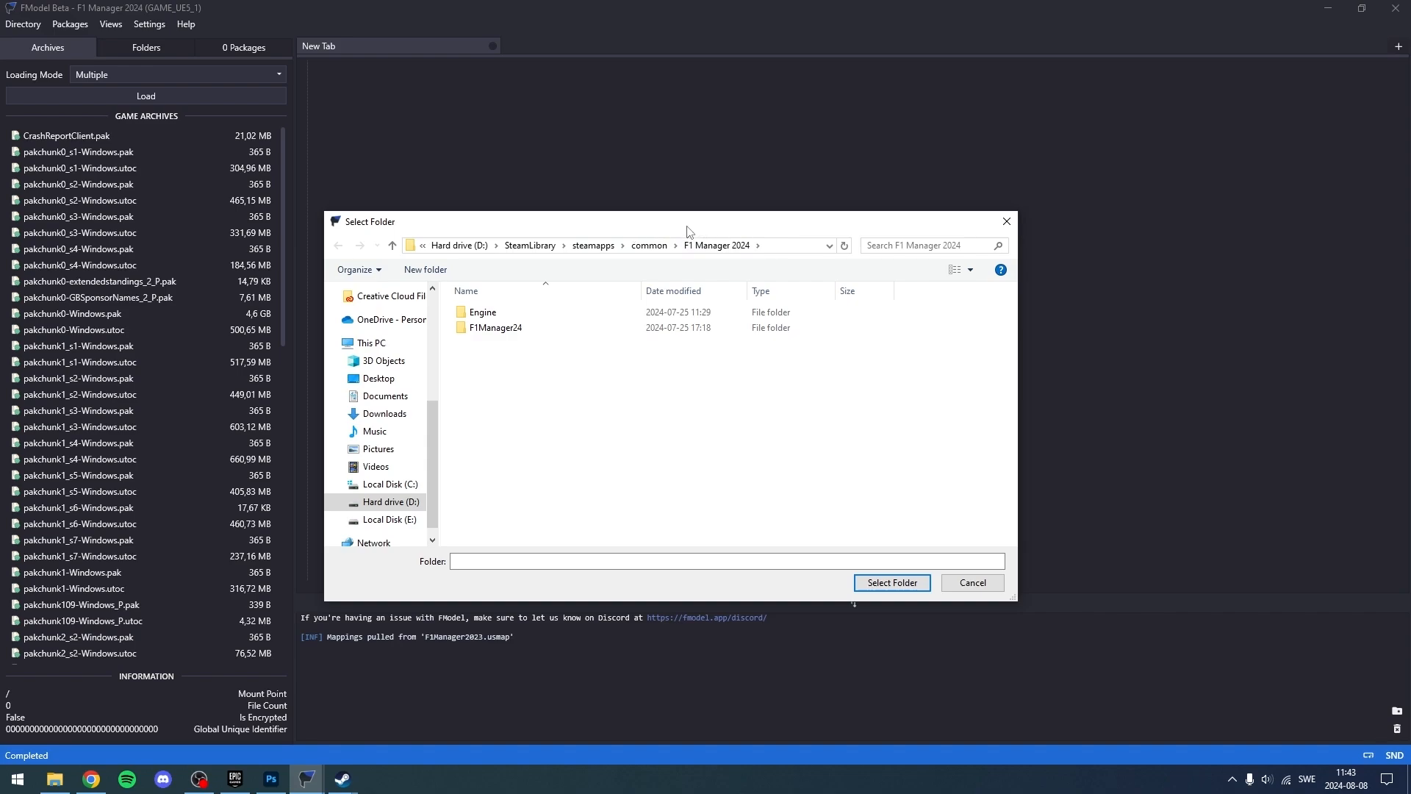
{"action": "left_click", "coordinate": [713, 249]}
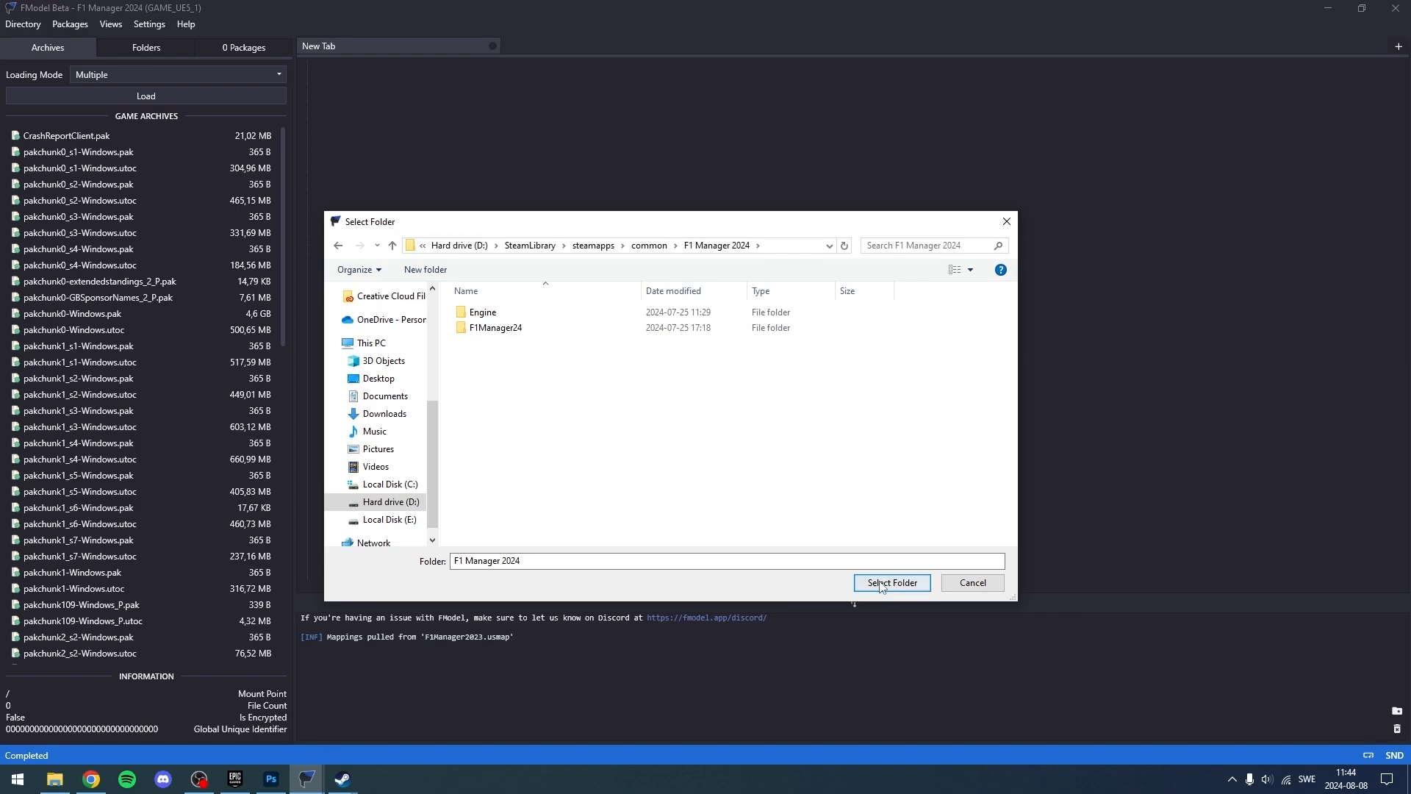
{"action": "left_click", "coordinate": [860, 582]}
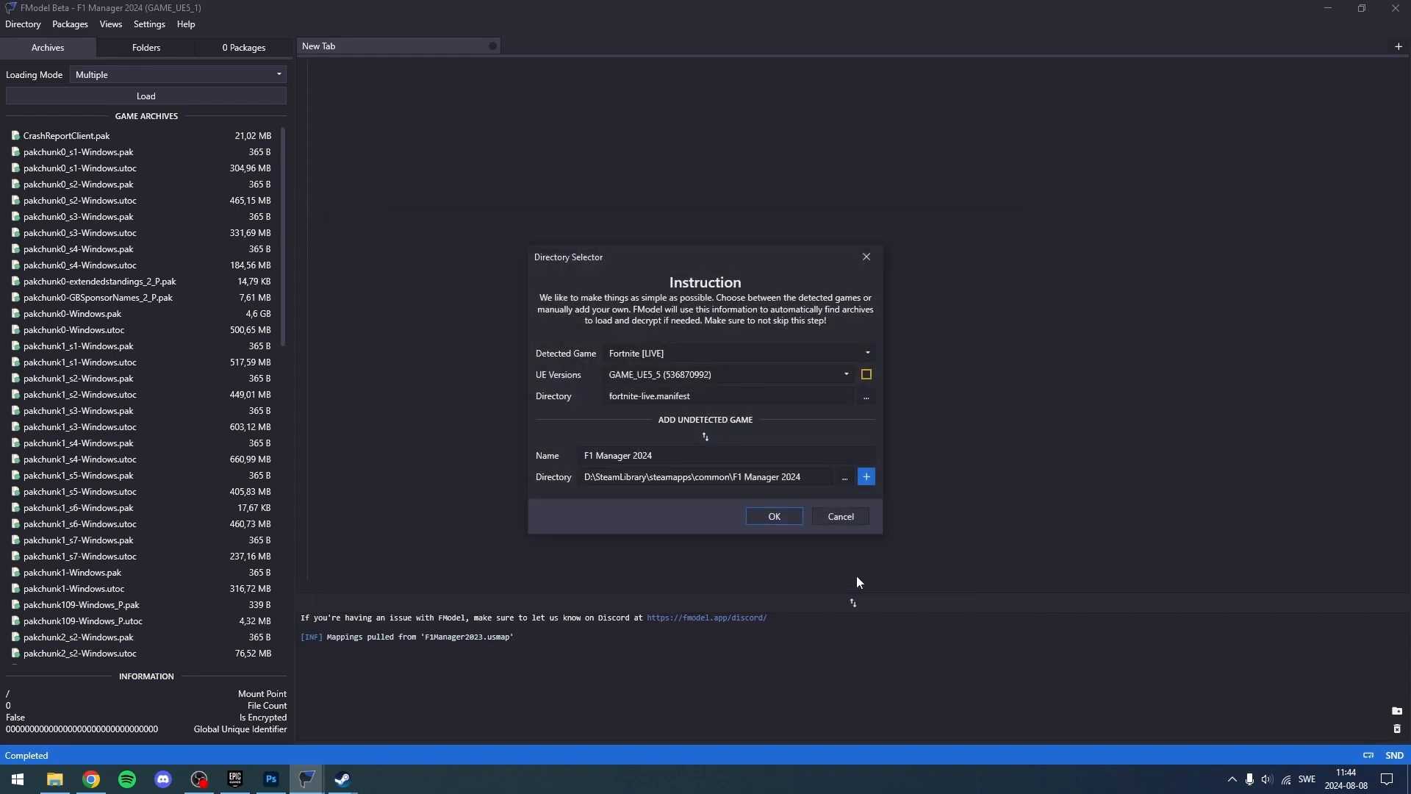
{"action": "left_click", "coordinate": [864, 481]}
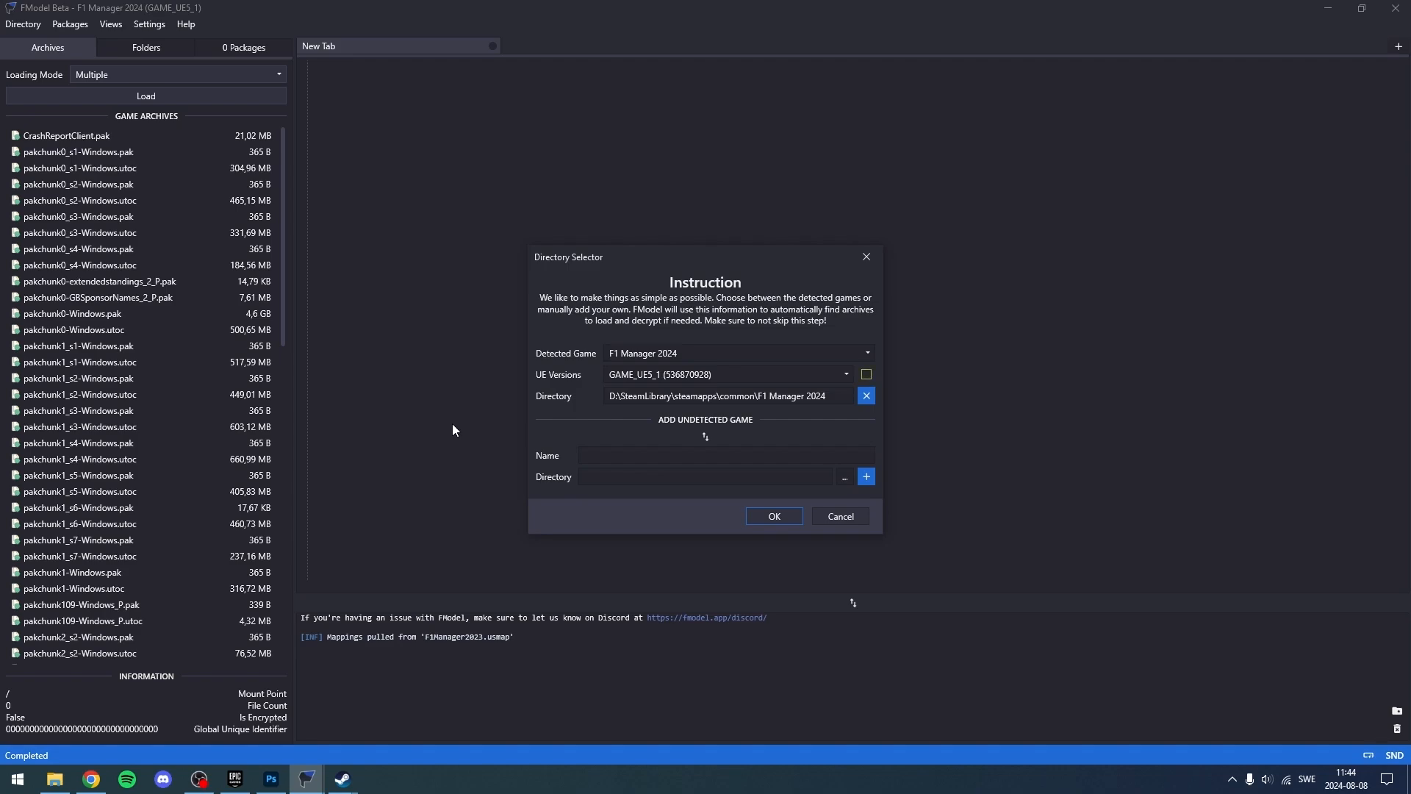
- Set the UE version for F1 Manager 2024 to GAME_UE5_1 and confirm the directory settings
{"action": "left_click", "coordinate": [624, 375]}
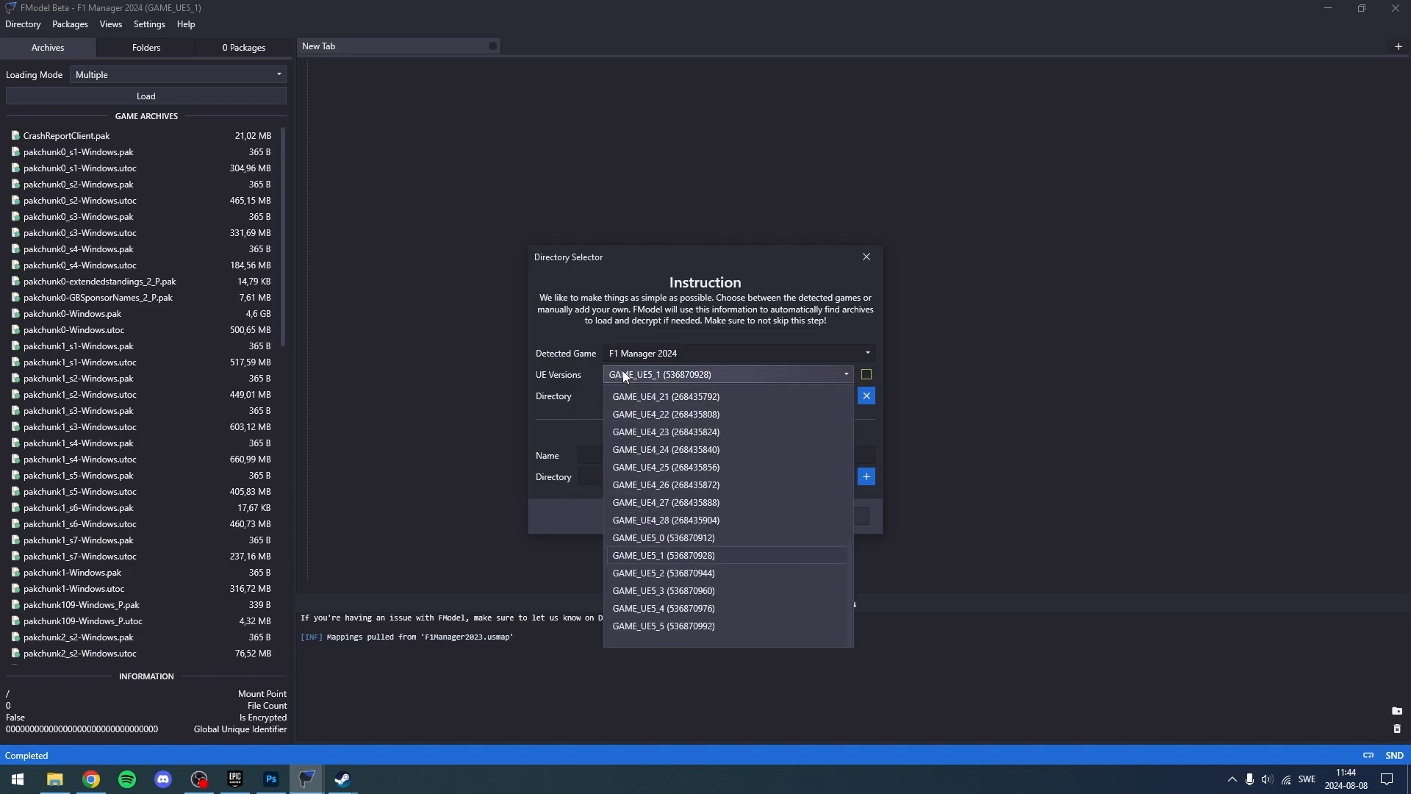
{"action": "left_click", "coordinate": [669, 555]}
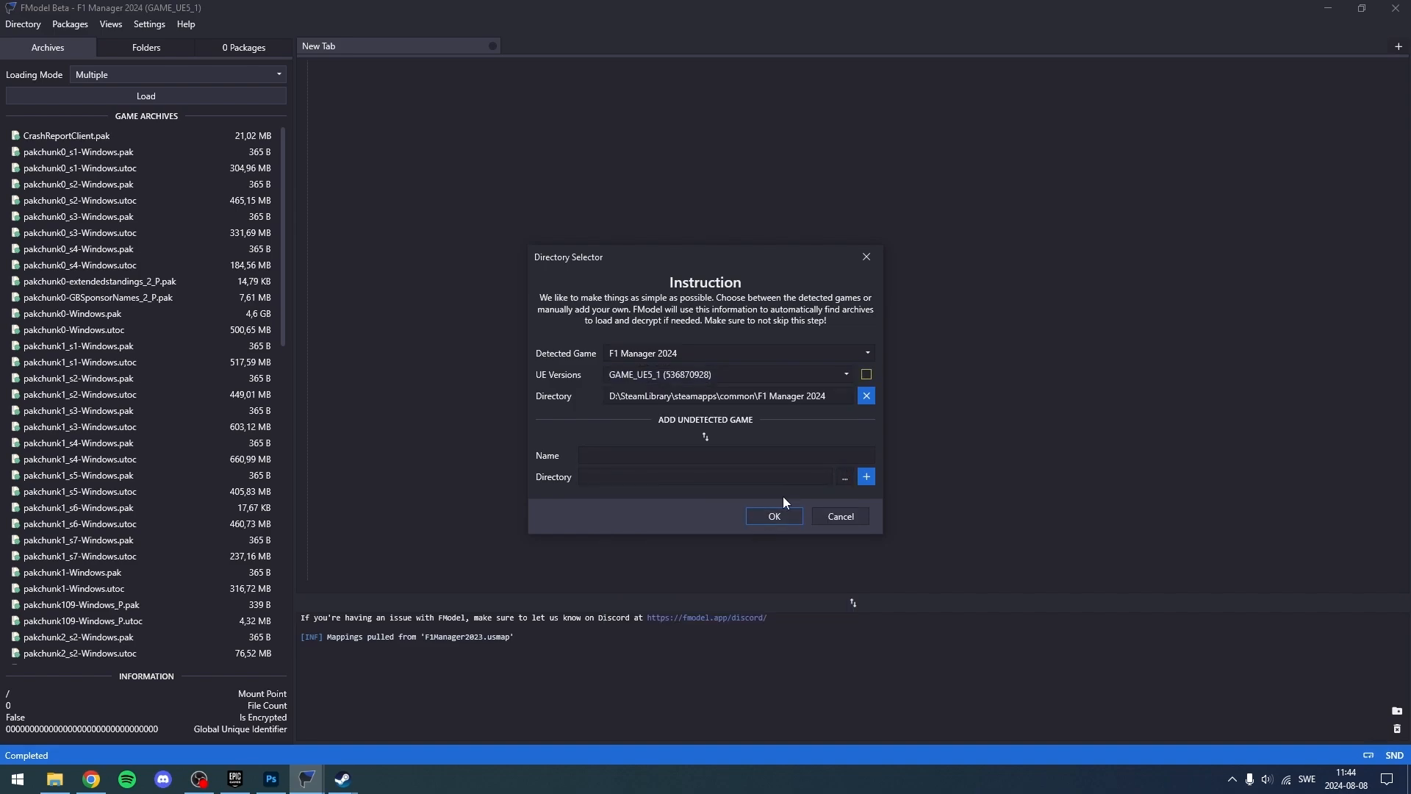
{"action": "left_click", "coordinate": [782, 517]}
- Open the AES Manager, select the main static key to check it, and confirm the AES settings
{"action": "left_click", "coordinate": [27, 23]}
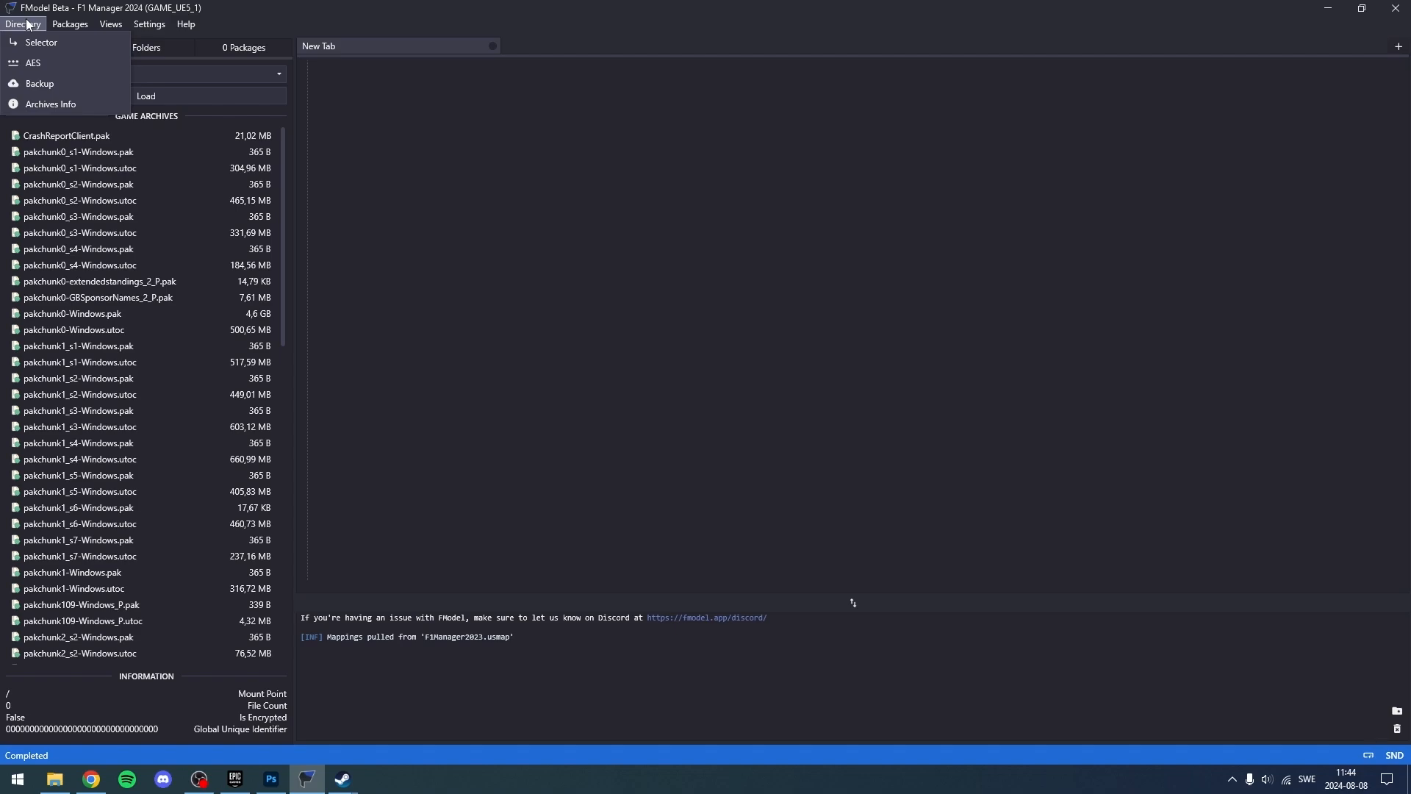
{"action": "left_click", "coordinate": [33, 63]}
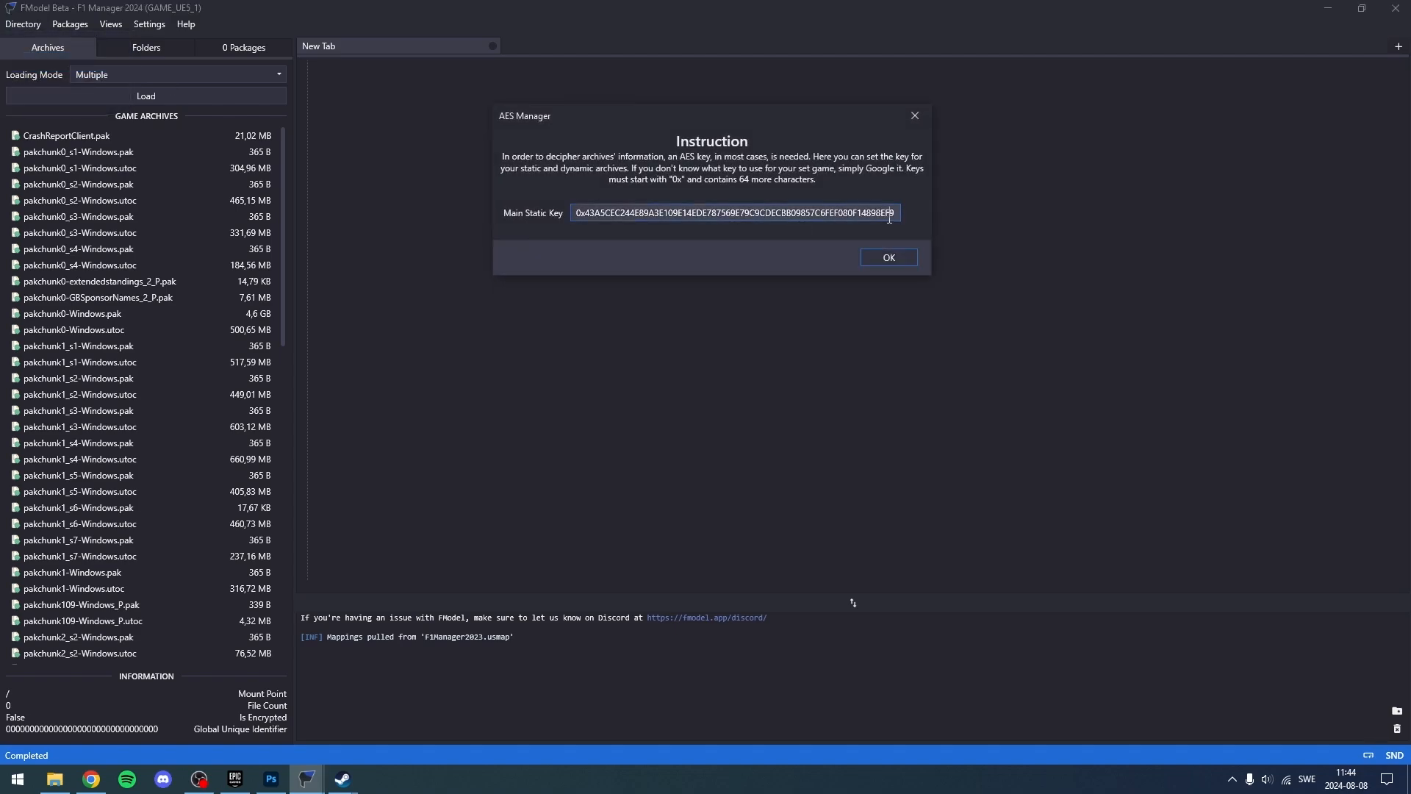
{"action": "left_click_drag", "start_coordinate": [891, 214], "coordinate": [455, 210]}
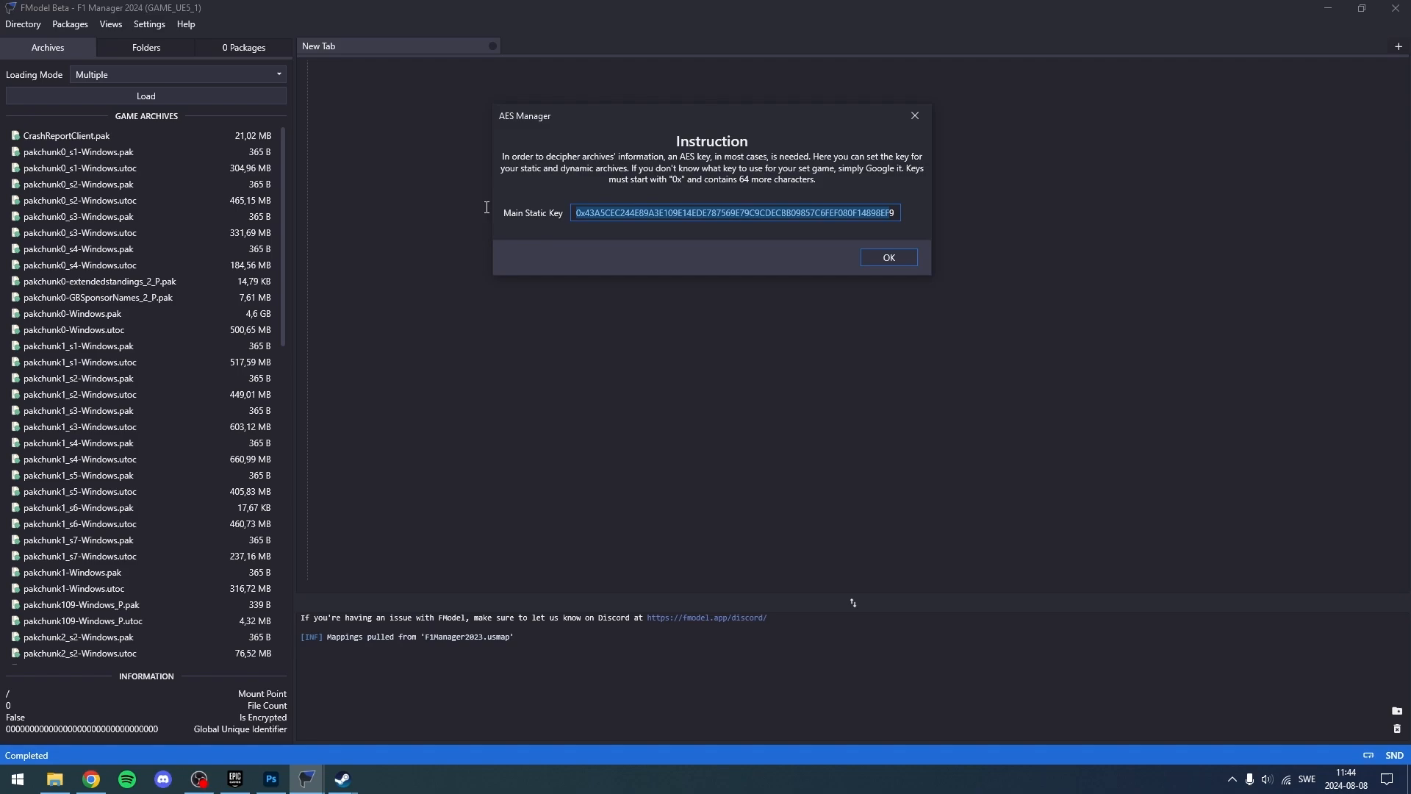
{"action": "left_click", "coordinate": [893, 212]}
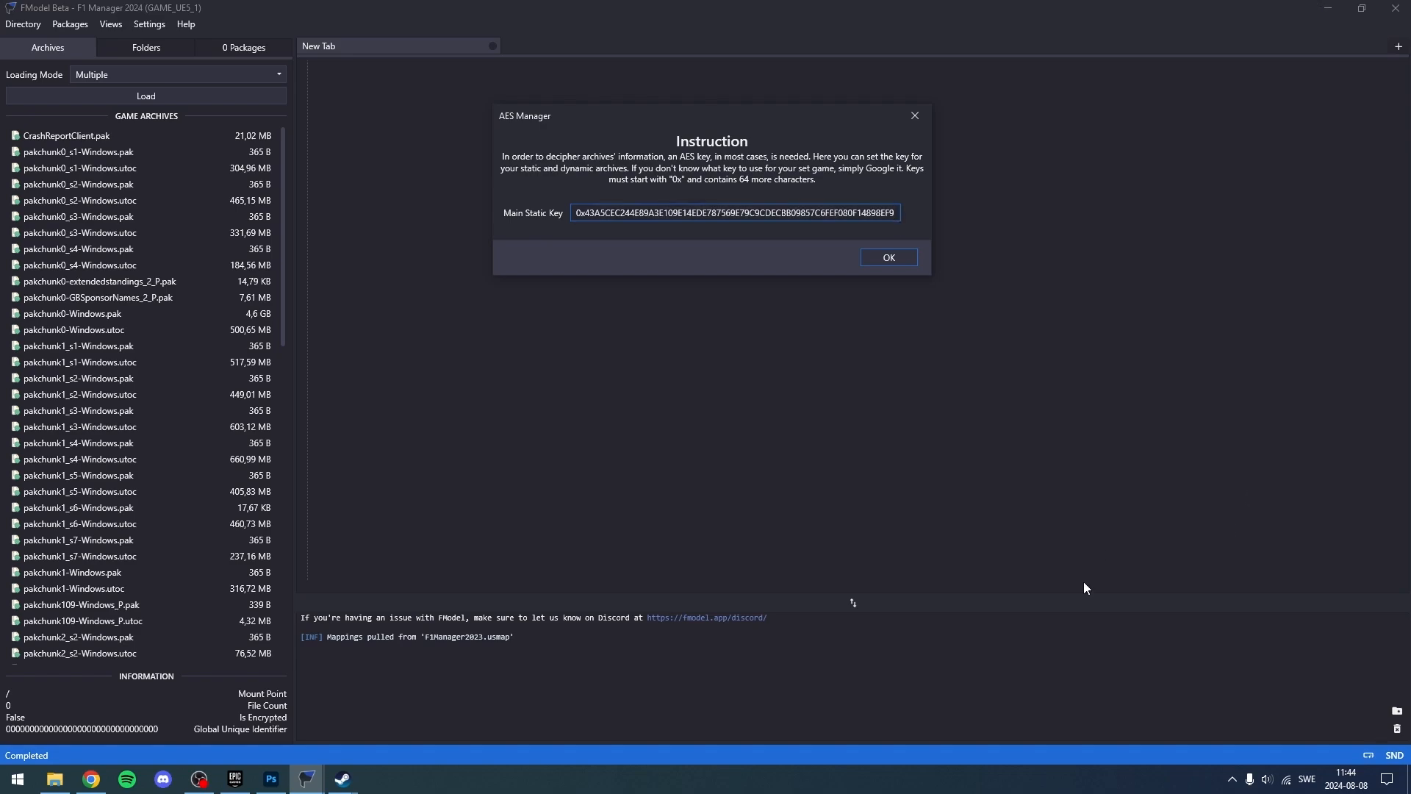
{"action": "left_click", "coordinate": [888, 258]}
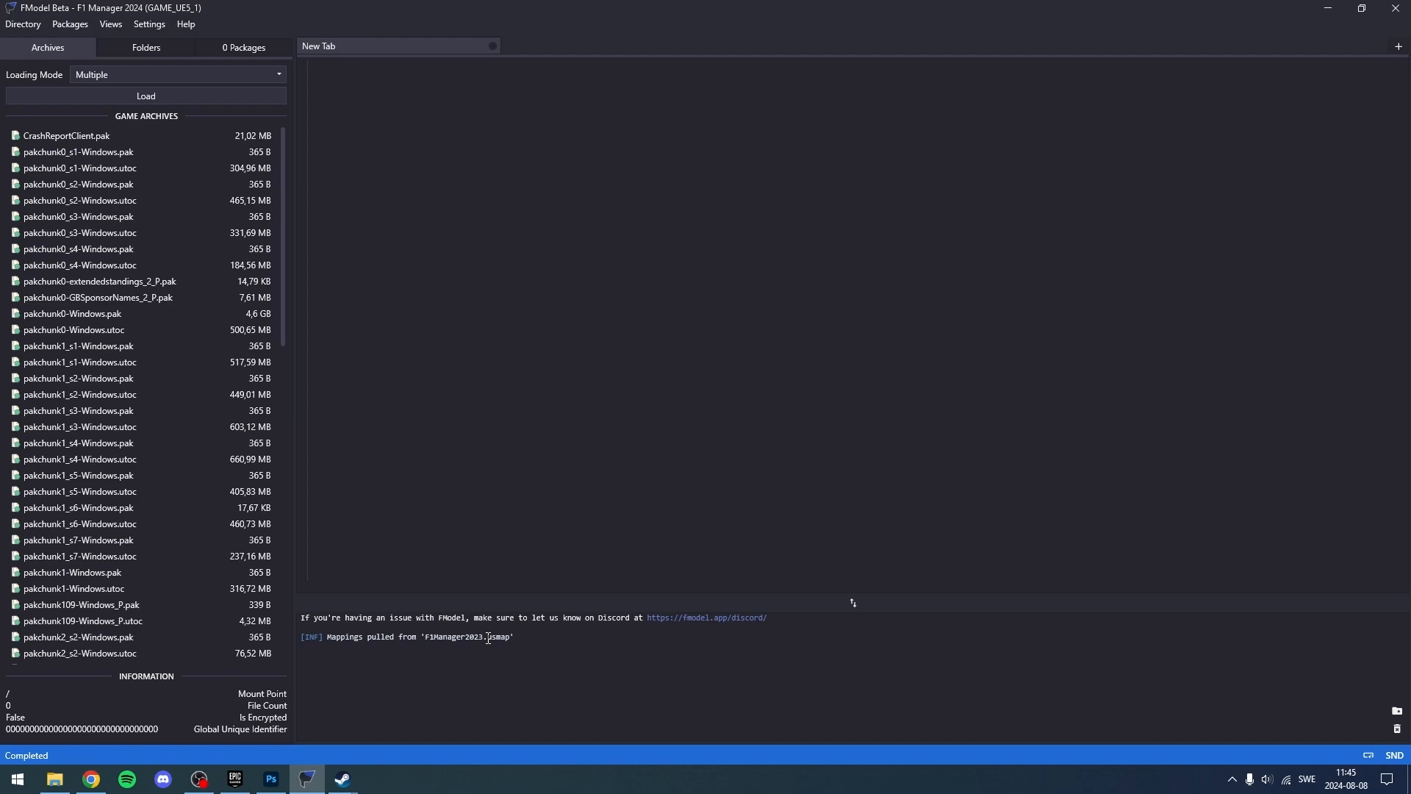
- Set the archive loading mode to All and highlight the mapping file name in the log
{"action": "left_click", "coordinate": [264, 76]}
{"action": "left_click", "coordinate": [200, 116]}
{"action": "left_click_drag", "start_coordinate": [514, 641], "coordinate": [423, 638]}
{"action": "left_click", "coordinate": [504, 640]}
{"action": "left_click_drag", "start_coordinate": [514, 641], "coordinate": [562, 632]}
{"action": "mouse_move", "coordinate": [515, 638]}
{"action": "left_mouse_down"}
{"action": "mouse_move", "coordinate": [420, 637]}
{"action": "mouse_move", "coordinate": [512, 638]}
{"action": "left_mouse_up"}
{"action": "left_click", "coordinate": [487, 638]}
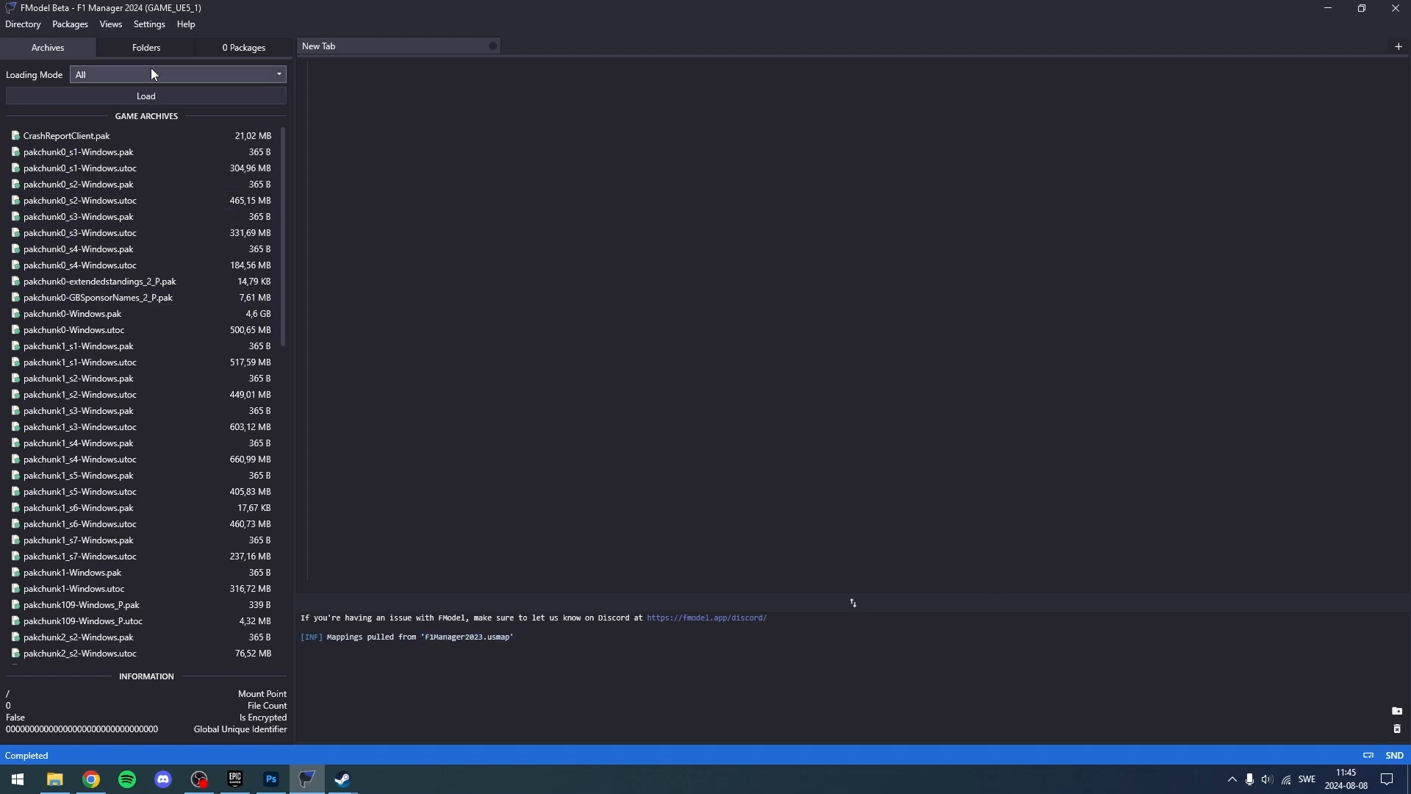
- Look through the full list of game archives from start to end
{"action": "left_click", "coordinate": [114, 73]}
{"action": "left_click", "coordinate": [125, 74]}
{"action": "scroll", "coordinate": [30, 431], "scroll_direction": "down", "scroll_amount": 5}
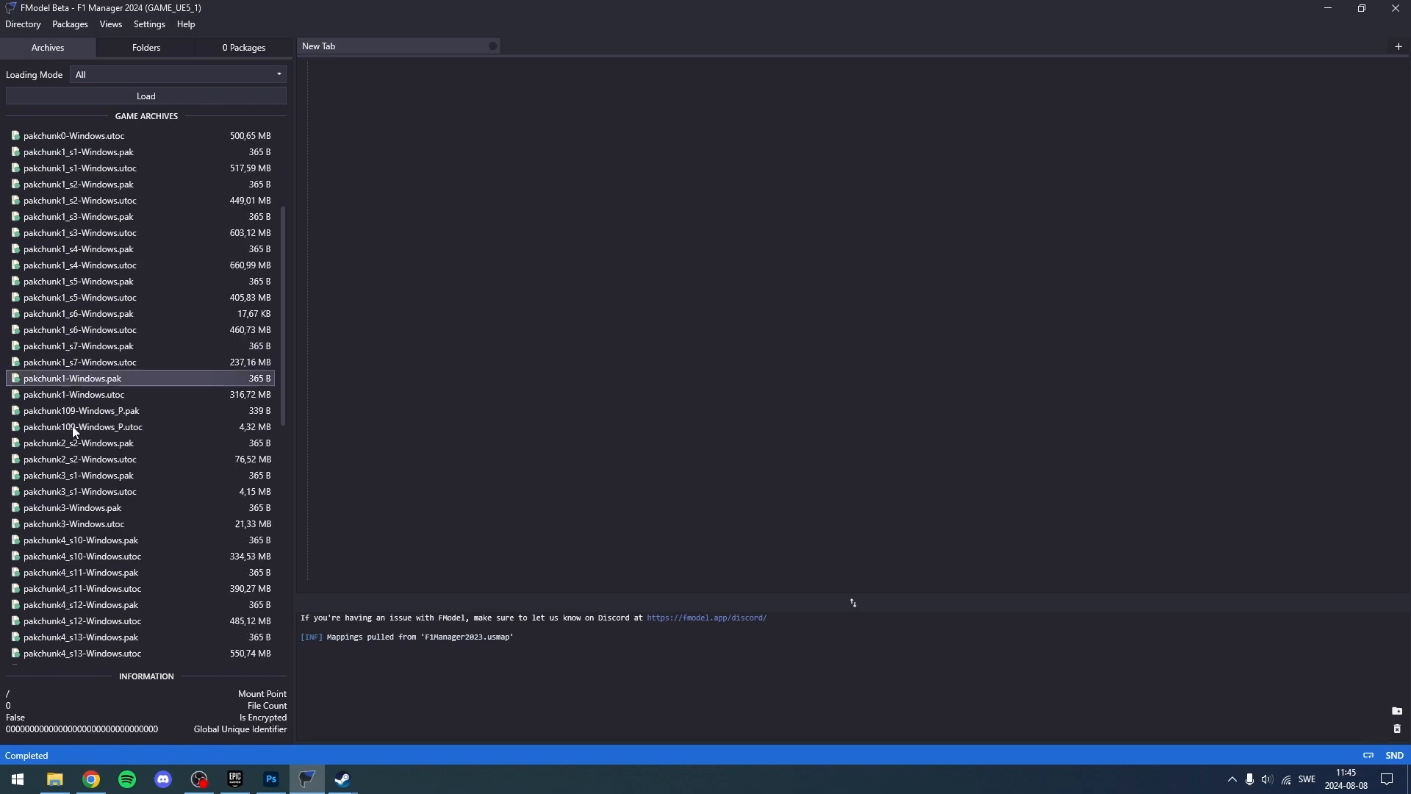
{"action": "scroll", "coordinate": [266, 409], "scroll_direction": "down", "scroll_amount": 7}
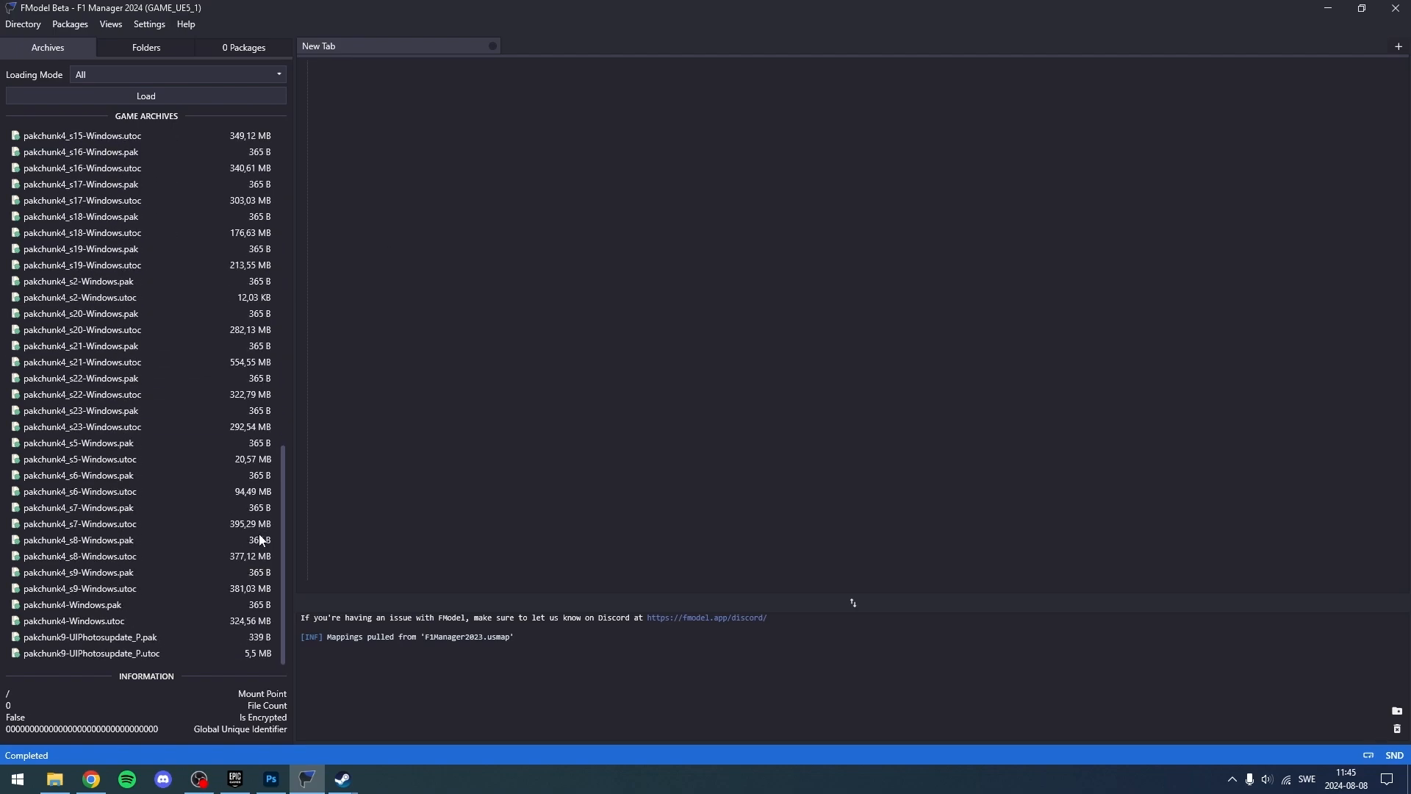
{"action": "scroll", "coordinate": [274, 227], "scroll_direction": "up", "scroll_amount": 12}
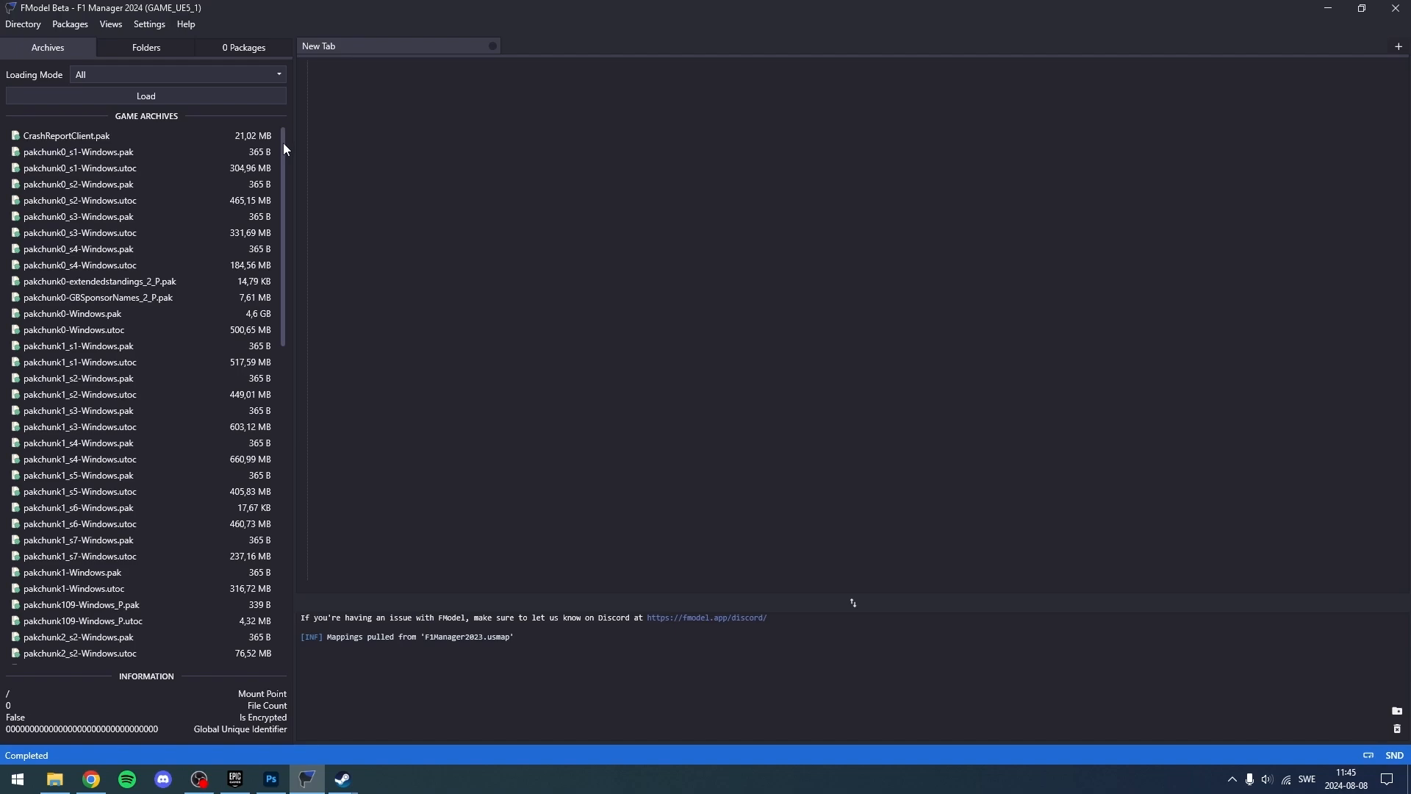
{"action": "scroll", "coordinate": [236, 500], "scroll_direction": "down", "scroll_amount": 15}
{"action": "scroll", "coordinate": [240, 574], "scroll_direction": "down", "scroll_amount": 1}
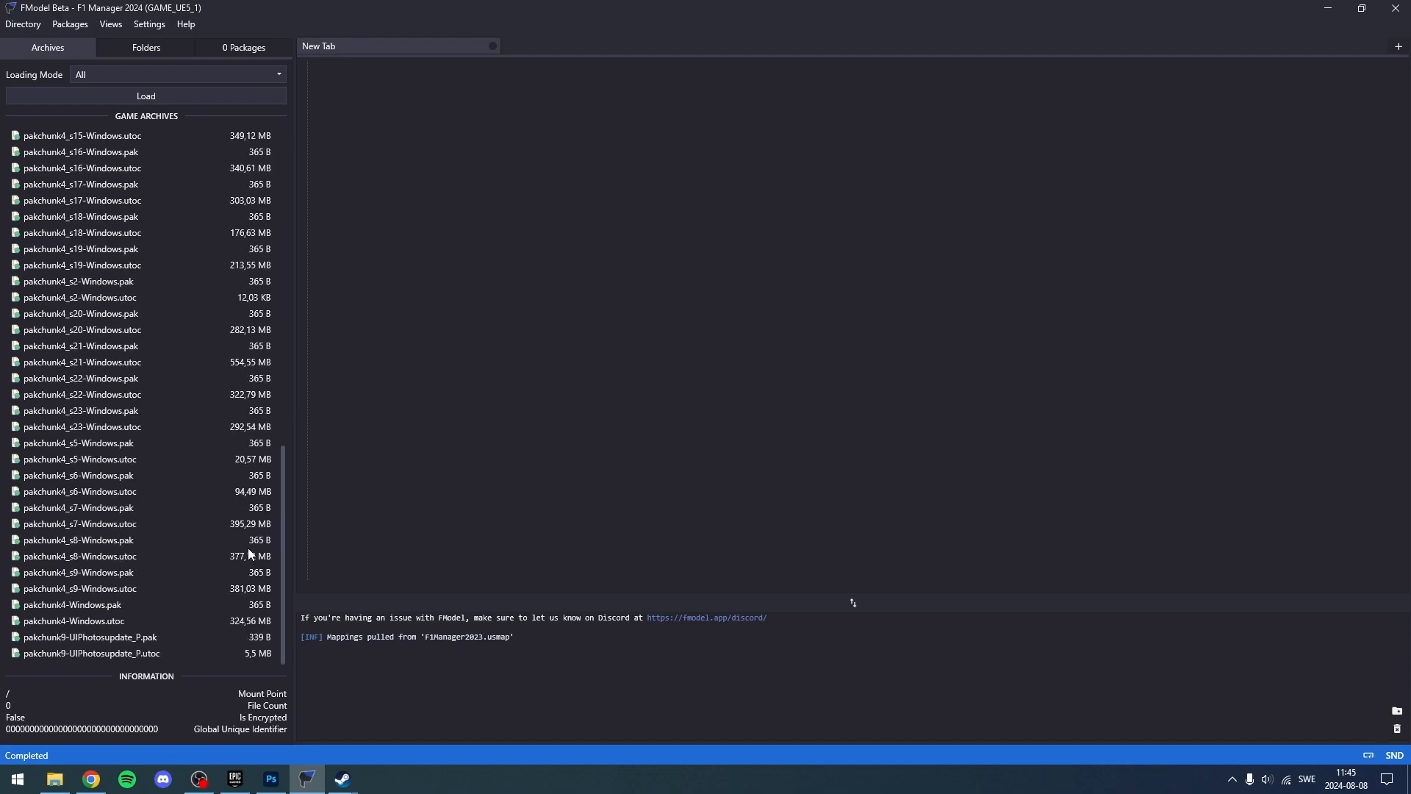
{"action": "left_click_drag", "start_coordinate": [283, 544], "coordinate": [293, 211]}
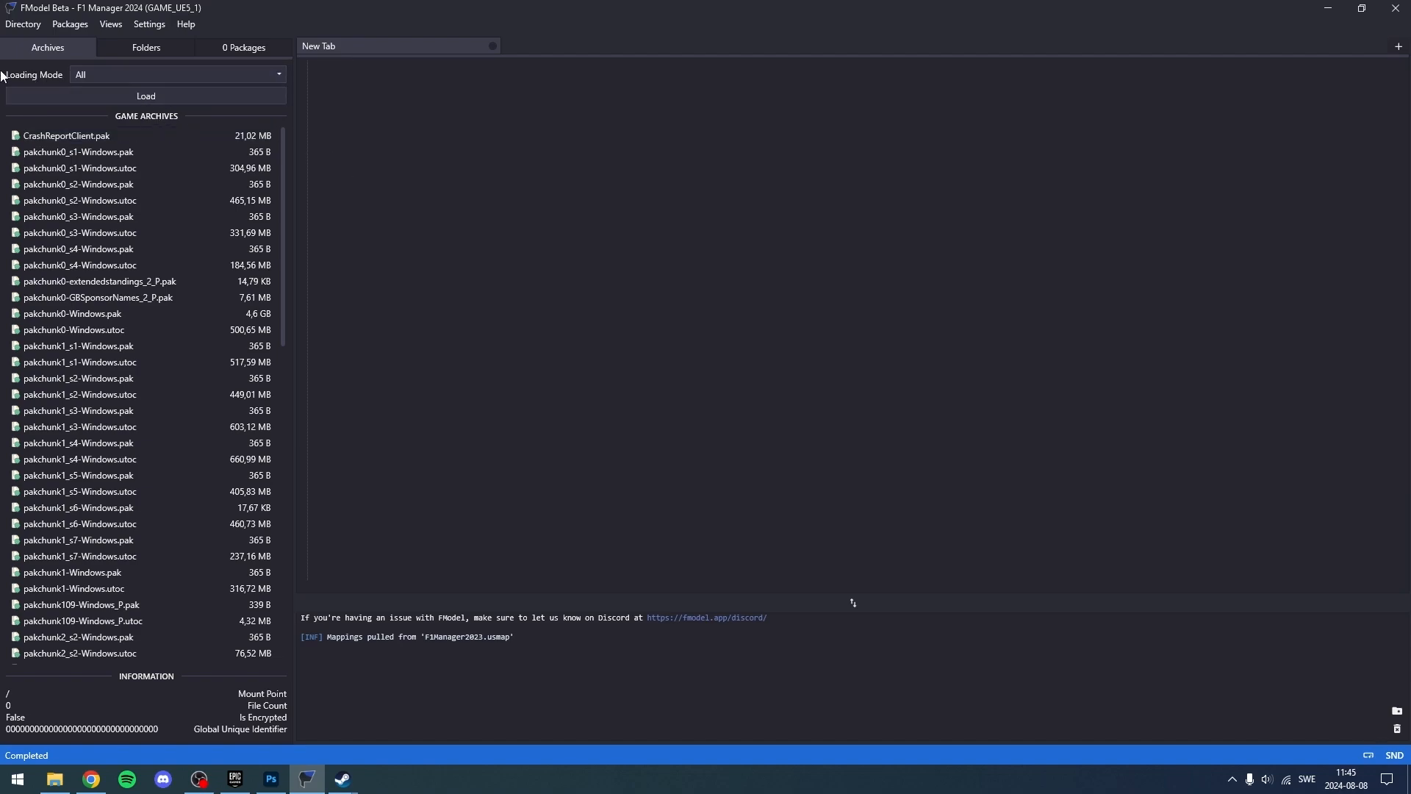
- Switch the loading mode to Multiple and back to All, and load all the game archives
{"action": "left_click", "coordinate": [83, 79]}
{"action": "left_click", "coordinate": [93, 97]}
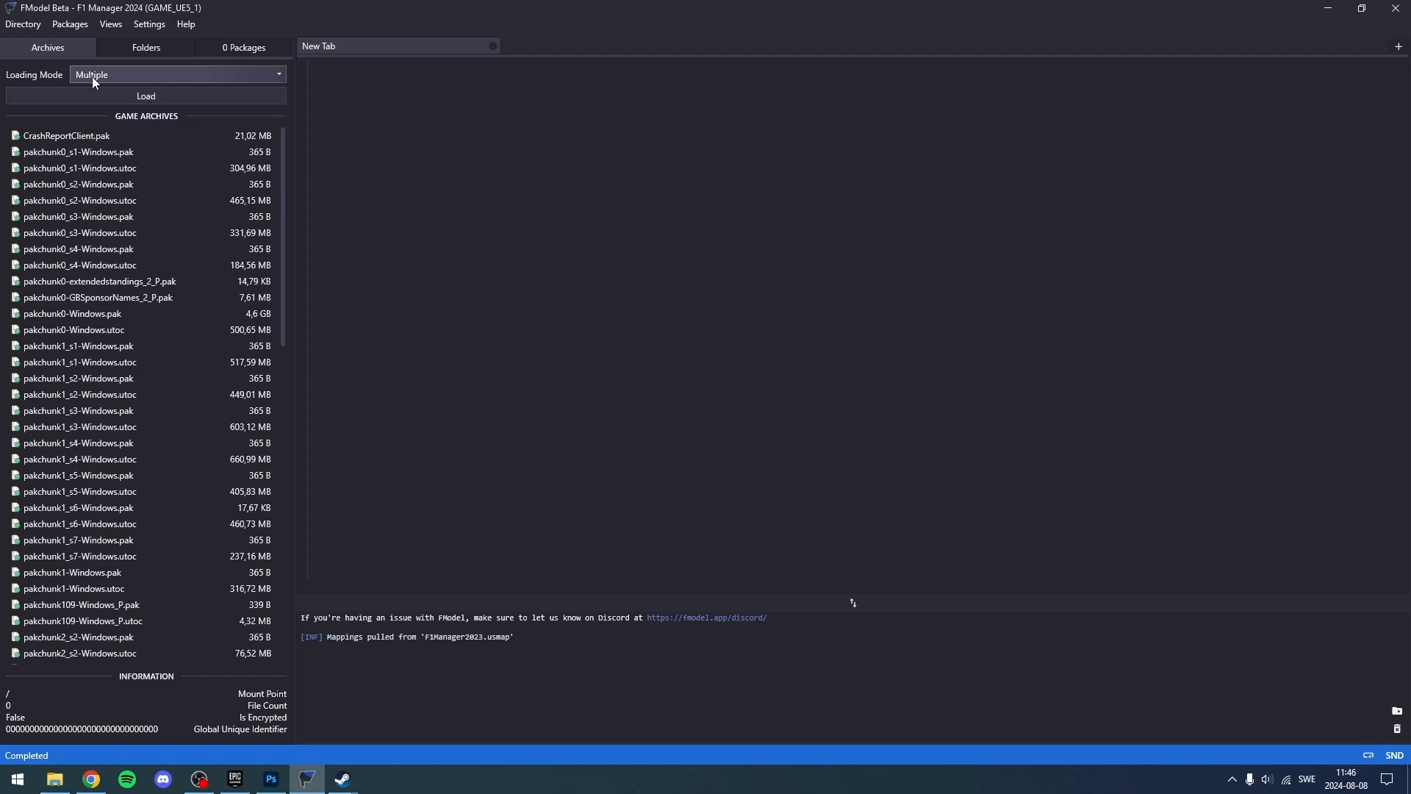
{"action": "left_click", "coordinate": [96, 75]}
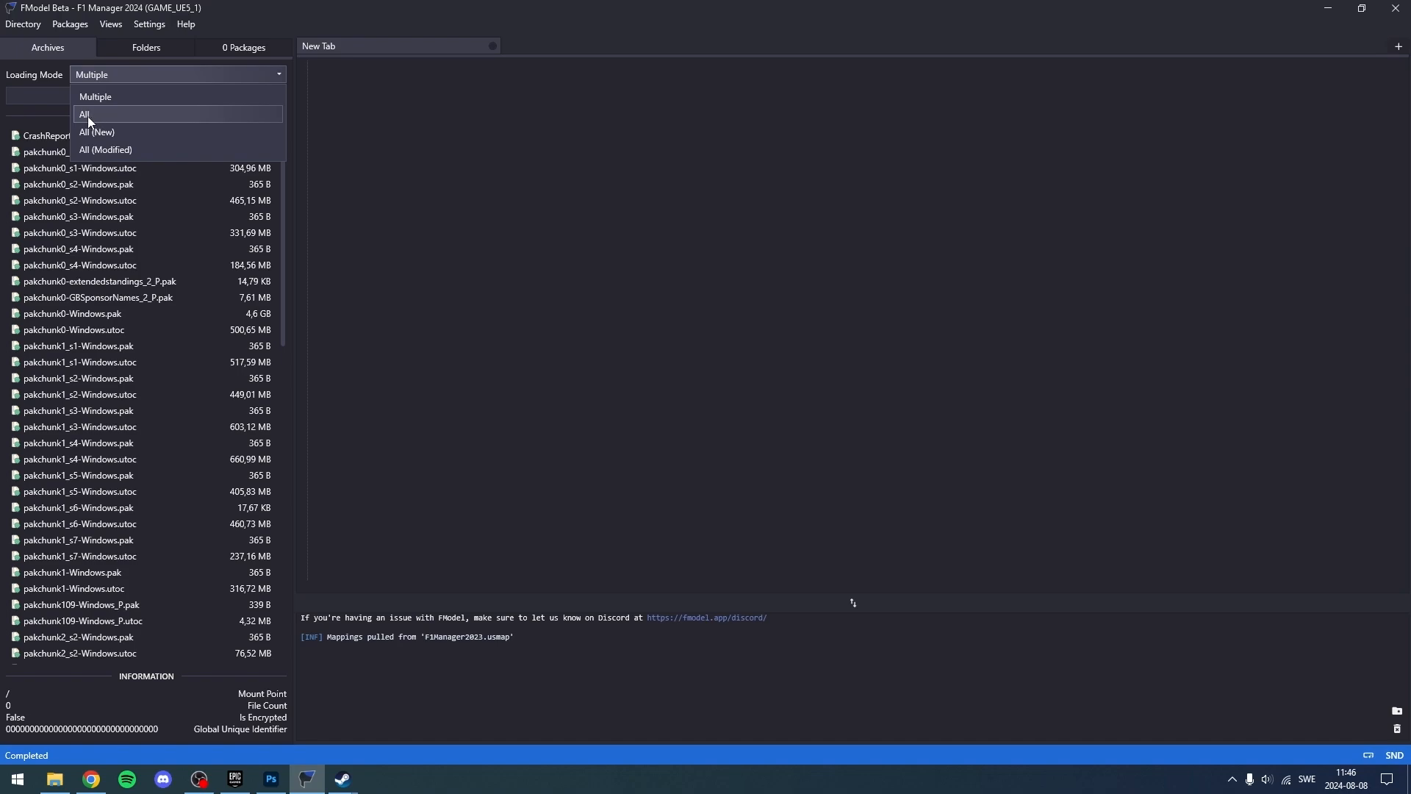
{"action": "left_click", "coordinate": [93, 114]}
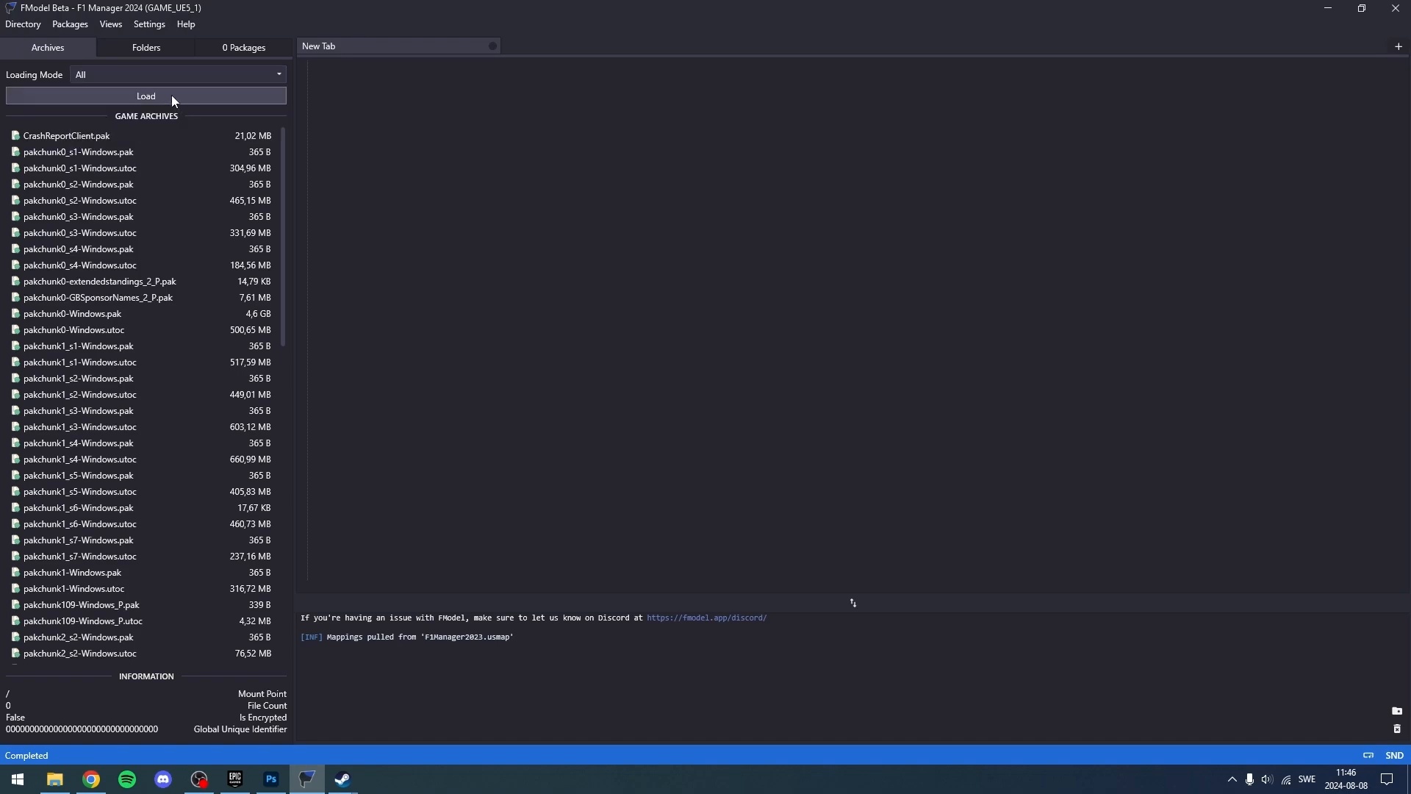
{"action": "left_click", "coordinate": [171, 97]}
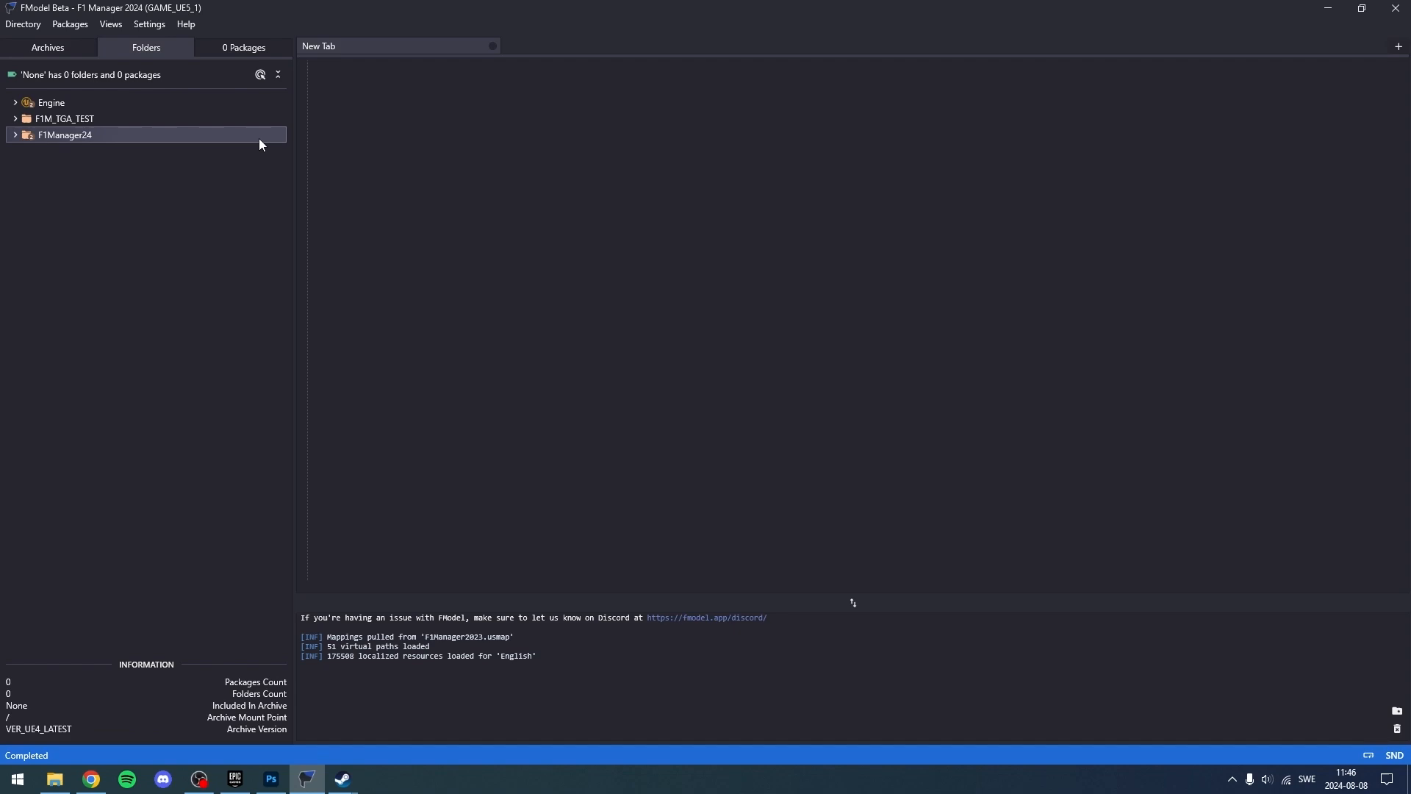
- Preview Abaos_Logo_Colour.uasset from the Colour folder in F1M_TGA_TEST/Content/TeamCustomisation/SponsorLogos
{"action": "double_click", "coordinate": [64, 120]}
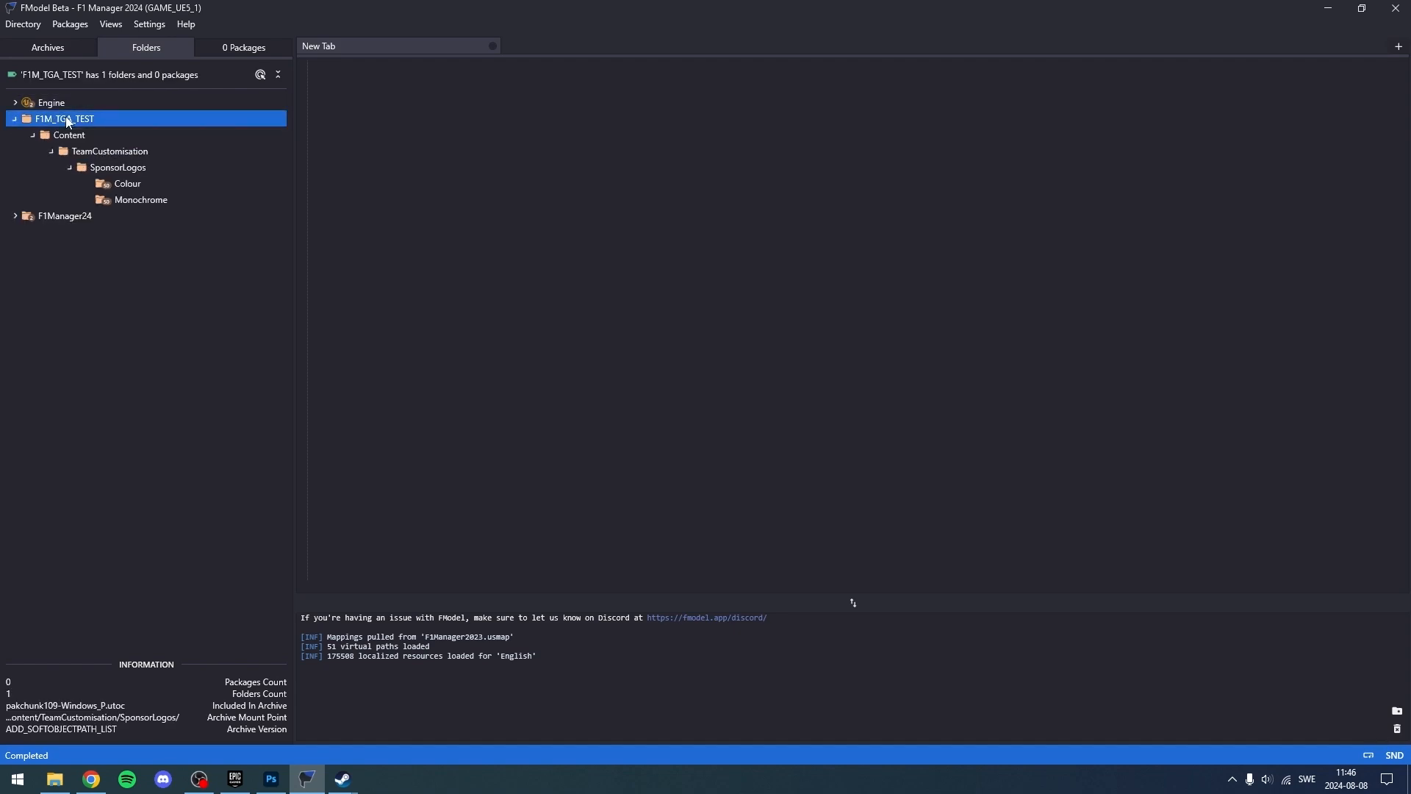
{"action": "double_click", "coordinate": [66, 119]}
{"action": "double_click", "coordinate": [67, 119]}
{"action": "double_click", "coordinate": [121, 183]}
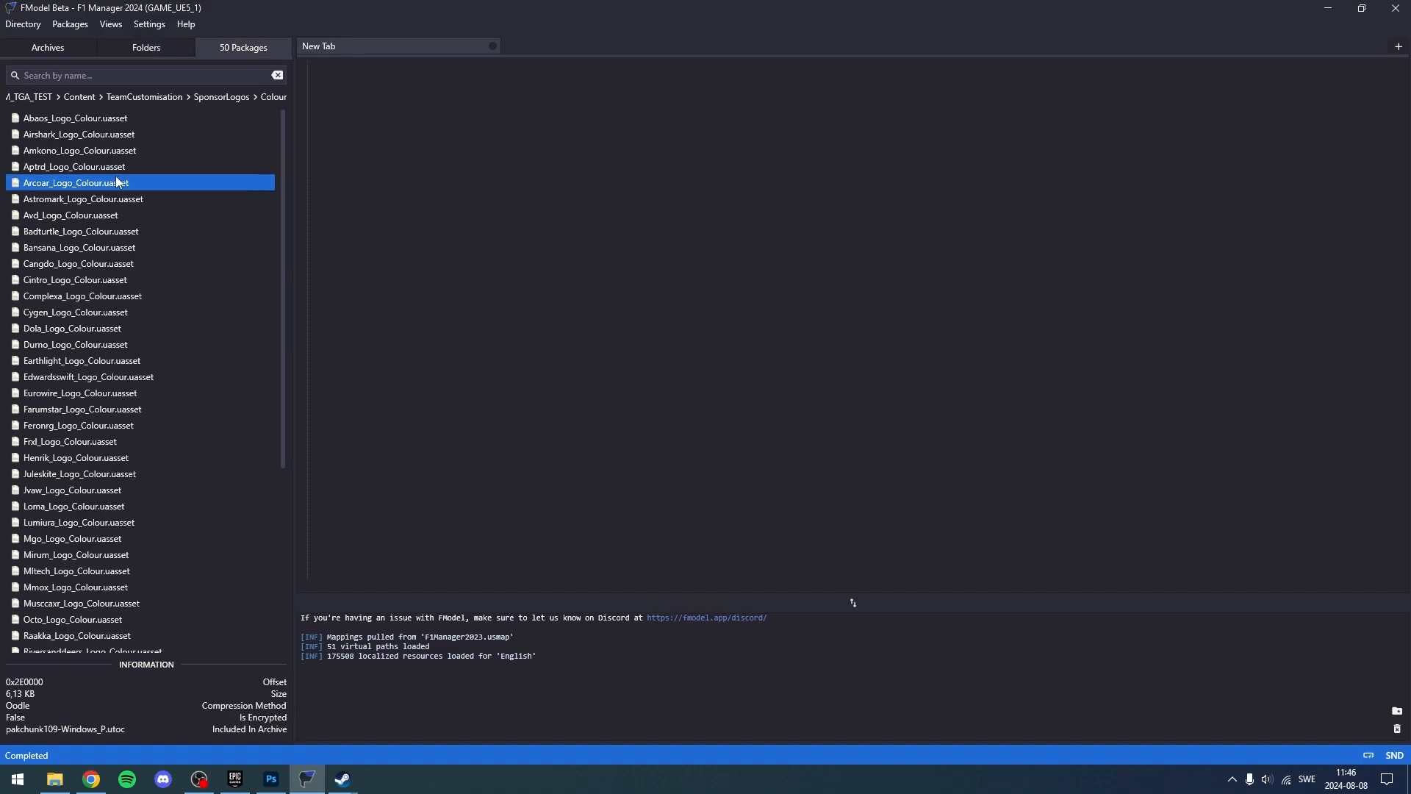
{"action": "double_click", "coordinate": [99, 121]}
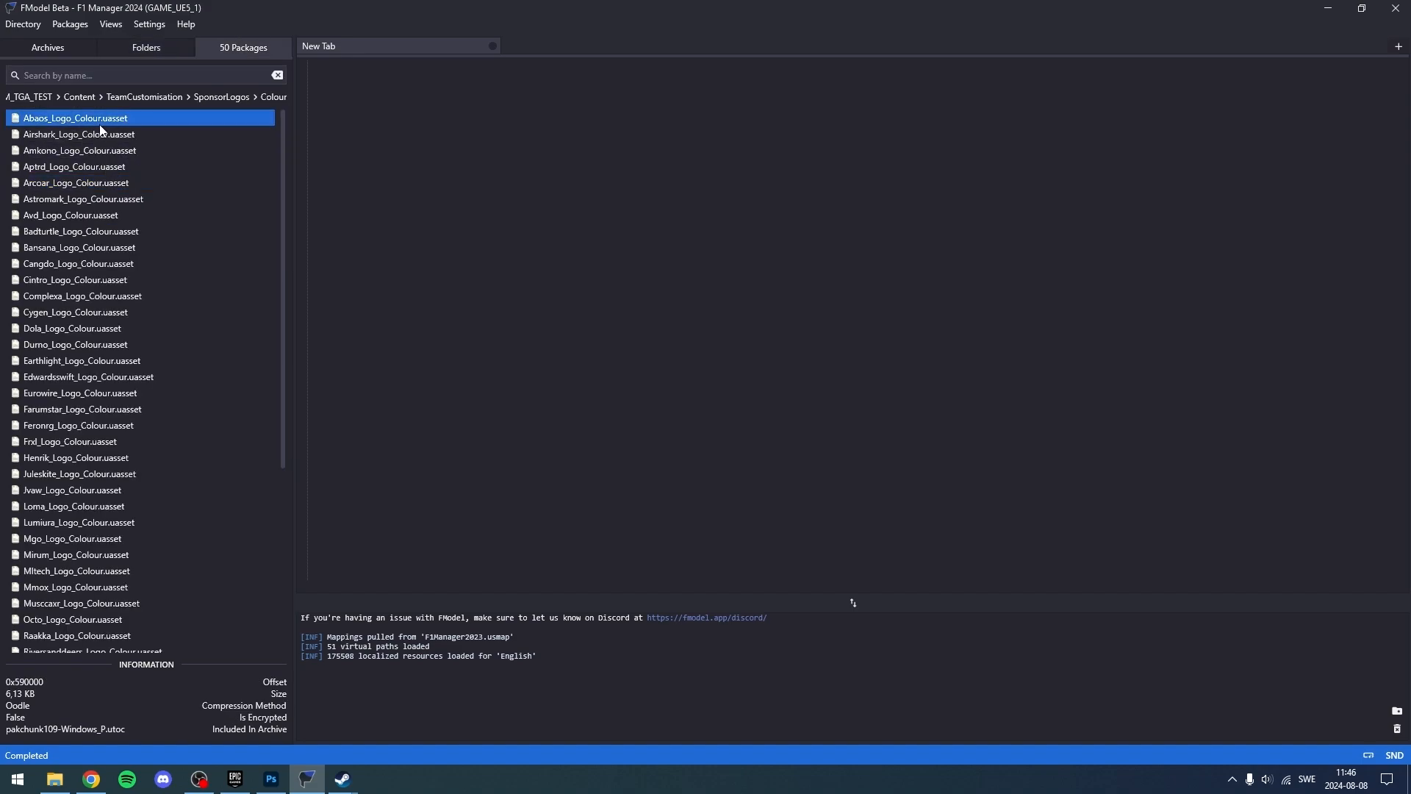
- Preview Airshark_Logo.uasset and Abaos_Logo.uasset from the Monochrome sponsor logos folder
{"action": "left_click", "coordinate": [153, 48]}
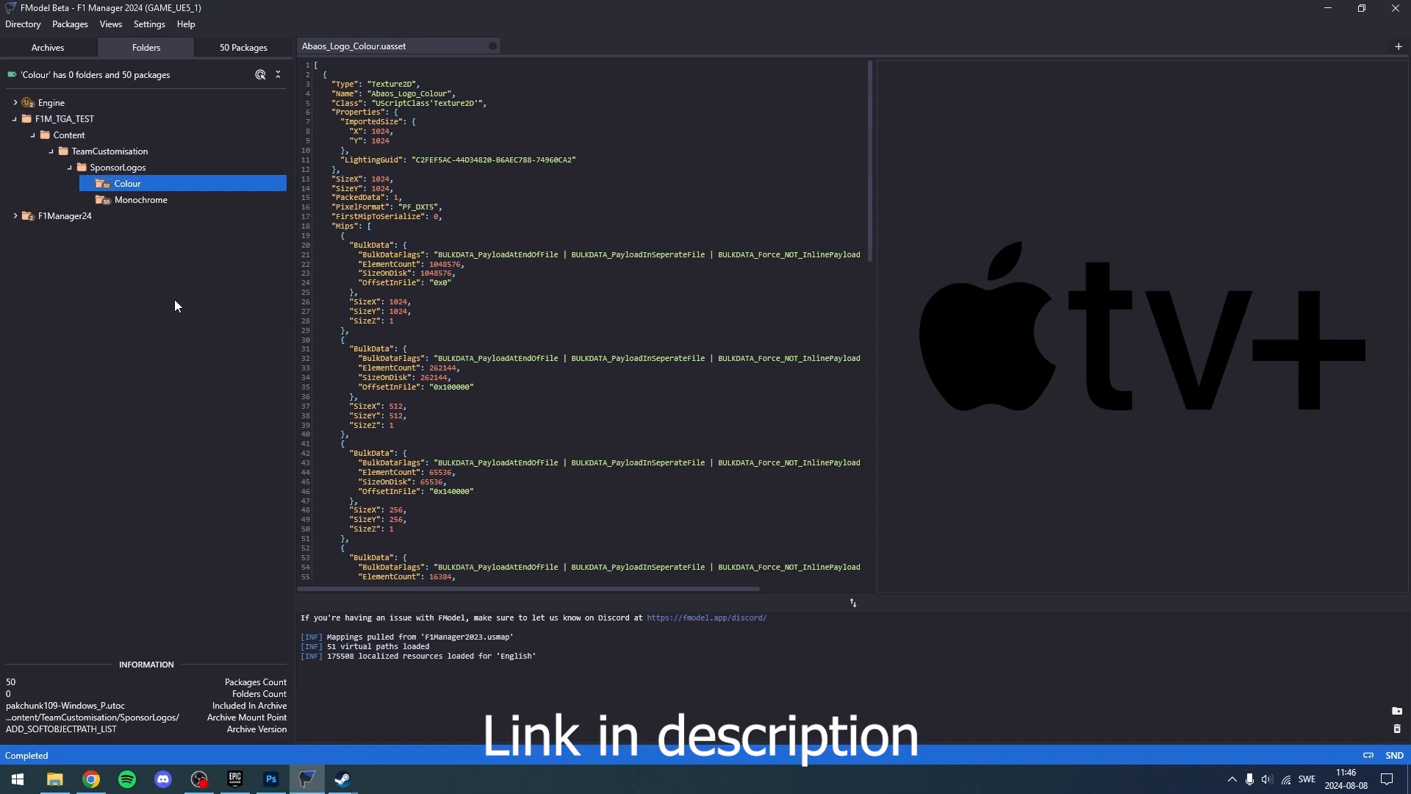
{"action": "double_click", "coordinate": [144, 198]}
{"action": "left_click", "coordinate": [145, 134]}
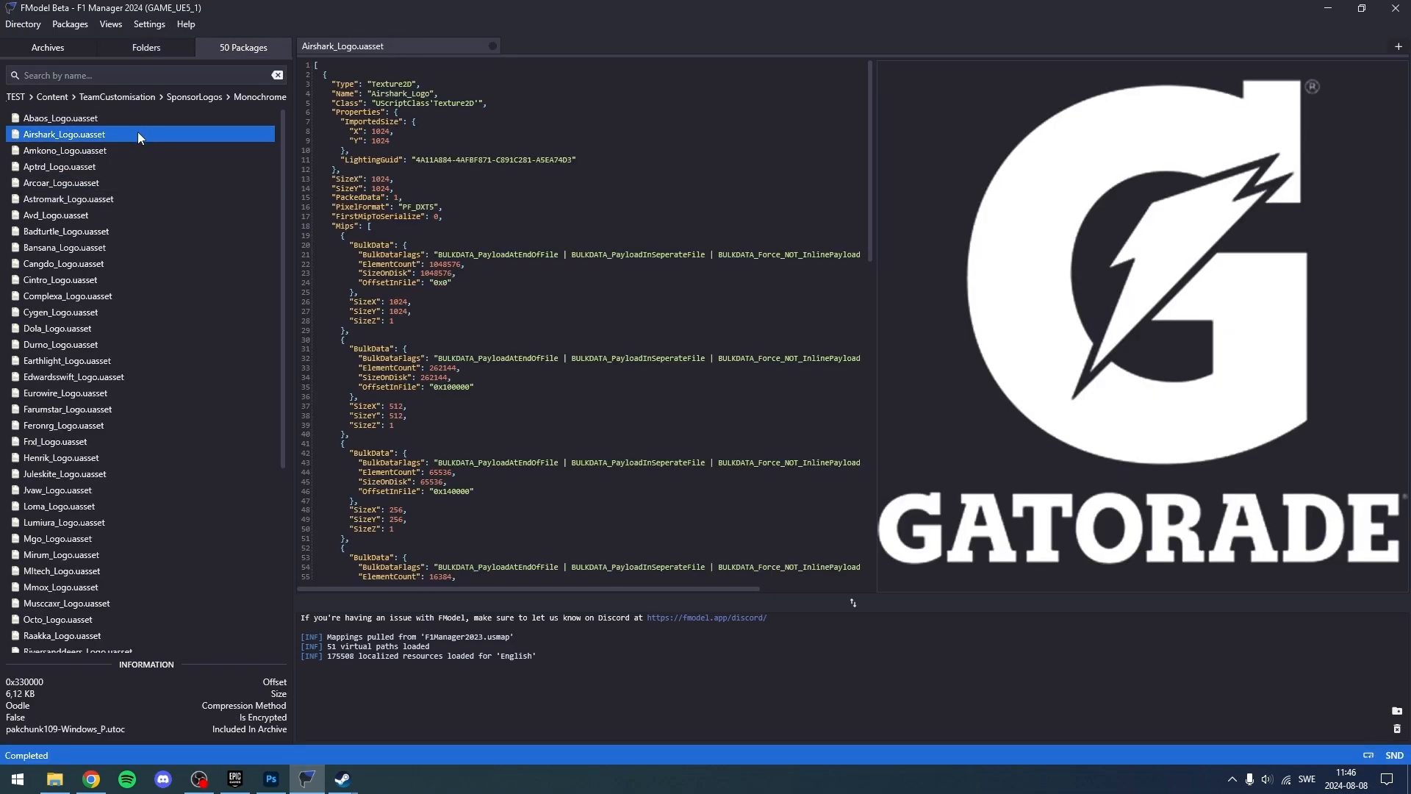
{"action": "double_click", "coordinate": [112, 117]}
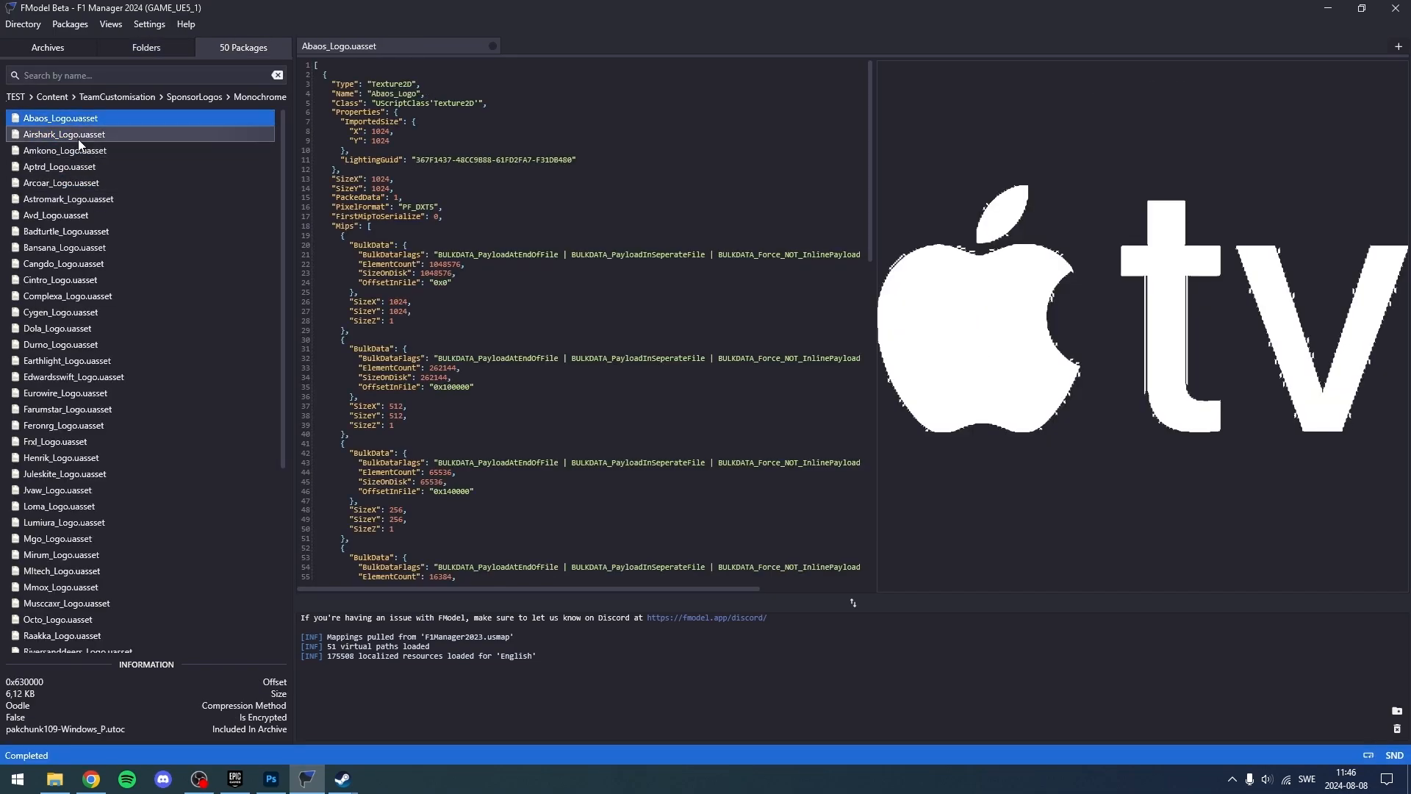
- Go back to the Colour sponsor logos folder and preview Abaos_Logo_Colour.uasset again
{"action": "left_click", "coordinate": [139, 46]}
{"action": "double_click", "coordinate": [125, 183]}
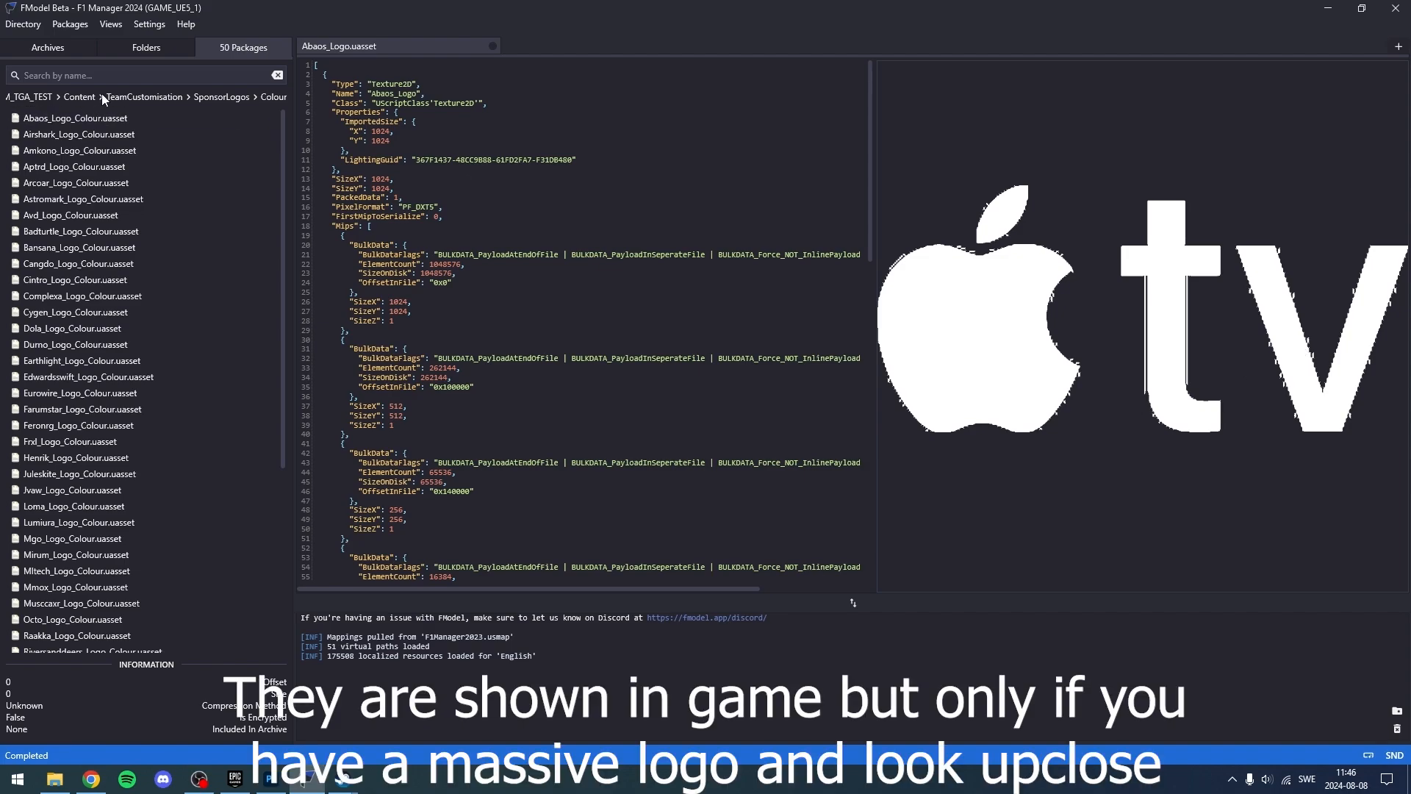
{"action": "double_click", "coordinate": [108, 123]}
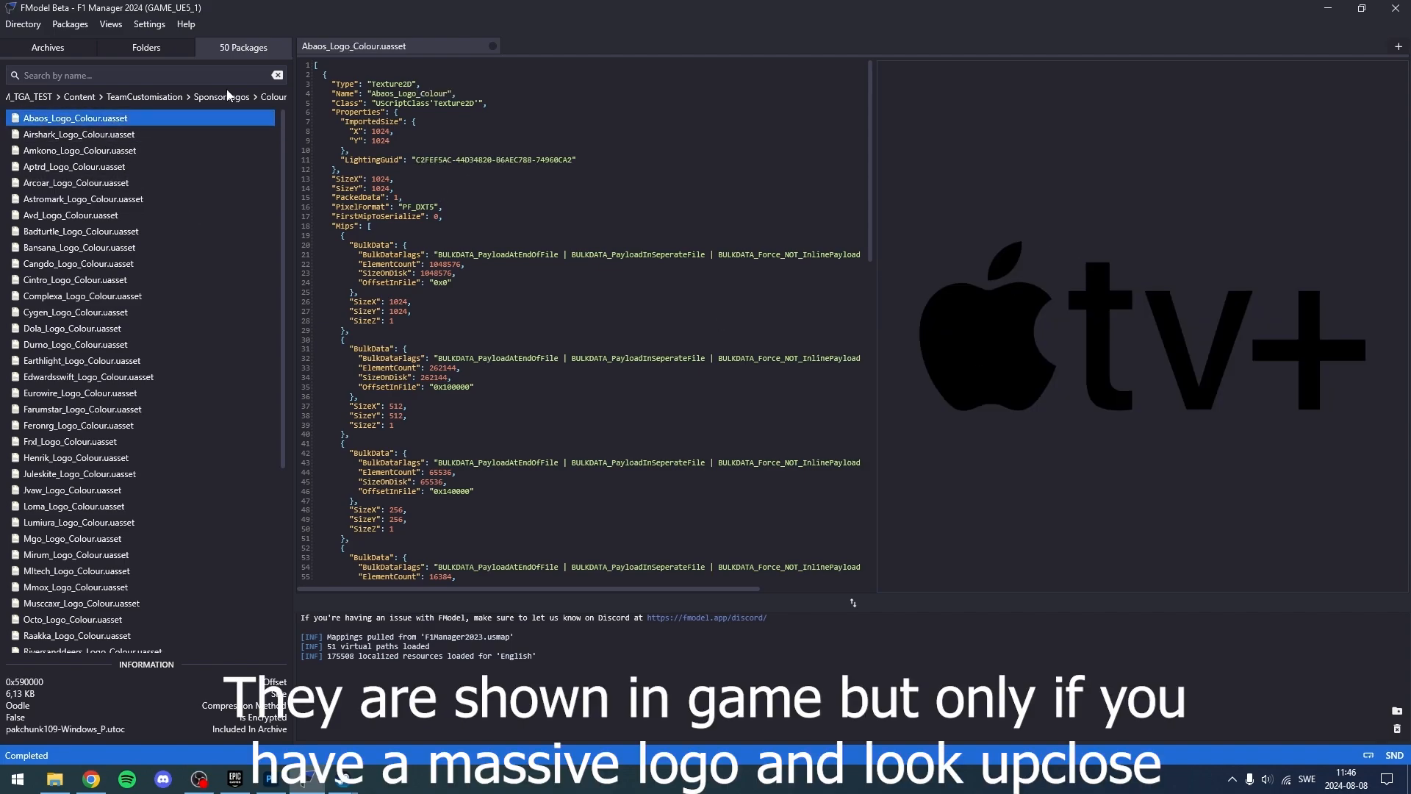
- Return to the folder tree, expand F1Manager24 to view its subfolders, and collapse both F1M_TGA_TEST and F1Manager24
{"action": "left_click", "coordinate": [150, 50]}
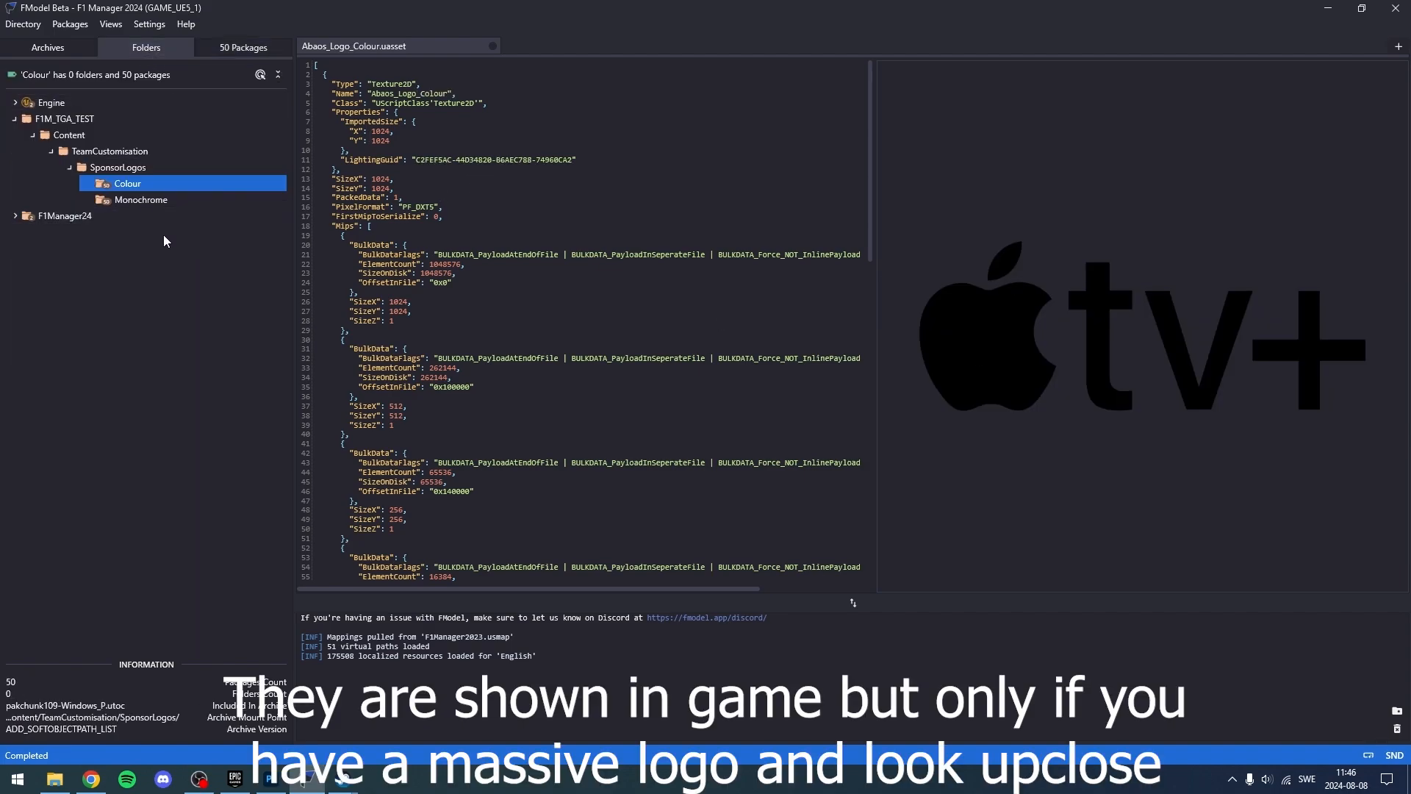
{"action": "double_click", "coordinate": [110, 216]}
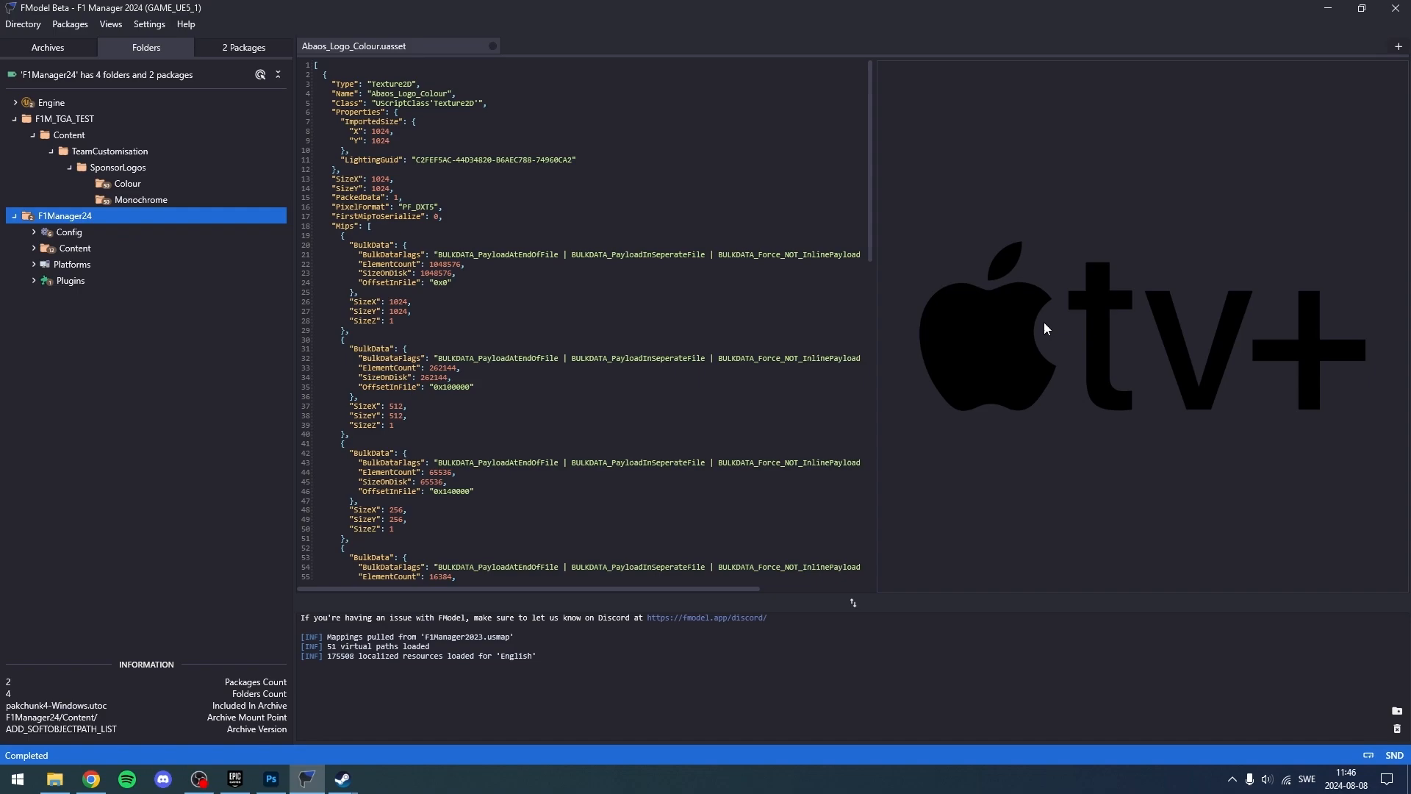
{"action": "left_click", "coordinate": [168, 186]}
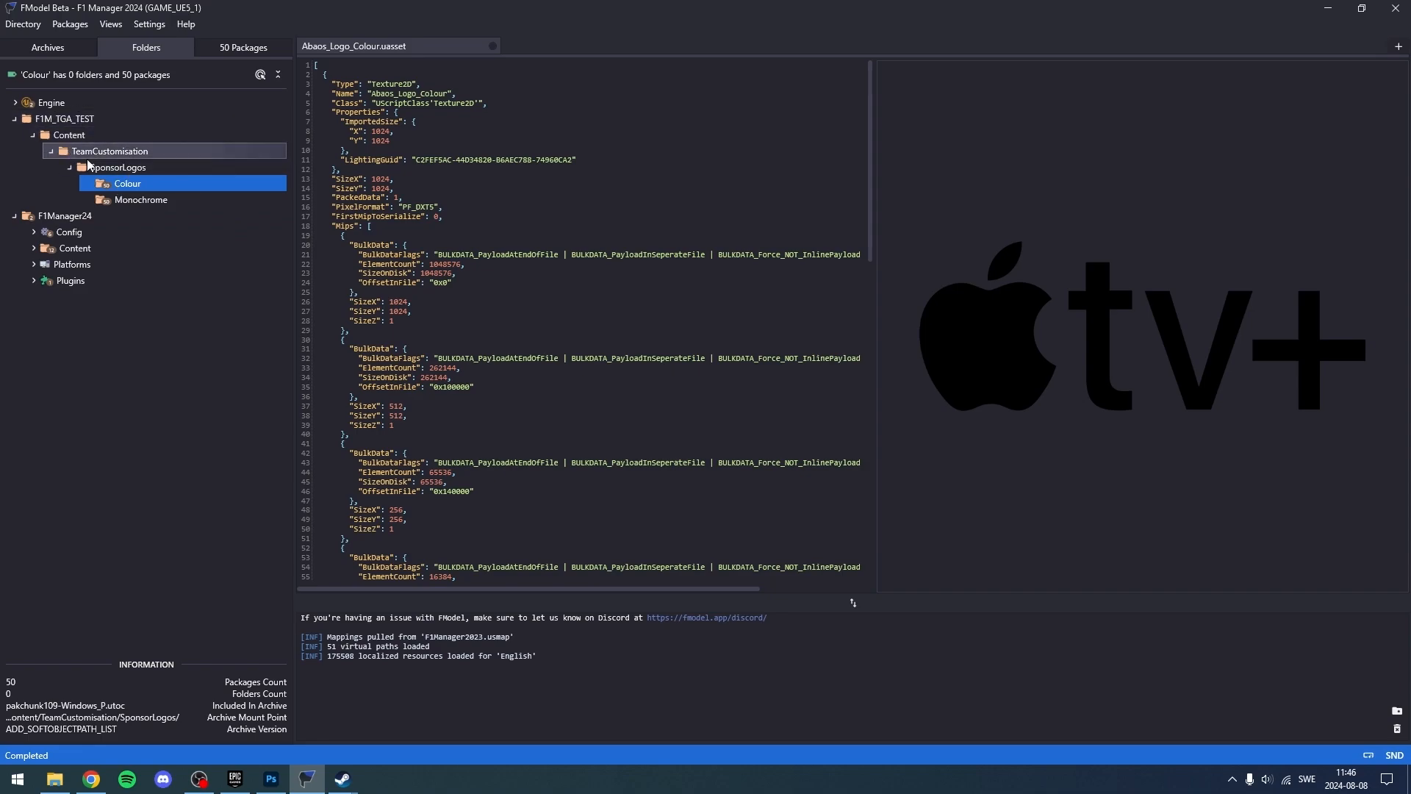
{"action": "double_click", "coordinate": [50, 121]}
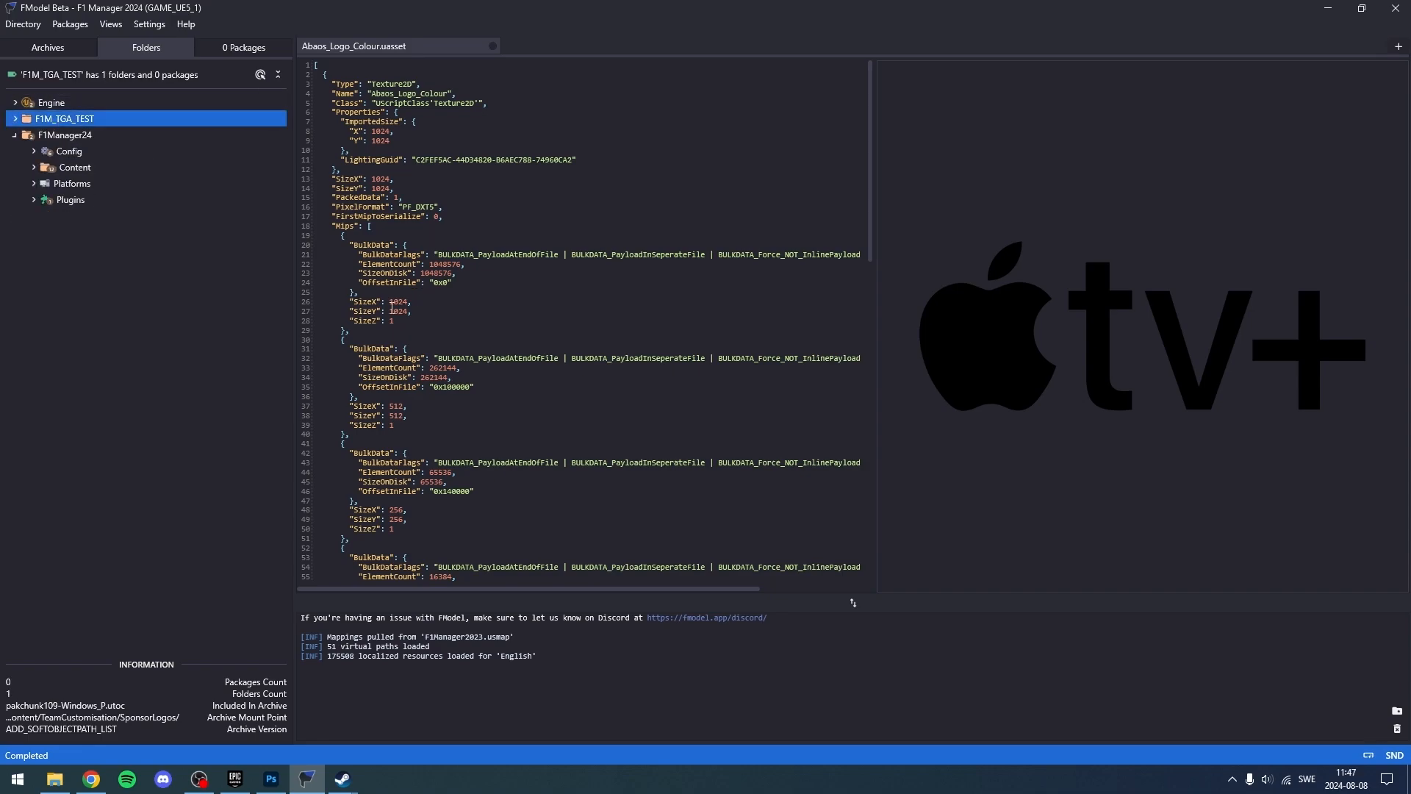
{"action": "double_click", "coordinate": [81, 138]}
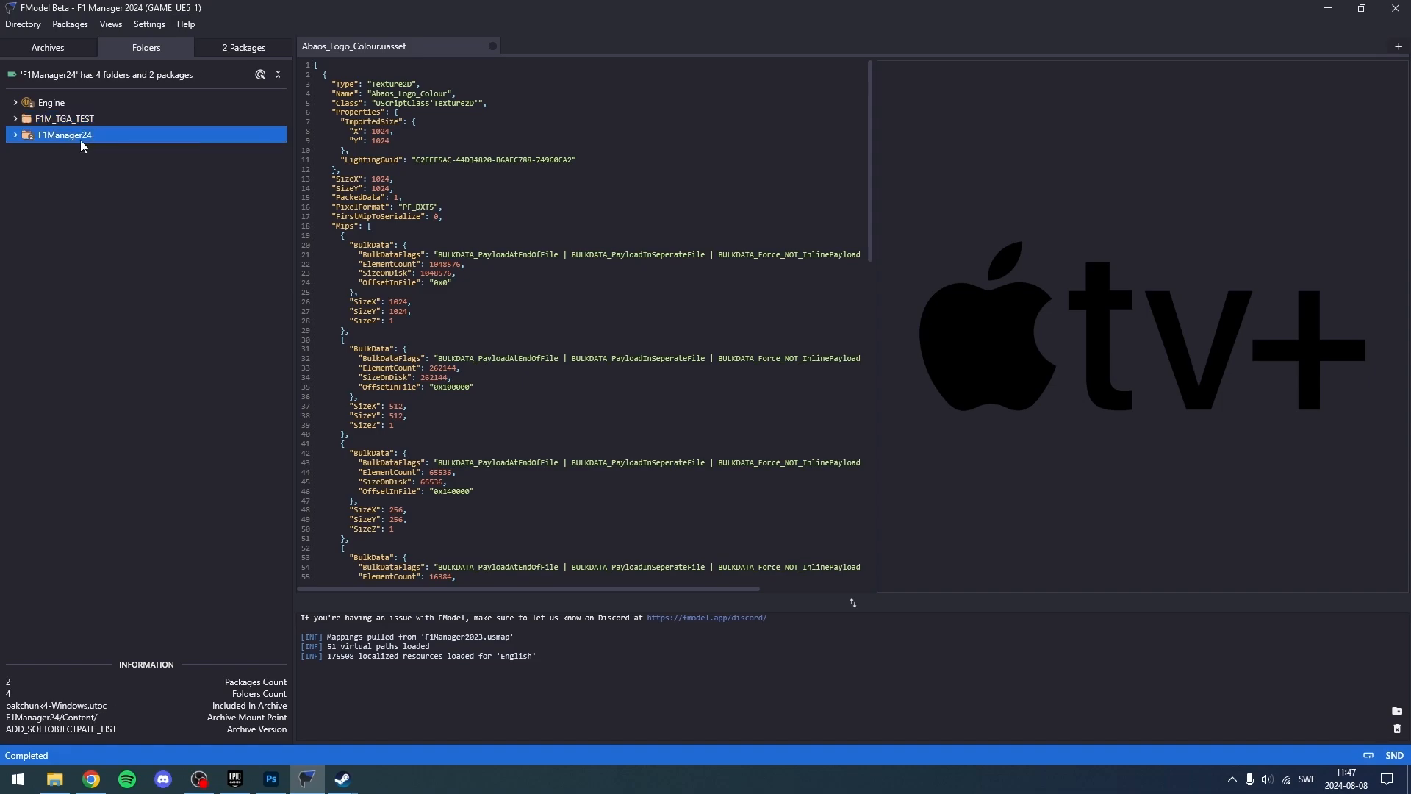
- Open the Colour folder in F1Manager24/Content/TeamCustomisation/SponsorLogos and return to the folder tree
{"action": "double_click", "coordinate": [48, 166]}
{"action": "scroll", "coordinate": [96, 243], "scroll_direction": "down", "scroll_amount": 5}
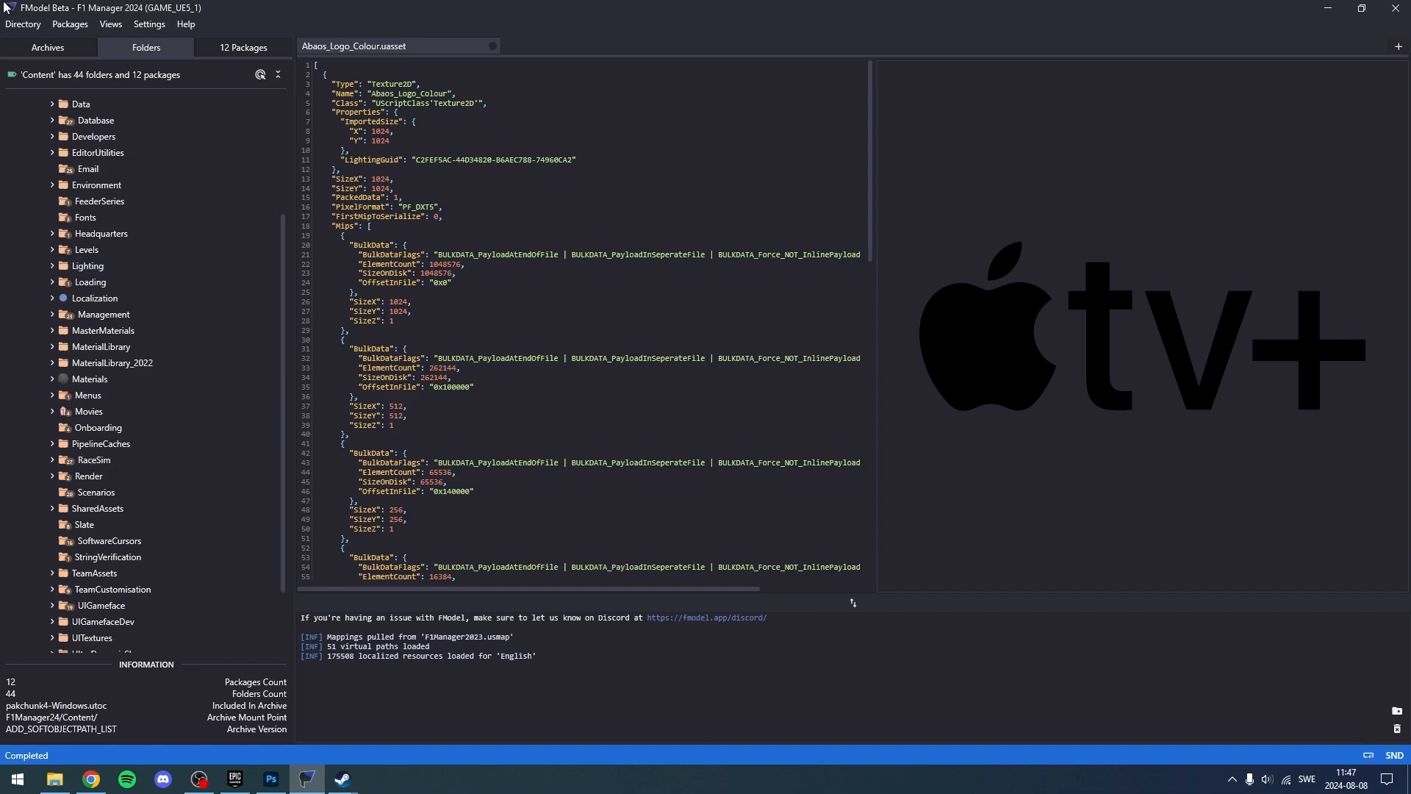
{"action": "scroll", "coordinate": [128, 471], "scroll_direction": "down", "scroll_amount": 2}
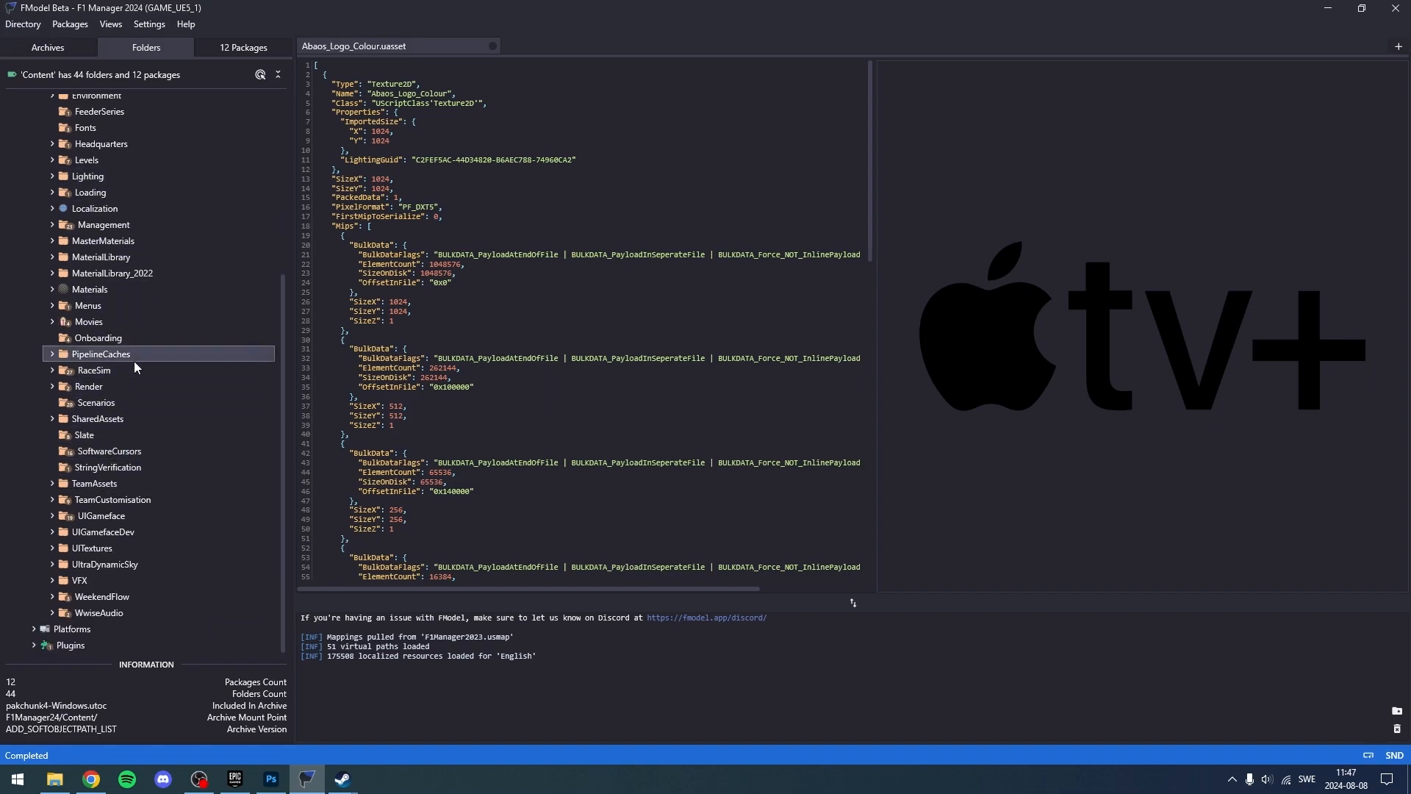
{"action": "left_click", "coordinate": [136, 503]}
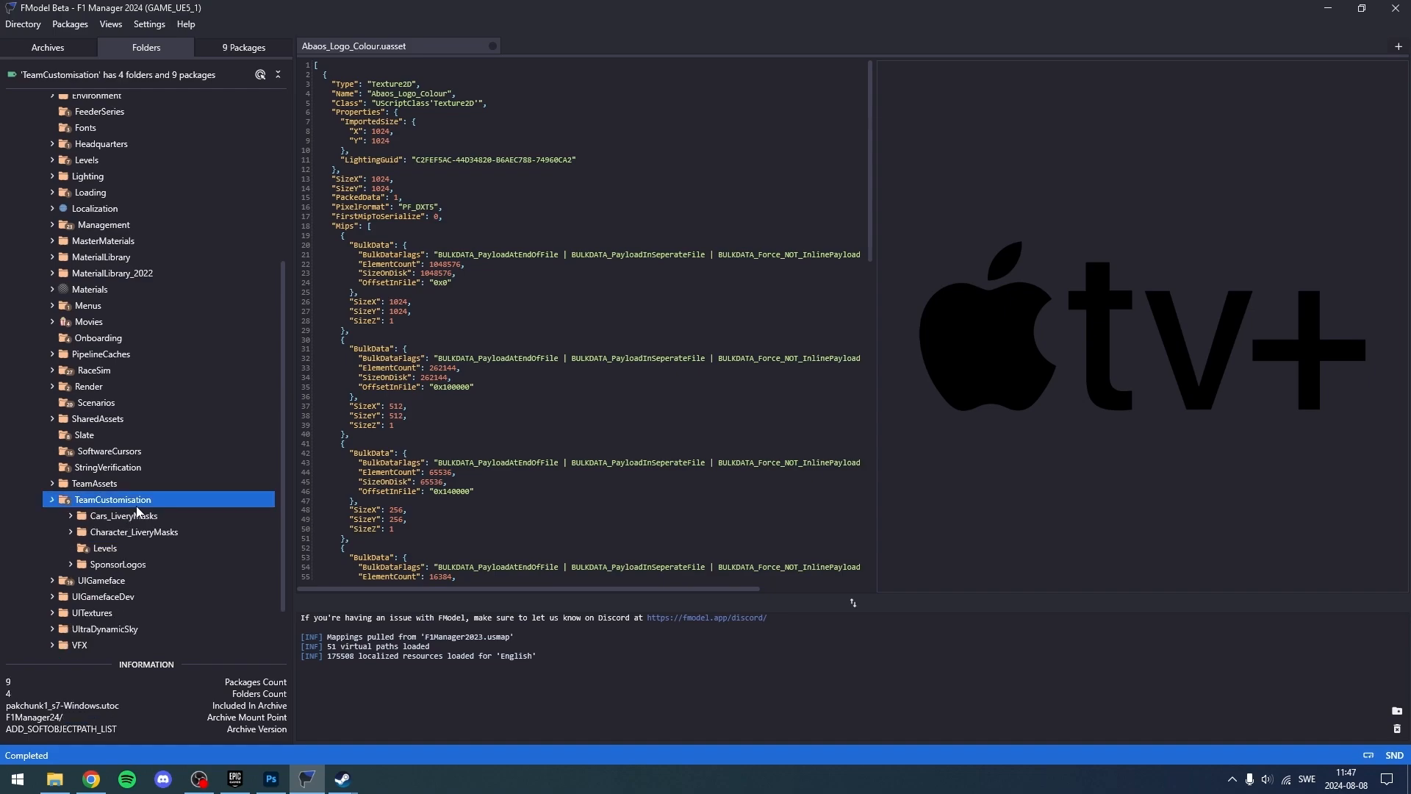
{"action": "left_click", "coordinate": [149, 566]}
{"action": "scroll", "coordinate": [145, 562], "scroll_direction": "down", "scroll_amount": 2}
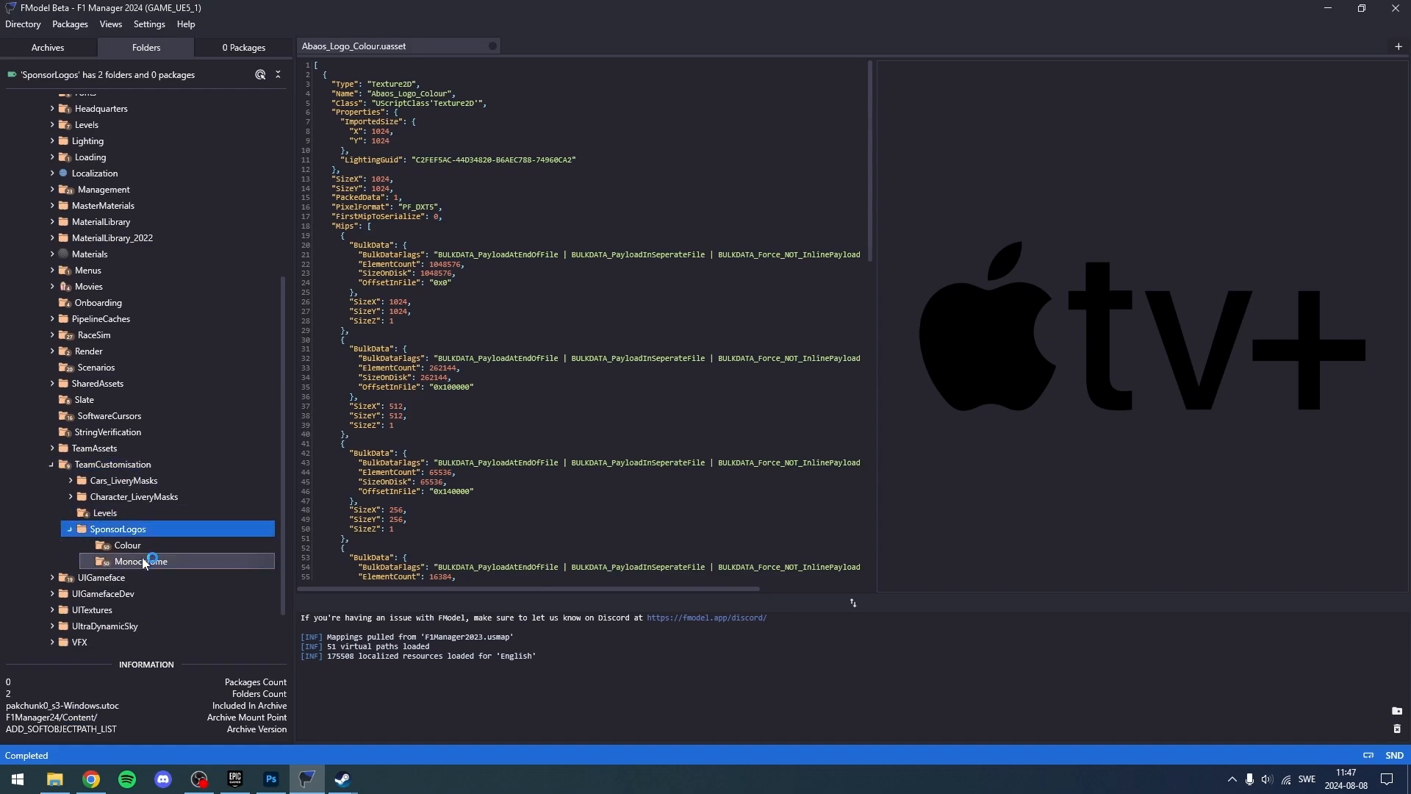
{"action": "scroll", "coordinate": [139, 489], "scroll_direction": "down", "scroll_amount": 1}
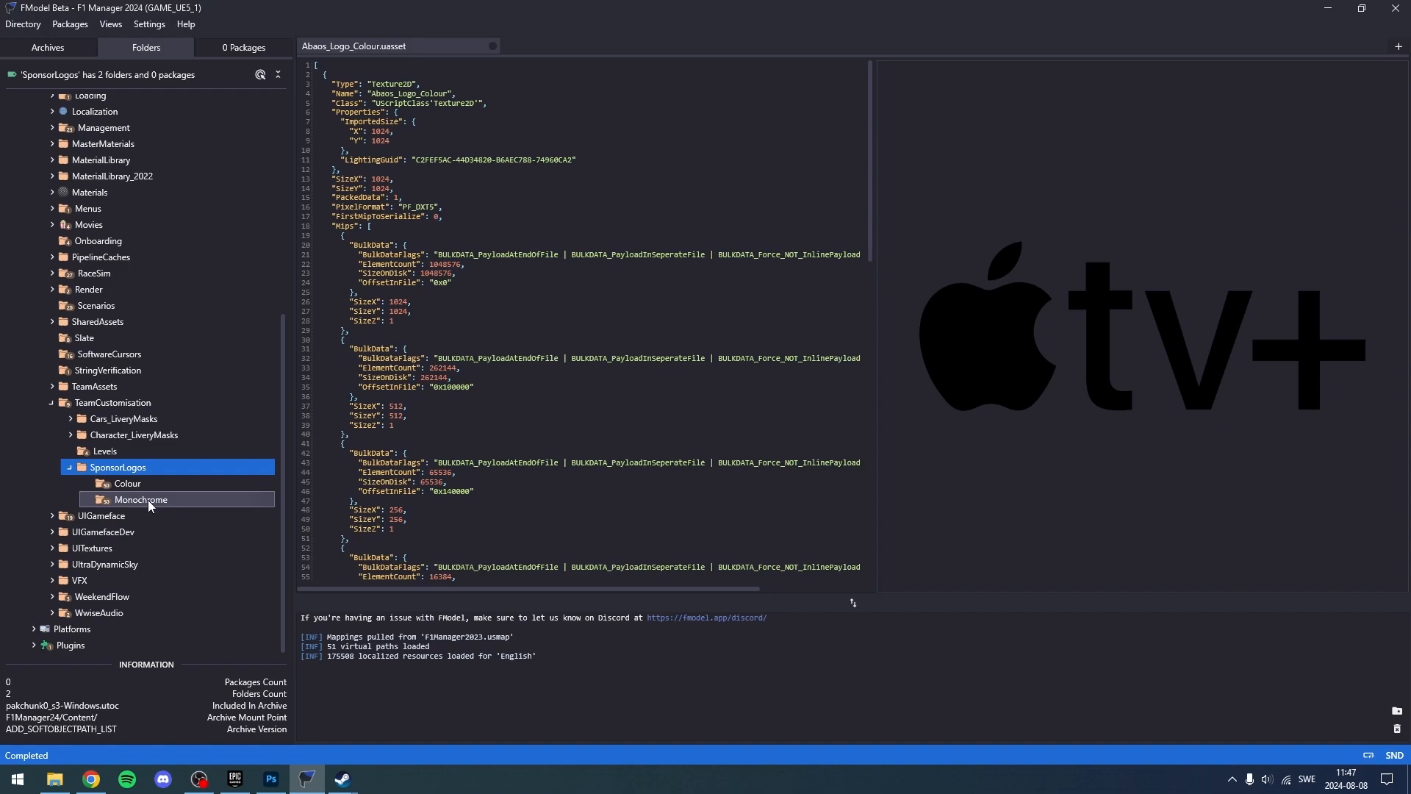
{"action": "double_click", "coordinate": [140, 485]}
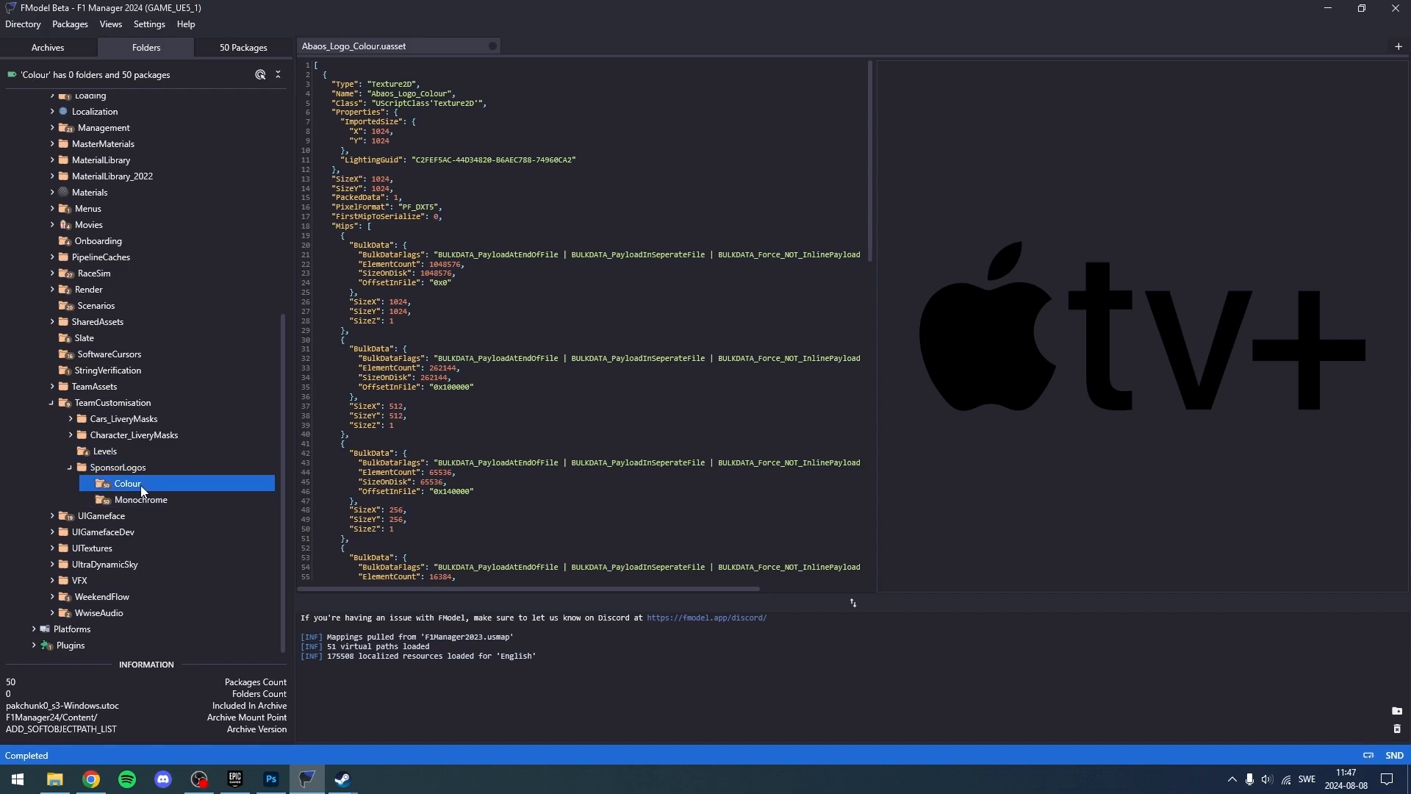
{"action": "left_click", "coordinate": [148, 49]}
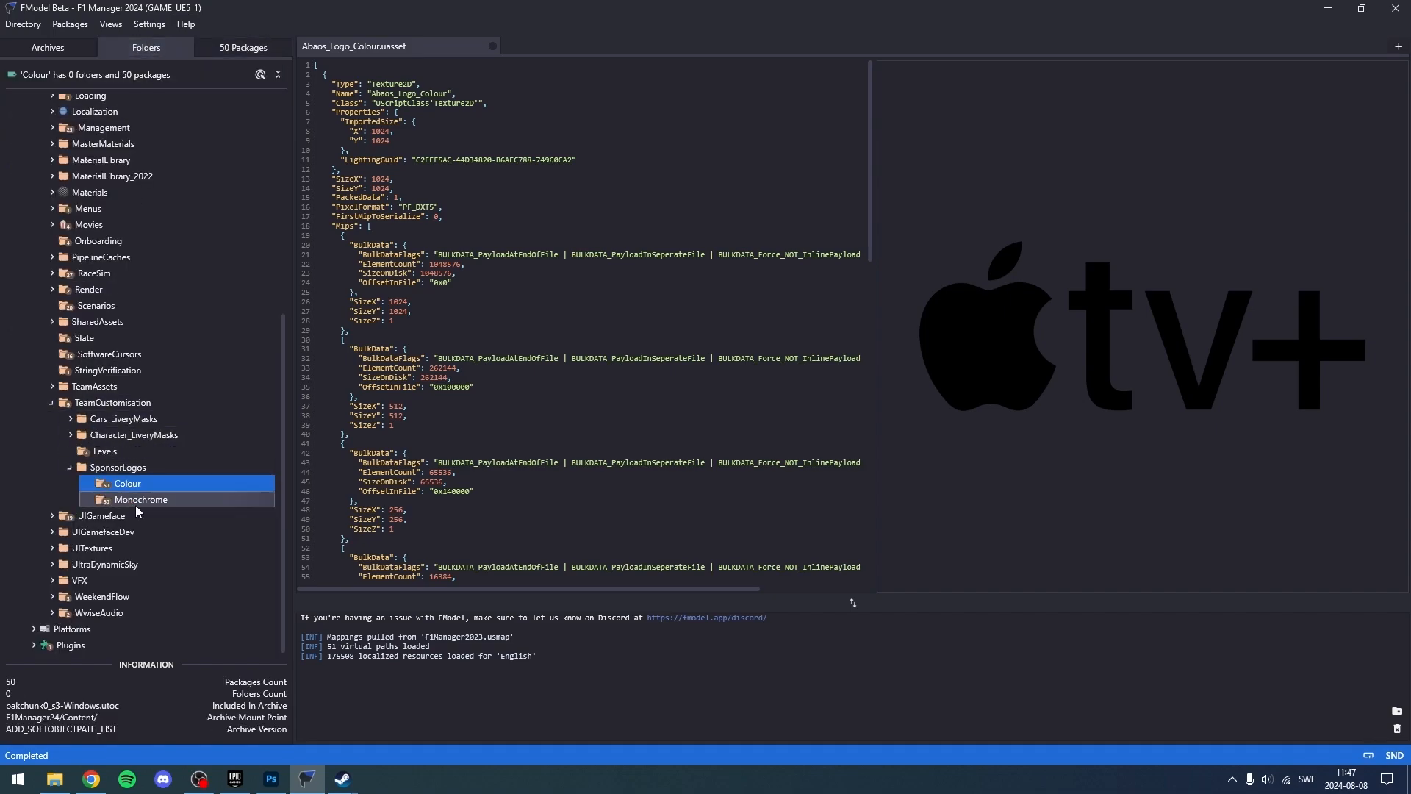
- Open the Monochrome folder in F1Manager24's SponsorLogos, return to the folder tree, and compare the Colour and Monochrome entries
{"action": "double_click", "coordinate": [135, 503]}
{"action": "left_click", "coordinate": [157, 50]}
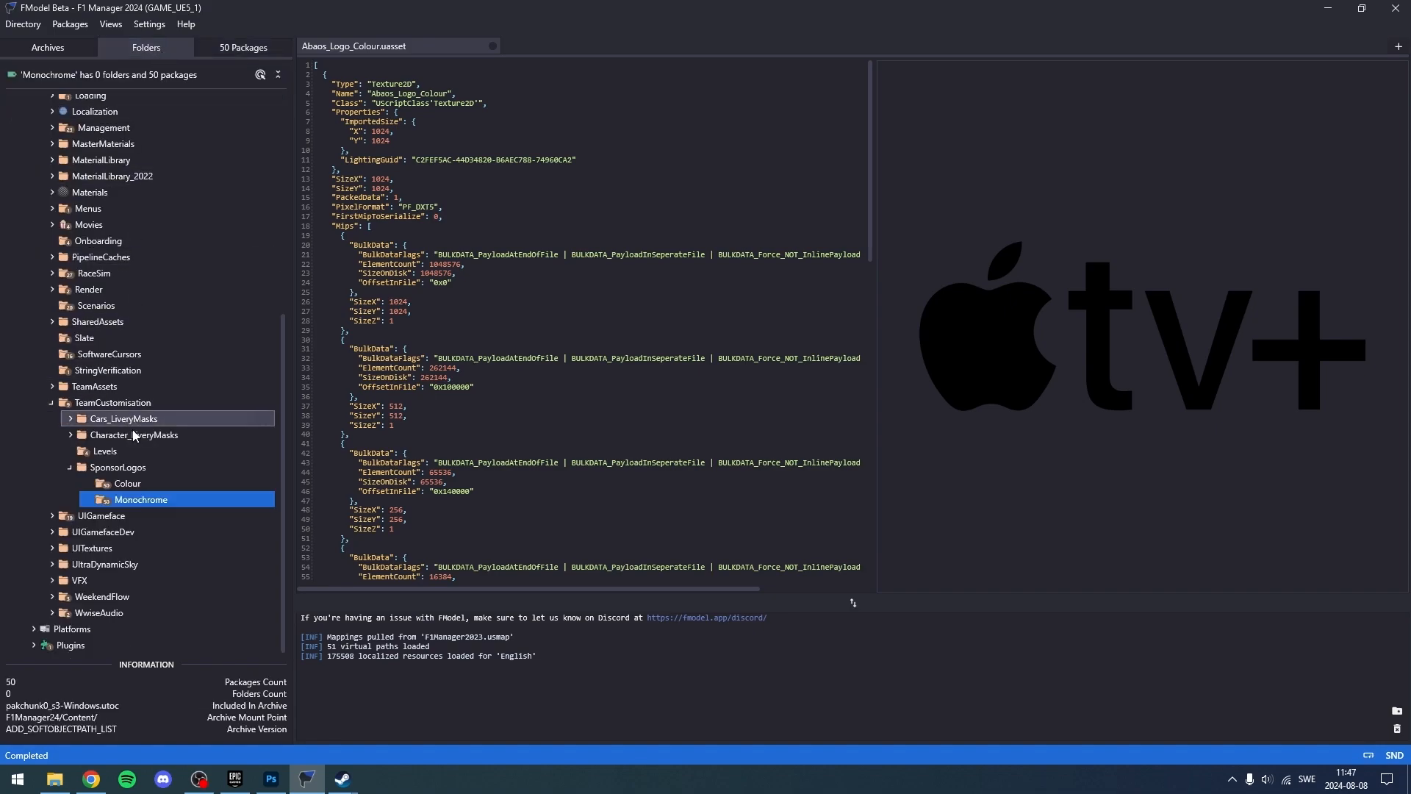
{"action": "left_click", "coordinate": [124, 485]}
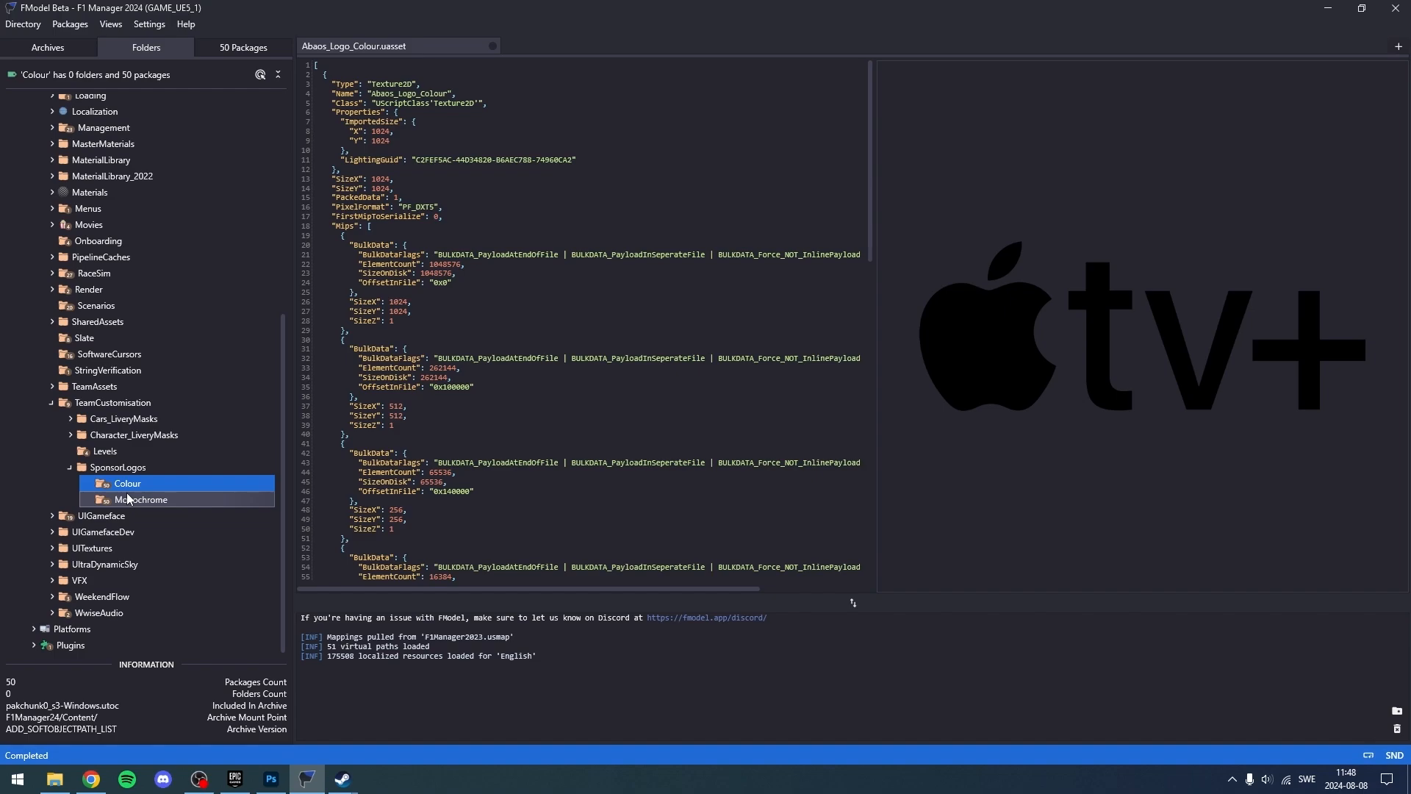
{"action": "left_click", "coordinate": [173, 499]}
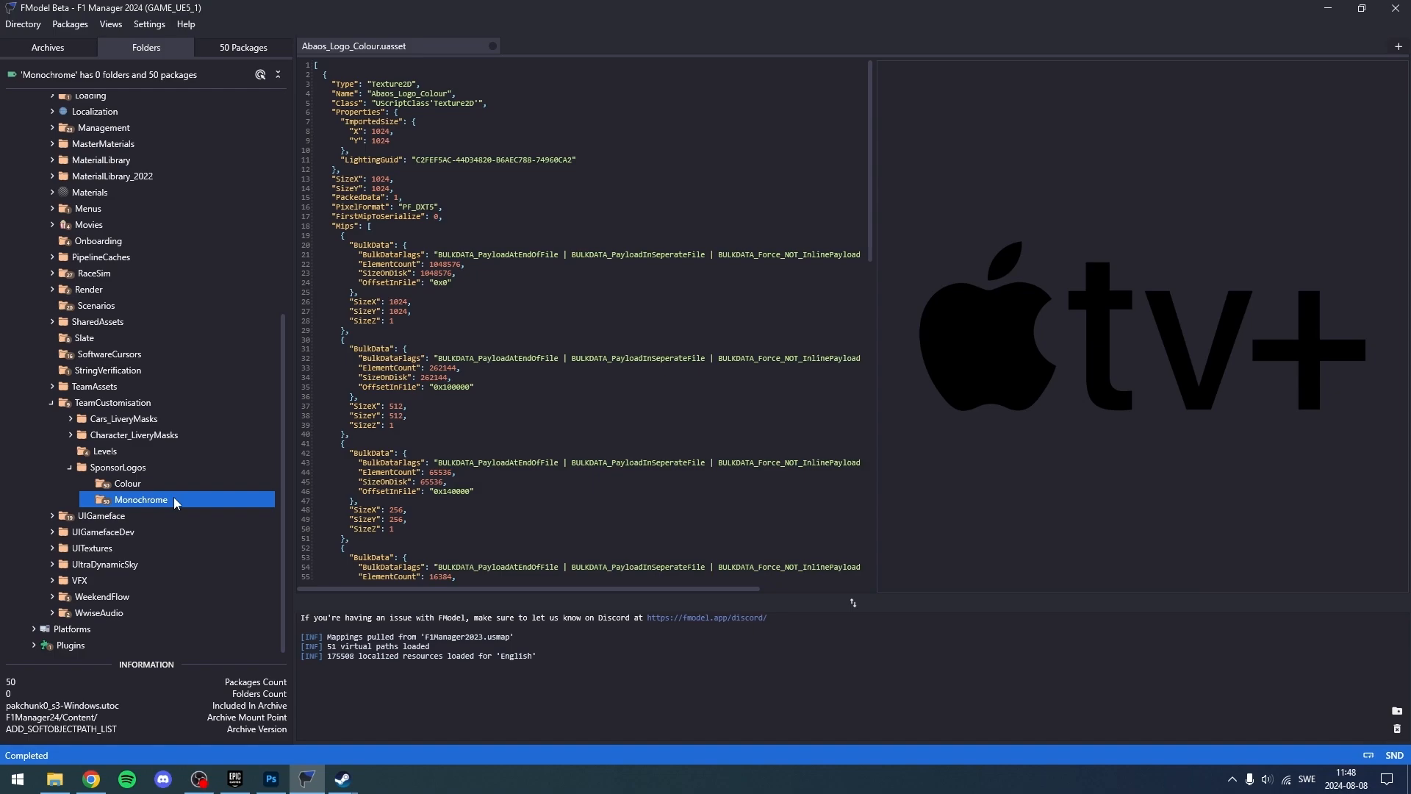
- Preview Abaos_Logo_Colour.uasset from F1Manager24's Colour sponsor logos folder and Abaos_Logo.uasset from its Monochrome folder
{"action": "double_click", "coordinate": [129, 484]}
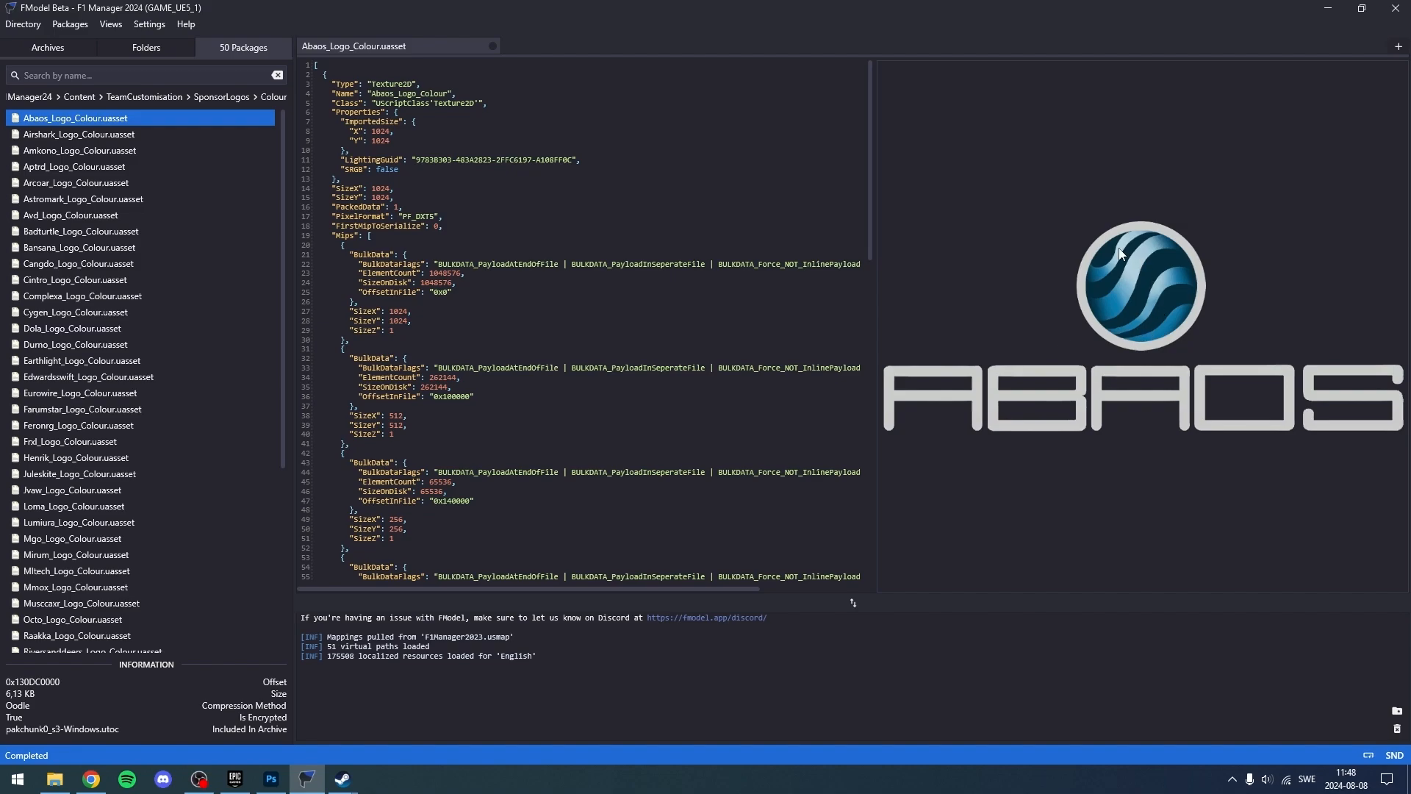
{"action": "left_click", "coordinate": [151, 45]}
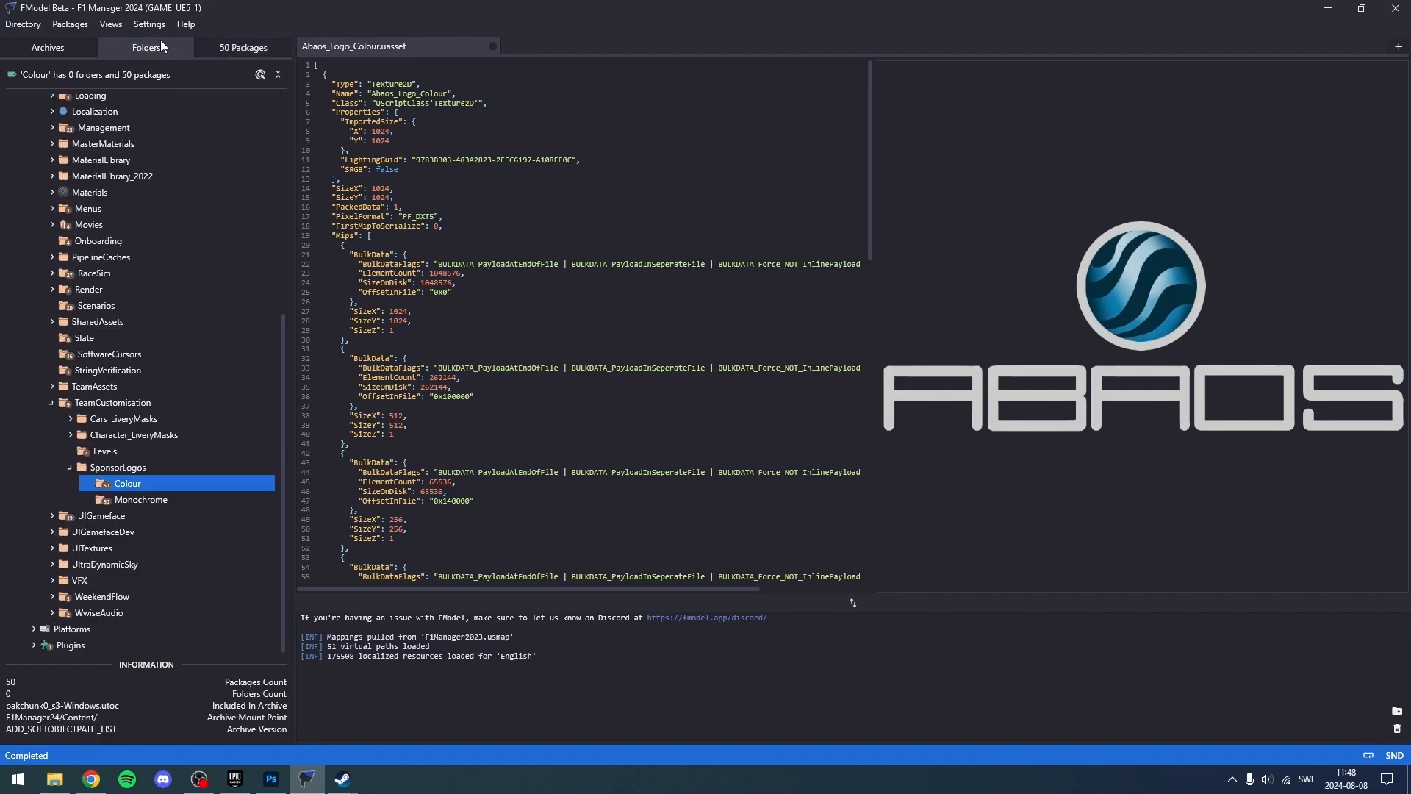
{"action": "double_click", "coordinate": [144, 501]}
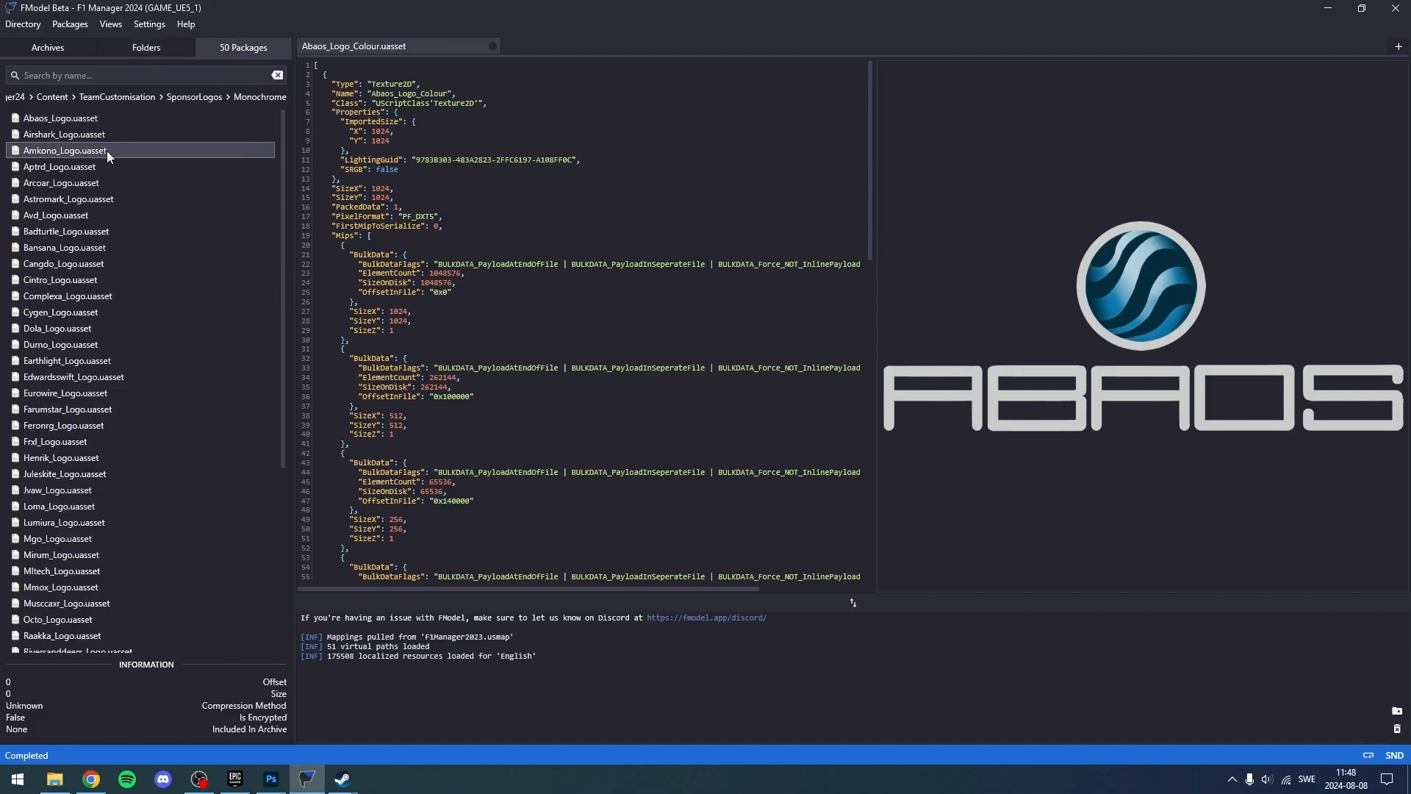
{"action": "double_click", "coordinate": [107, 118]}
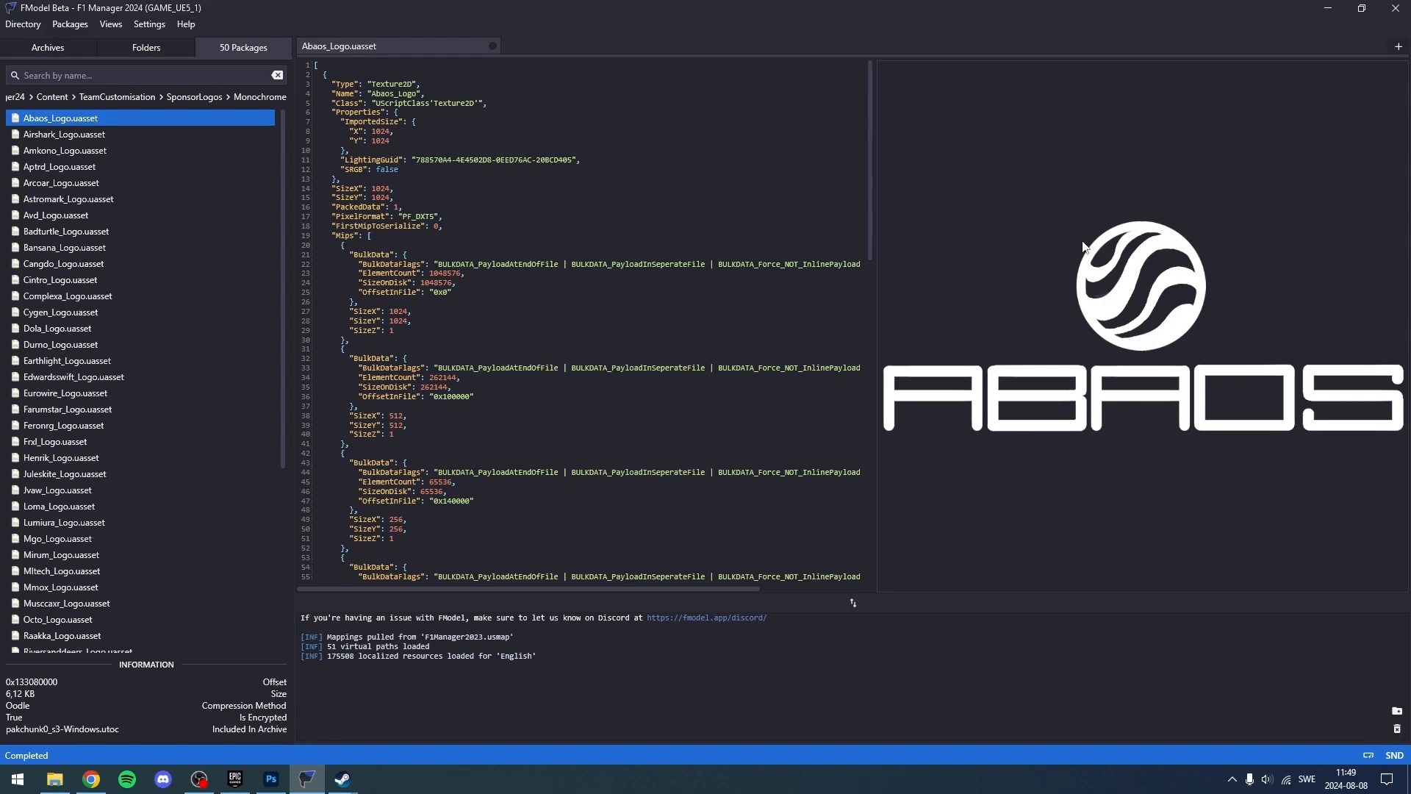
- Expand F1M_TGA_TEST in the folder tree and preview Abaos_Logo_Colour.uasset from its Colour sponsor logos folder
{"action": "left_click", "coordinate": [165, 53]}
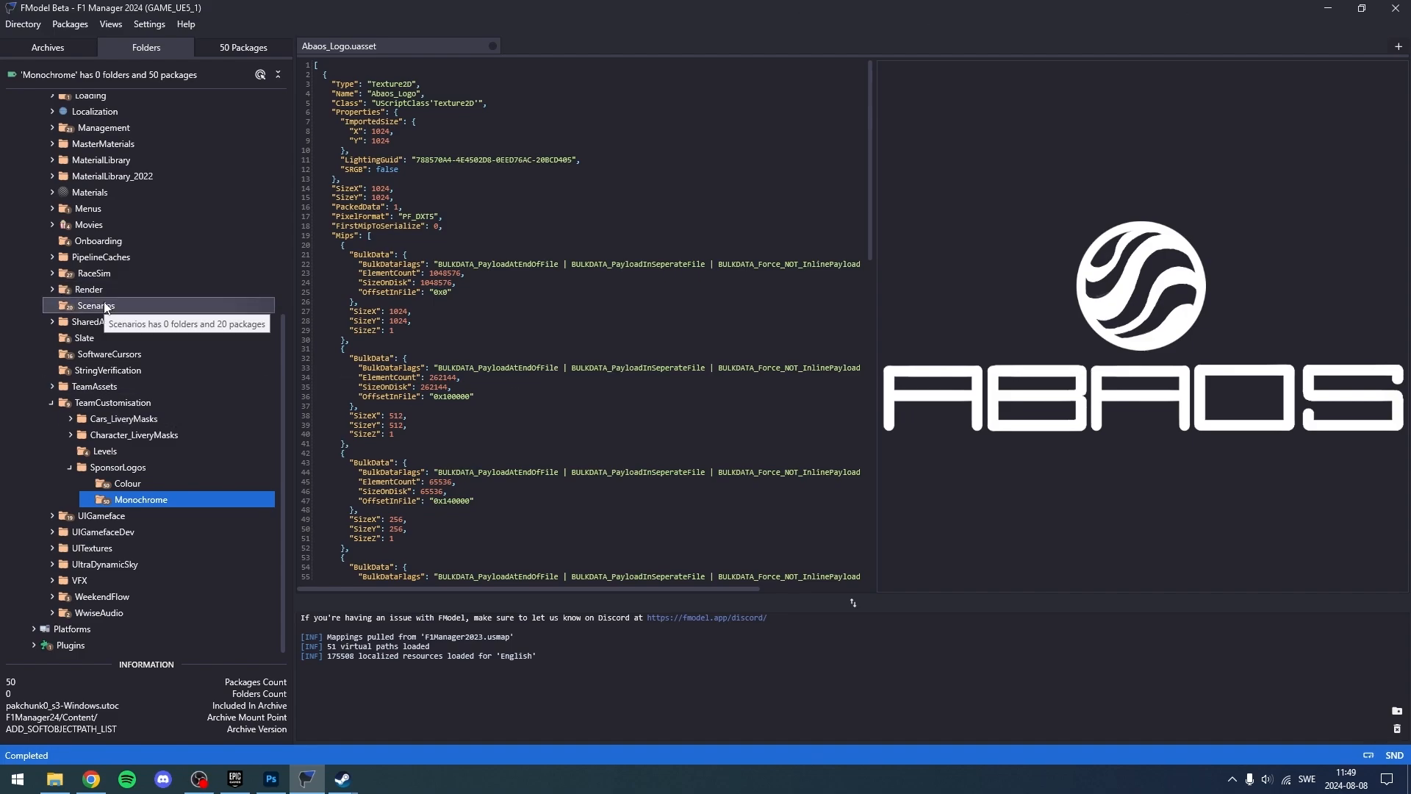
{"action": "scroll", "coordinate": [103, 301], "scroll_direction": "up", "scroll_amount": 5}
{"action": "scroll", "coordinate": [48, 231], "scroll_direction": "up", "scroll_amount": 3}
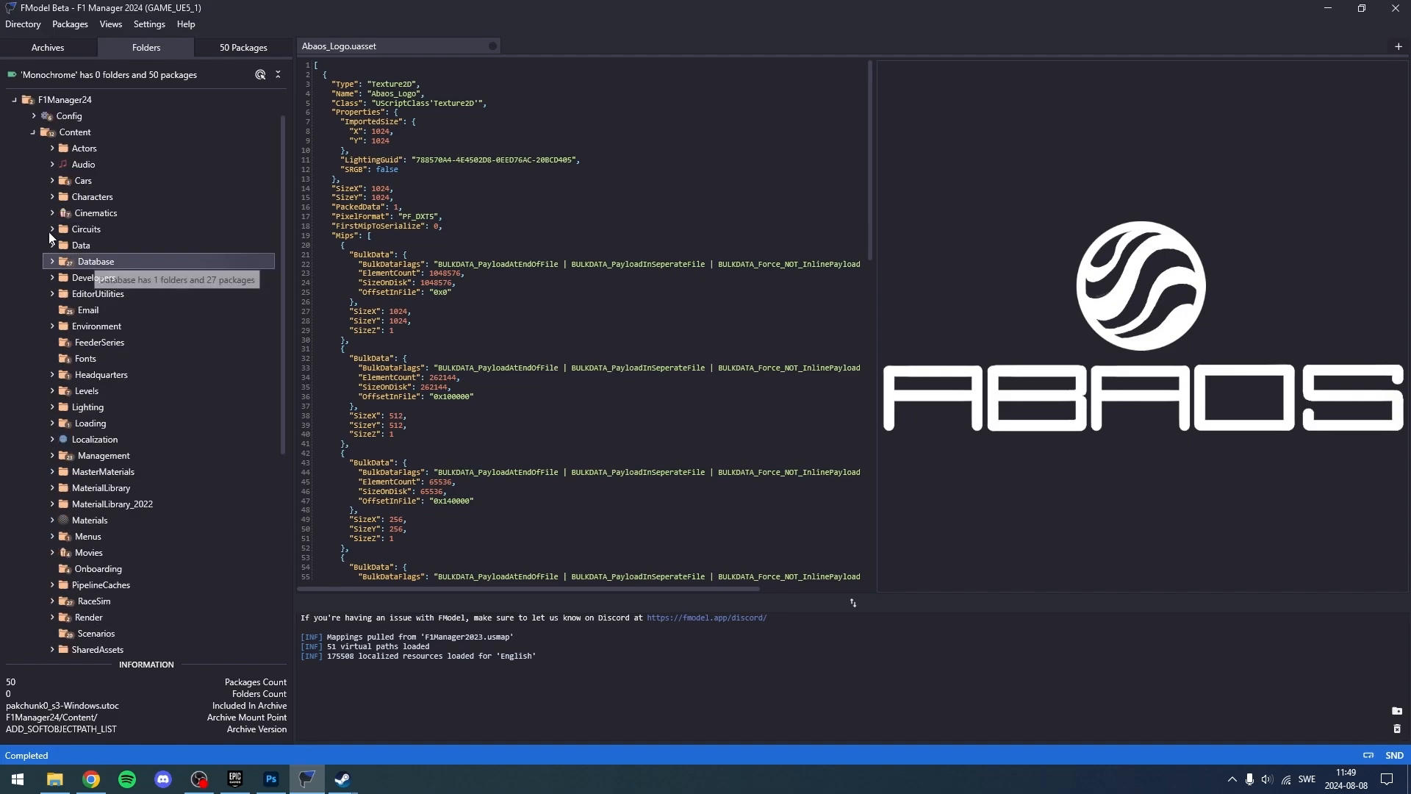
{"action": "left_click", "coordinate": [74, 119]}
{"action": "double_click", "coordinate": [73, 119]}
{"action": "double_click", "coordinate": [163, 183]}
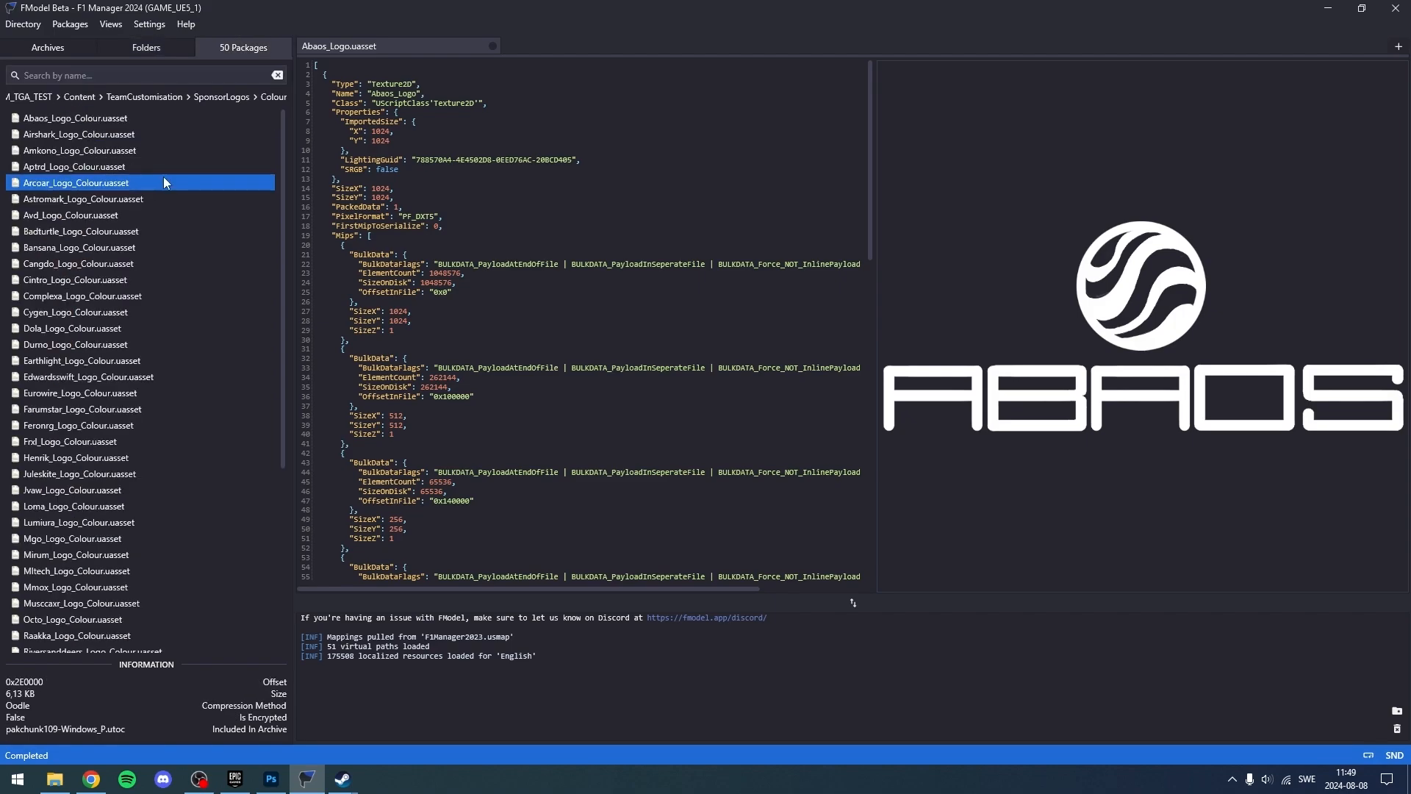
{"action": "double_click", "coordinate": [104, 117]}
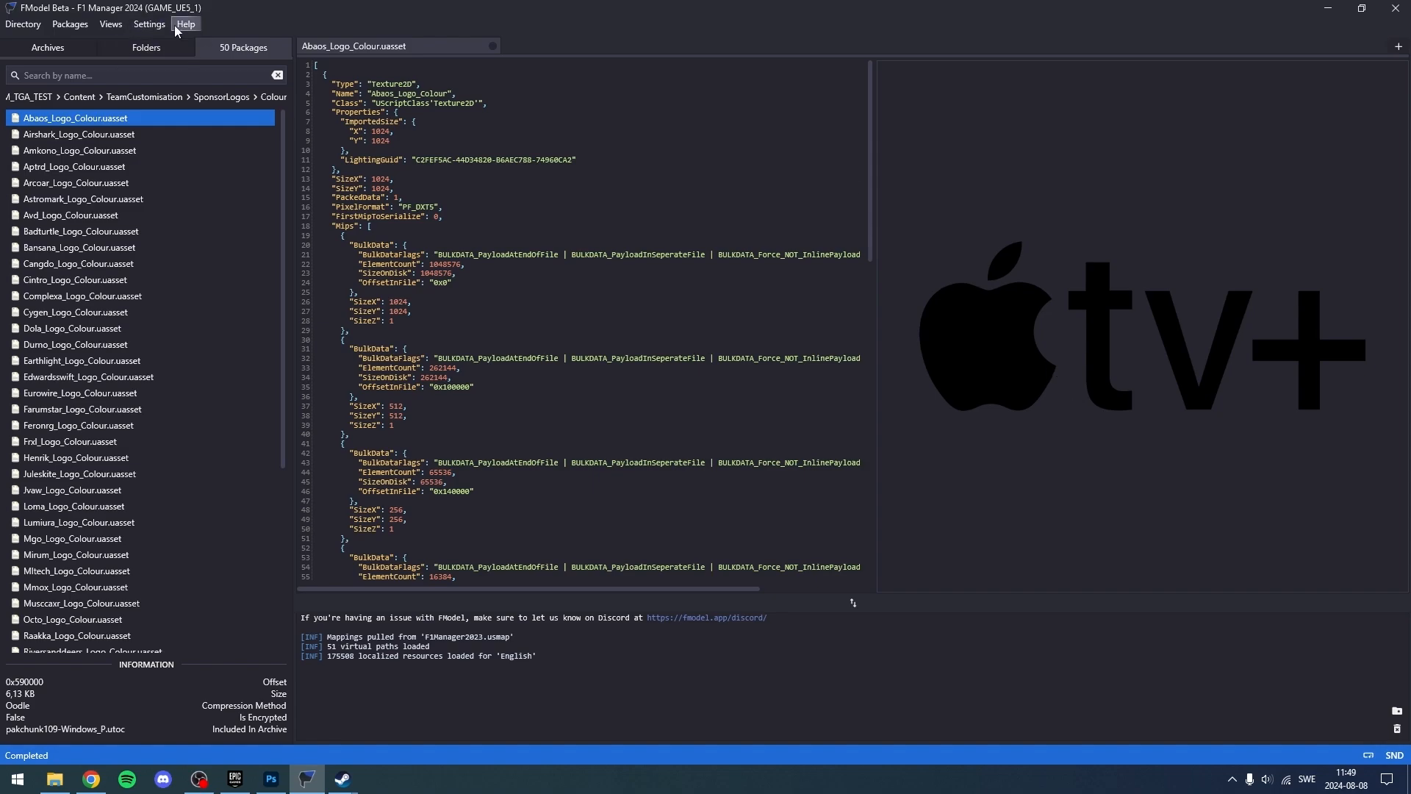
- Preview Abaos_Logo.uasset from the Monochrome sponsor logos folder of F1M_TGA_TEST
{"action": "left_click", "coordinate": [157, 49]}
{"action": "double_click", "coordinate": [140, 197]}
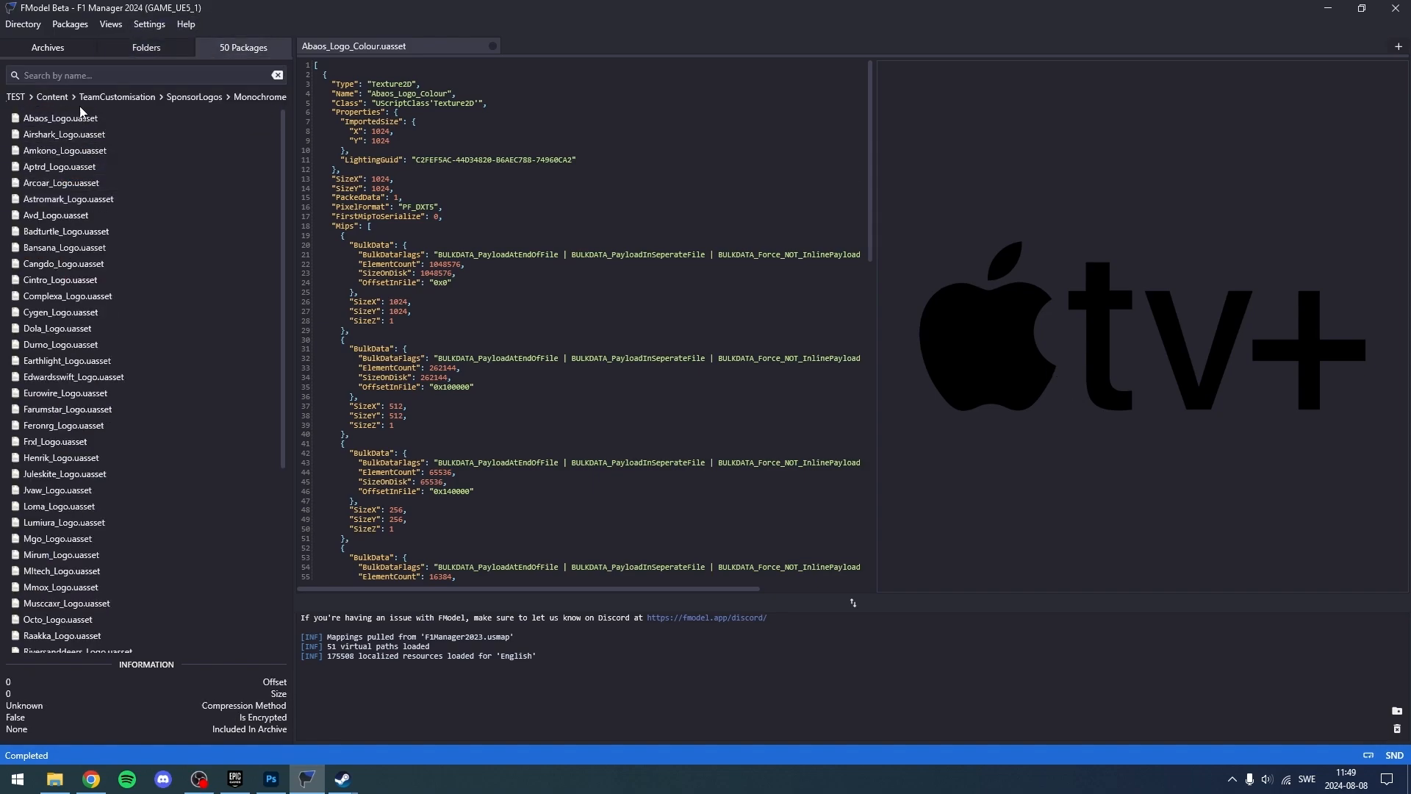
{"action": "double_click", "coordinate": [81, 118]}
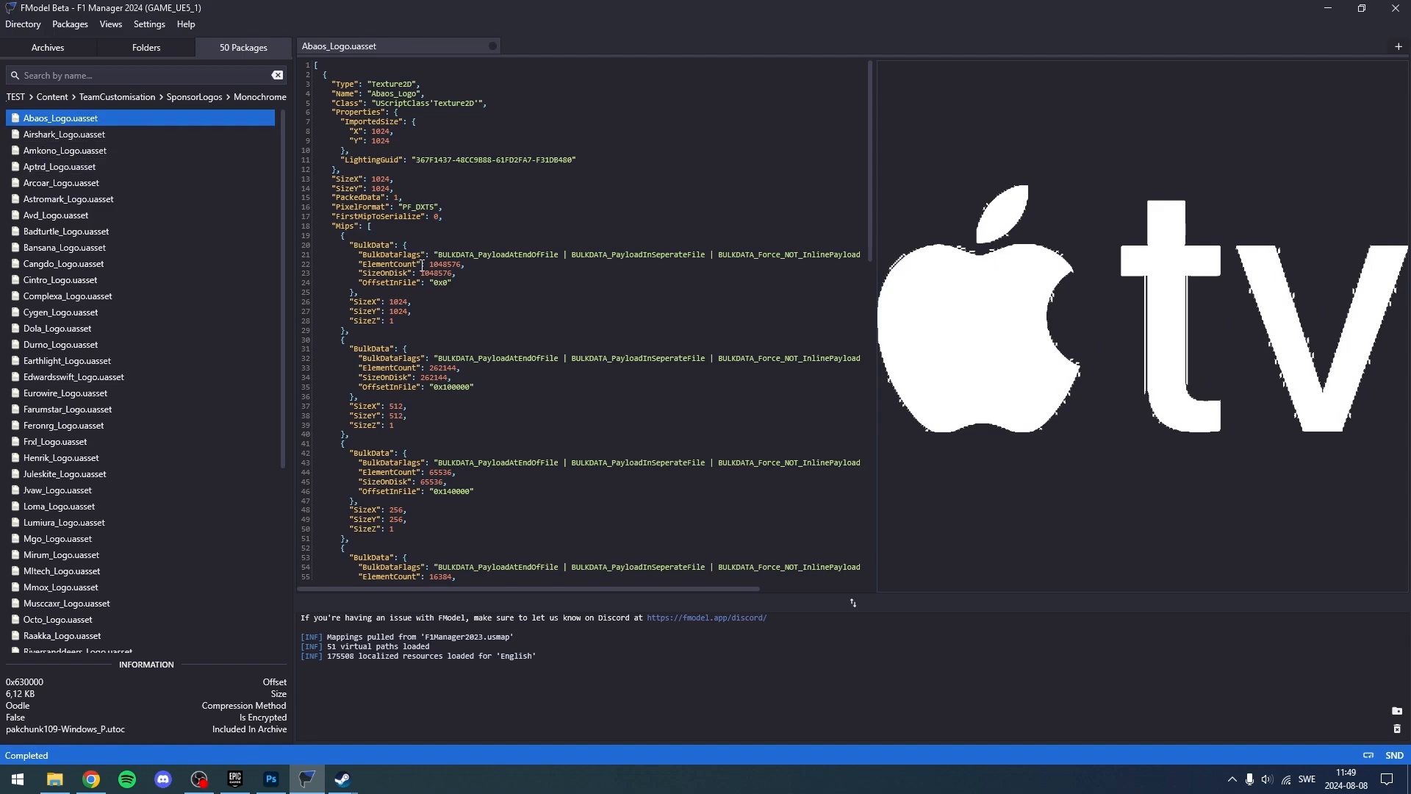
- Reopen the Colour folder of F1M_TGA_TEST, preview Abaos_Logo_Colour.uasset again, and look through the list of sponsor logos
{"action": "left_click", "coordinate": [110, 48]}
{"action": "double_click", "coordinate": [128, 181]}
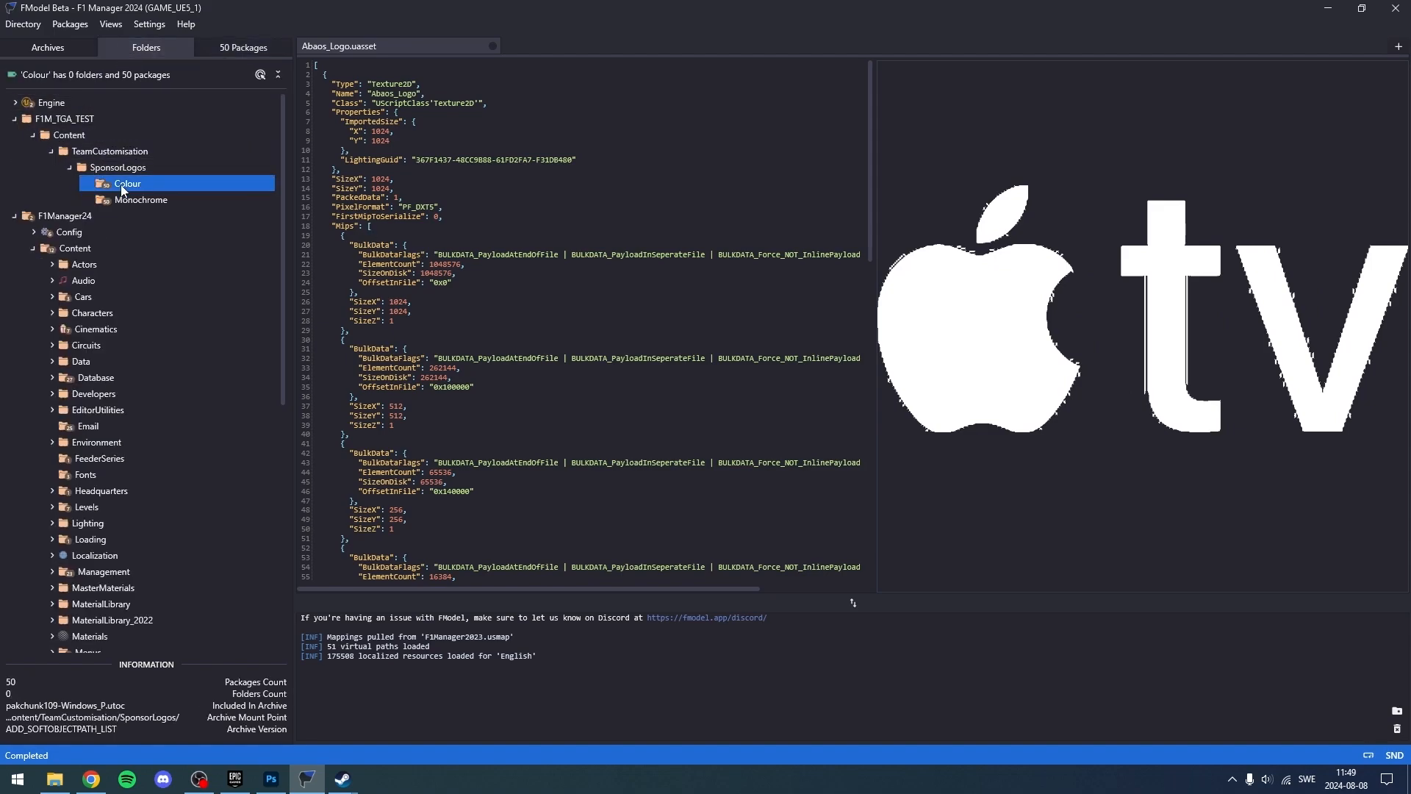
{"action": "double_click", "coordinate": [98, 119]}
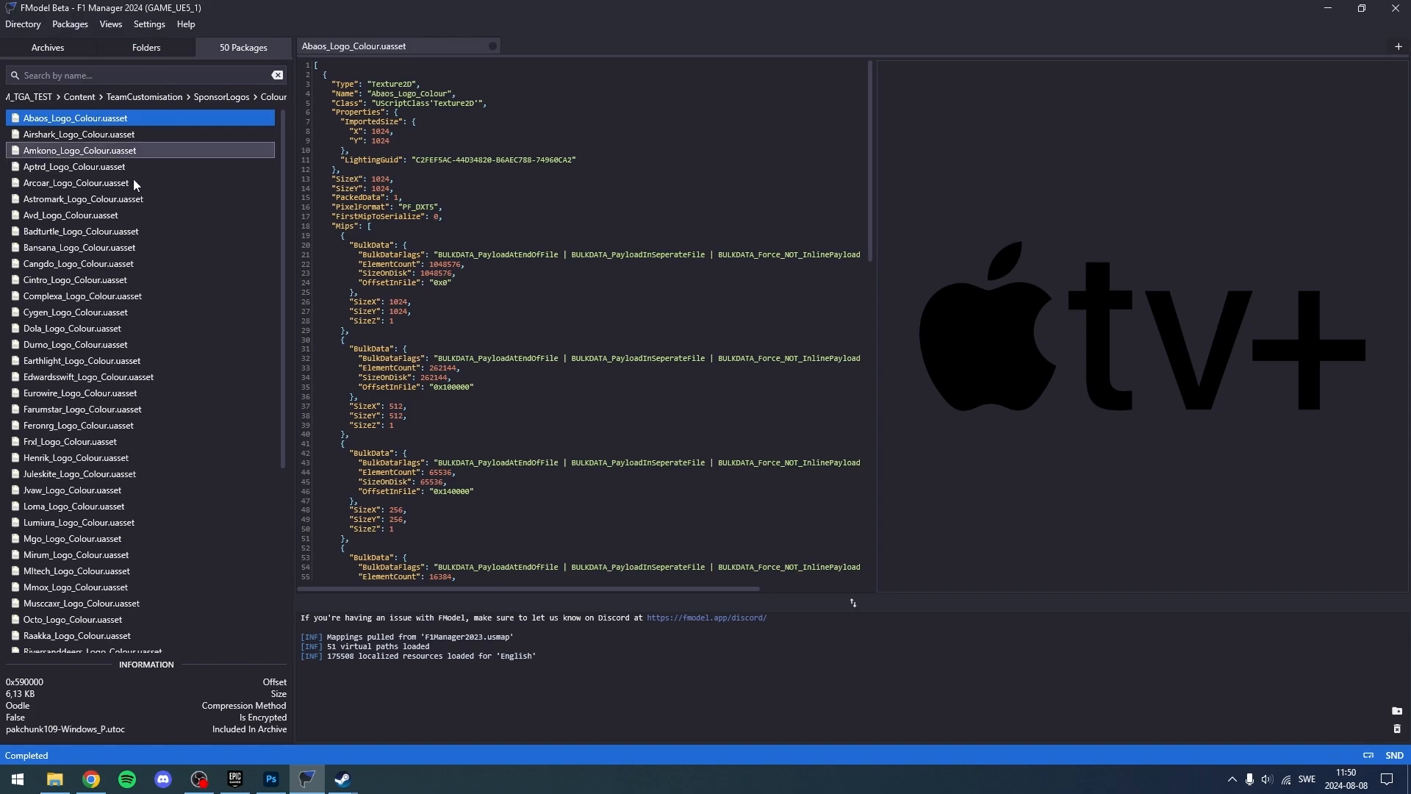
{"action": "scroll", "coordinate": [115, 419], "scroll_direction": "down", "scroll_amount": 2}
{"action": "scroll", "coordinate": [116, 419], "scroll_direction": "up", "scroll_amount": 2}
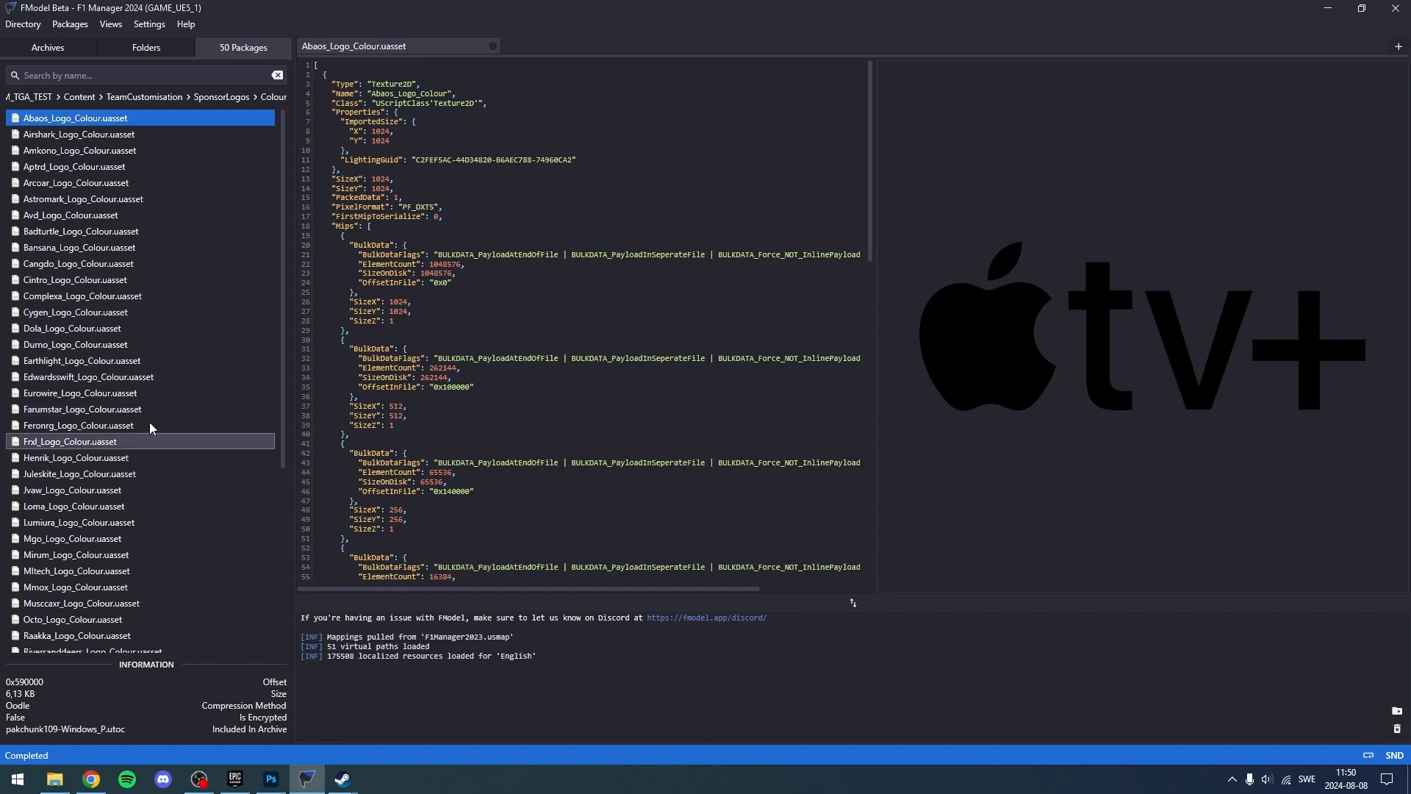
- Export the Abaos_Logo_Colour.uasset texture as PNG from F1Manager24/Content/TeamCustomisation/SponsorLogos/Colour
{"action": "left_click", "coordinate": [132, 47]}
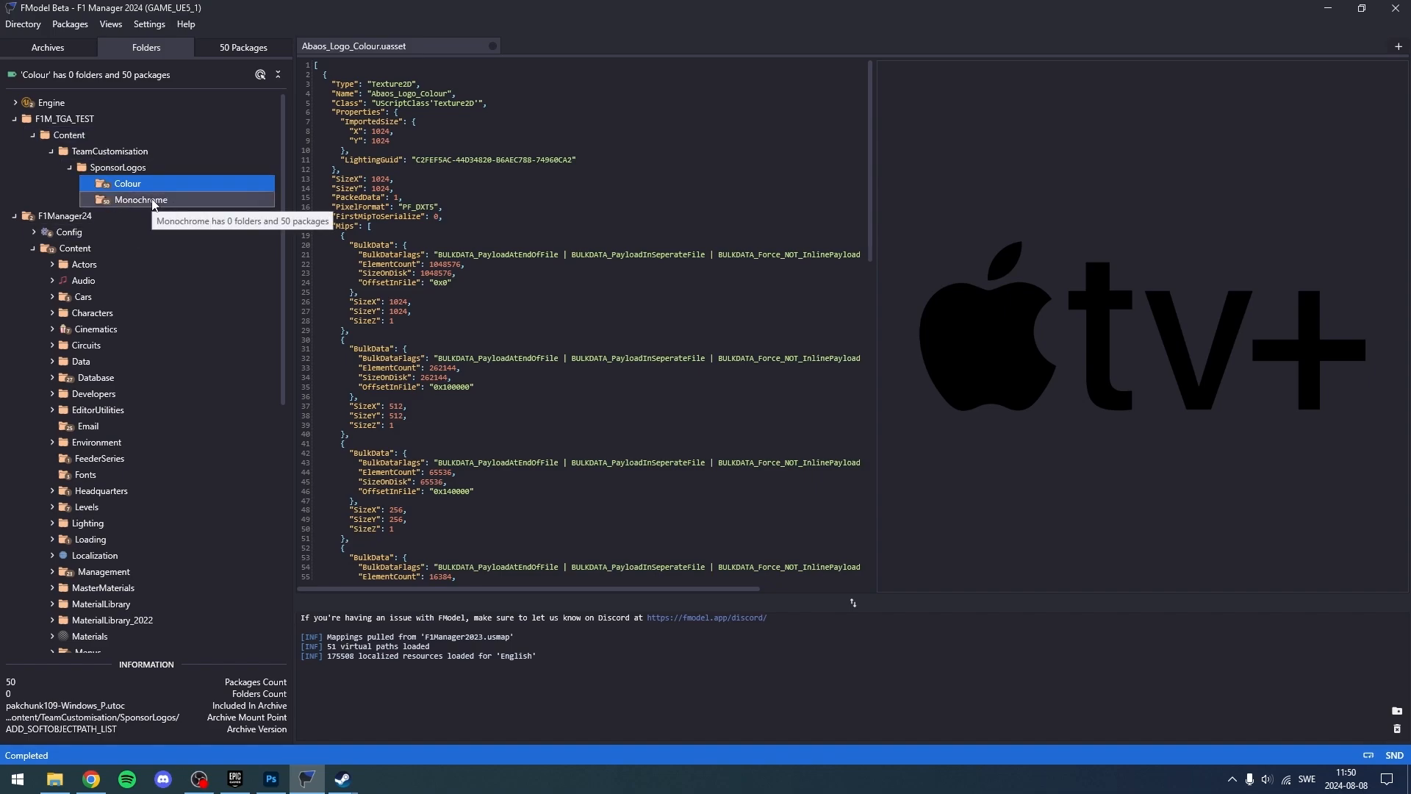
{"action": "scroll", "coordinate": [111, 330], "scroll_direction": "down", "scroll_amount": 6}
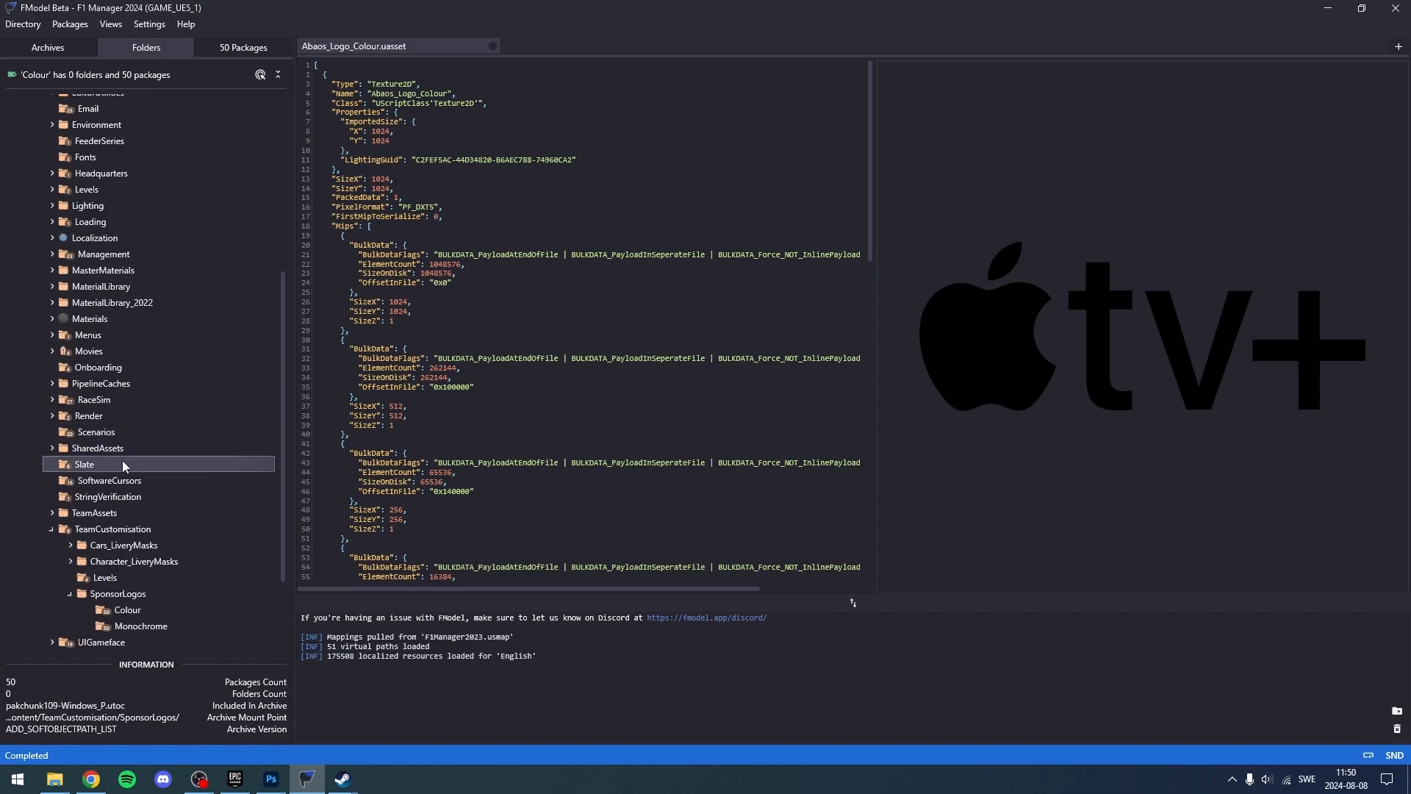
{"action": "double_click", "coordinate": [127, 609]}
{"action": "left_click", "coordinate": [146, 47]}
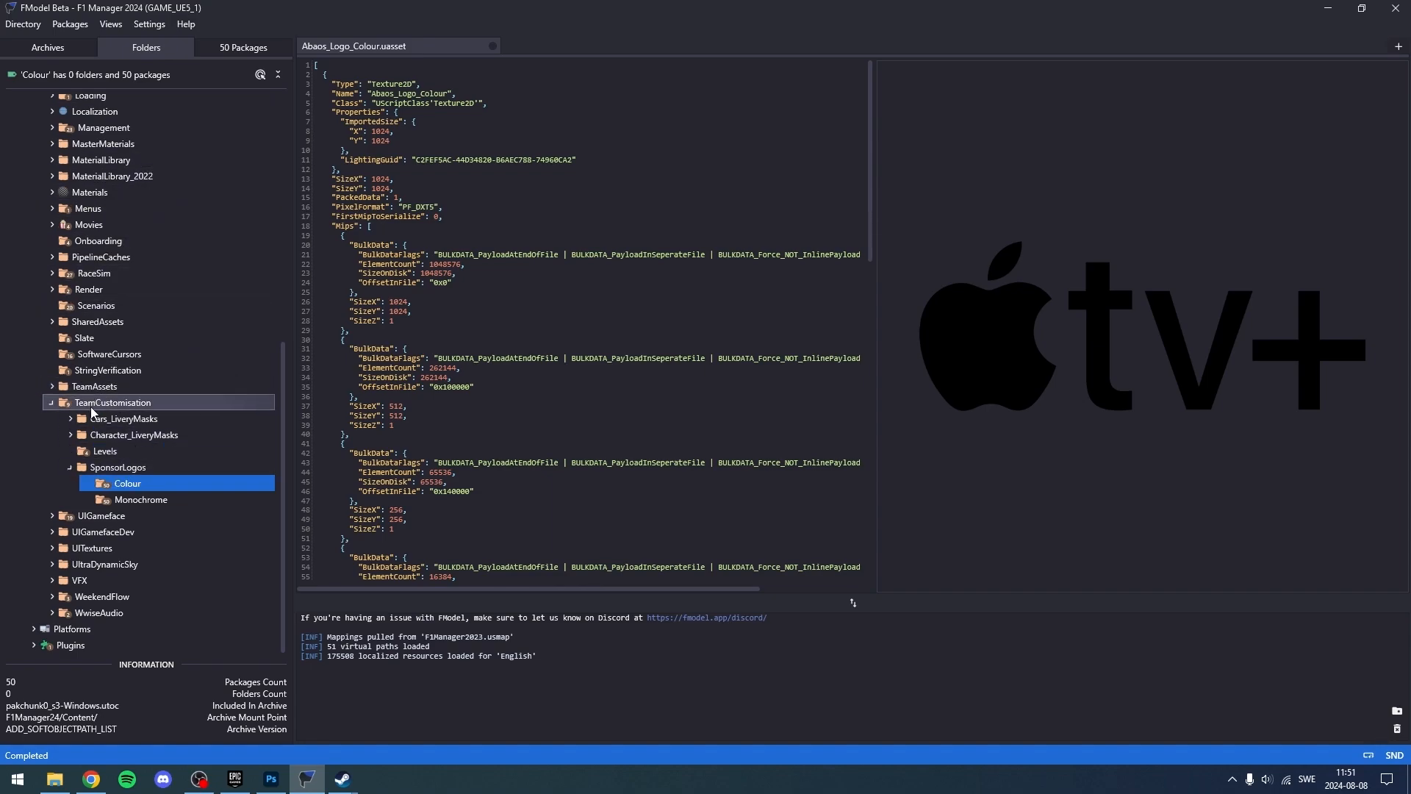
{"action": "double_click", "coordinate": [129, 485]}
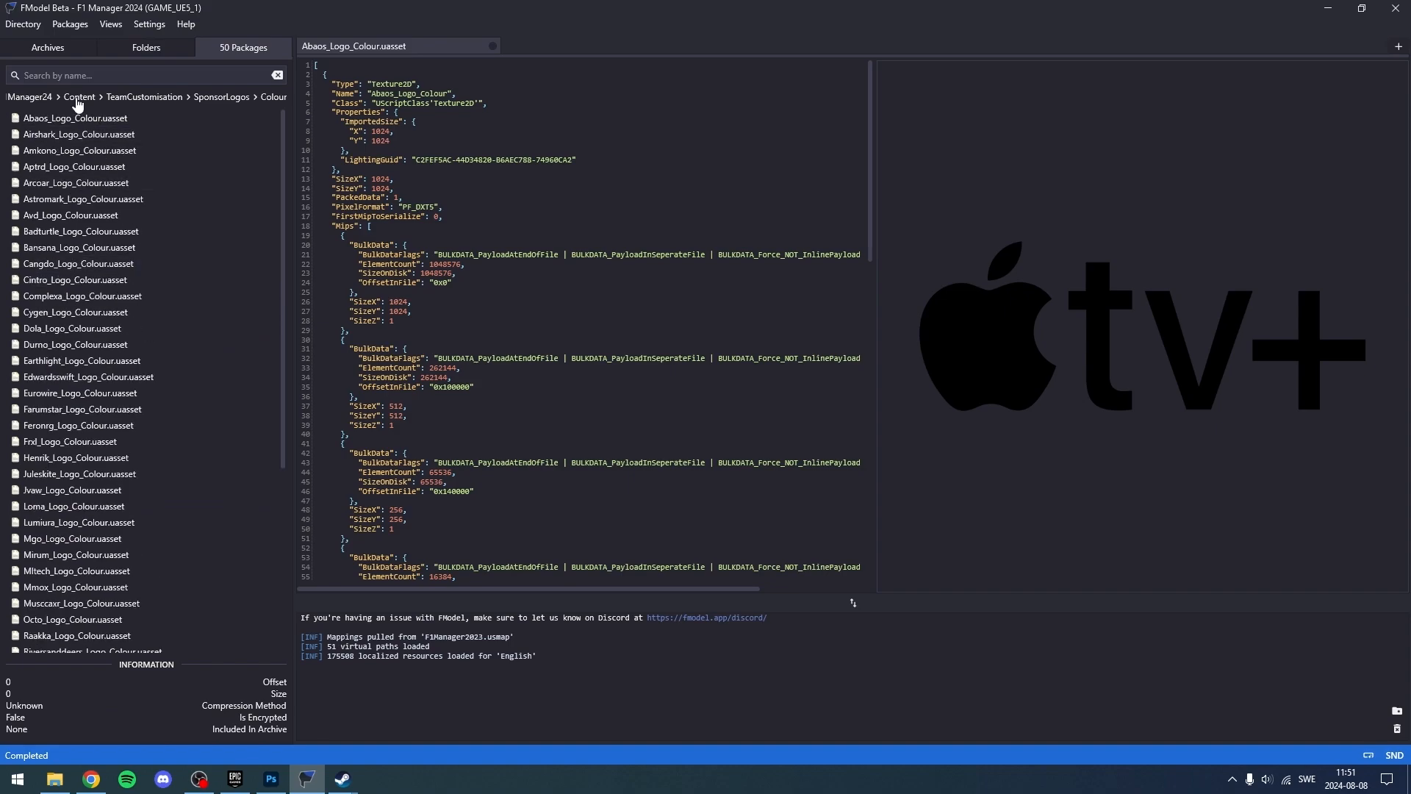
{"action": "left_click", "coordinate": [61, 121]}
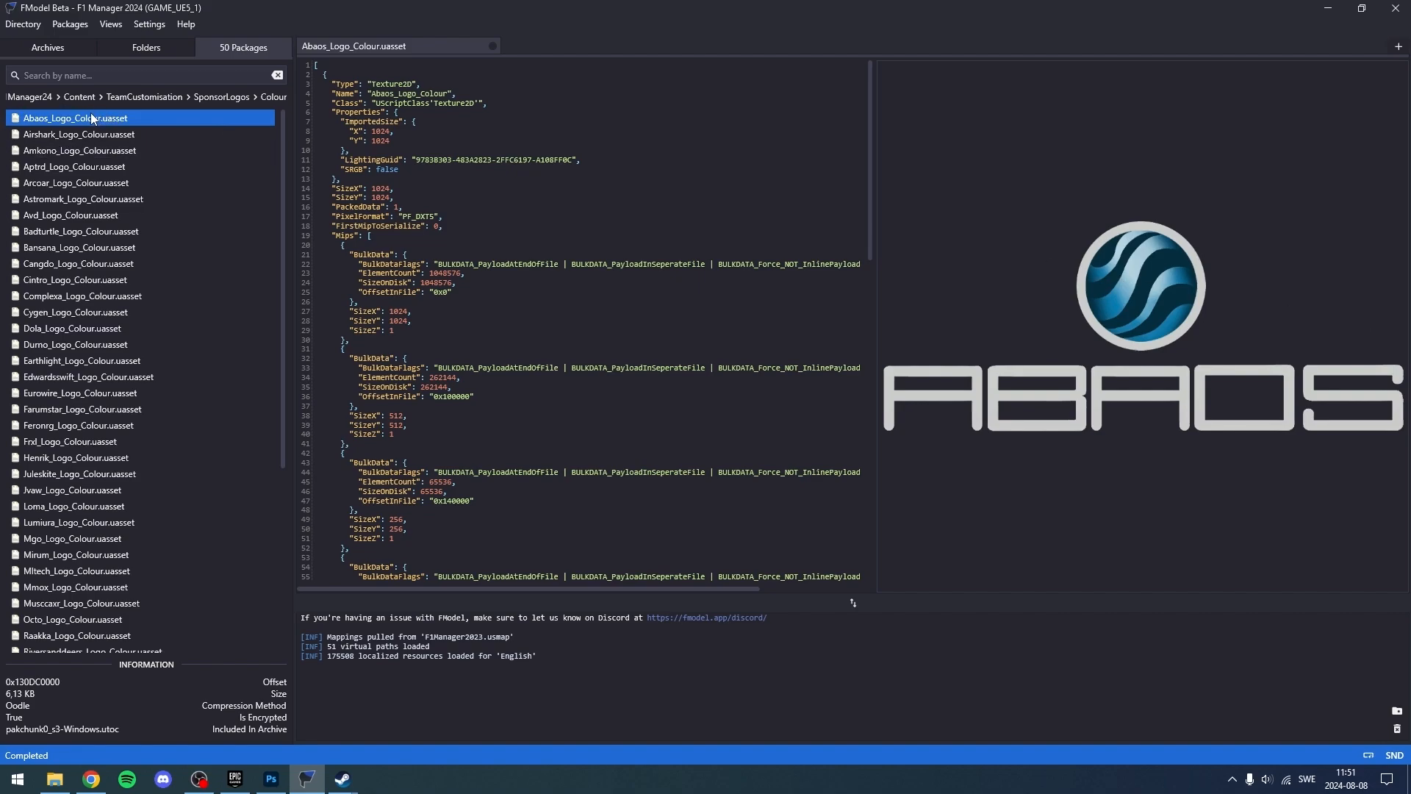
{"action": "right_click", "coordinate": [91, 116]}
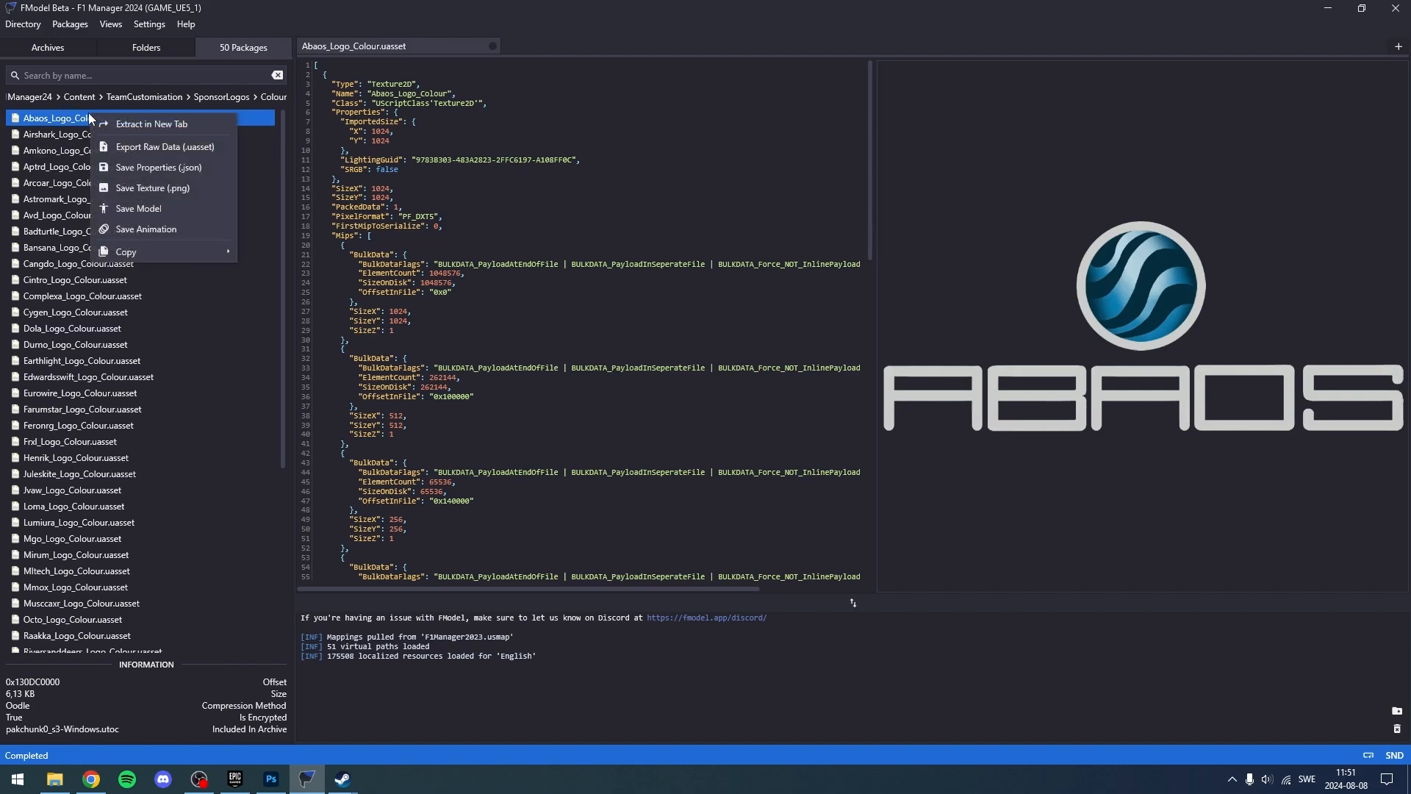
{"action": "left_click", "coordinate": [155, 190]}
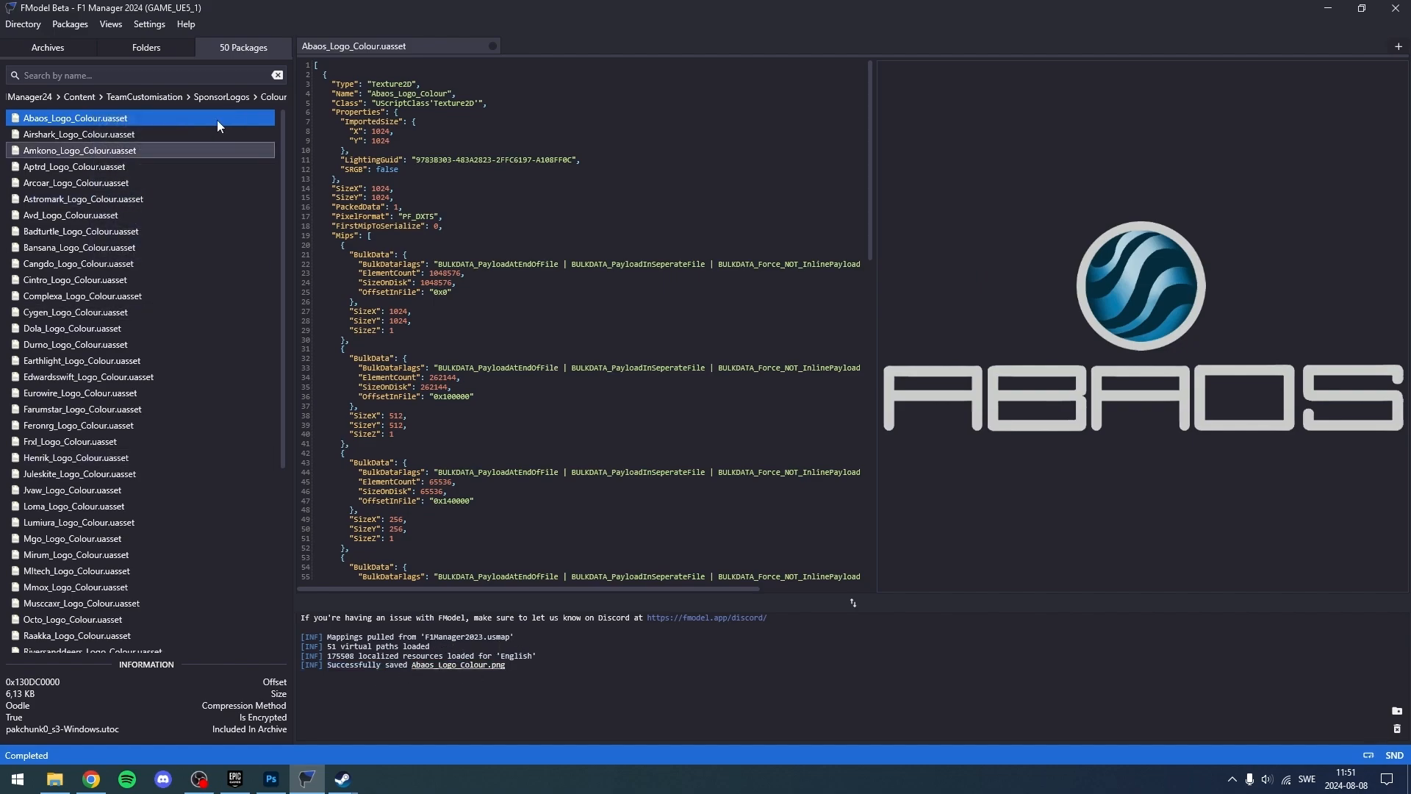
- Export the Abaos_Logo.uasset texture as PNG from F1Manager24's Monochrome sponsor logos folder
{"action": "left_click", "coordinate": [150, 47]}
{"action": "double_click", "coordinate": [151, 500]}
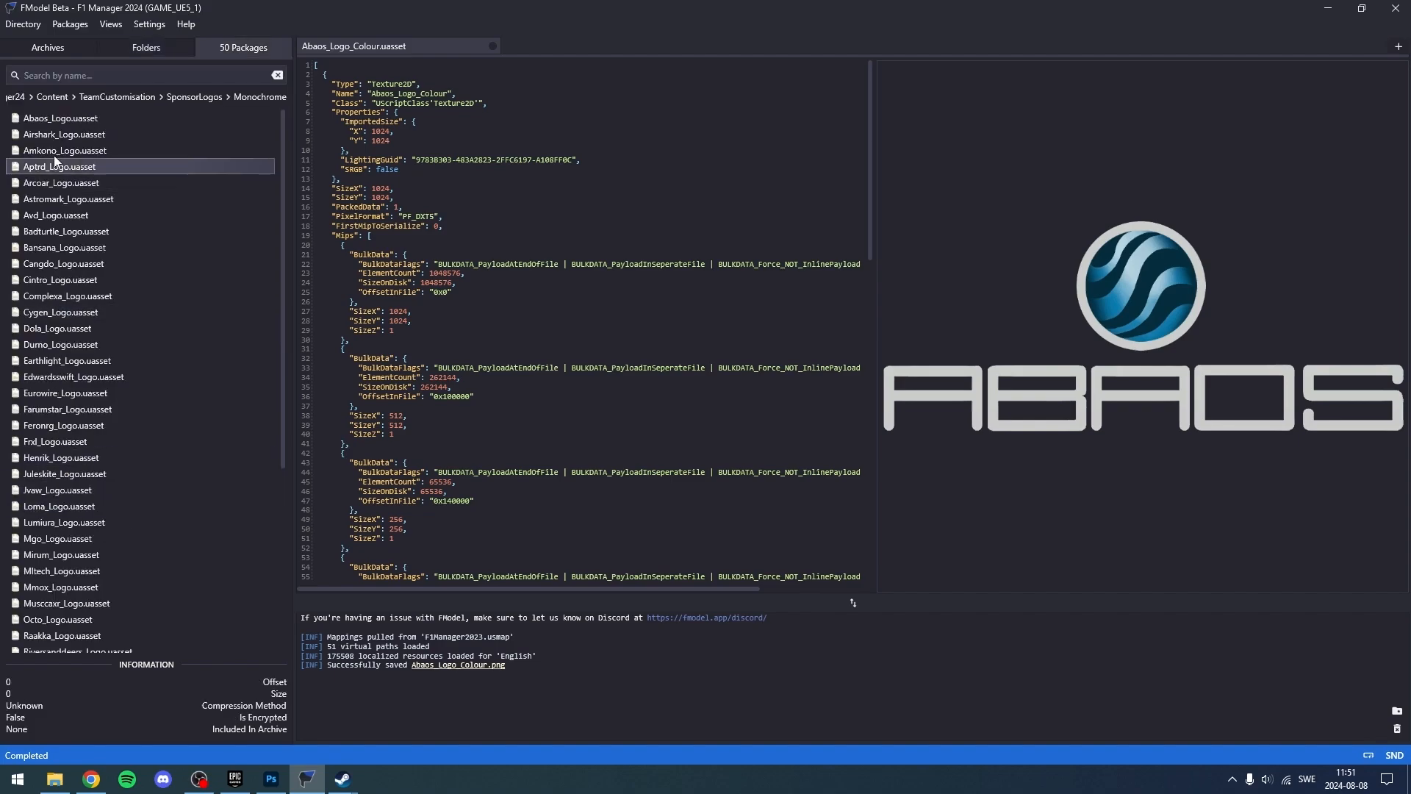
{"action": "double_click", "coordinate": [82, 122]}
{"action": "right_click", "coordinate": [82, 122]}
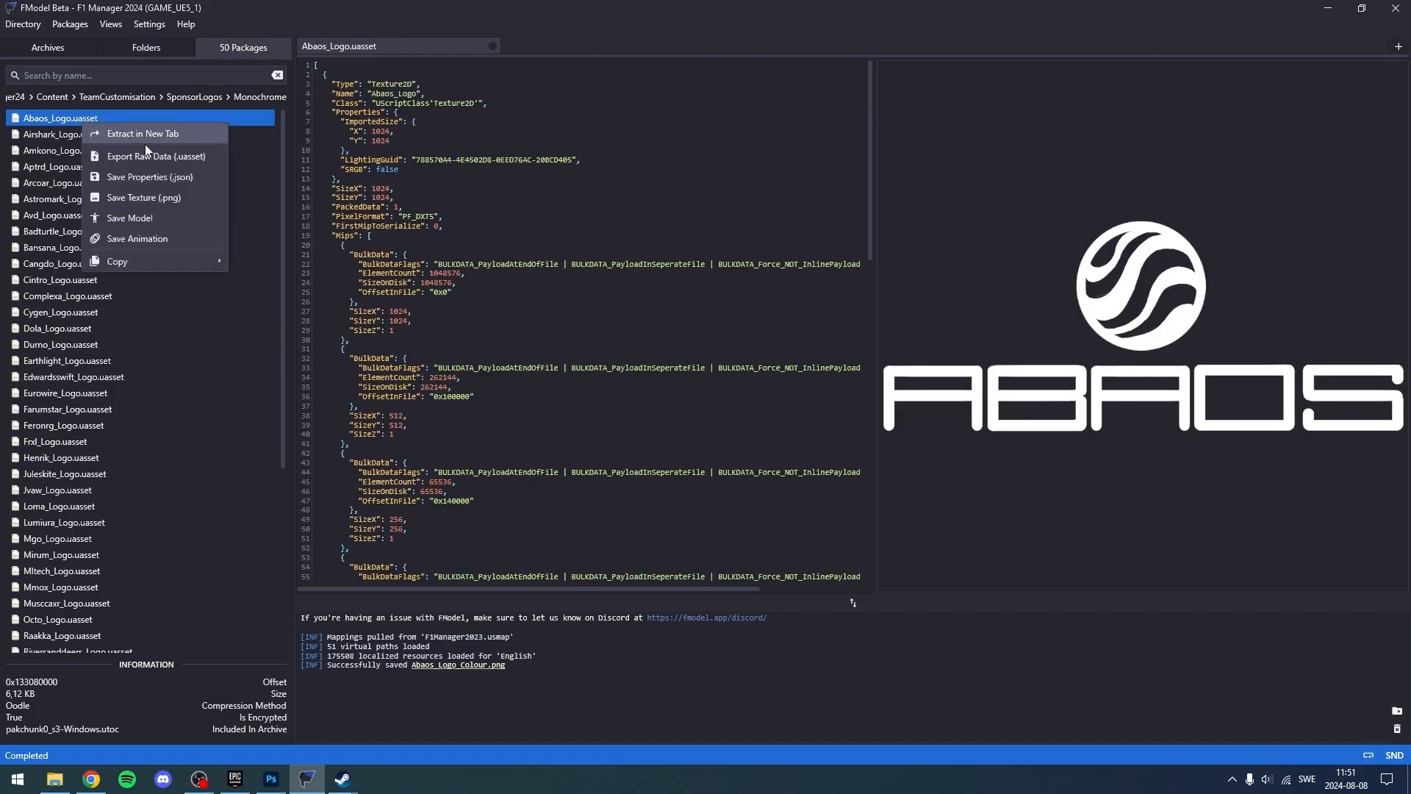
{"action": "left_click", "coordinate": [129, 196]}
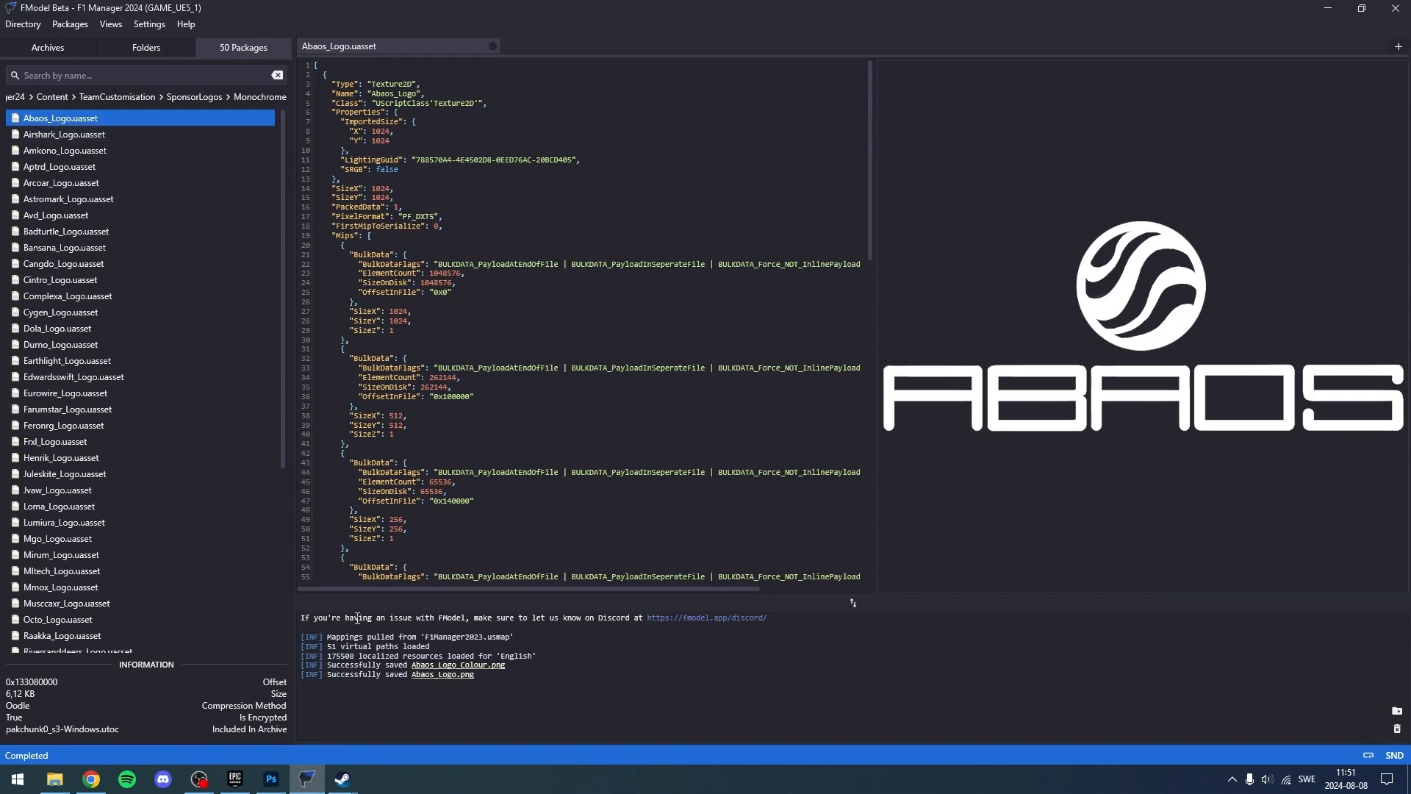
- Select the Monochrome logos from Airshark_Logo.uasset through Lumiura_Logo.uasset and export their textures as PNG in one batch
{"action": "left_click", "coordinate": [87, 133]}
{"action": "left_click", "coordinate": [74, 393], "text": "shift"}
{"action": "left_click", "coordinate": [21, 130]}
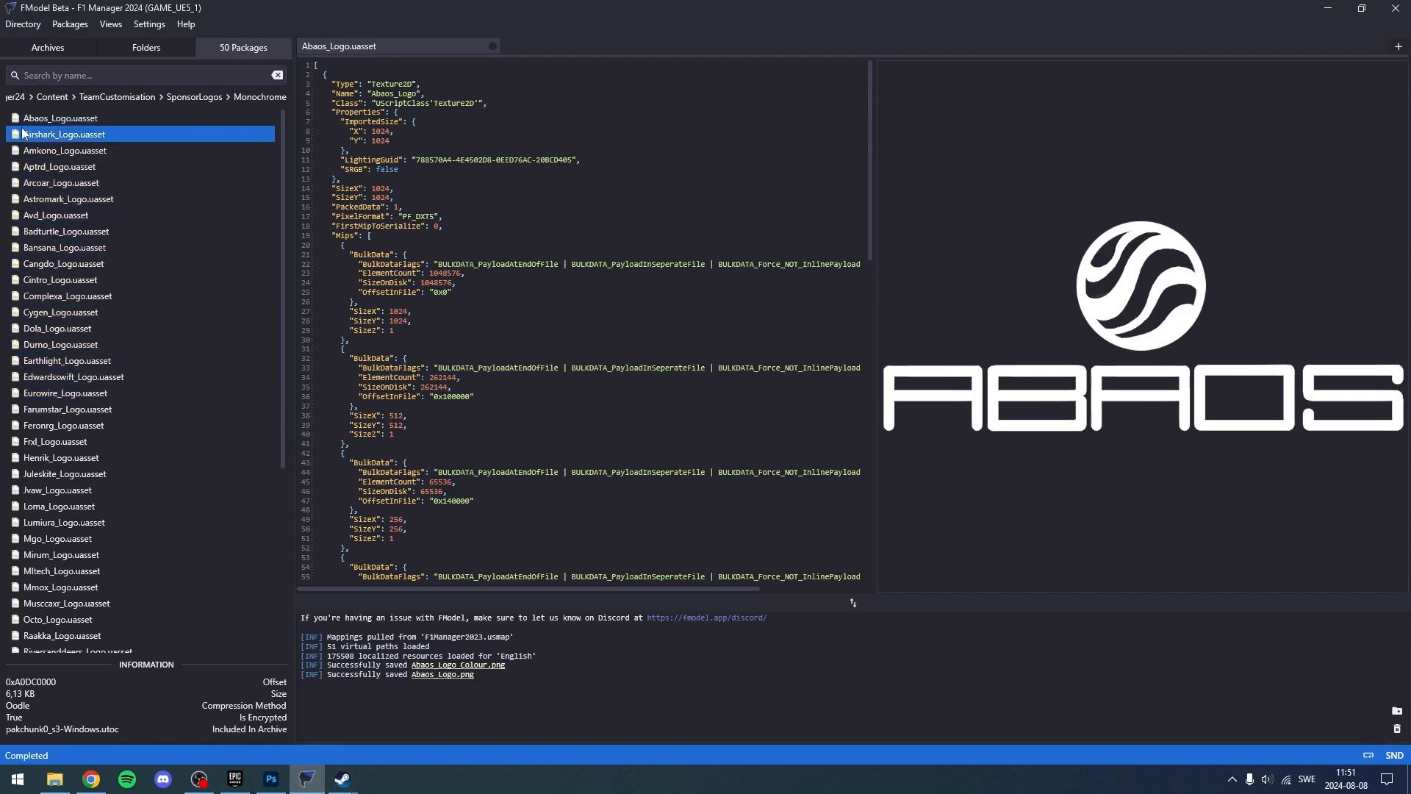
{"action": "left_click", "coordinate": [102, 523], "text": "shift"}
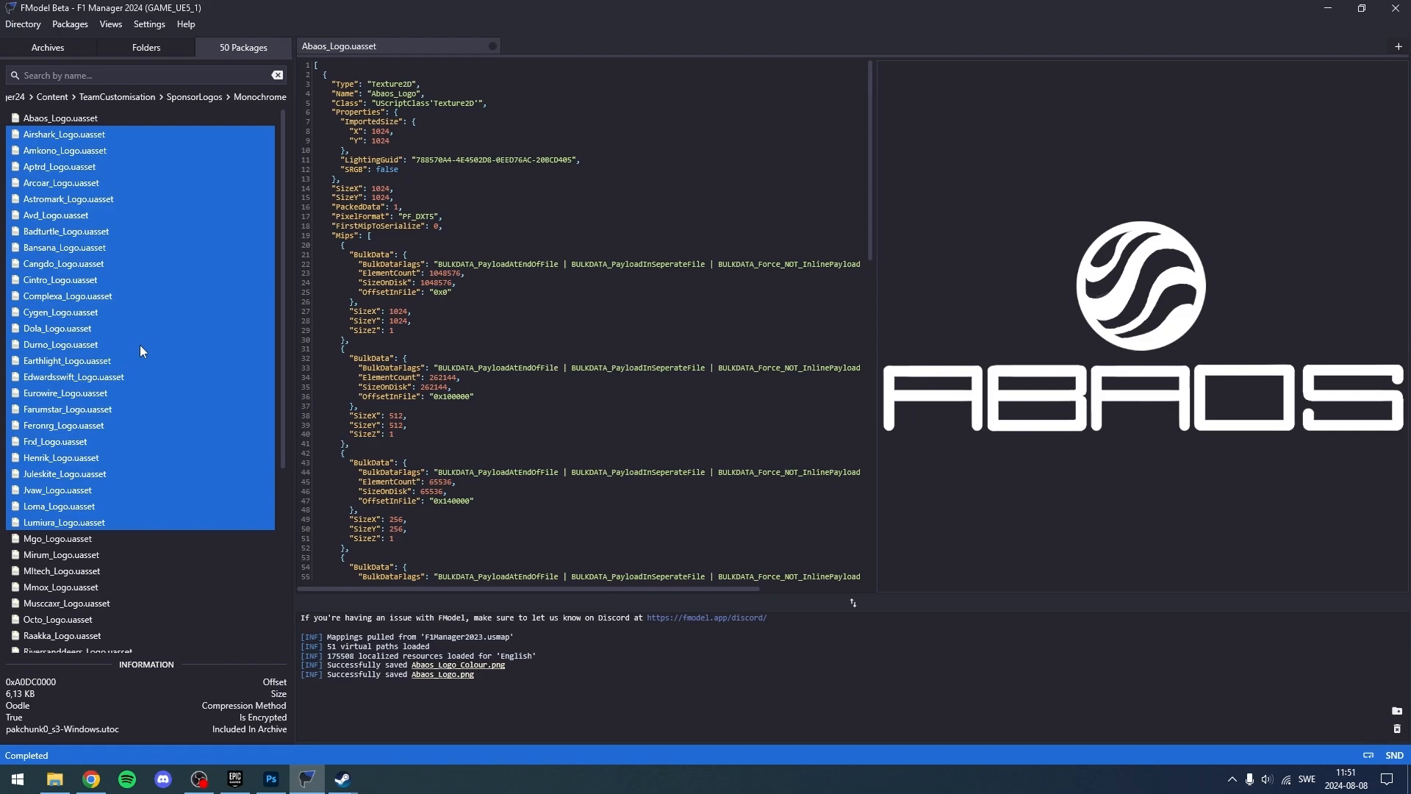
{"action": "right_click", "coordinate": [171, 342]}
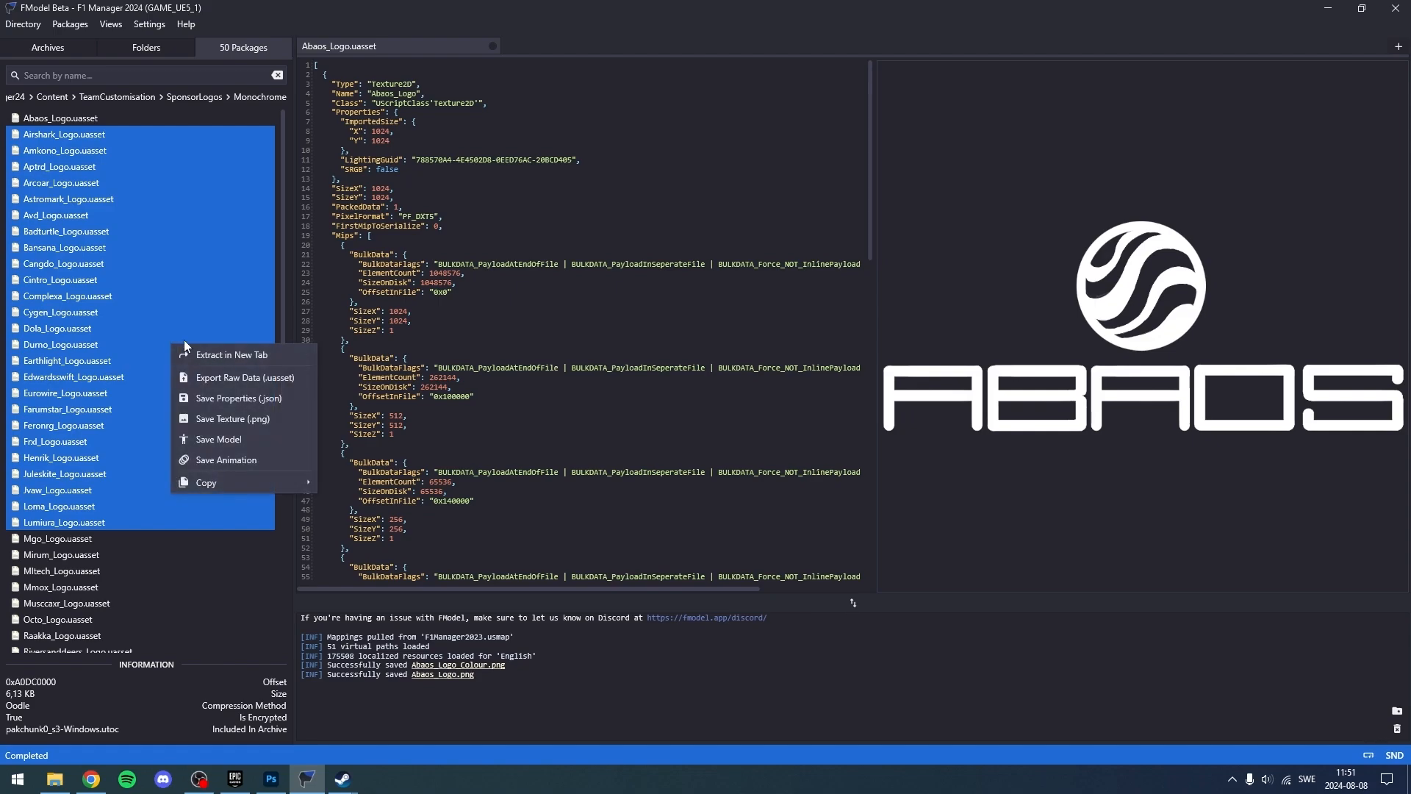
{"action": "left_click", "coordinate": [206, 425]}
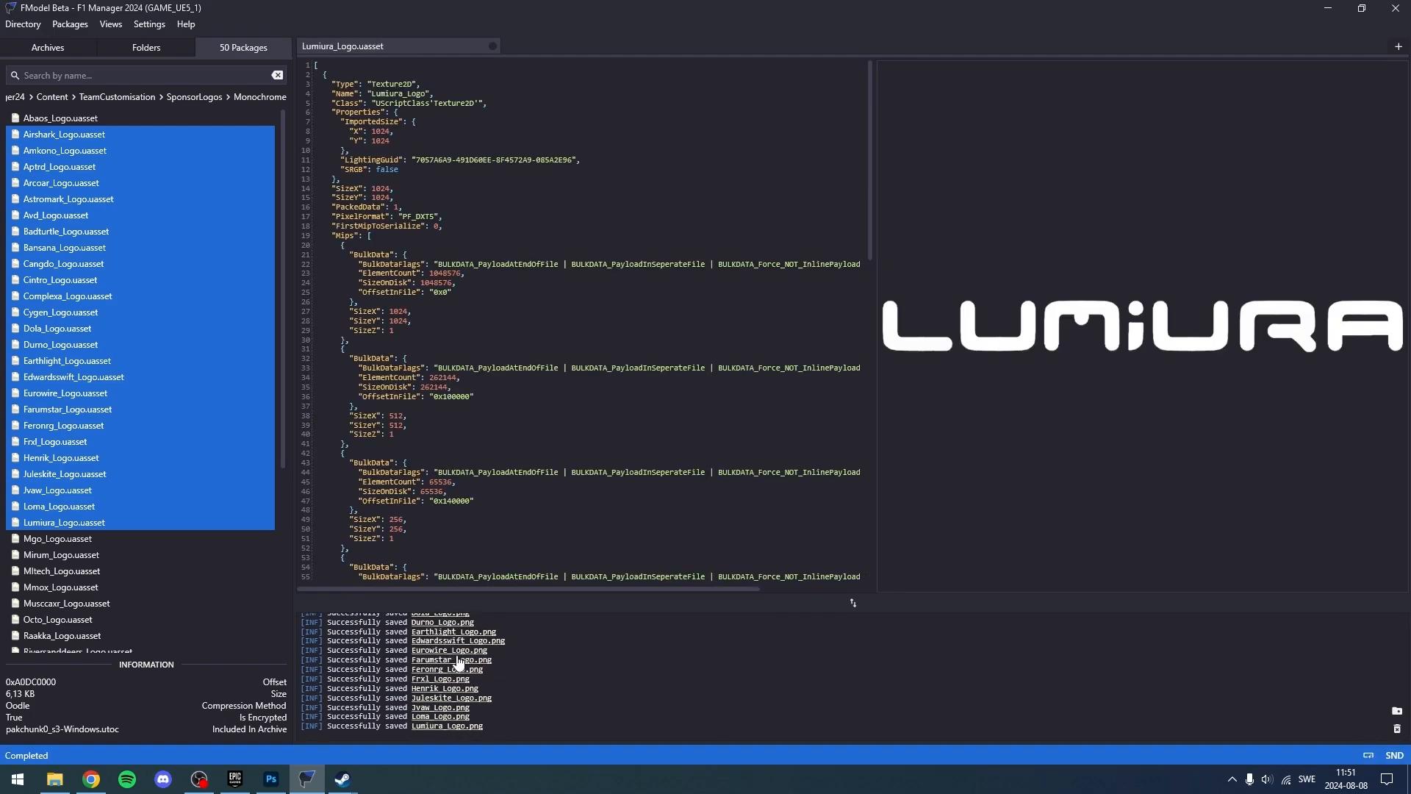
- Open the export location of Juleskite_Logo.png from the log in File Explorer and maximize the window
{"action": "left_click", "coordinate": [427, 702]}
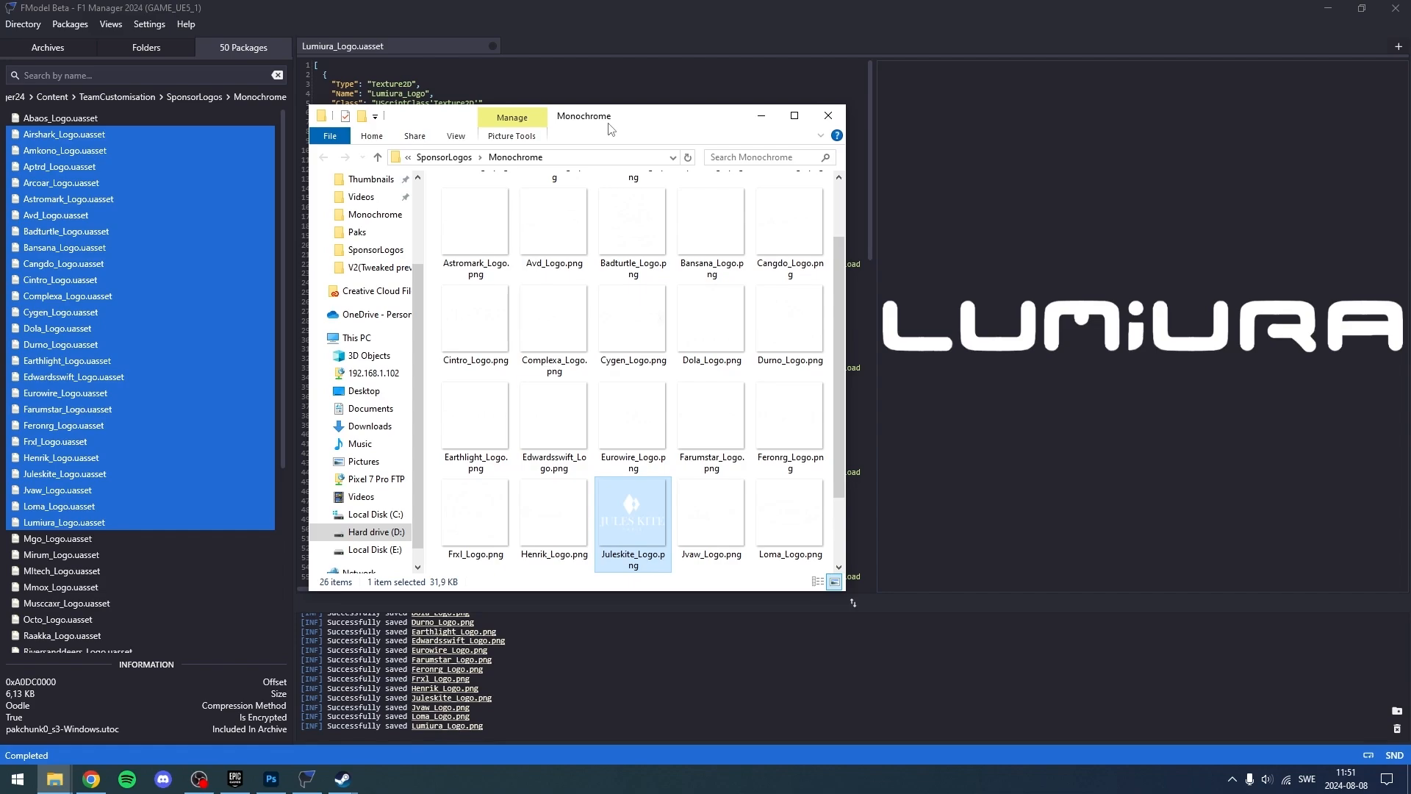
{"action": "left_click_drag", "start_coordinate": [610, 130], "coordinate": [488, 99]}
{"action": "double_click", "coordinate": [488, 98]}
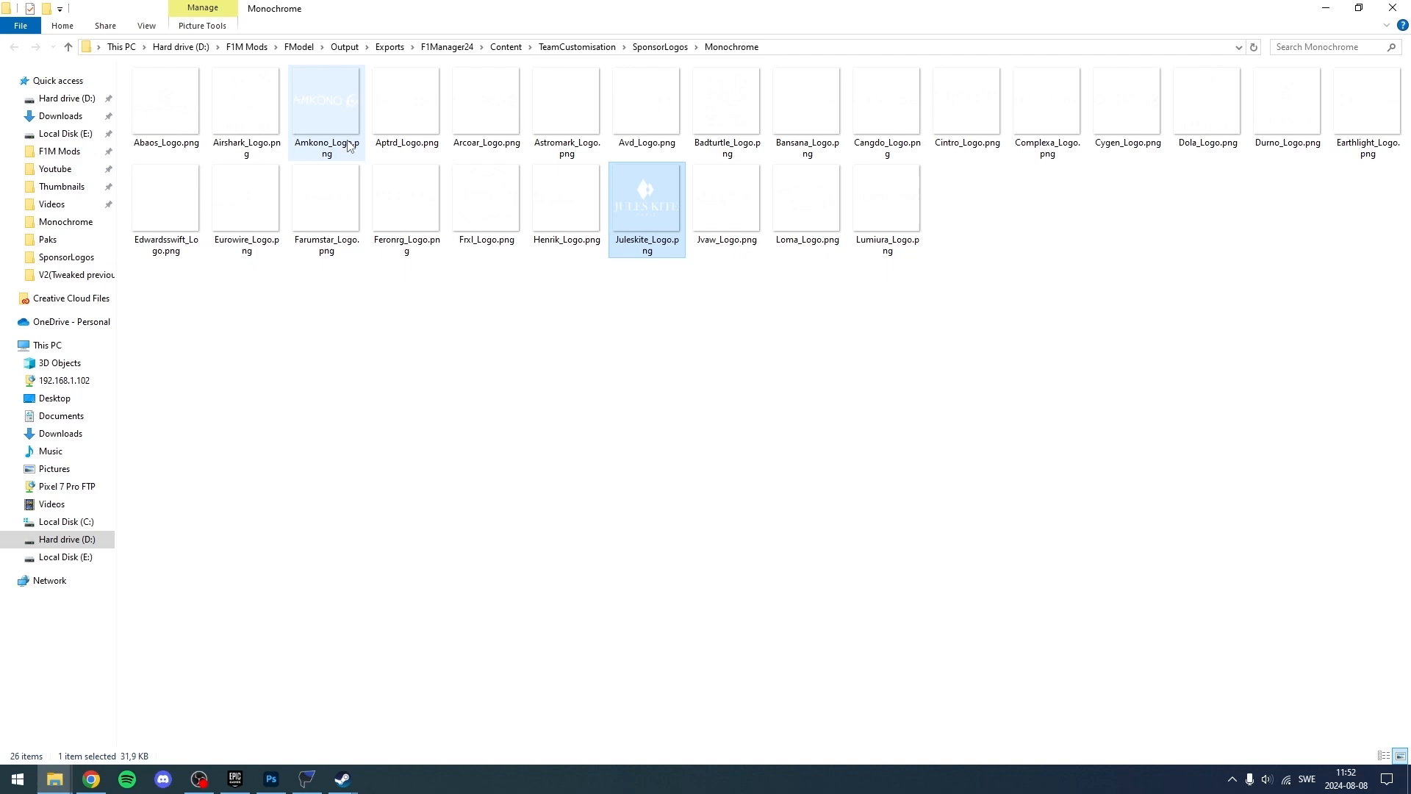
- Delete all exported Monochrome logos except Abaos_Logo.png and go up to the SponsorLogos folder
{"action": "left_click_drag", "start_coordinate": [1056, 293], "coordinate": [233, 61]}
{"action": "key", "text": "Delete"}
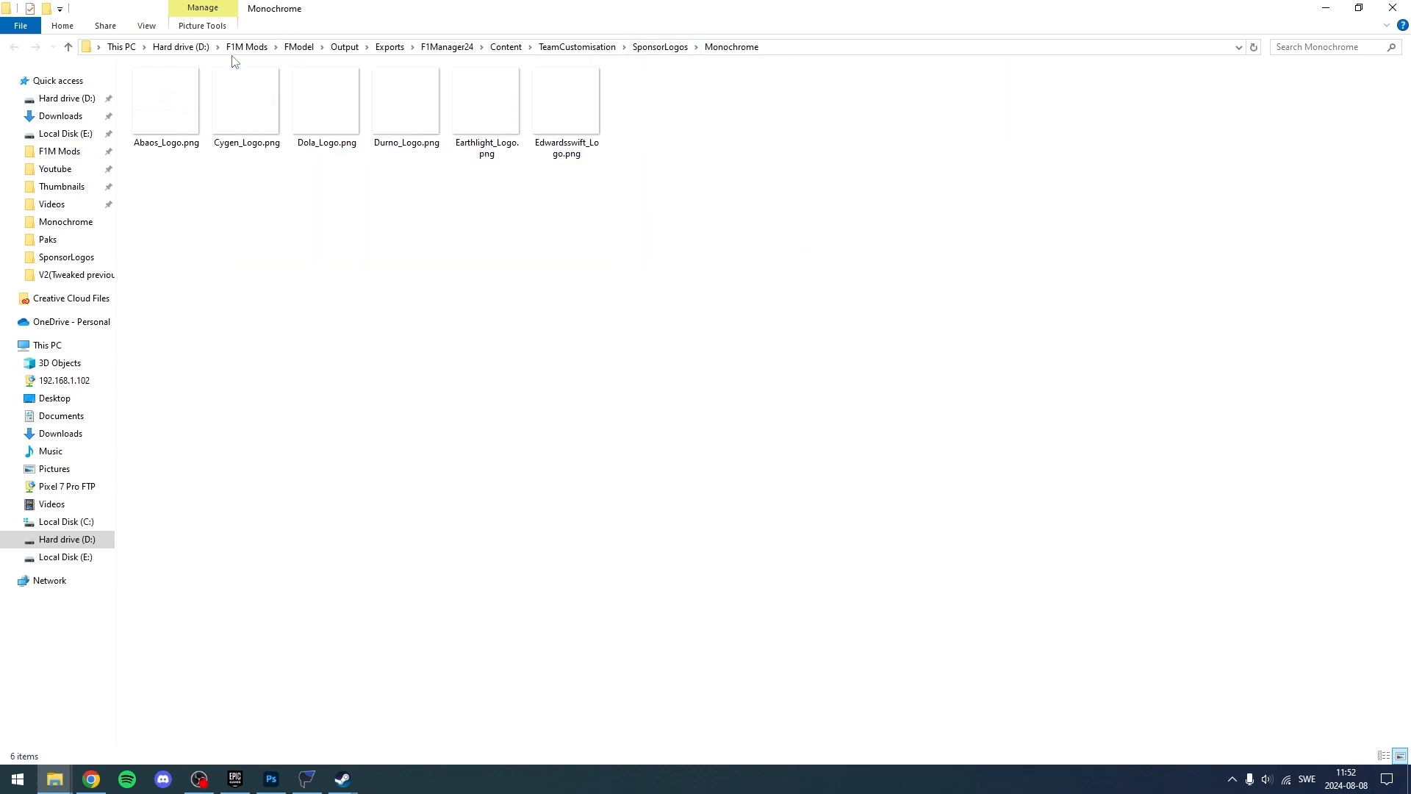
{"action": "left_click_drag", "start_coordinate": [815, 213], "coordinate": [235, 102]}
{"action": "key", "text": "Delete"}
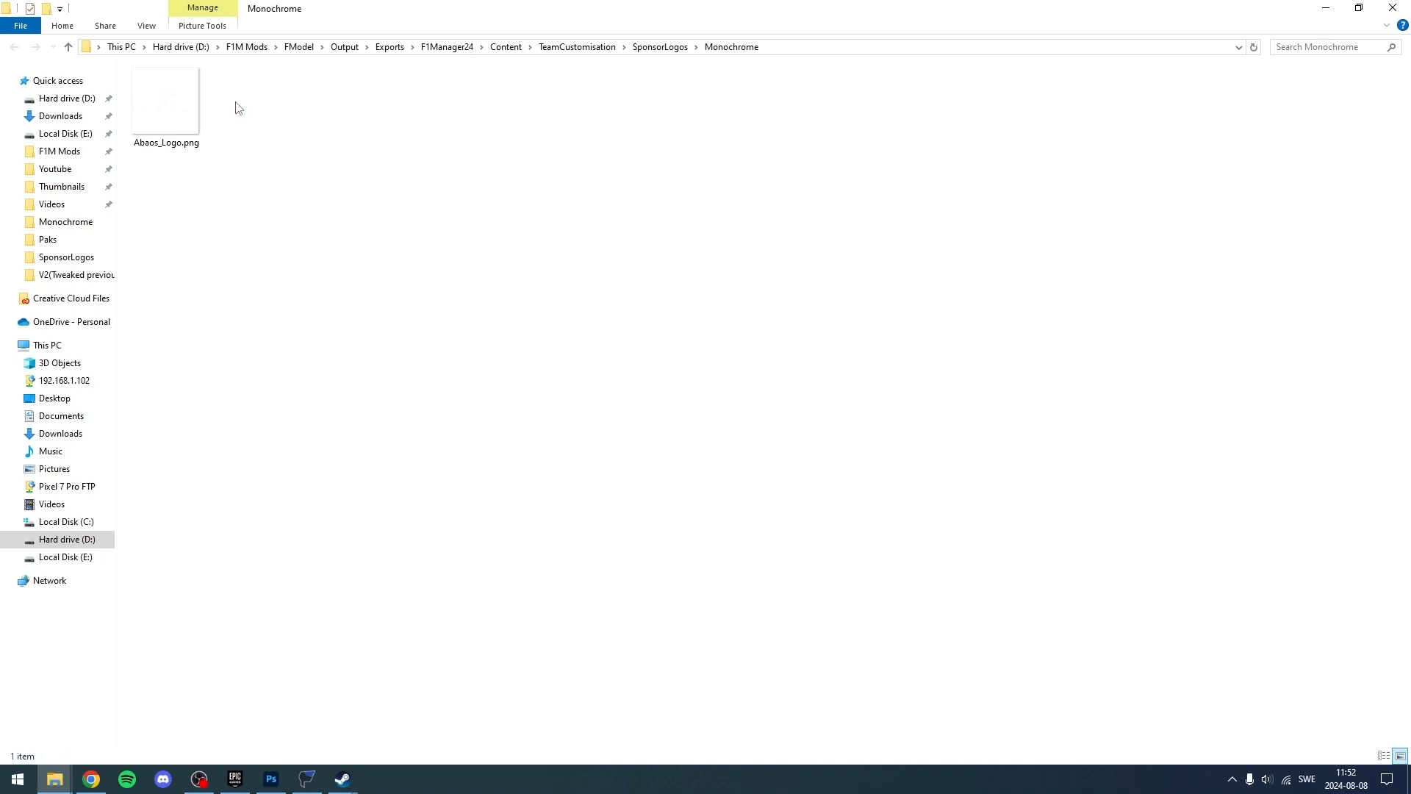
{"action": "left_click", "coordinate": [667, 46]}
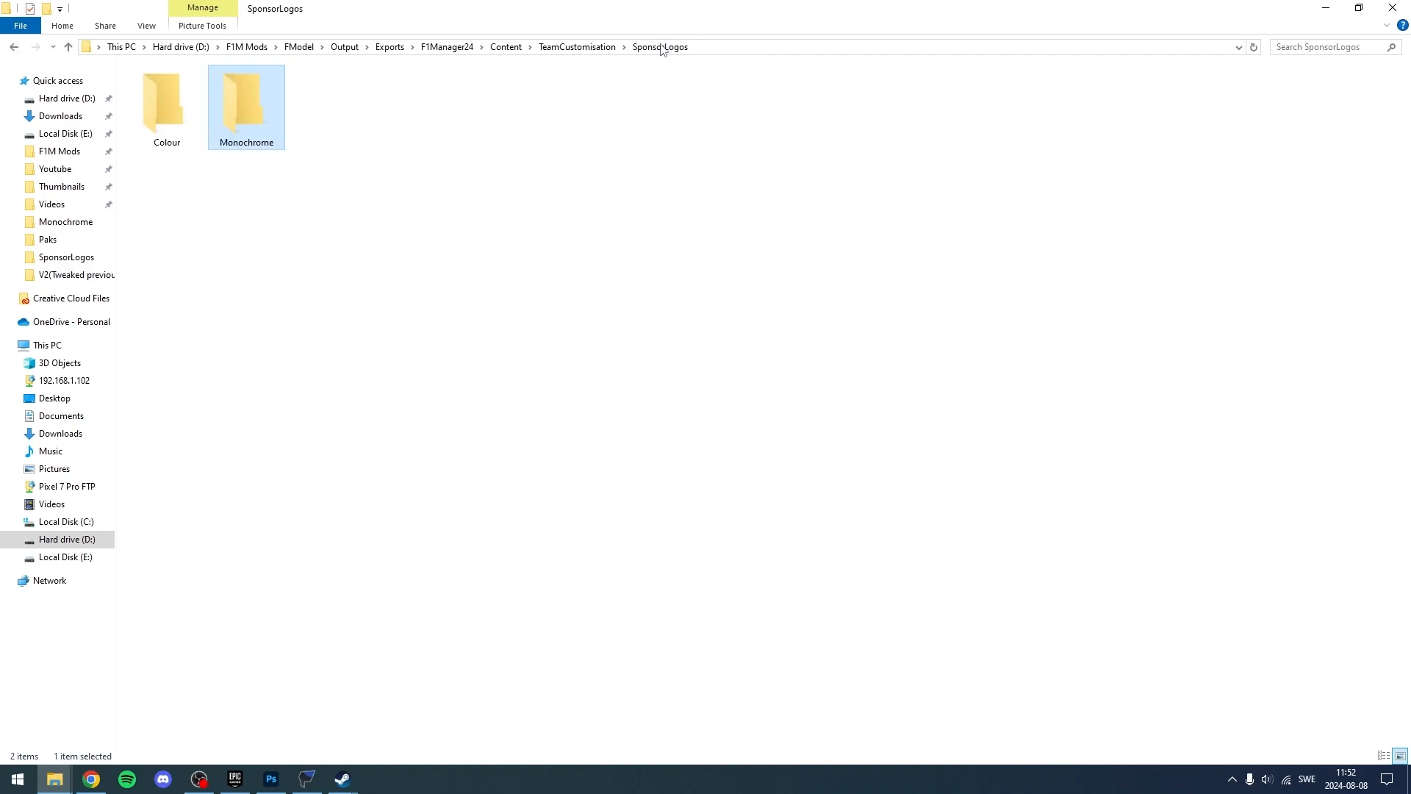
- Move the Abaos logos out of the Colour and Monochrome folders into SponsorLogos and delete both emptied folders
{"action": "double_click", "coordinate": [170, 102]}
{"action": "left_click_drag", "start_coordinate": [178, 105], "coordinate": [660, 46]}
{"action": "left_click", "coordinate": [660, 46]}
{"action": "double_click", "coordinate": [274, 128]}
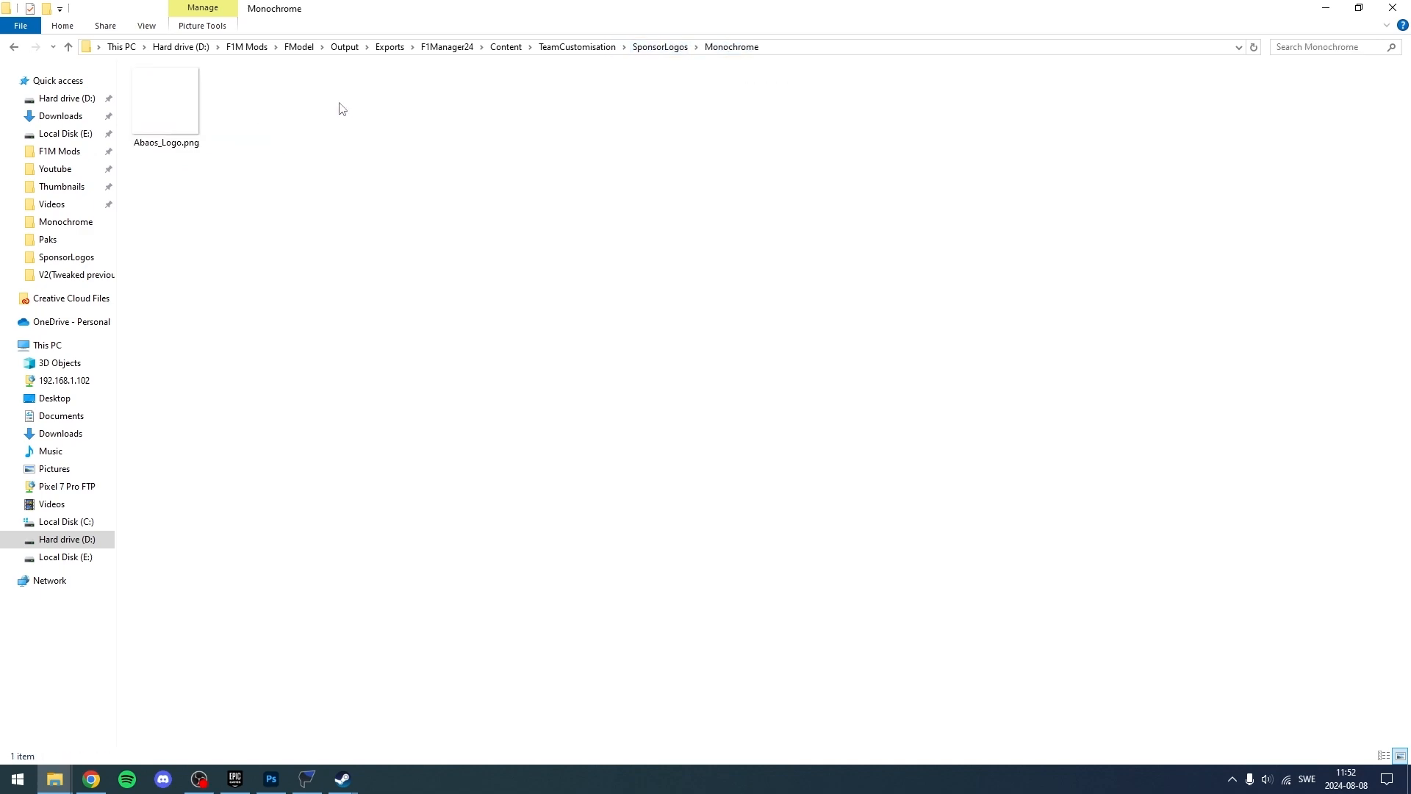
{"action": "left_click_drag", "start_coordinate": [168, 107], "coordinate": [668, 47]}
{"action": "left_click", "coordinate": [660, 46]}
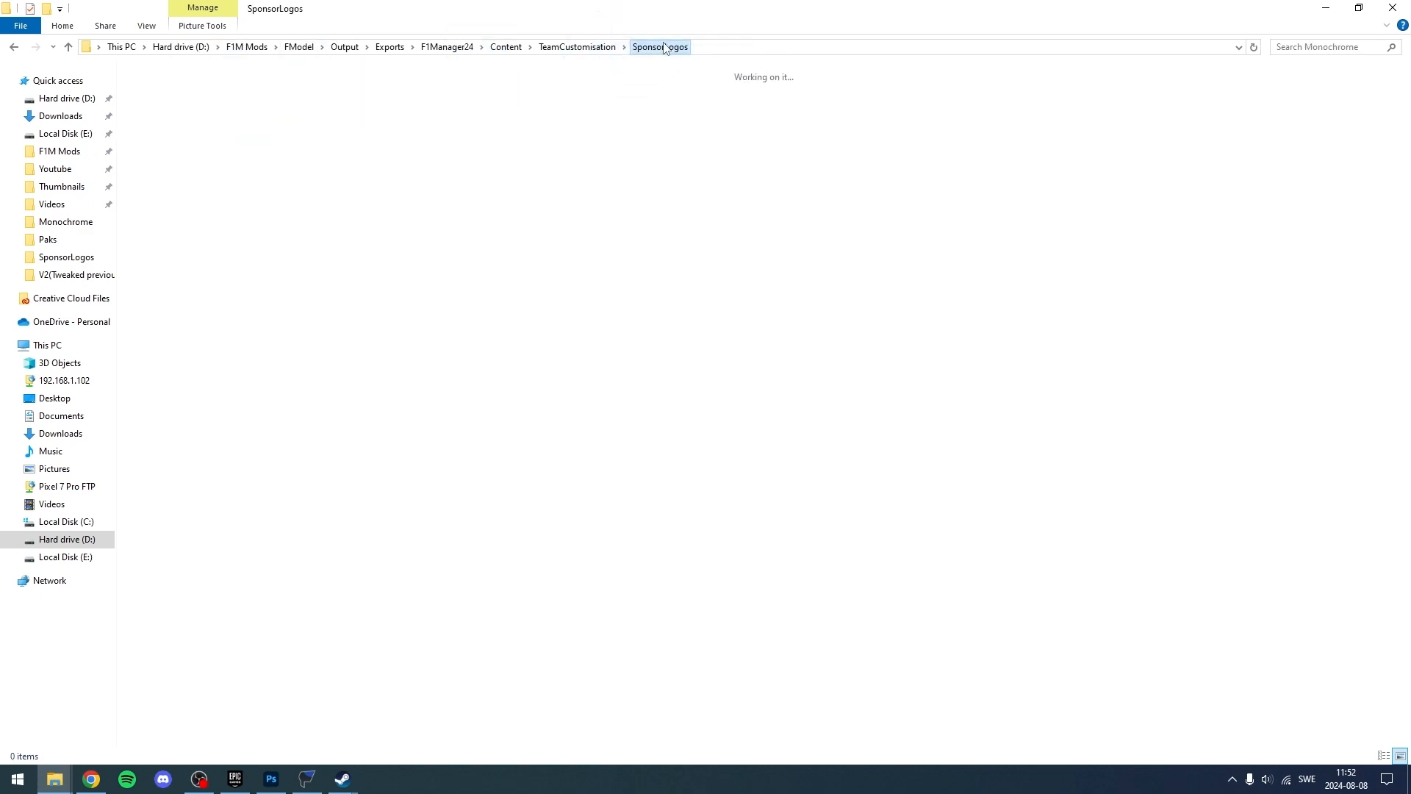
{"action": "left_click_drag", "start_coordinate": [252, 266], "coordinate": [134, 115]}
{"action": "key", "text": "Delete"}
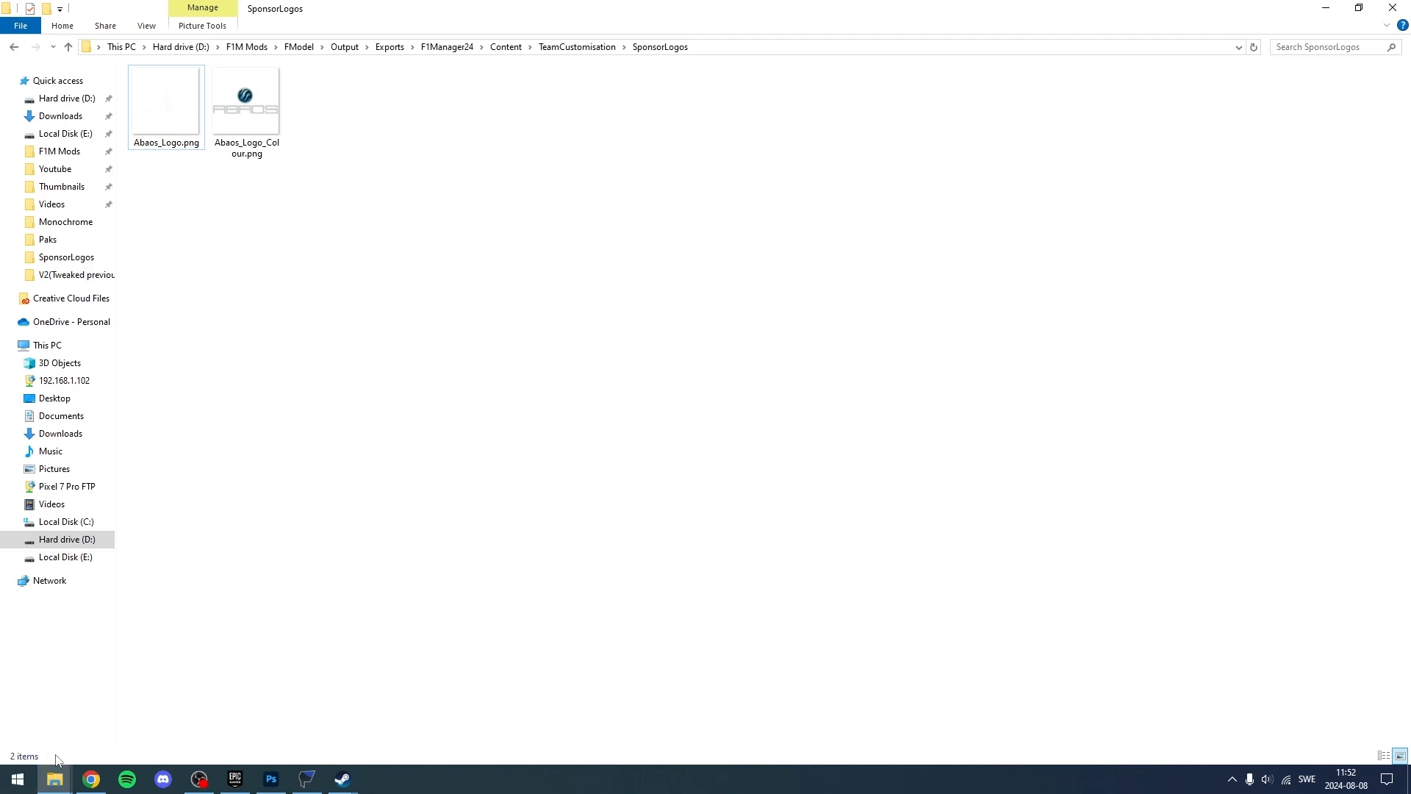
- Switch to Chrome and filter the "aramco logo" image results to transparent images only
{"action": "left_click", "coordinate": [91, 779]}
{"action": "left_click", "coordinate": [214, 14]}
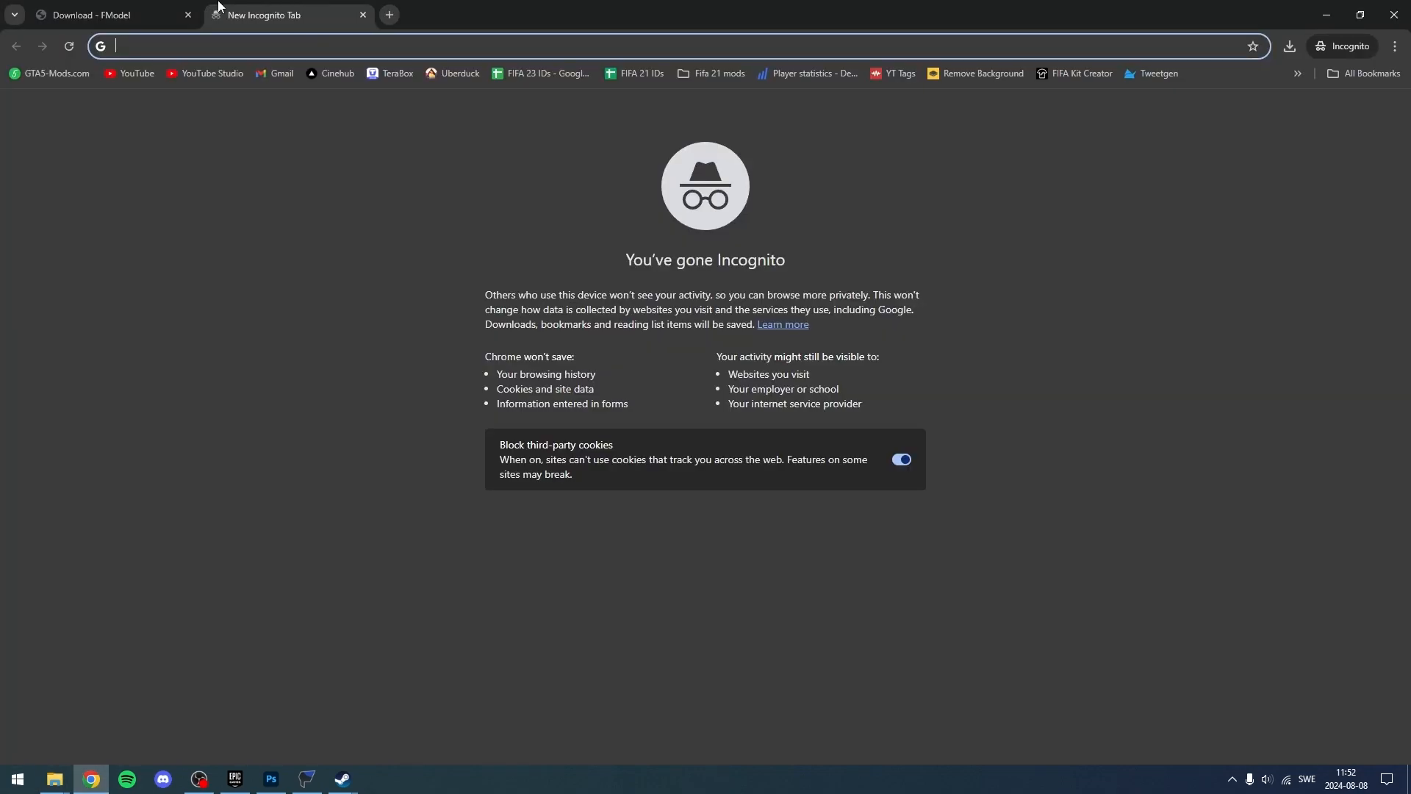
{"action": "left_click", "coordinate": [61, 7]}
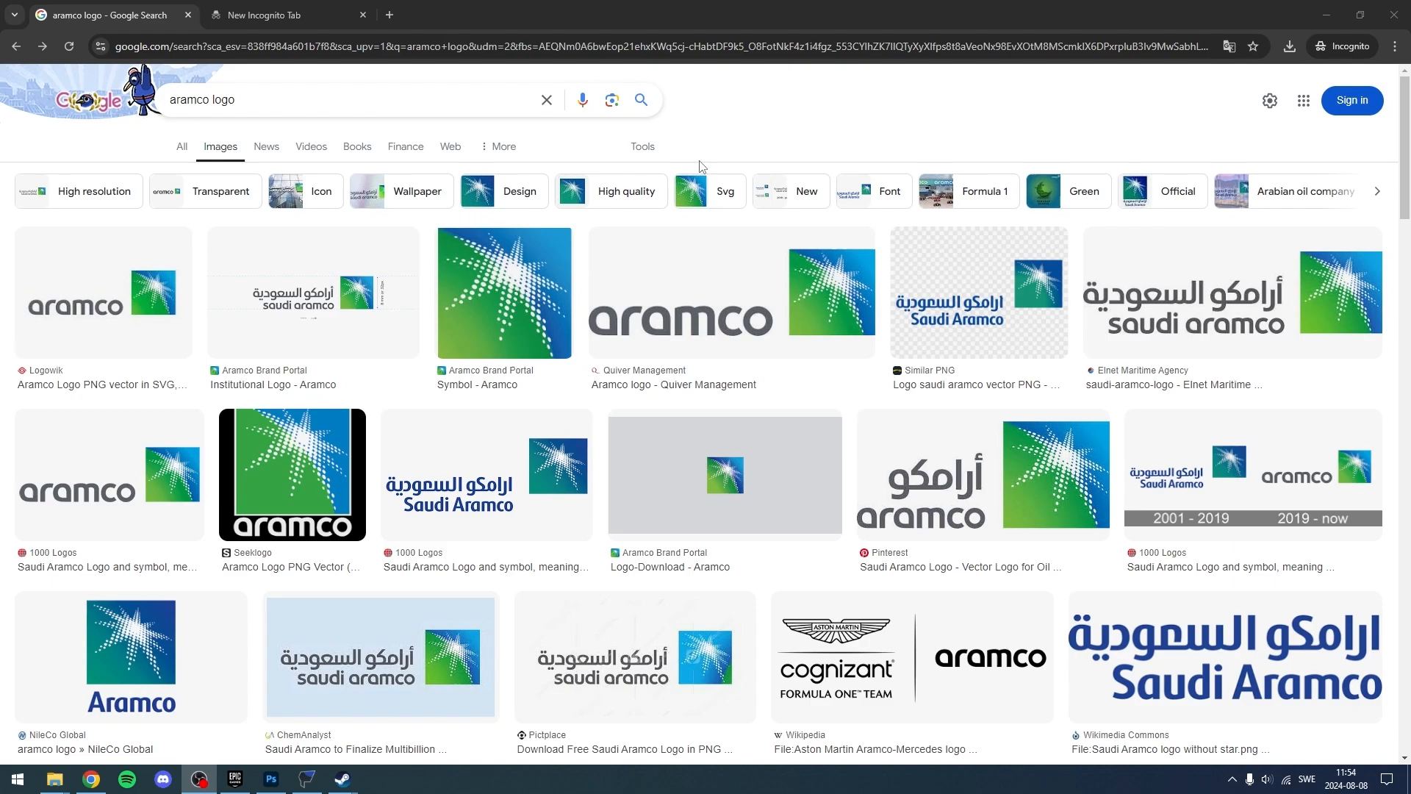
{"action": "left_click", "coordinate": [645, 147]}
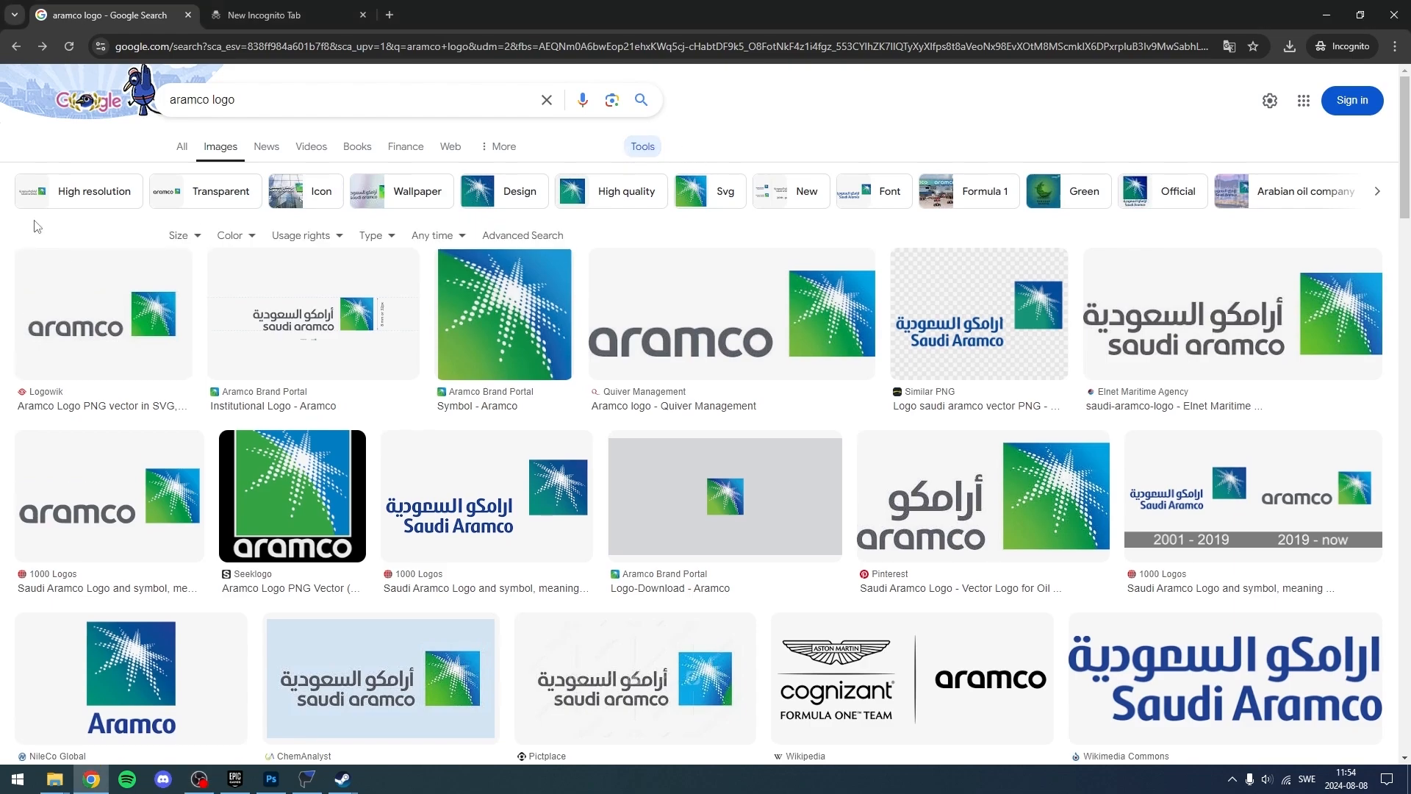
{"action": "left_click", "coordinate": [229, 235]}
{"action": "left_click", "coordinate": [237, 302]}
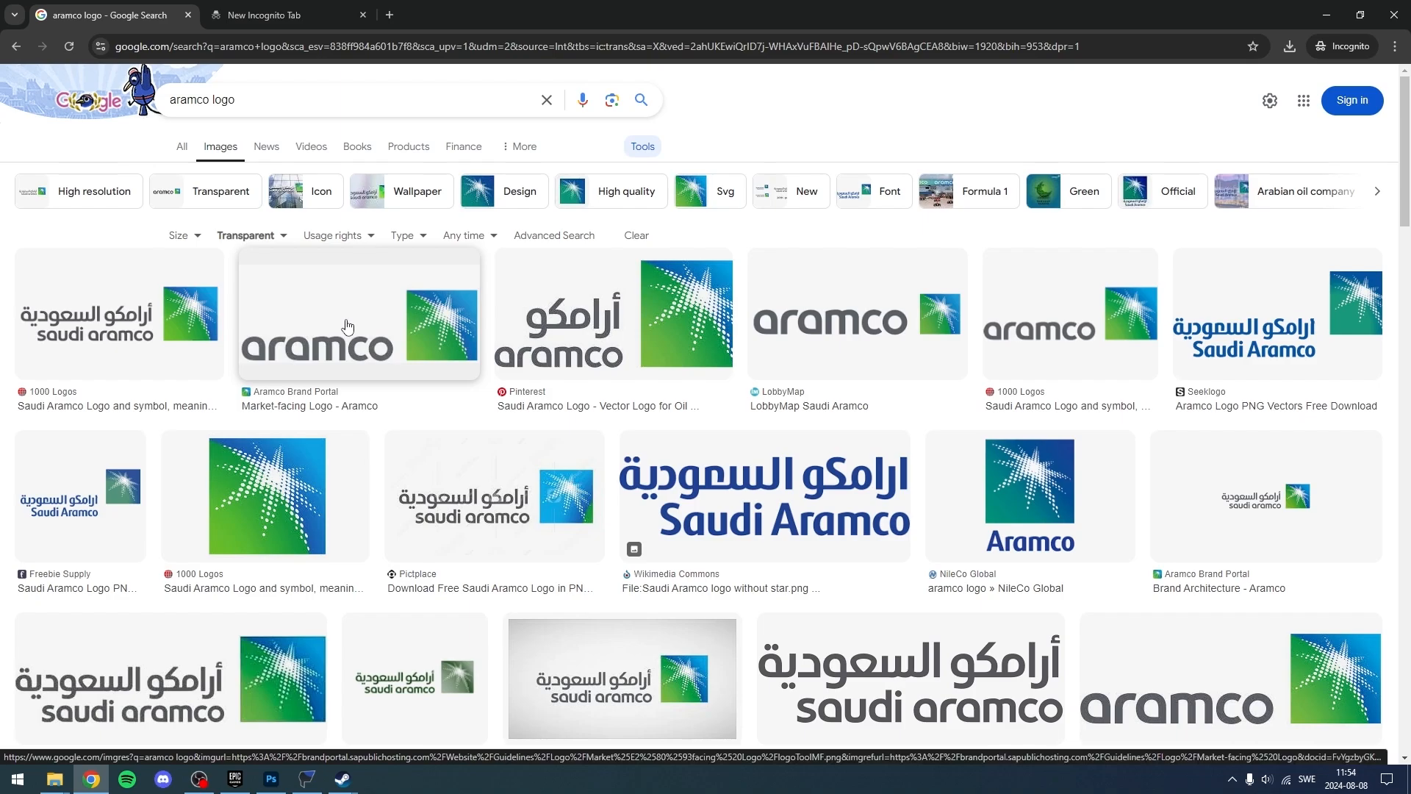
- Preview several transparent aramco logo results and compare their wording and image quality
{"action": "scroll", "coordinate": [294, 633], "scroll_direction": "down", "scroll_amount": 7}
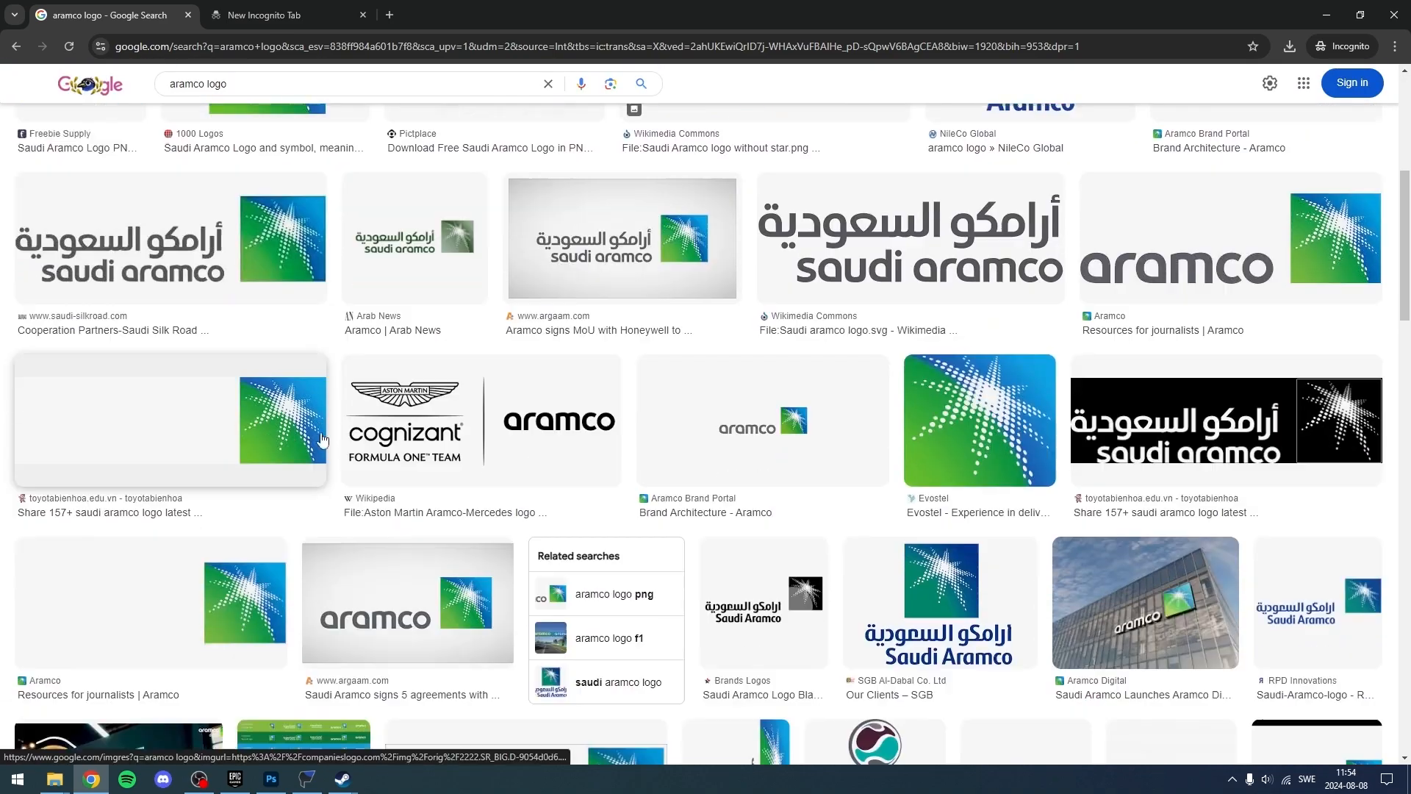
{"action": "left_click", "coordinate": [418, 373]}
{"action": "left_click", "coordinate": [431, 497]}
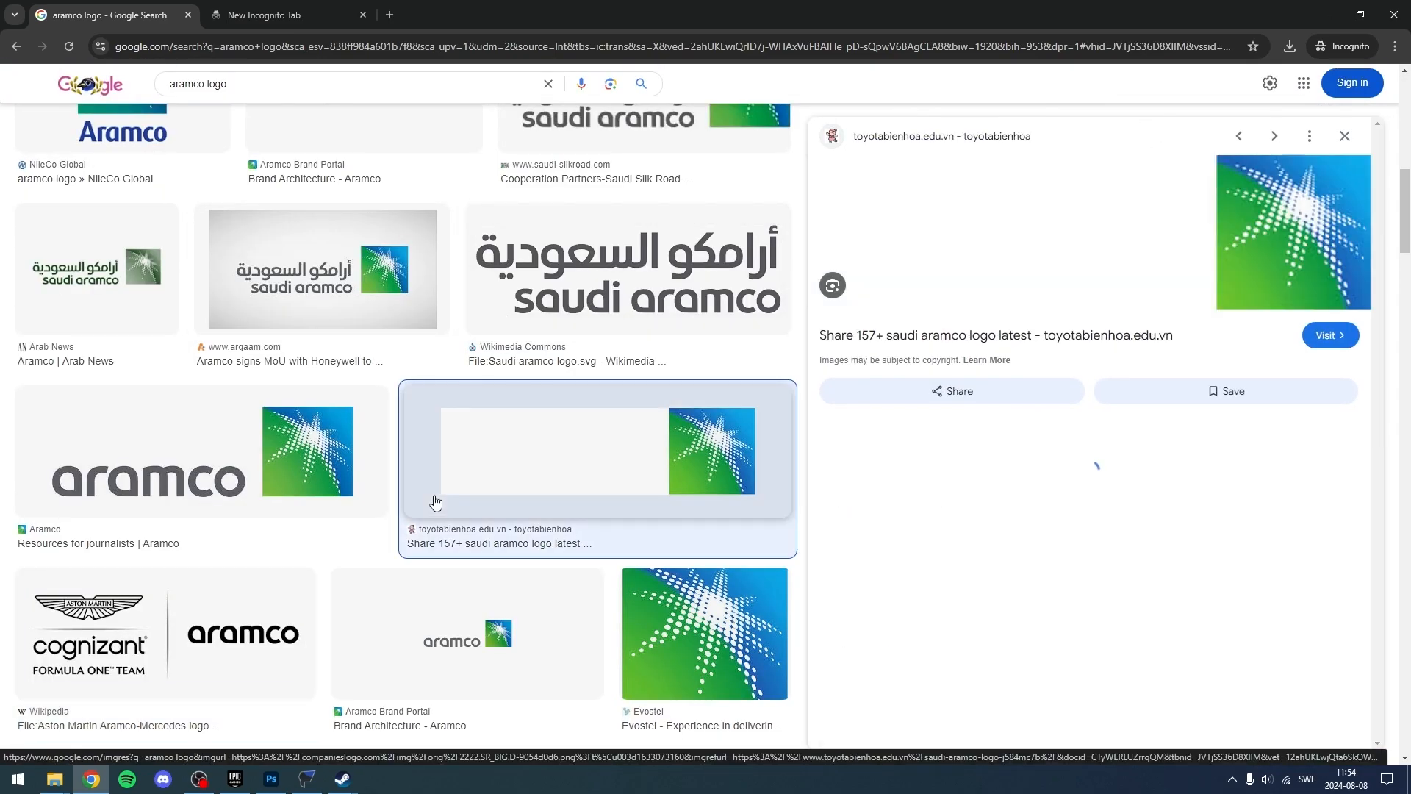
{"action": "left_click", "coordinate": [323, 478]}
{"action": "scroll", "coordinate": [536, 476], "scroll_direction": "up", "scroll_amount": 5}
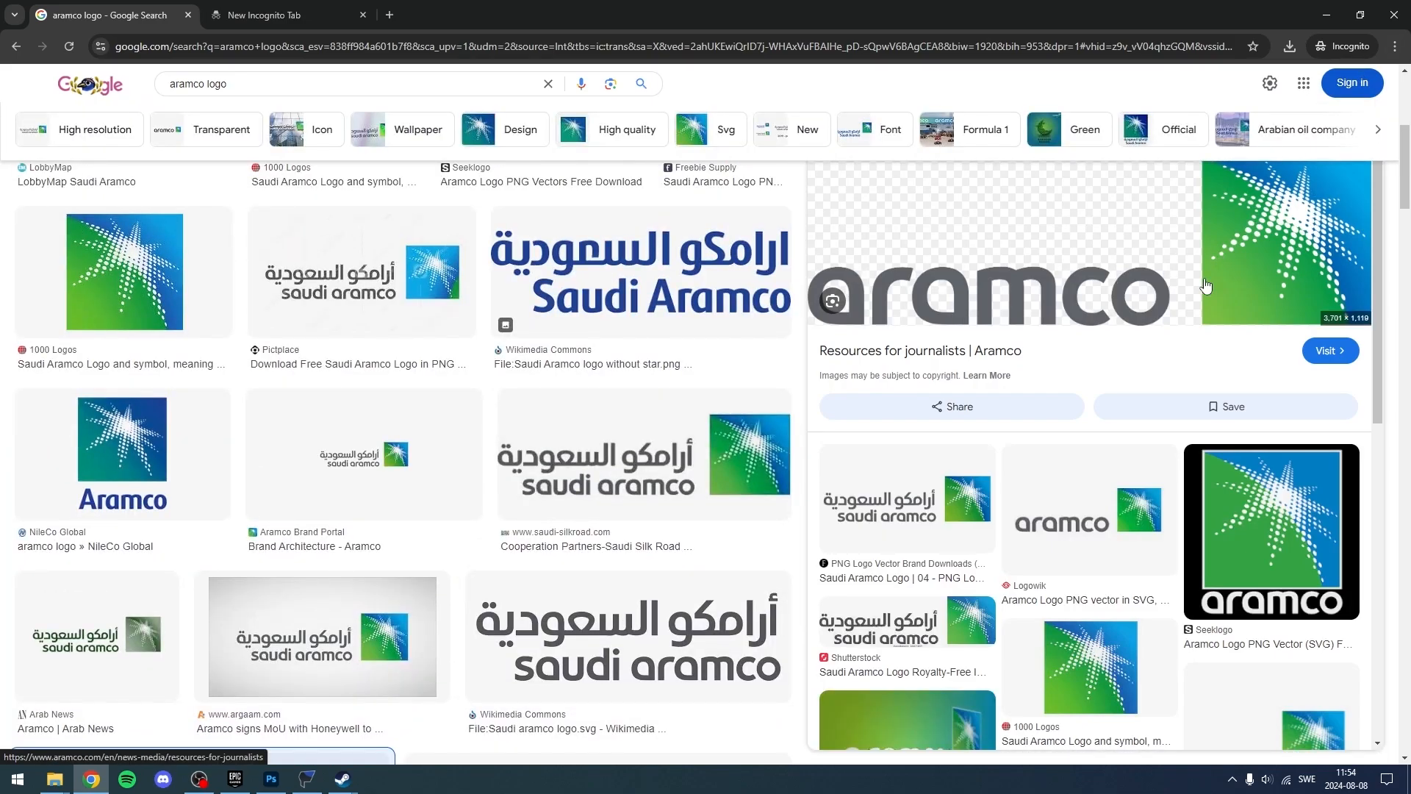
{"action": "left_click", "coordinate": [1110, 309]}
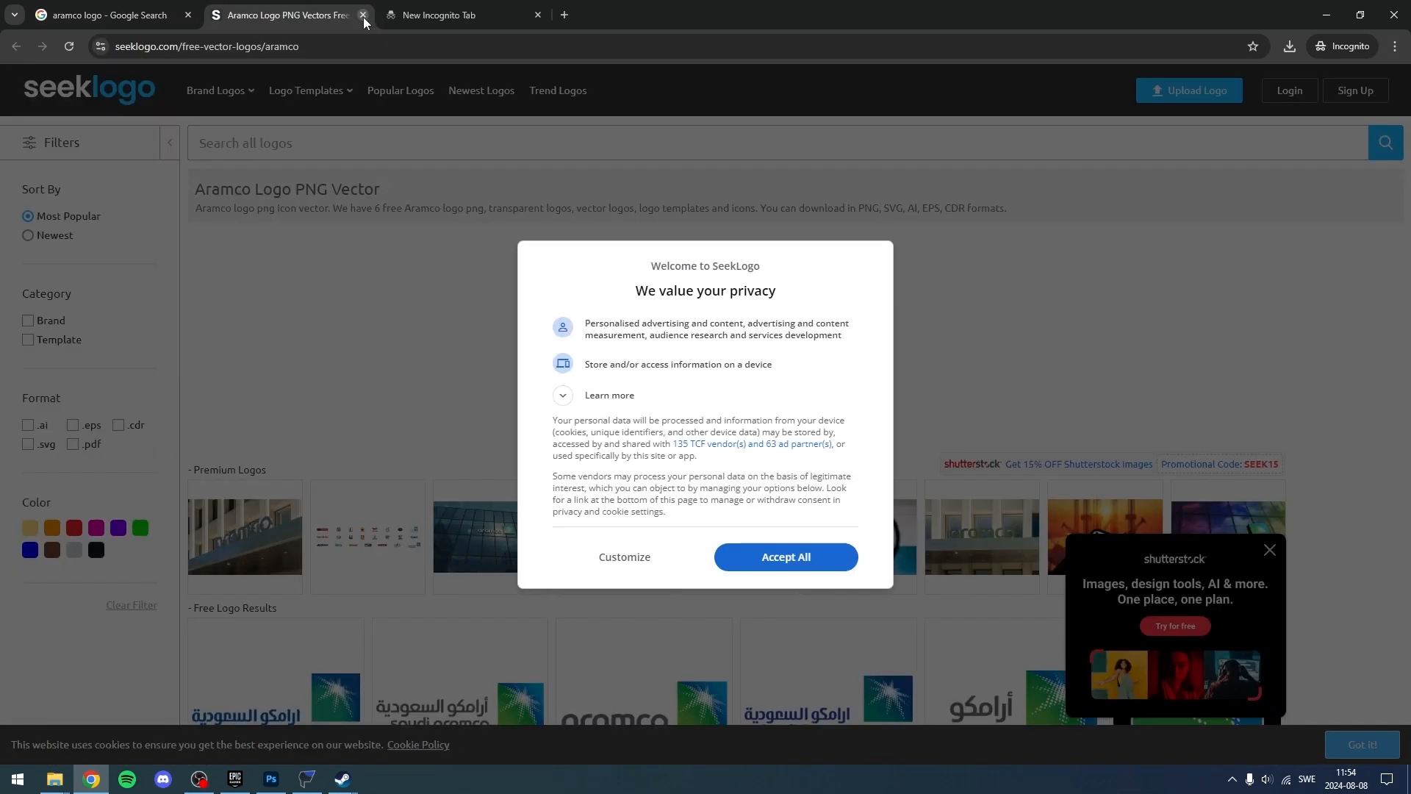
{"action": "left_click", "coordinate": [363, 15]}
{"action": "left_click", "coordinate": [477, 408]}
{"action": "scroll", "coordinate": [476, 408], "scroll_direction": "up", "scroll_amount": 2}
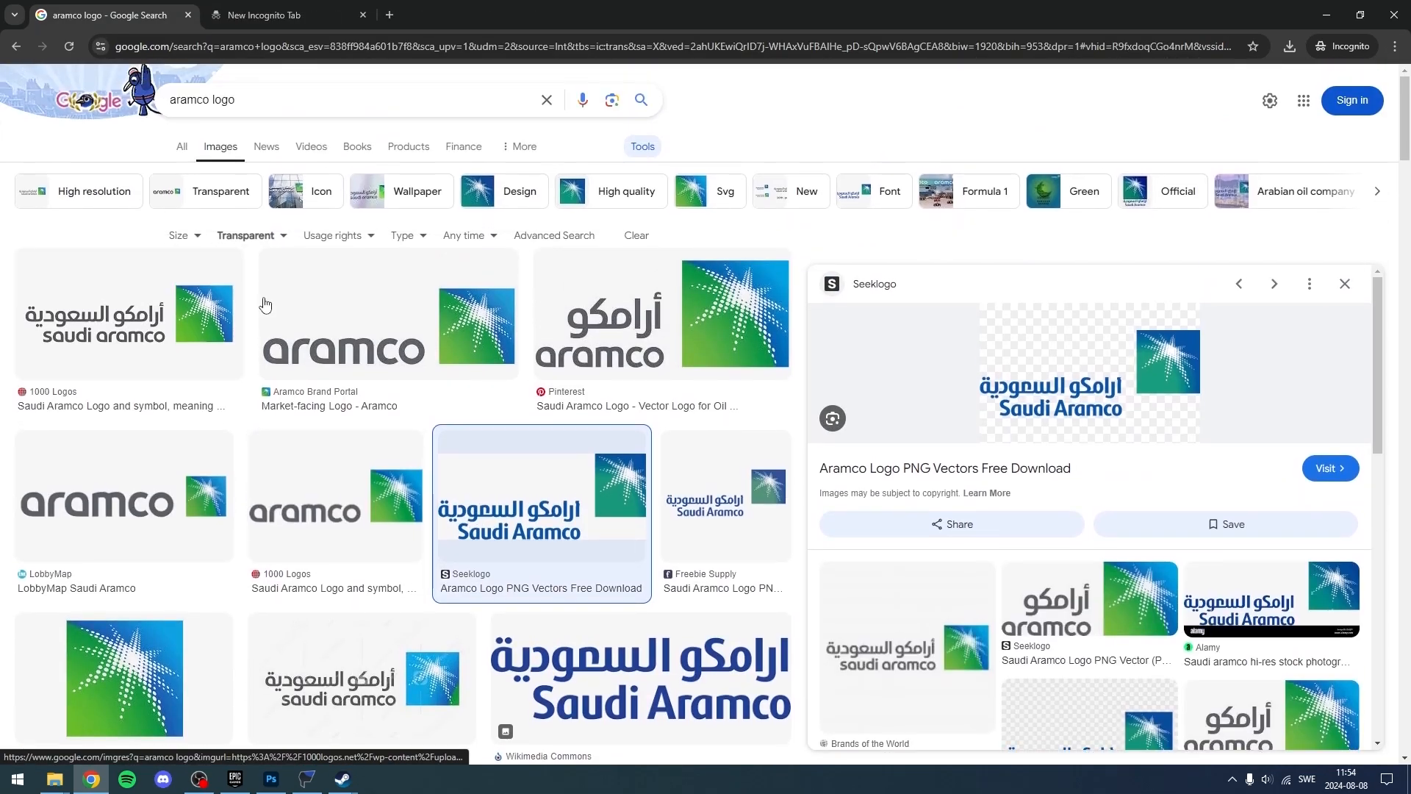
- Save the Market-facing Logo image from Aramco Brand Portal to Downloads as logoToolMF.png
{"action": "left_click", "coordinate": [274, 301]}
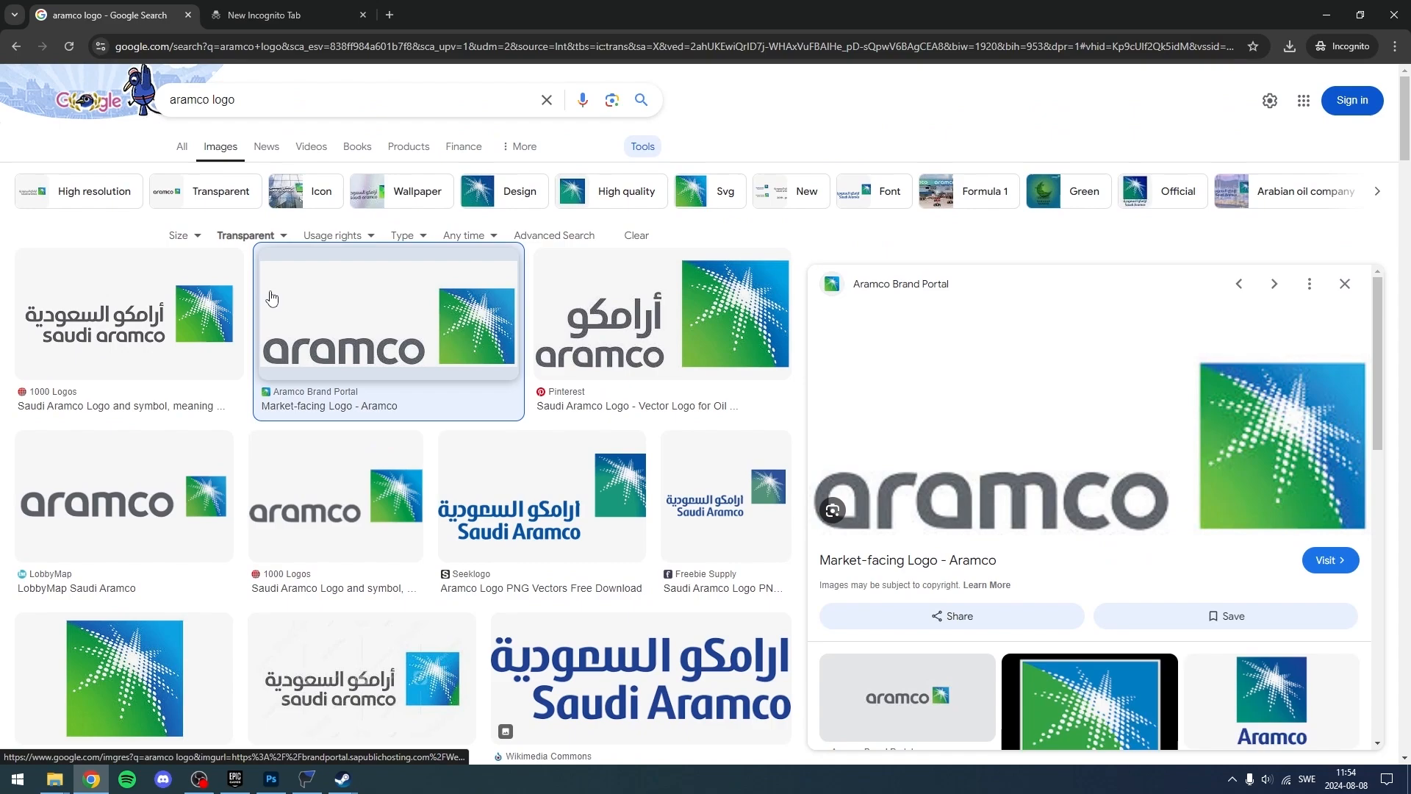
{"action": "right_click", "coordinate": [932, 431]}
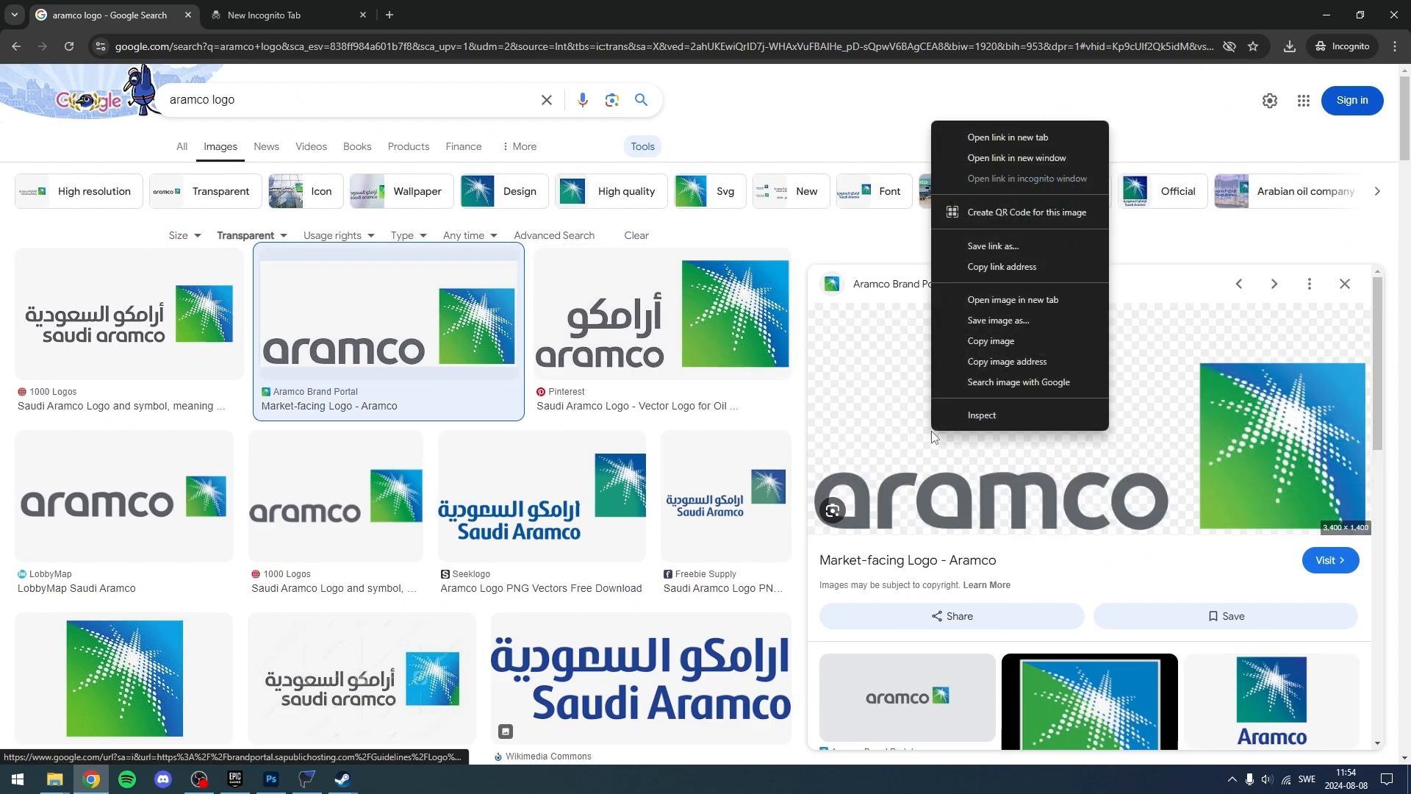
{"action": "left_click", "coordinate": [979, 320]}
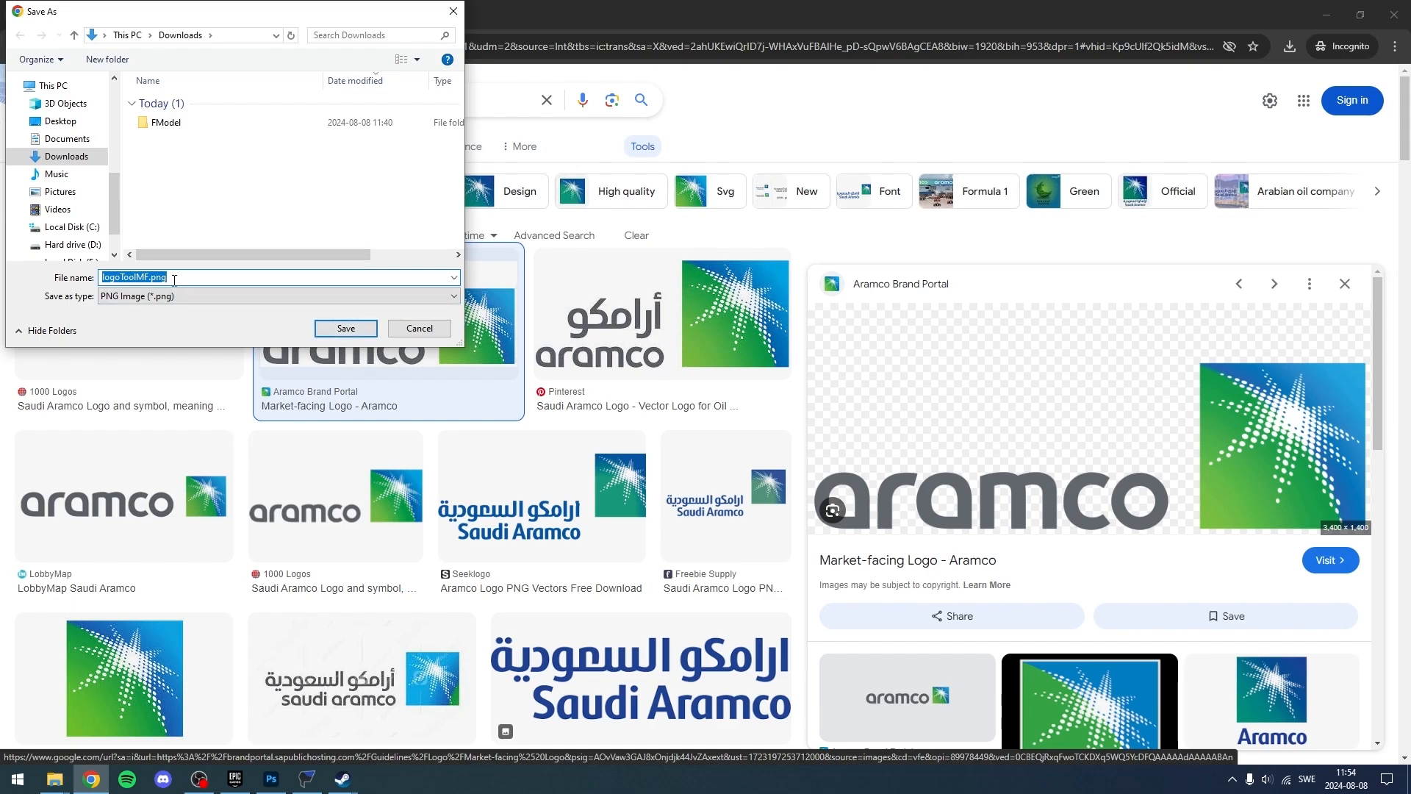
{"action": "left_click", "coordinate": [344, 325]}
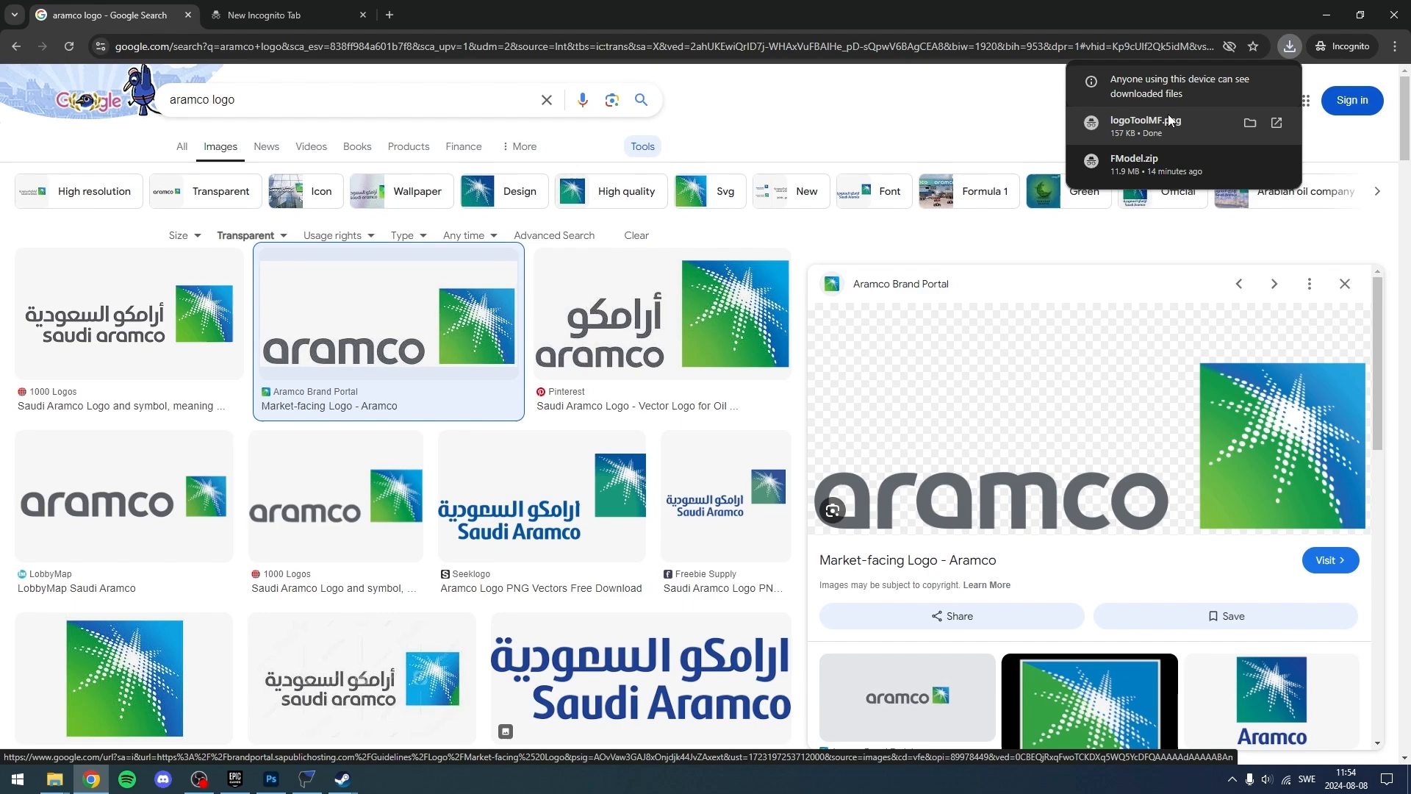
- Look through the remaining transparent aramco logo results for other variants and preview the Aramco Brand Portal image again
{"action": "left_click", "coordinate": [1345, 283]}
{"action": "scroll", "coordinate": [835, 441], "scroll_direction": "down", "scroll_amount": 1}
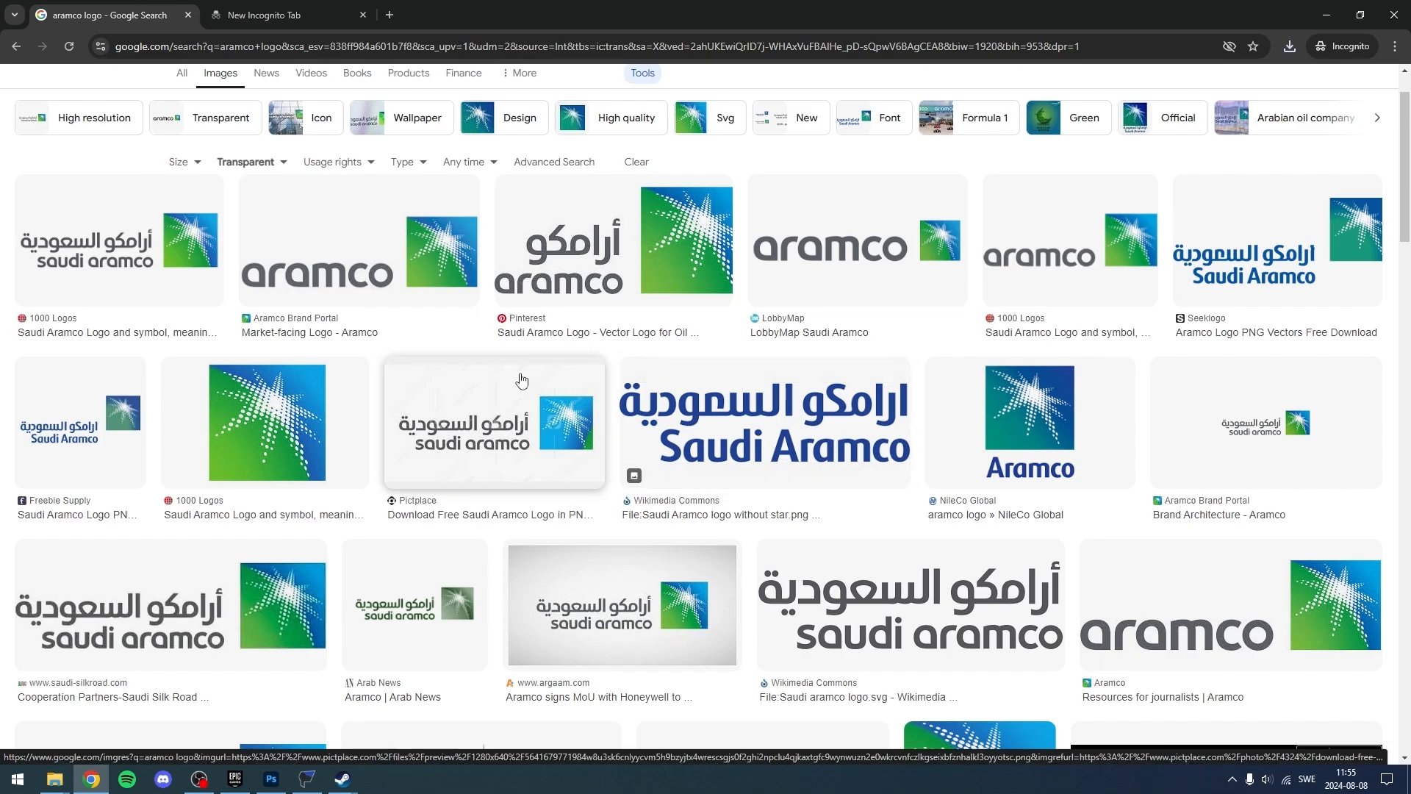
{"action": "scroll", "coordinate": [765, 425], "scroll_direction": "down", "scroll_amount": 1}
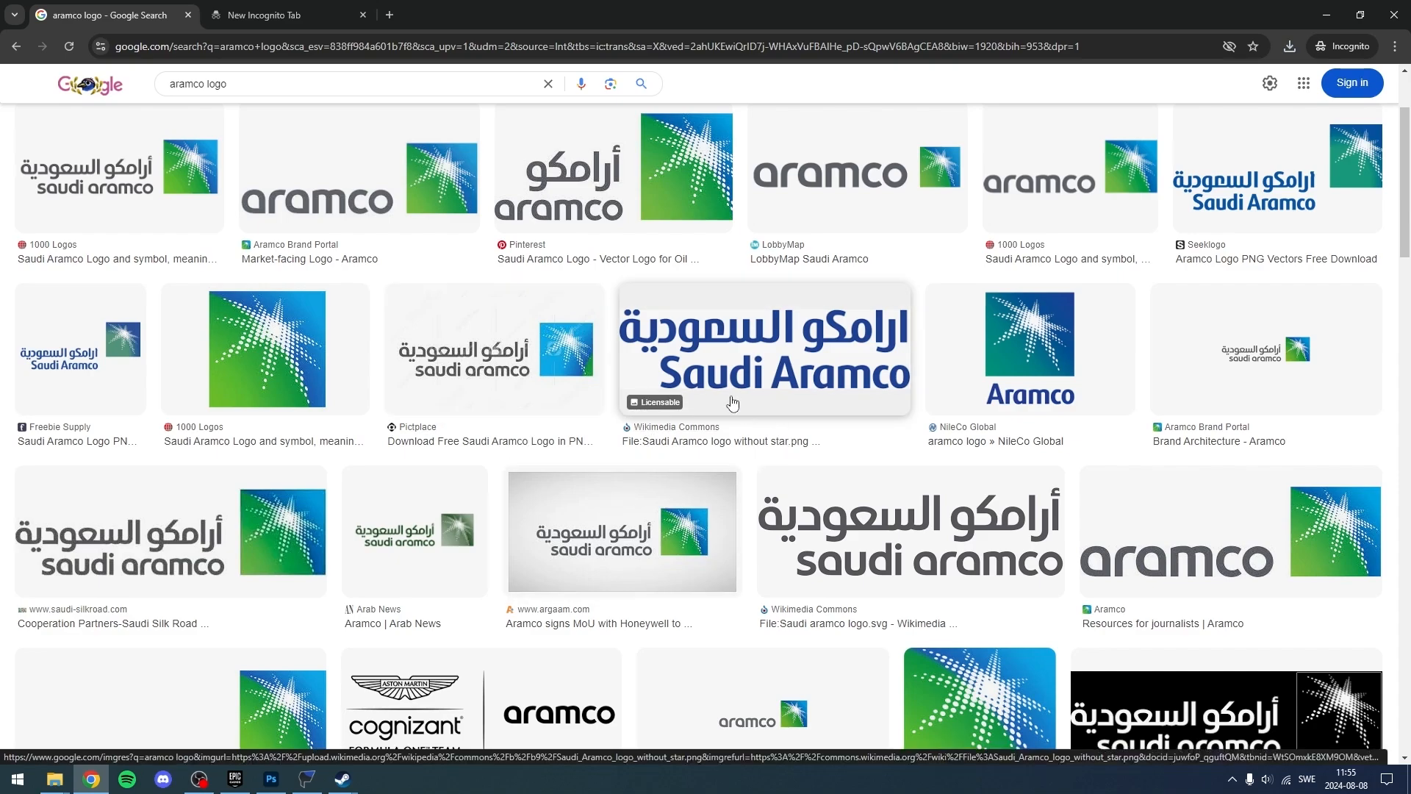
{"action": "scroll", "coordinate": [853, 444], "scroll_direction": "down", "scroll_amount": 1}
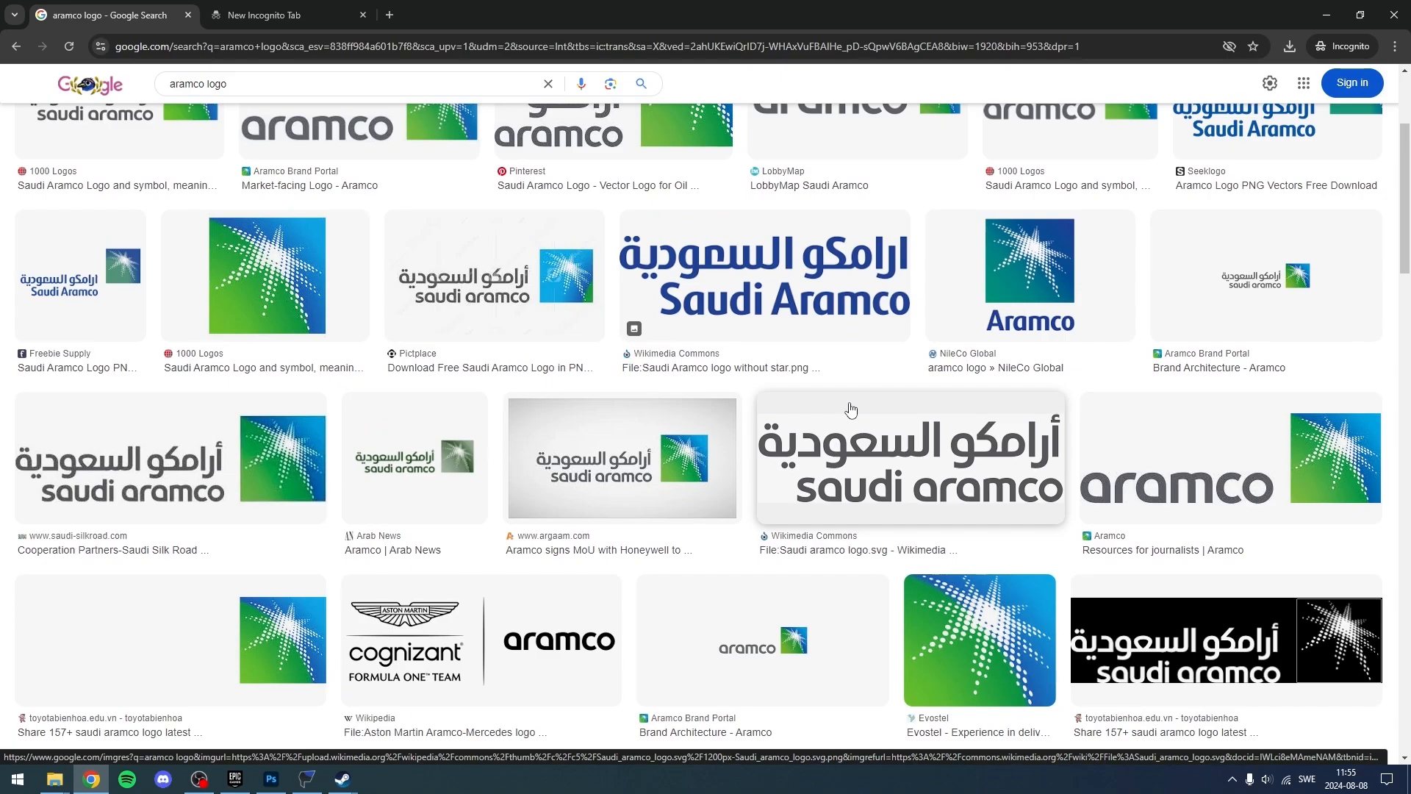
{"action": "scroll", "coordinate": [851, 410], "scroll_direction": "down", "scroll_amount": 10}
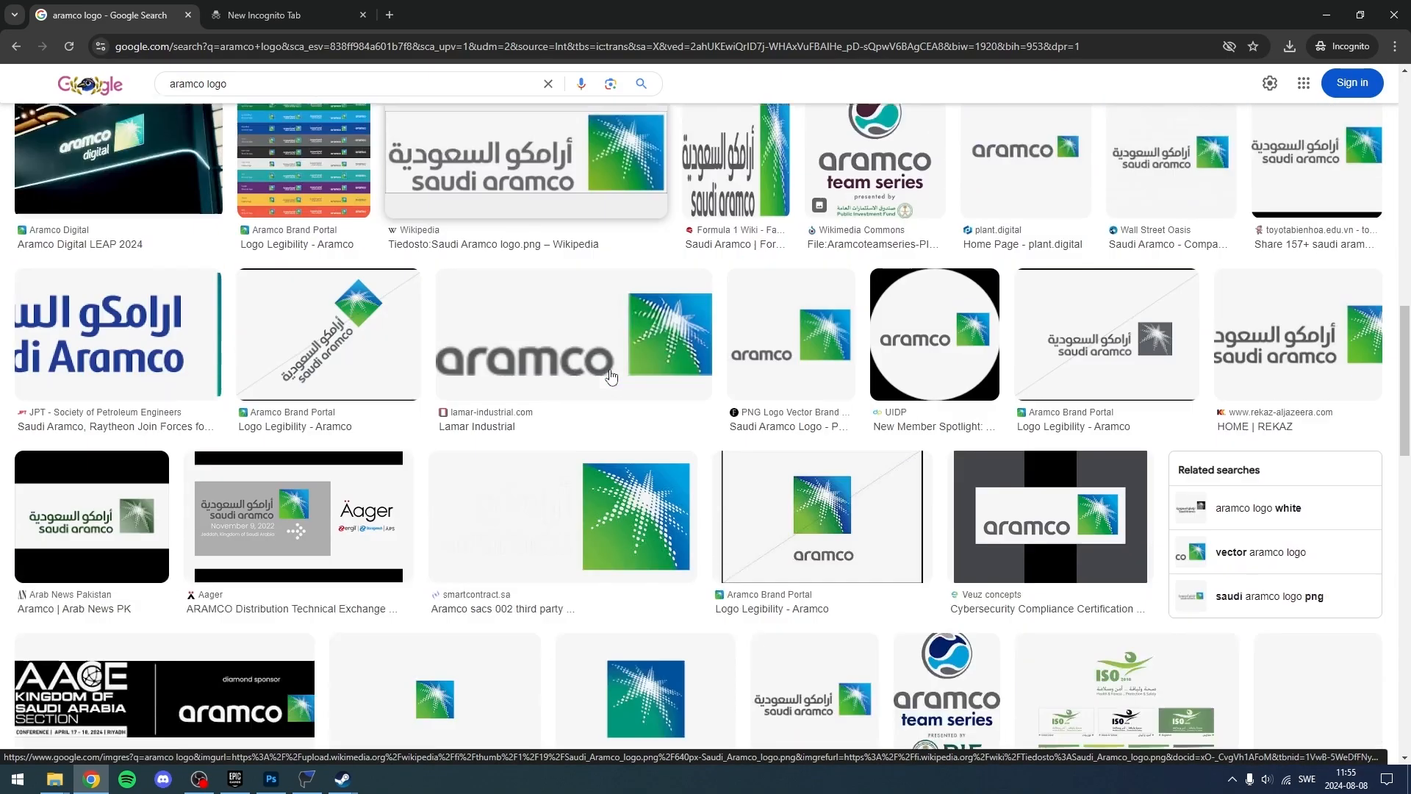
{"action": "scroll", "coordinate": [610, 376], "scroll_direction": "down", "scroll_amount": 11}
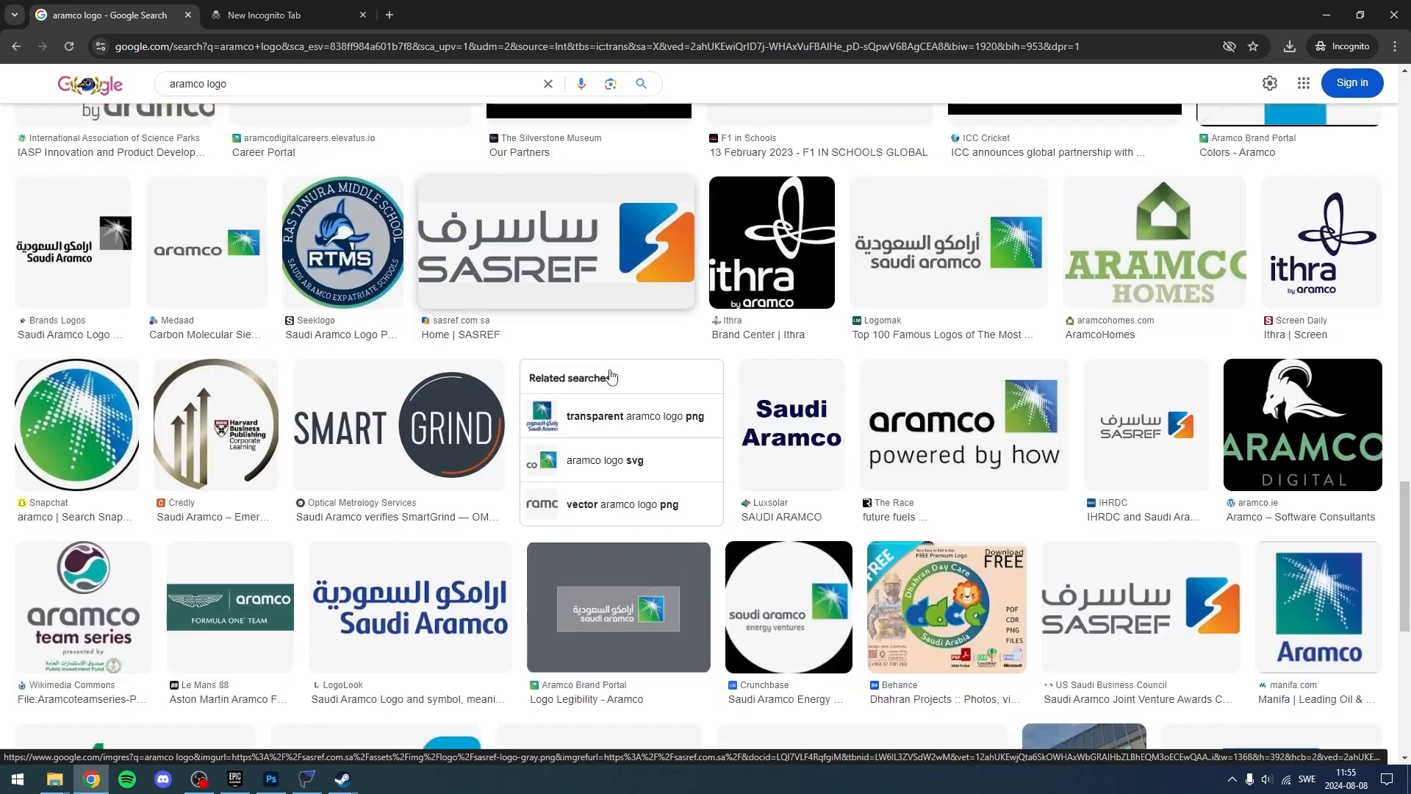
{"action": "scroll", "coordinate": [610, 376], "scroll_direction": "down", "scroll_amount": 6}
{"action": "scroll", "coordinate": [526, 464], "scroll_direction": "up", "scroll_amount": 12}
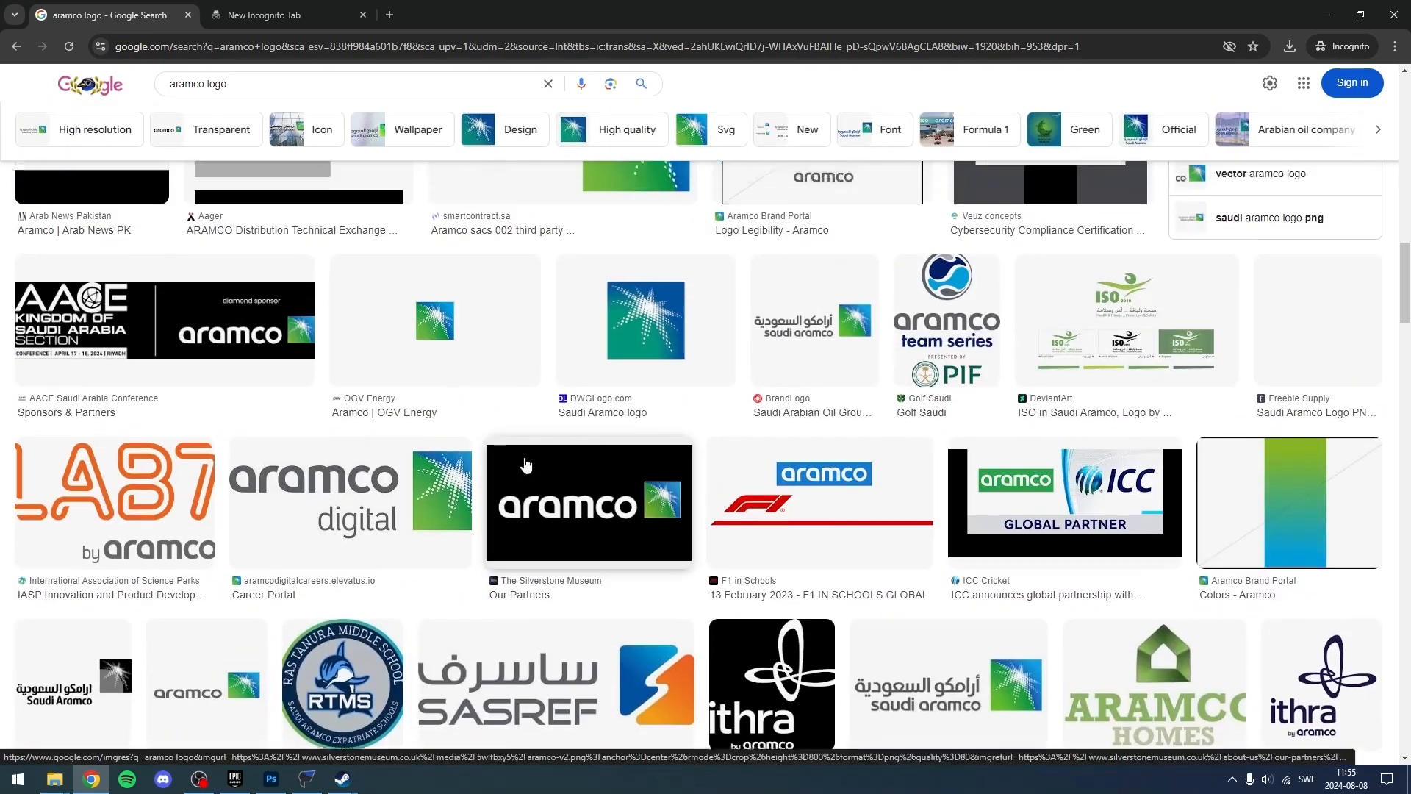
{"action": "scroll", "coordinate": [526, 465], "scroll_direction": "up", "scroll_amount": 12}
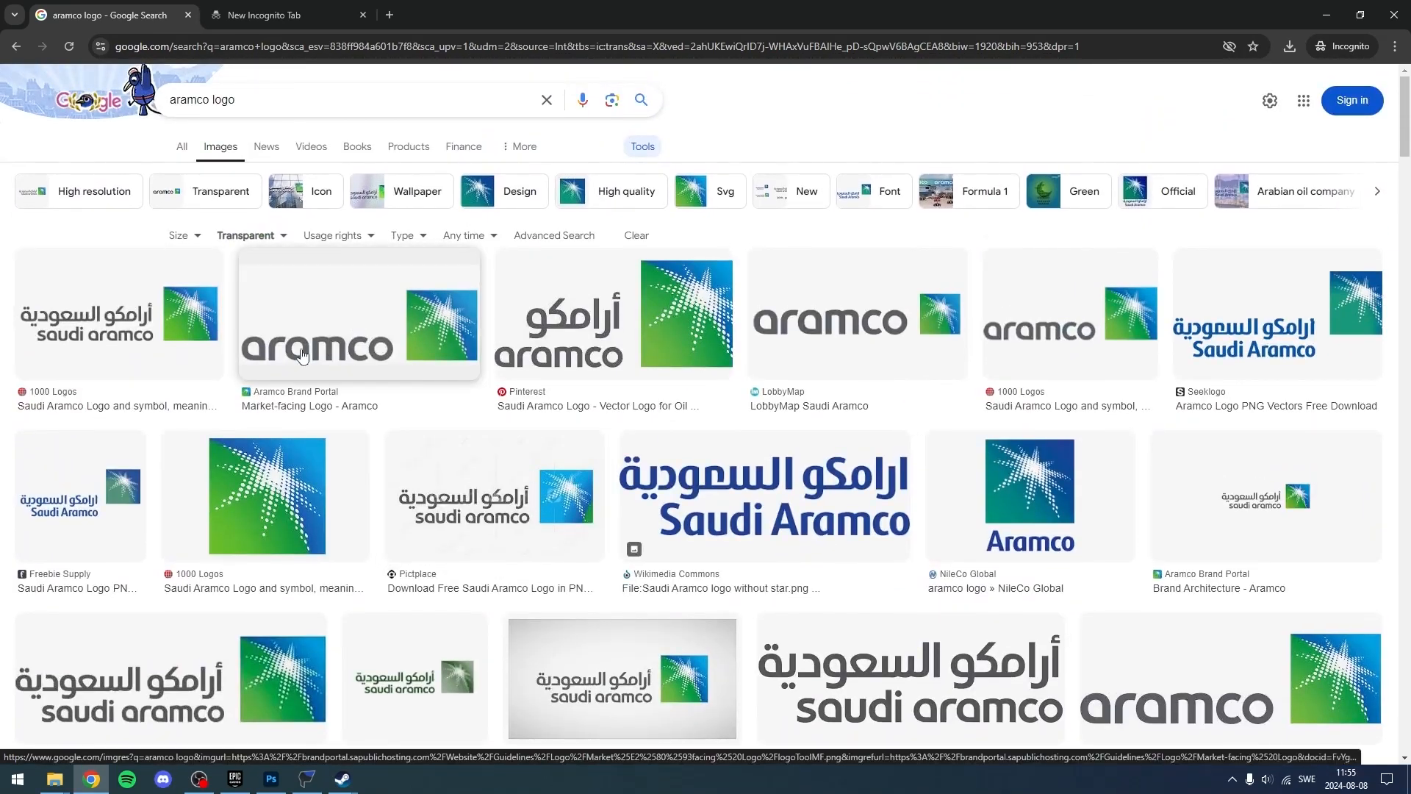
{"action": "left_click", "coordinate": [397, 316]}
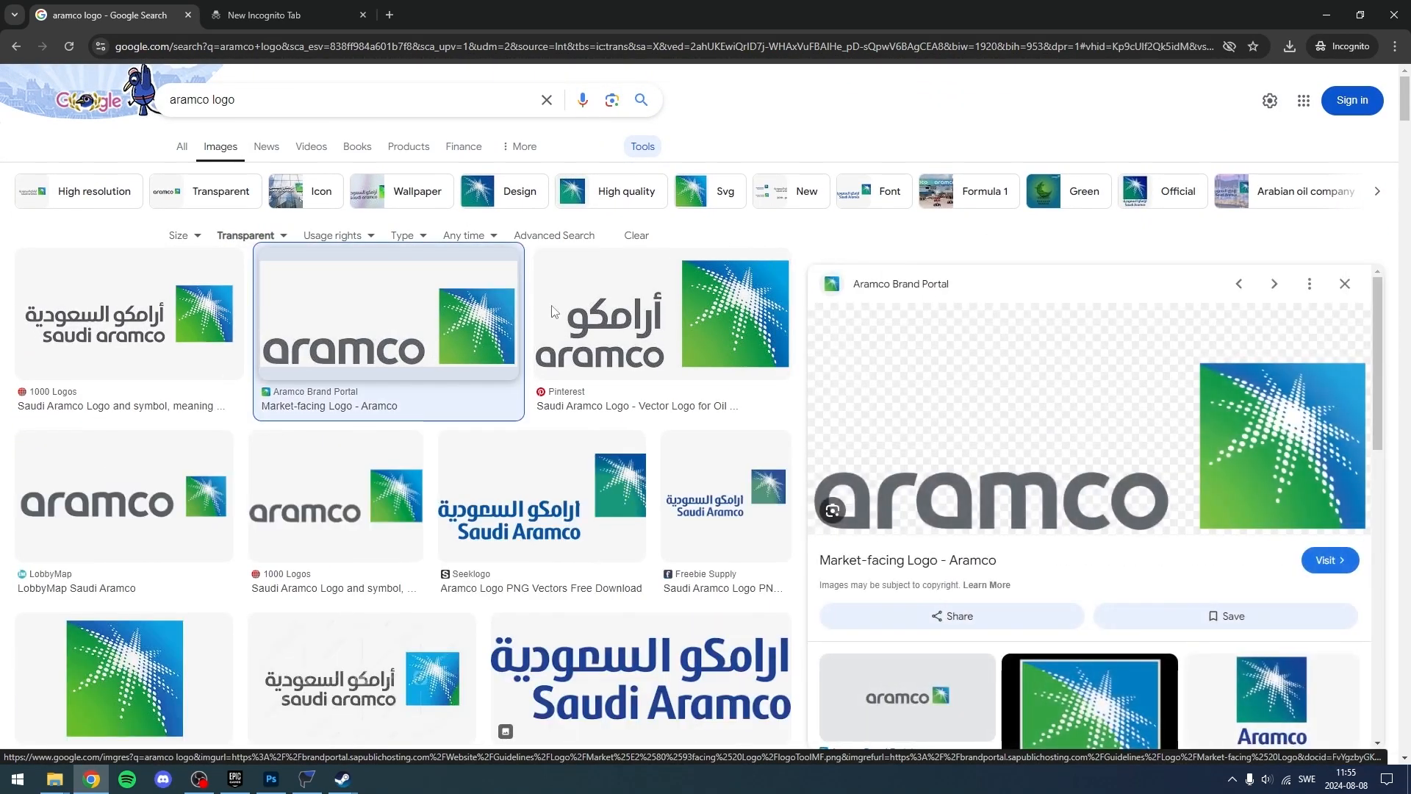
{"action": "left_click", "coordinate": [1345, 284]}
{"action": "left_click", "coordinate": [406, 371]}
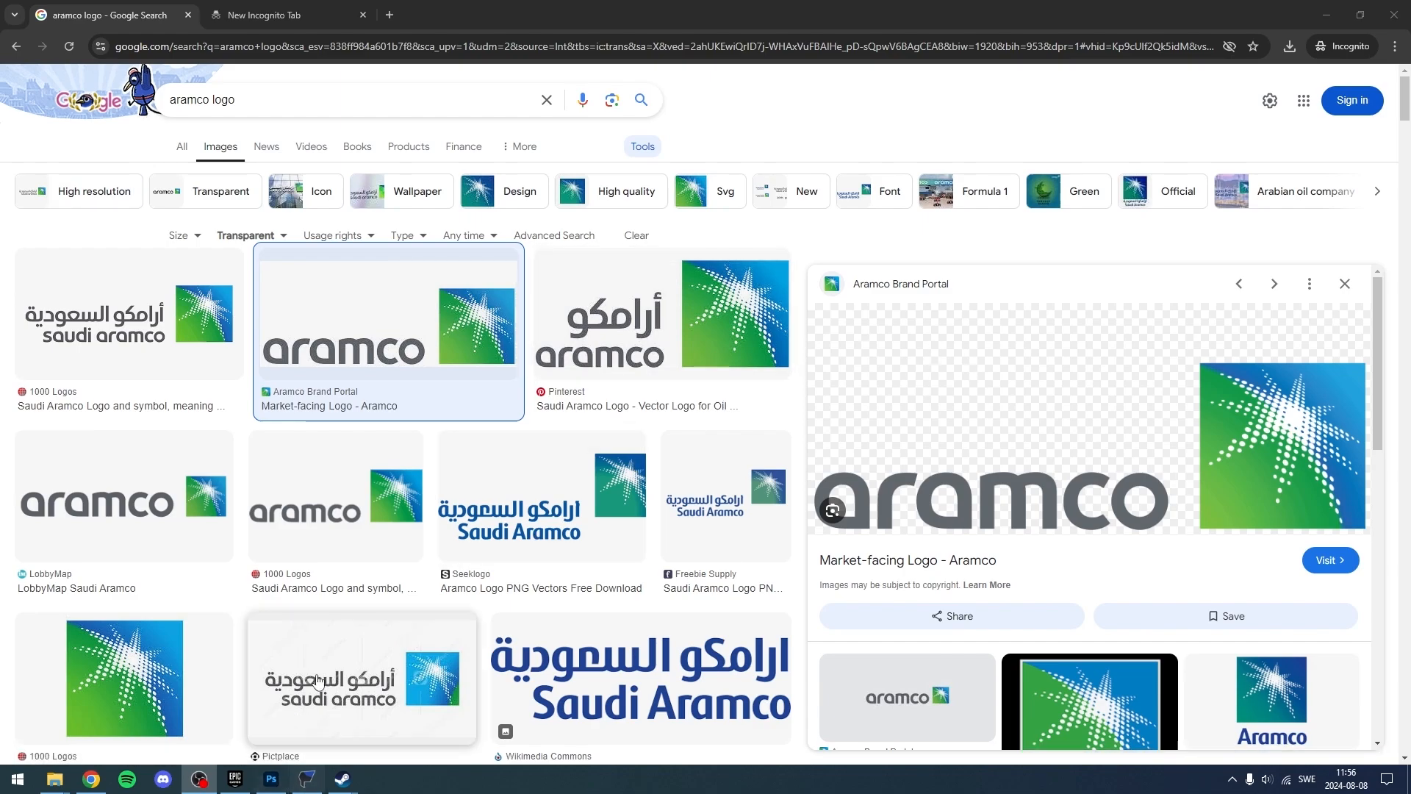
- Open Abaos_Logo.png and Abaos_Logo_Colour.png from the SponsorLogos folder in Photoshop
{"action": "mouse_move", "coordinate": [263, 790]}
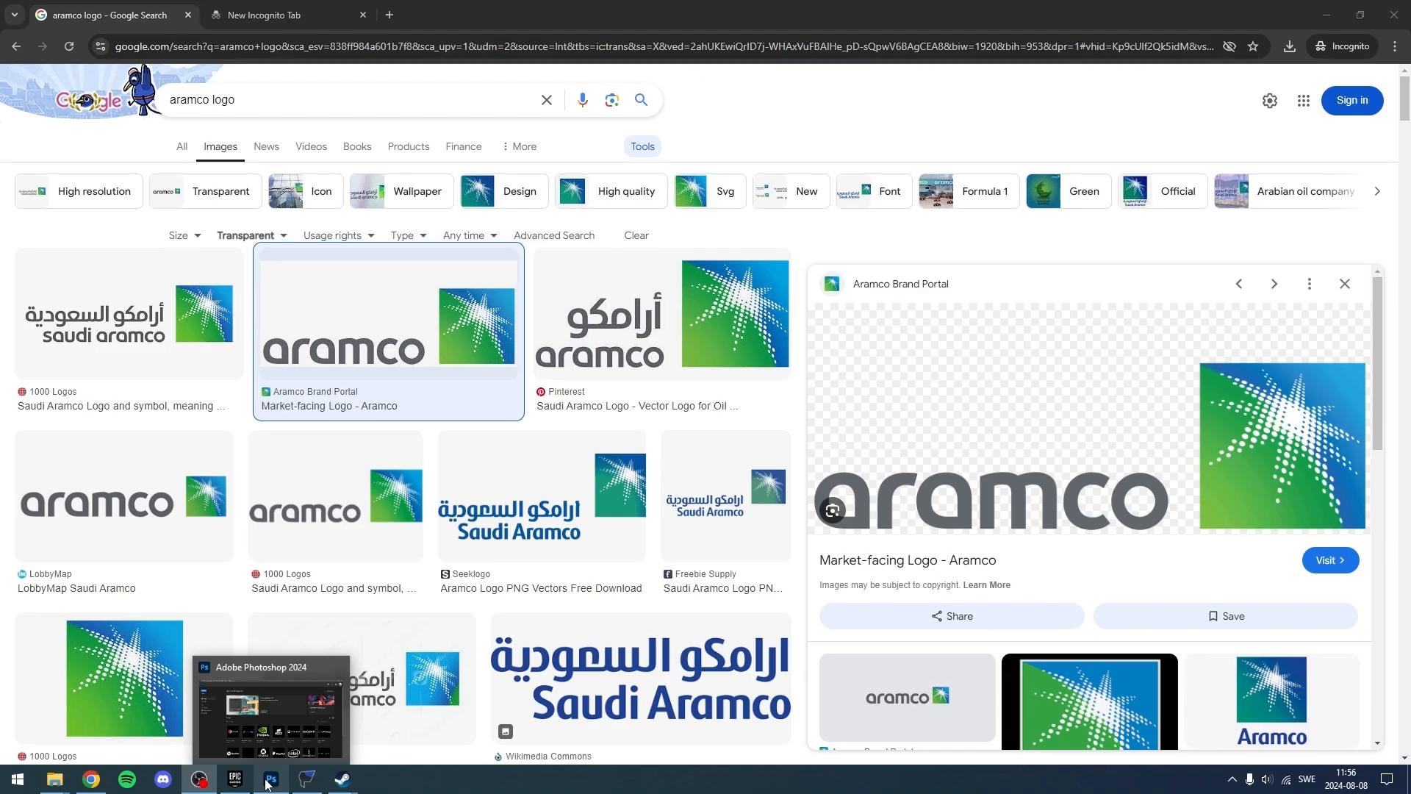
{"action": "left_click", "coordinate": [266, 783]}
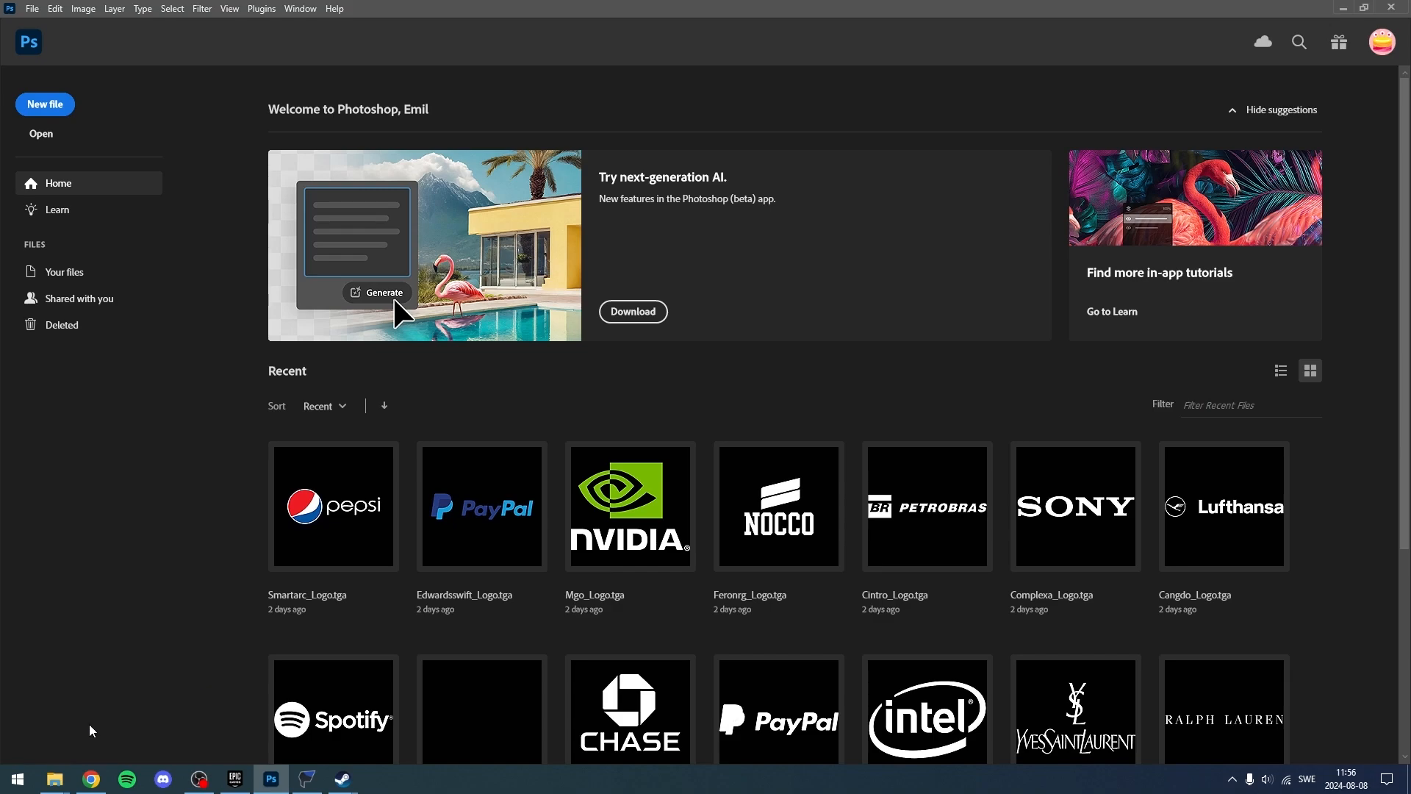
{"action": "mouse_move", "coordinate": [56, 780]}
{"action": "left_click", "coordinate": [184, 706]}
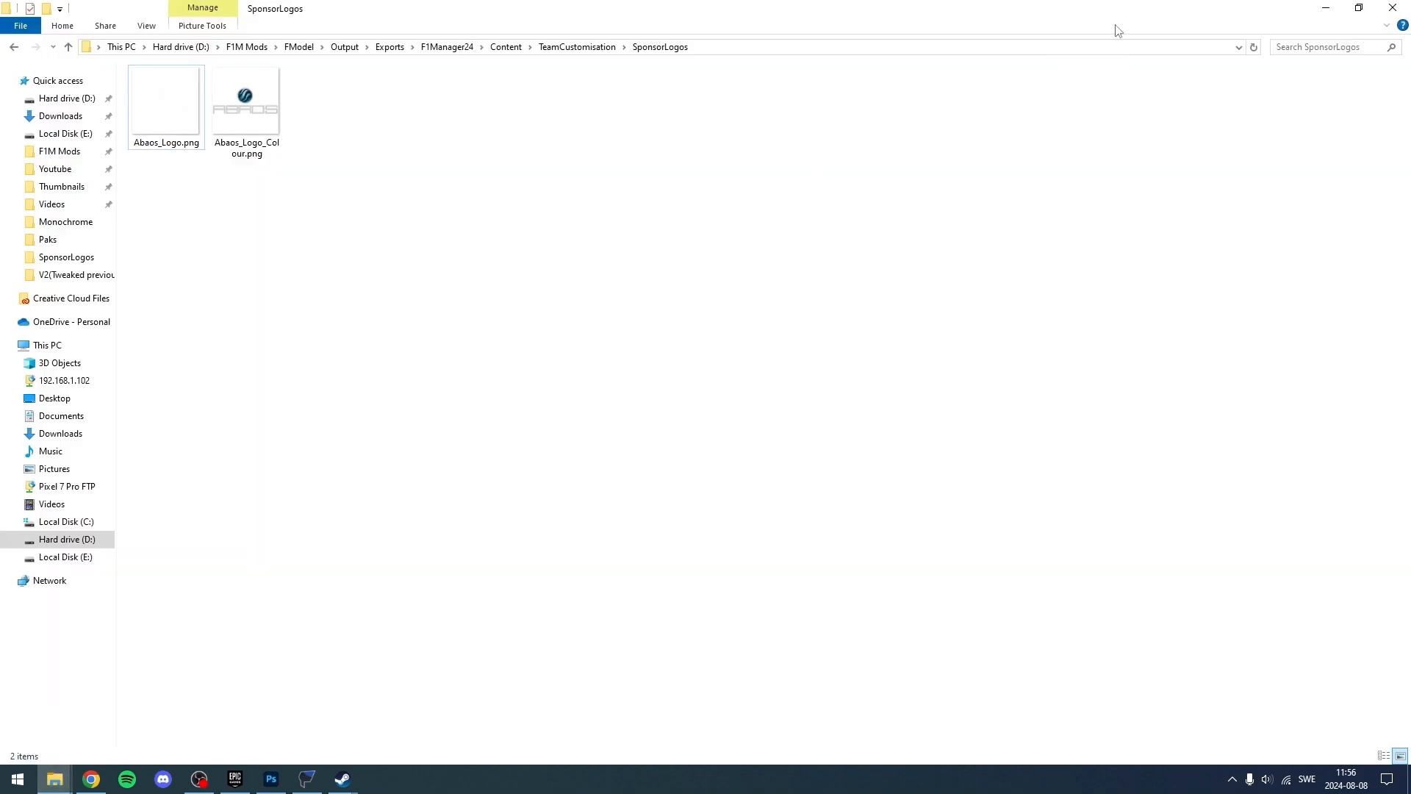
{"action": "left_click", "coordinate": [1367, 7]}
{"action": "left_click_drag", "start_coordinate": [573, 270], "coordinate": [315, 177]}
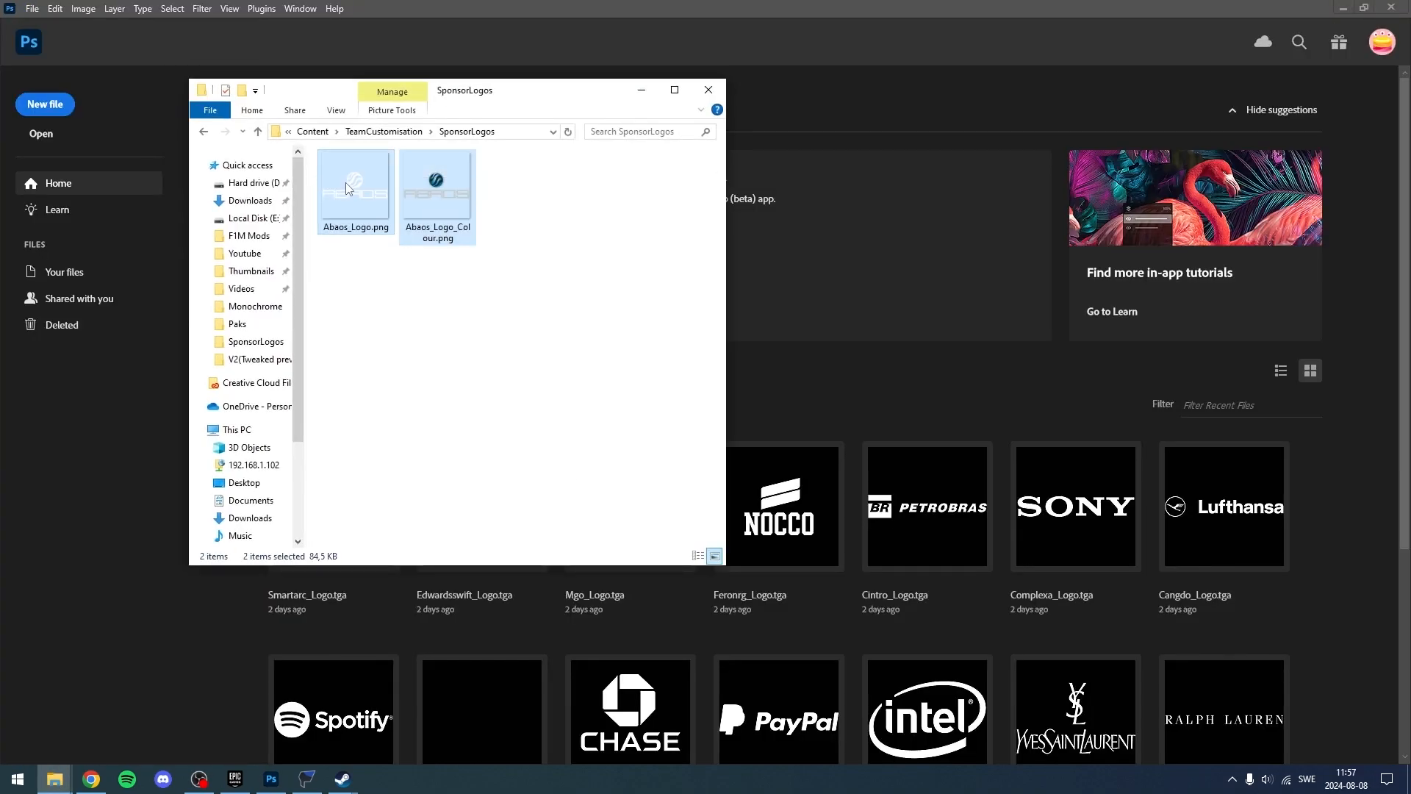
{"action": "left_click_drag", "start_coordinate": [437, 187], "coordinate": [932, 126]}
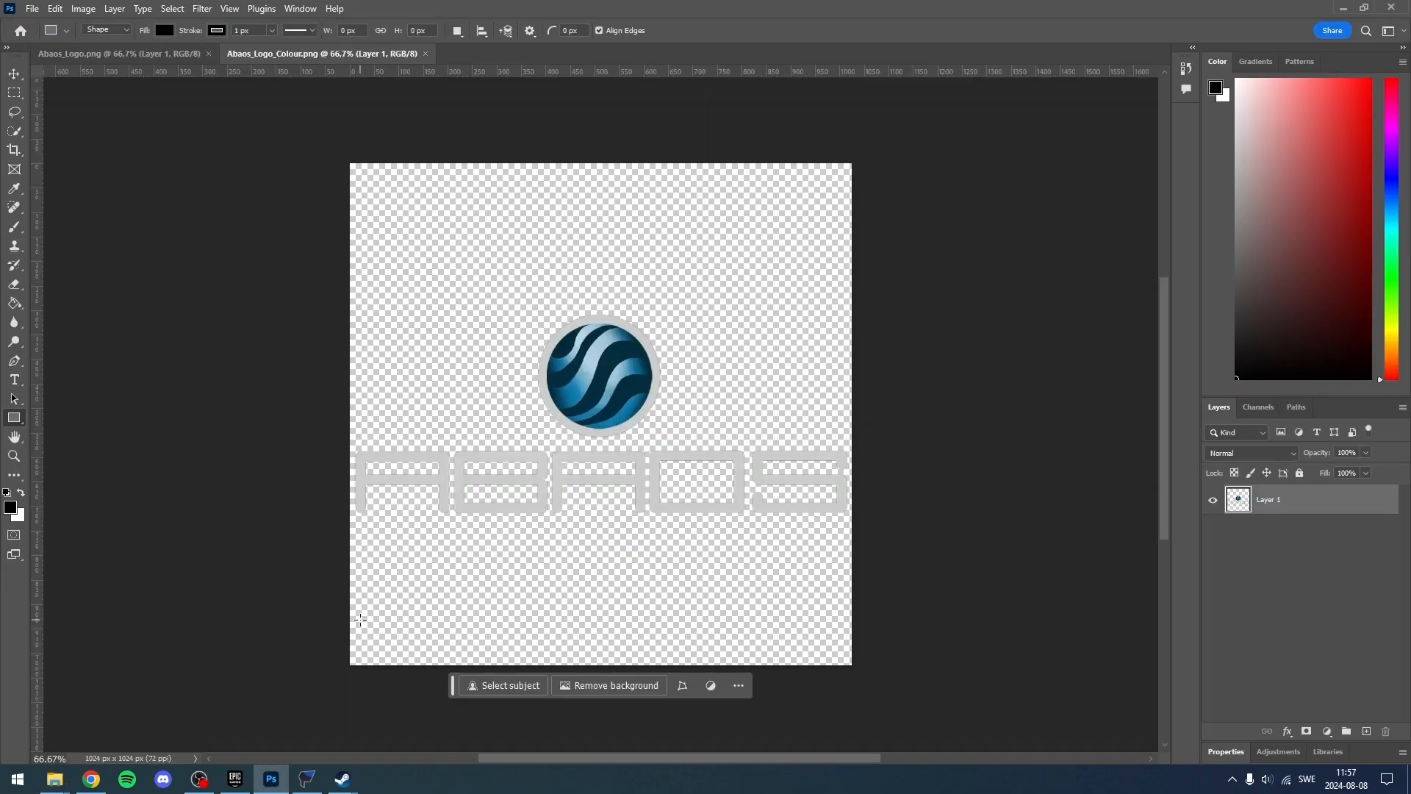
- Place logoToolMF.png from Downloads into the Abaos_Logo_Colour.png document at its fitted size and delete Layer 1 with the original Abaos logo
{"action": "right_click", "coordinate": [61, 790]}
{"action": "left_click", "coordinate": [43, 377]}
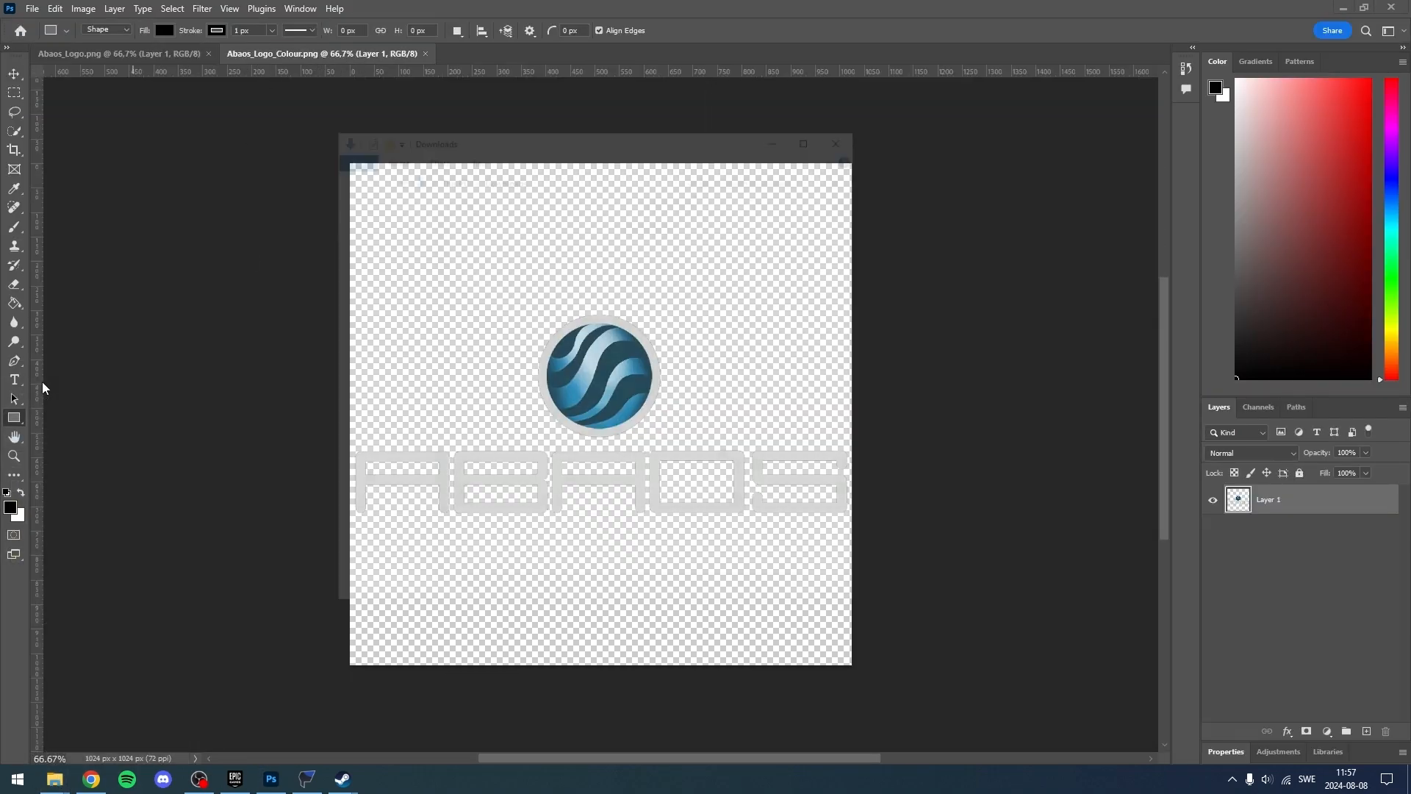
{"action": "left_click_drag", "start_coordinate": [607, 151], "coordinate": [1061, 141]}
{"action": "left_click_drag", "start_coordinate": [955, 232], "coordinate": [597, 333]}
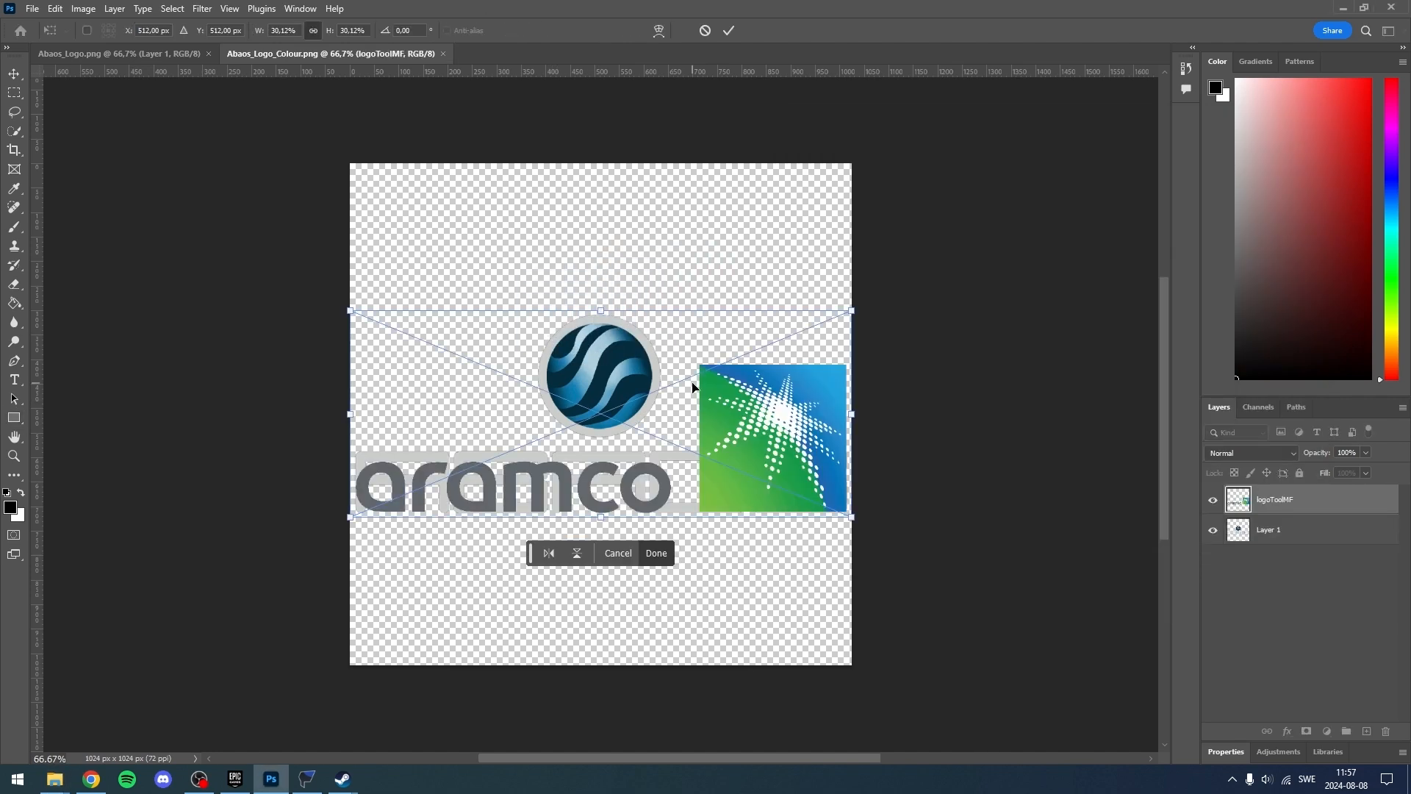
{"action": "left_click", "coordinate": [729, 31]}
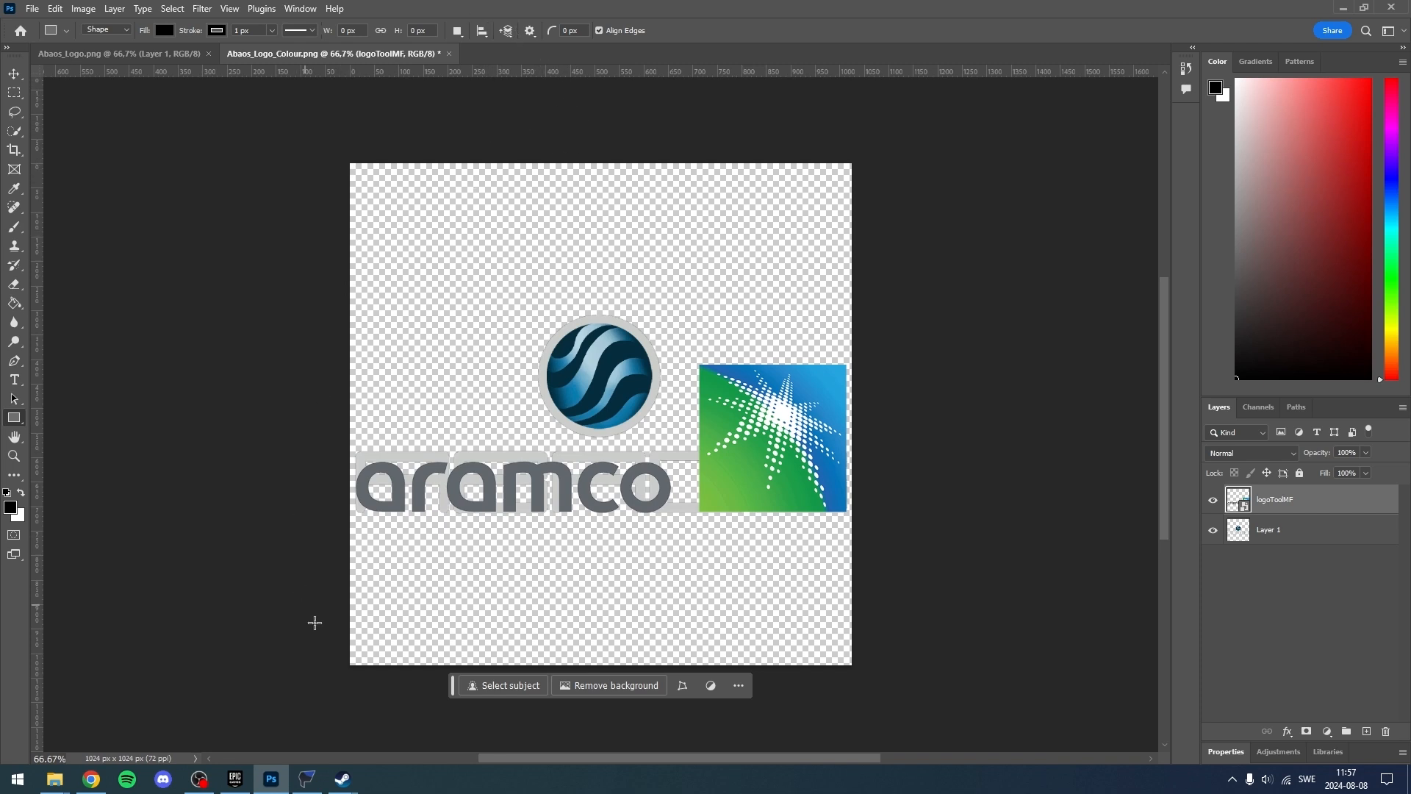
{"action": "left_click", "coordinate": [1345, 528]}
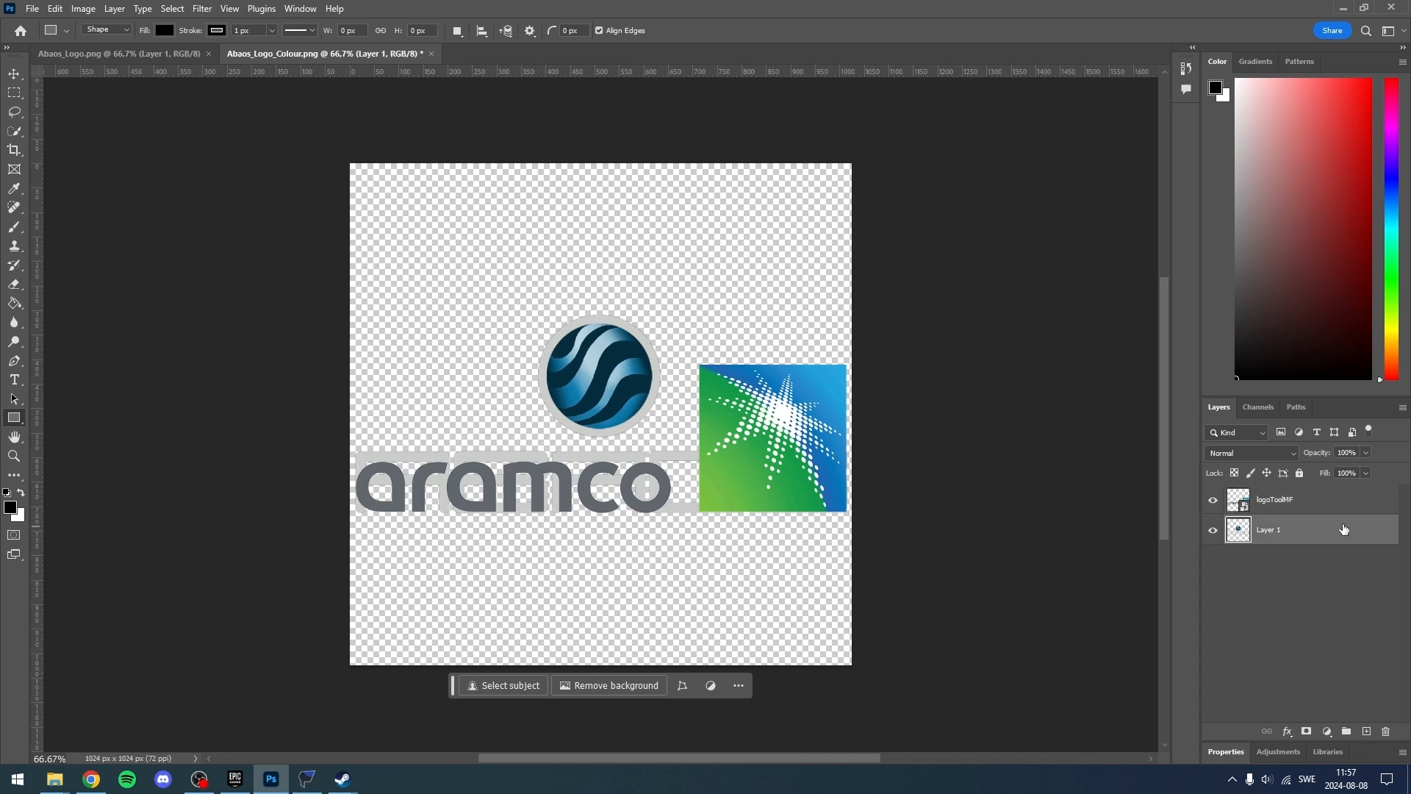
{"action": "key", "text": "Delete"}
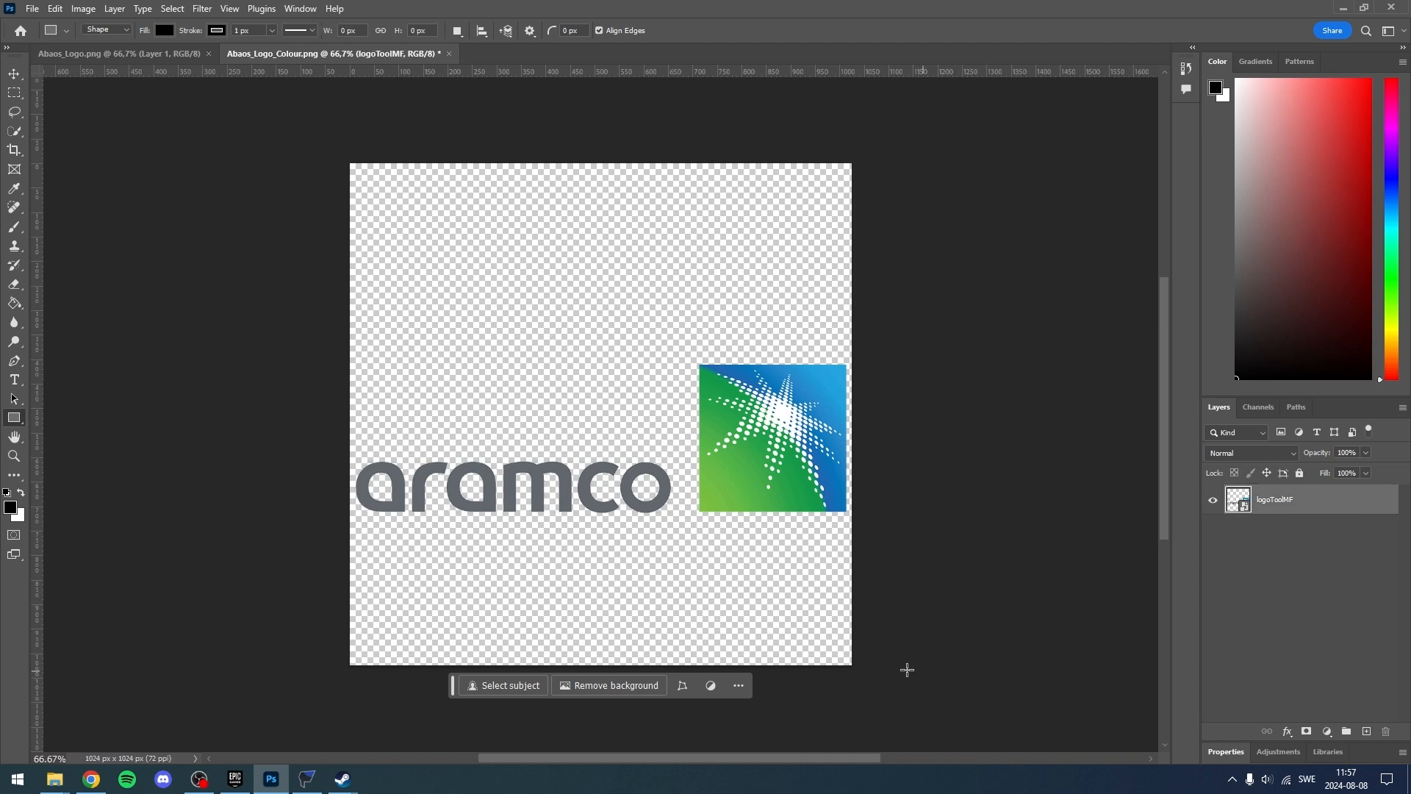
- Scale the aramco logo to about 23.76% near the middle of the canvas and order the Abaos_Logo_Colour.png document before Abaos_Logo.png
{"action": "left_click", "coordinate": [7, 74]}
{"action": "left_click_drag", "start_coordinate": [772, 479], "coordinate": [771, 443]}
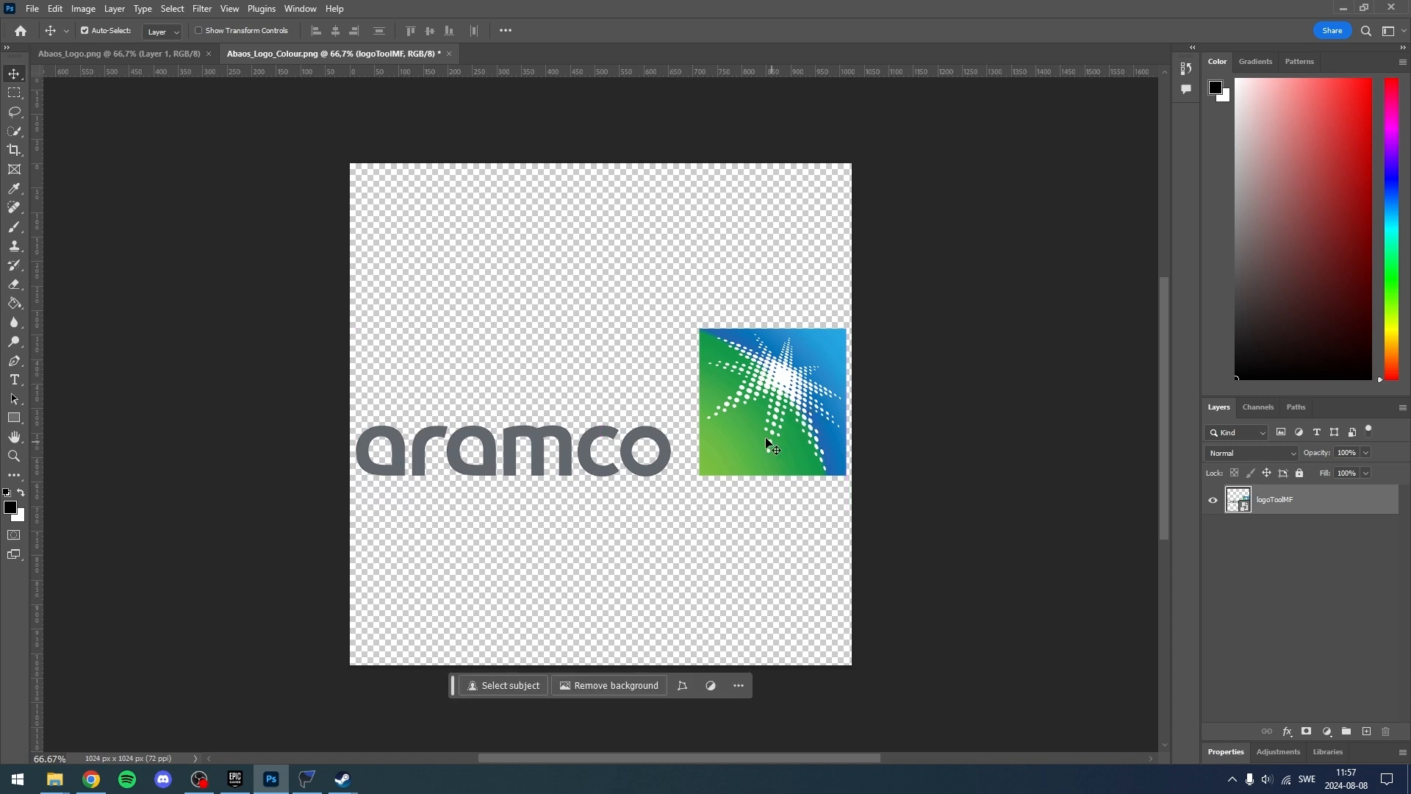
{"action": "key", "text": "ctrl+t"}
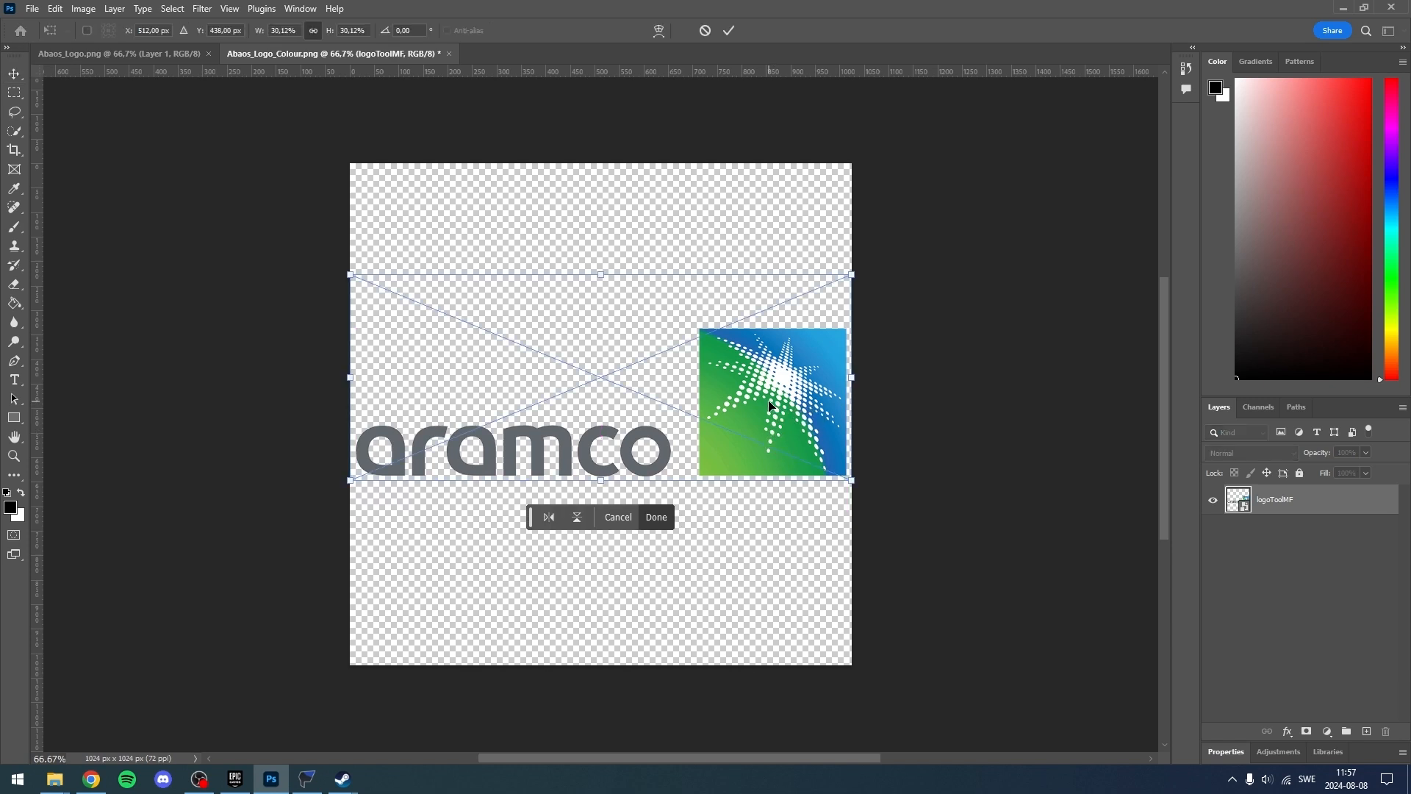
{"action": "left_click_drag", "start_coordinate": [850, 479], "coordinate": [731, 435]}
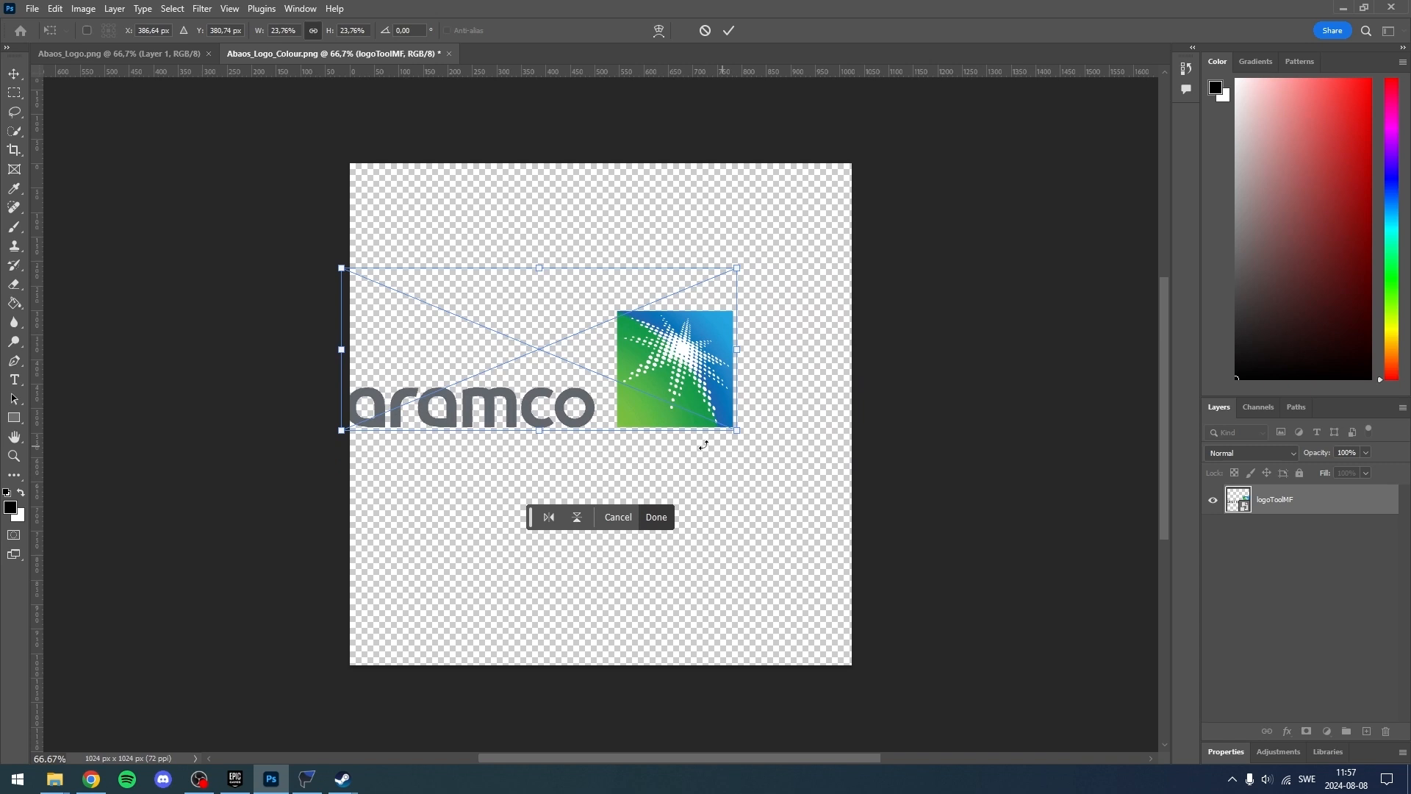
{"action": "left_click_drag", "start_coordinate": [599, 364], "coordinate": [661, 422]}
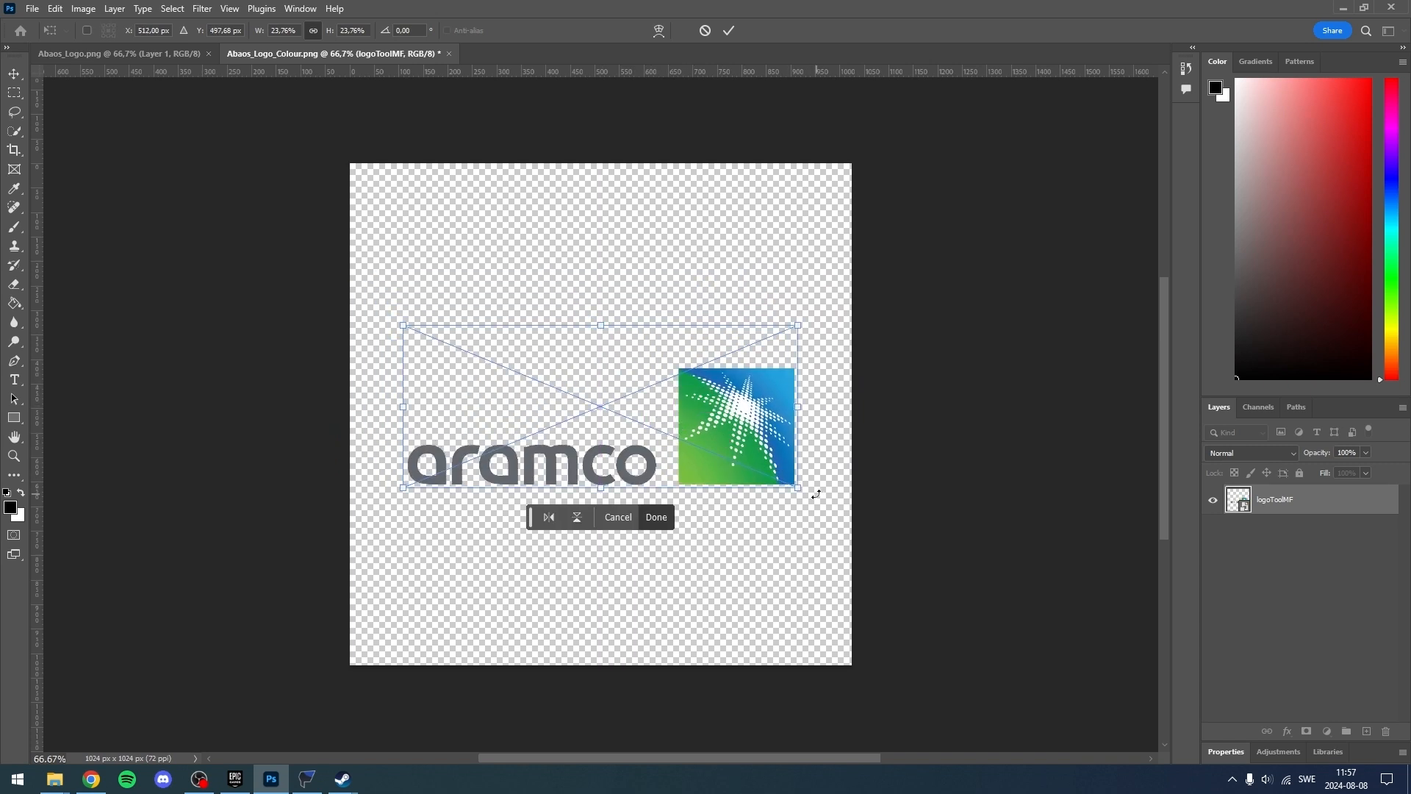
{"action": "left_click", "coordinate": [653, 516]}
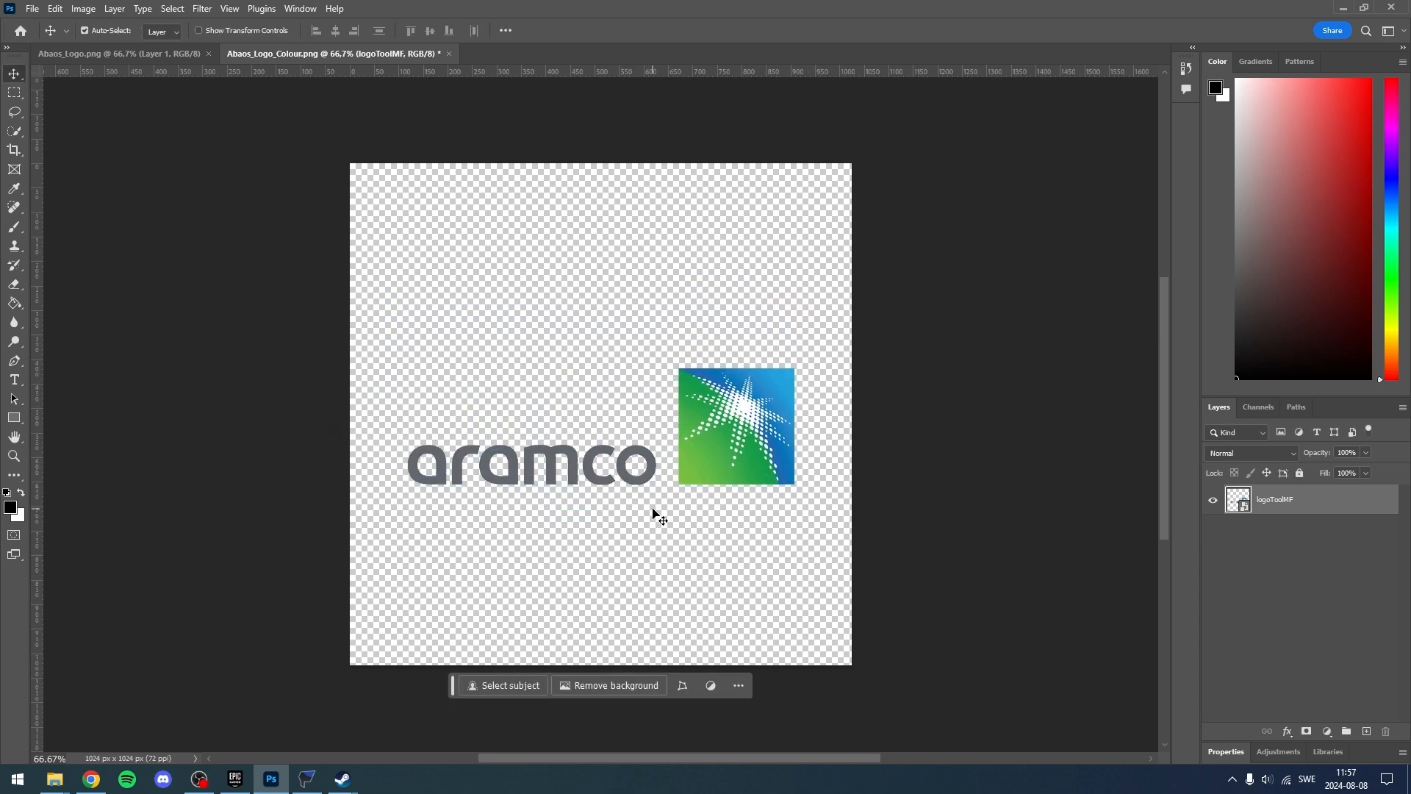
{"action": "left_click_drag", "start_coordinate": [757, 446], "coordinate": [753, 421]}
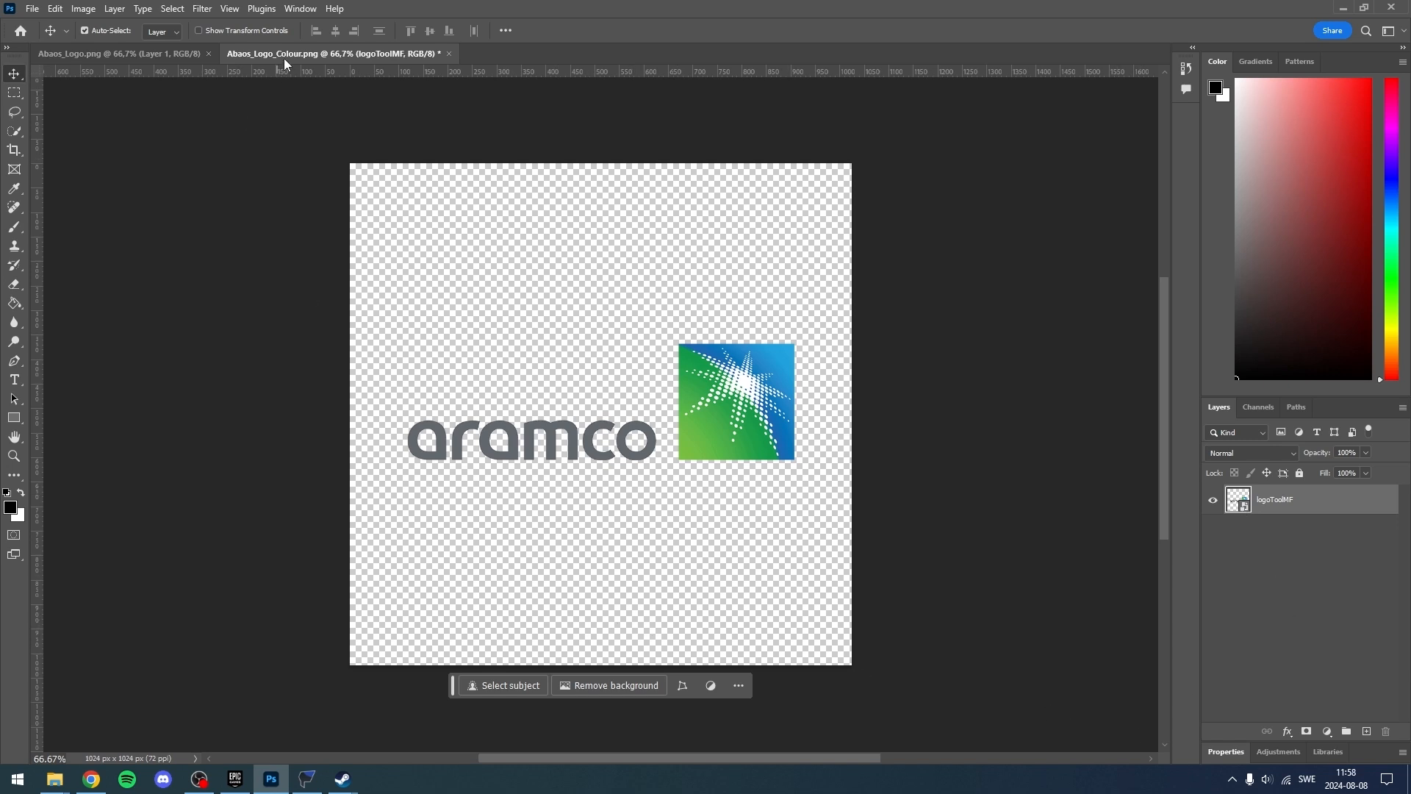
{"action": "left_click_drag", "start_coordinate": [284, 58], "coordinate": [87, 60]}
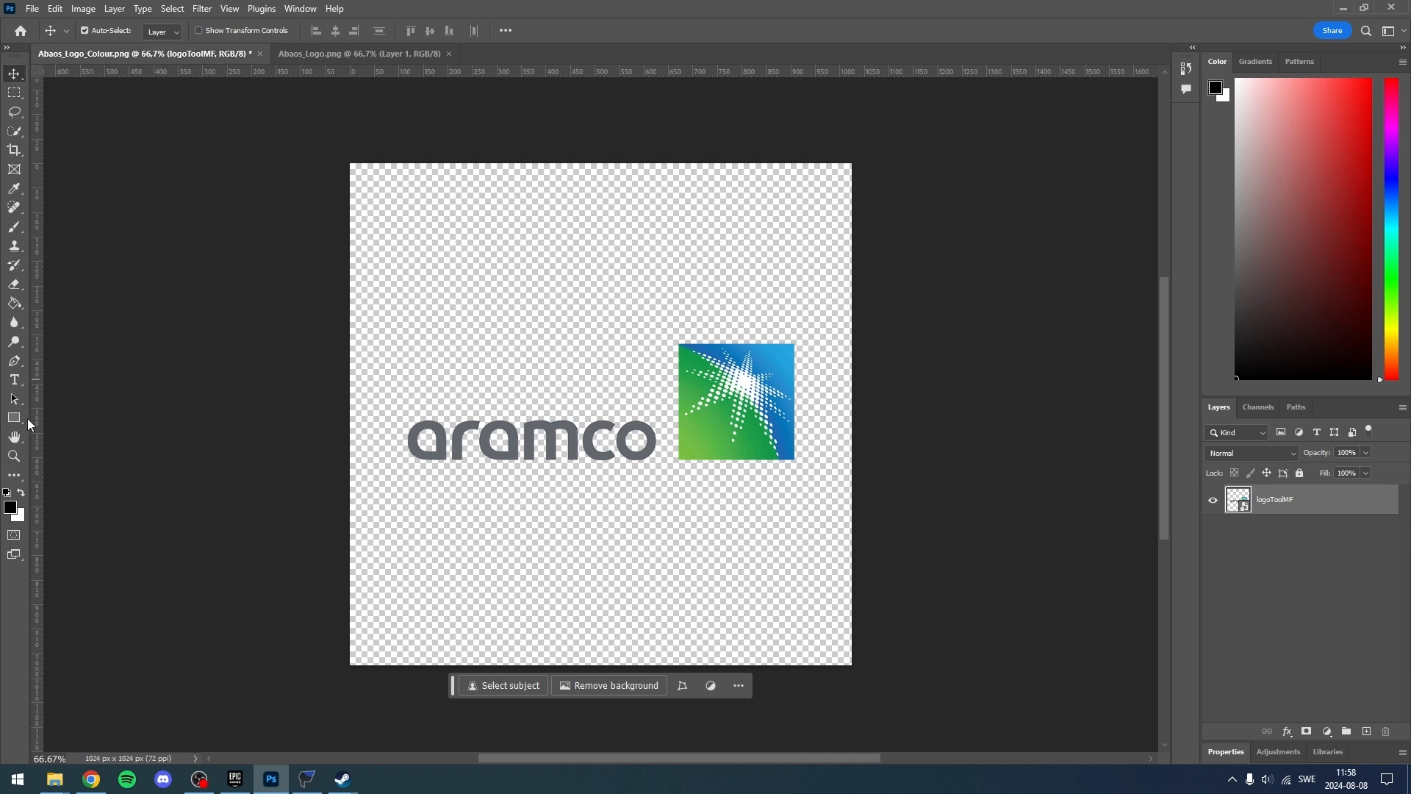
- Draw a black rectangle covering the whole canvas and place its layer beneath the logoToolMF layer
{"action": "left_click", "coordinate": [19, 417]}
{"action": "mouse_move", "coordinate": [324, 676]}
{"action": "left_mouse_down"}
{"action": "mouse_move", "coordinate": [378, 640]}
{"action": "mouse_move", "coordinate": [871, 148]}
{"action": "left_mouse_up"}
{"action": "left_click_drag", "start_coordinate": [1265, 502], "coordinate": [1271, 538]}
{"action": "left_click", "coordinate": [1266, 495]}
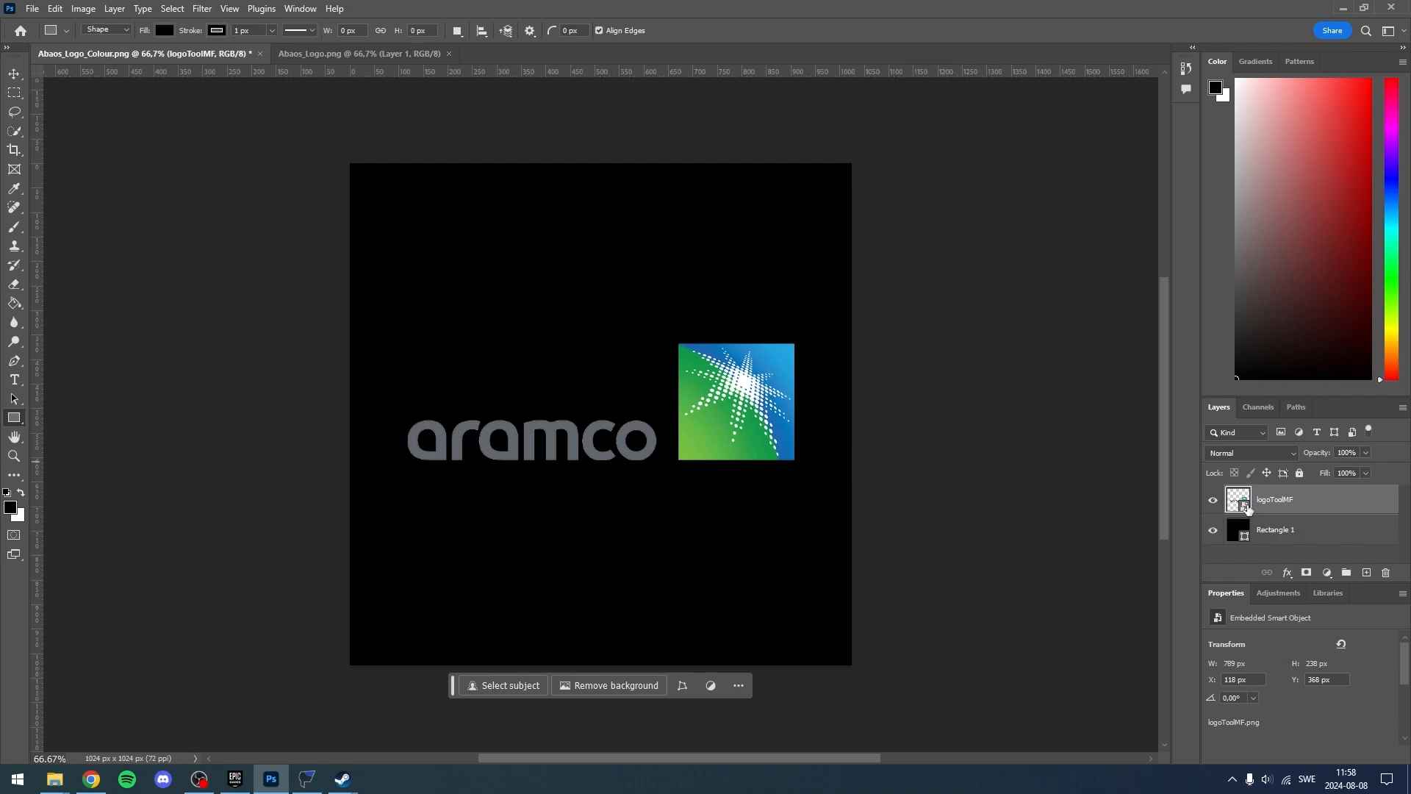
- Load the logoToolMF layer's outline as a selection, save it as a new alpha channel and display only that channel
{"action": "left_click_drag", "start_coordinate": [1248, 508], "coordinate": [1250, 512]}
{"action": "left_click", "coordinate": [1249, 511], "text": "ctrl"}
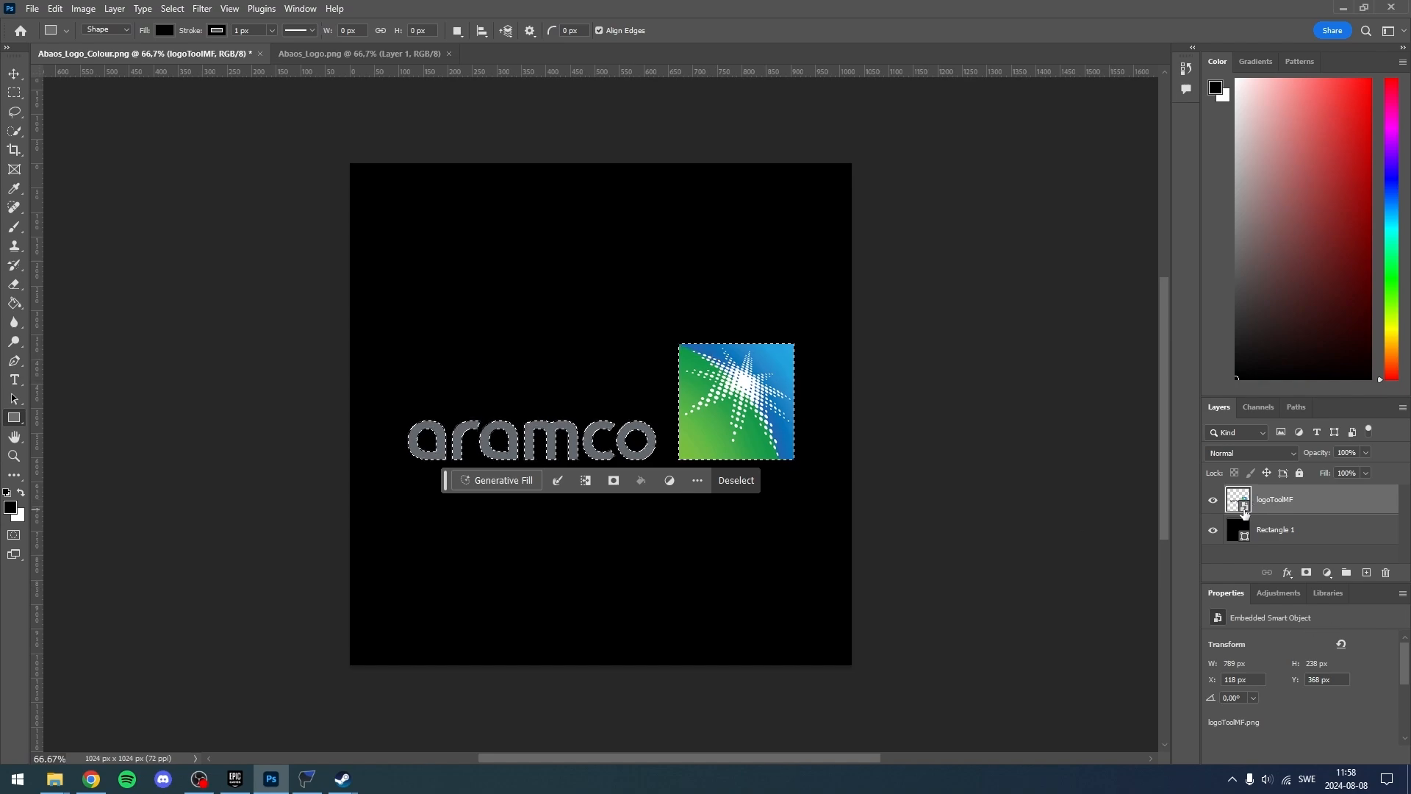
{"action": "right_click", "coordinate": [1293, 511]}
{"action": "left_click", "coordinate": [1331, 565]}
{"action": "left_click", "coordinate": [1247, 406]}
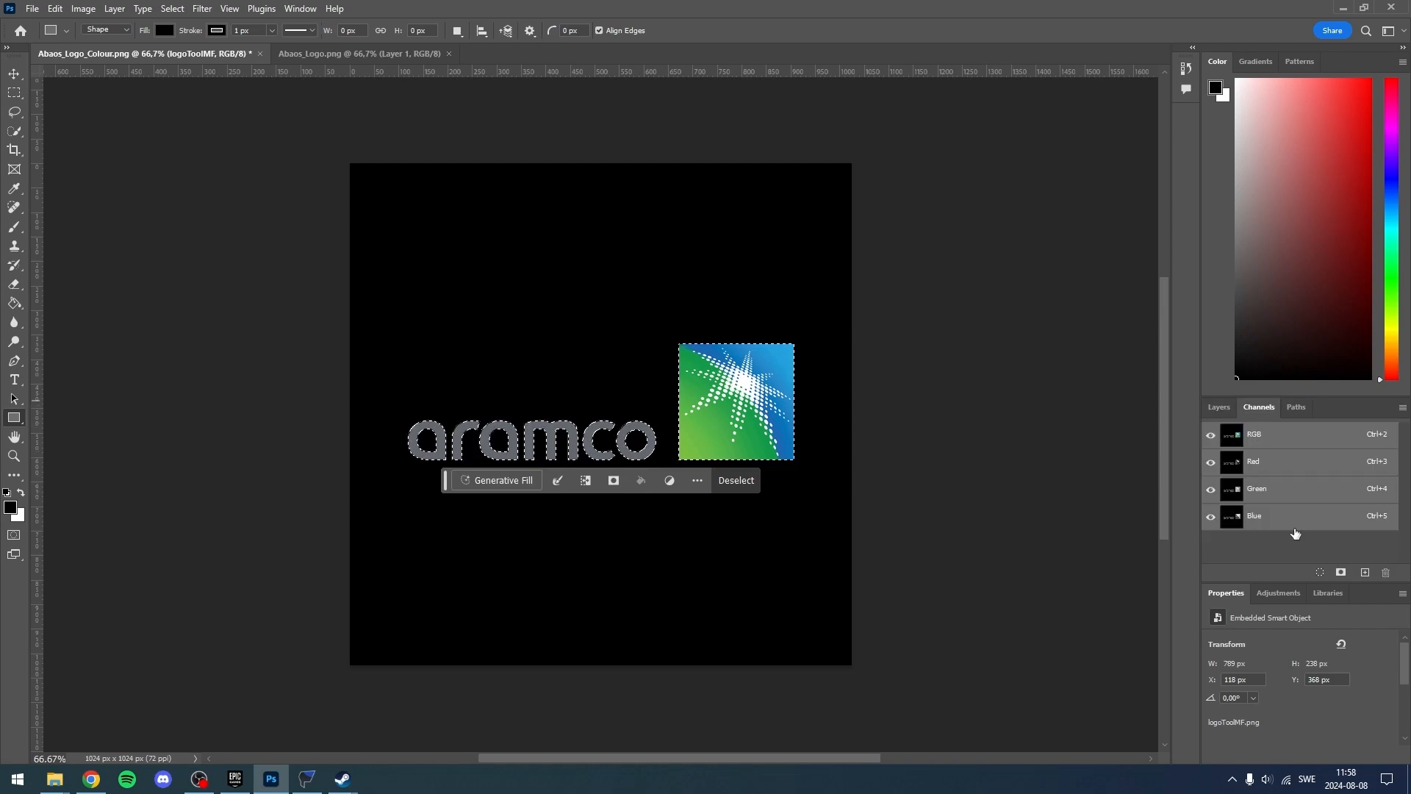
{"action": "left_click", "coordinate": [1339, 572]}
{"action": "left_click", "coordinate": [1317, 547]}
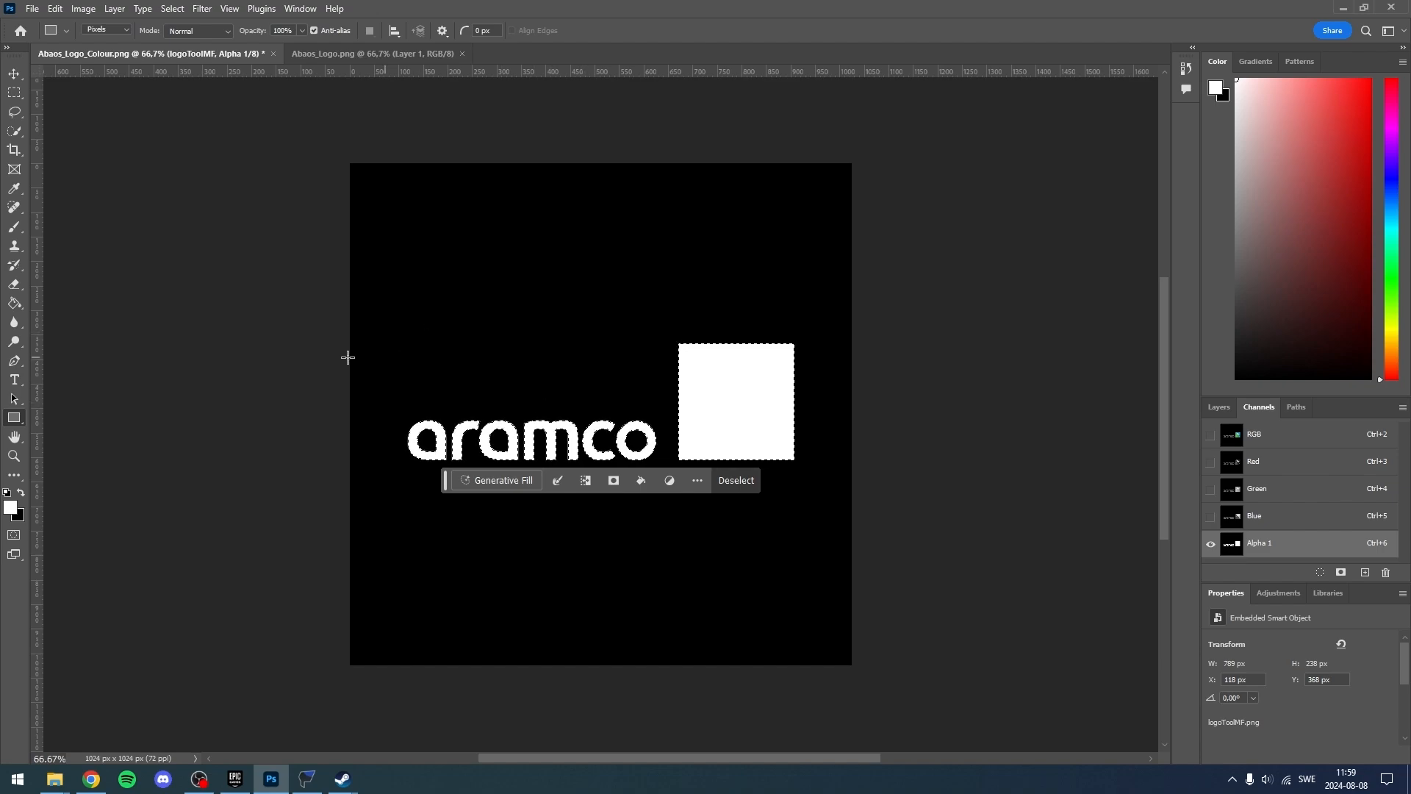
- Start saving a copy of the document in the SponsorLogos folder, reusing the existing Abaos_Logo_Colour file name
{"action": "left_click", "coordinate": [33, 8]}
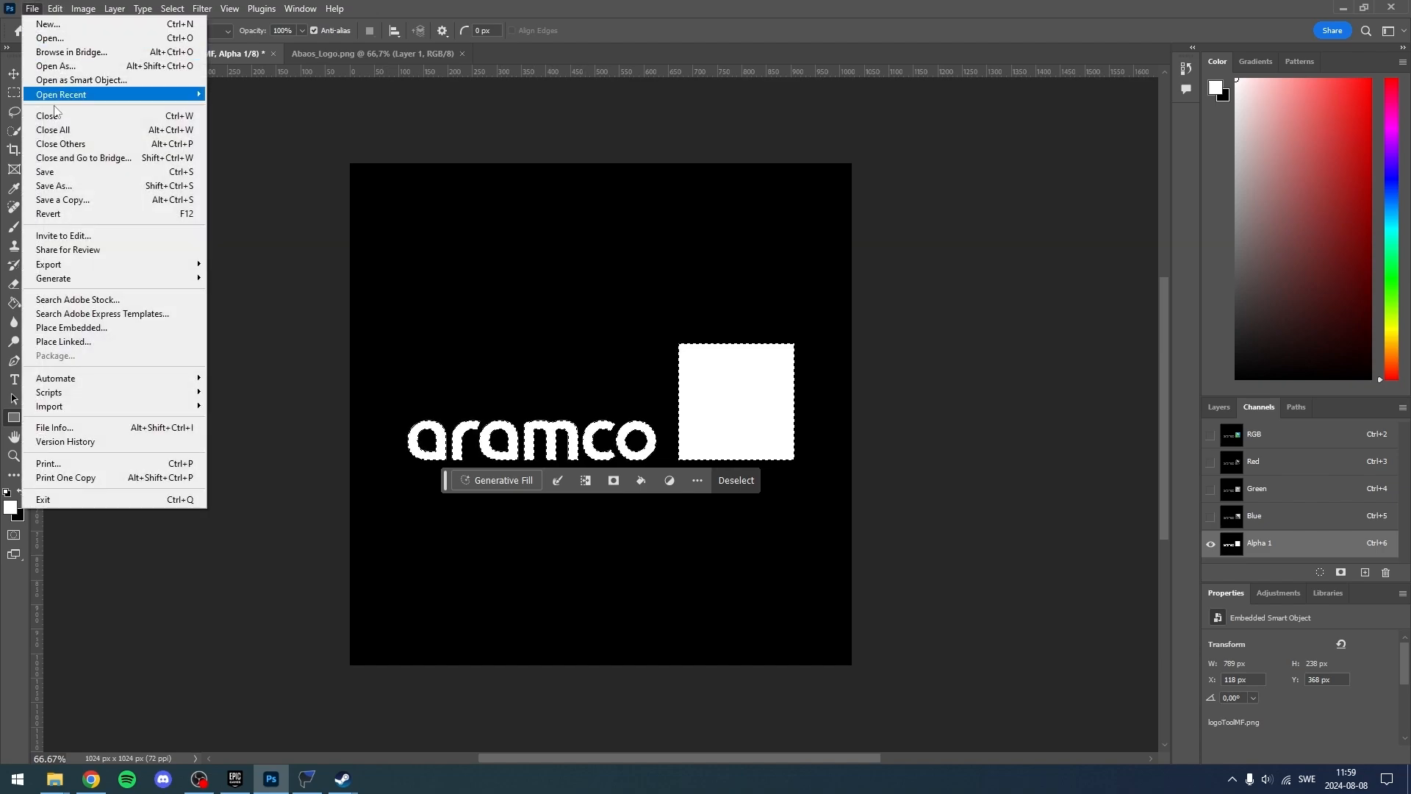
{"action": "left_click", "coordinate": [55, 200]}
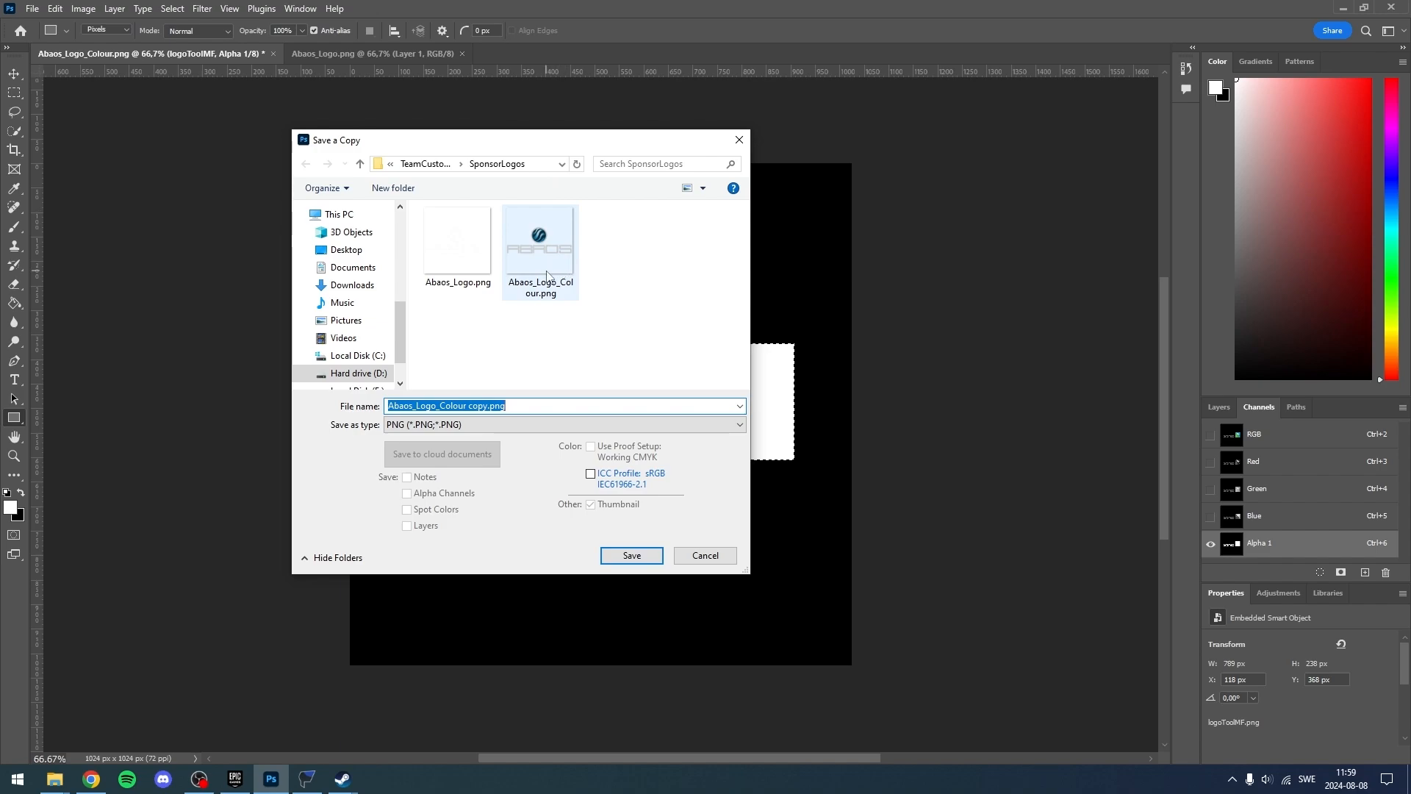
{"action": "left_click_drag", "start_coordinate": [494, 140], "coordinate": [618, 142]}
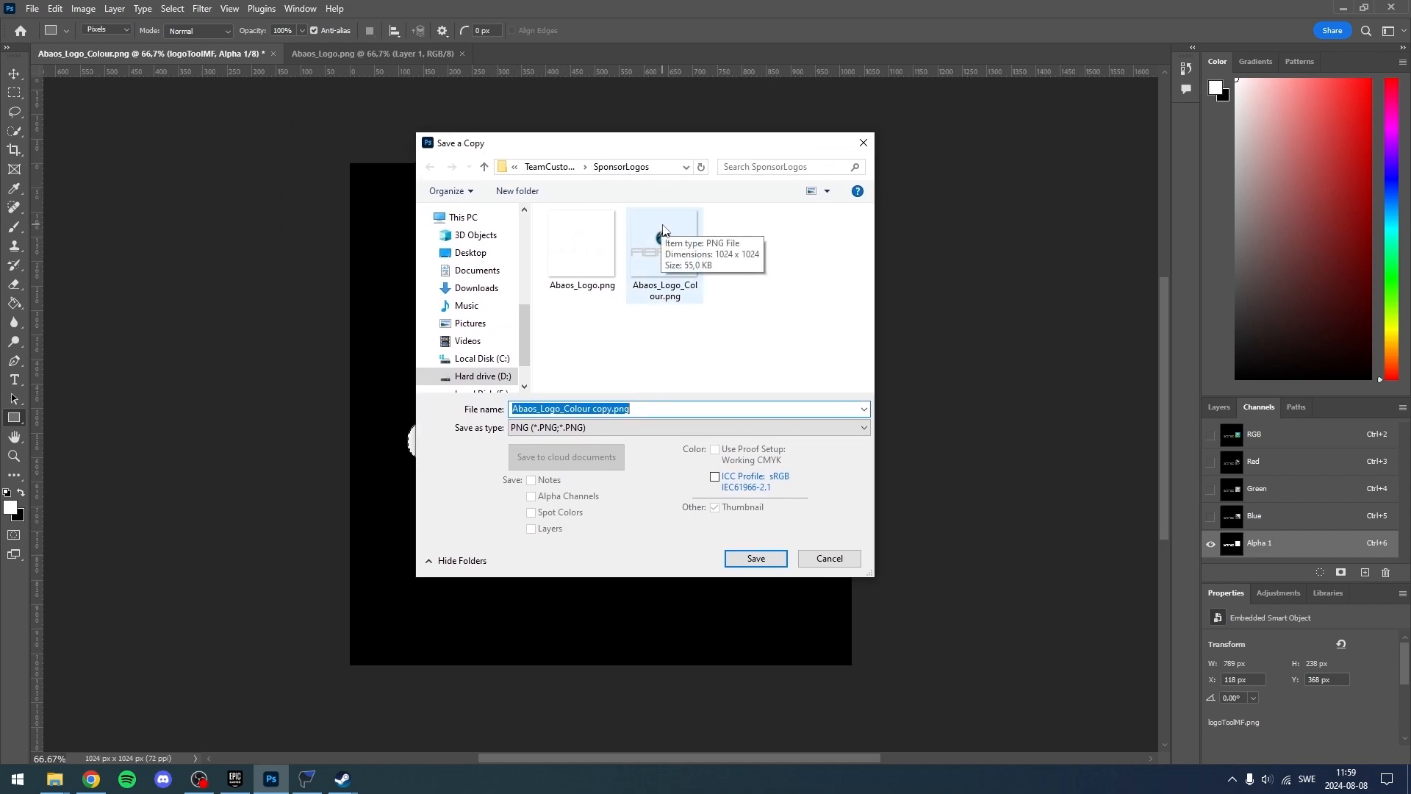
{"action": "left_click", "coordinate": [663, 230]}
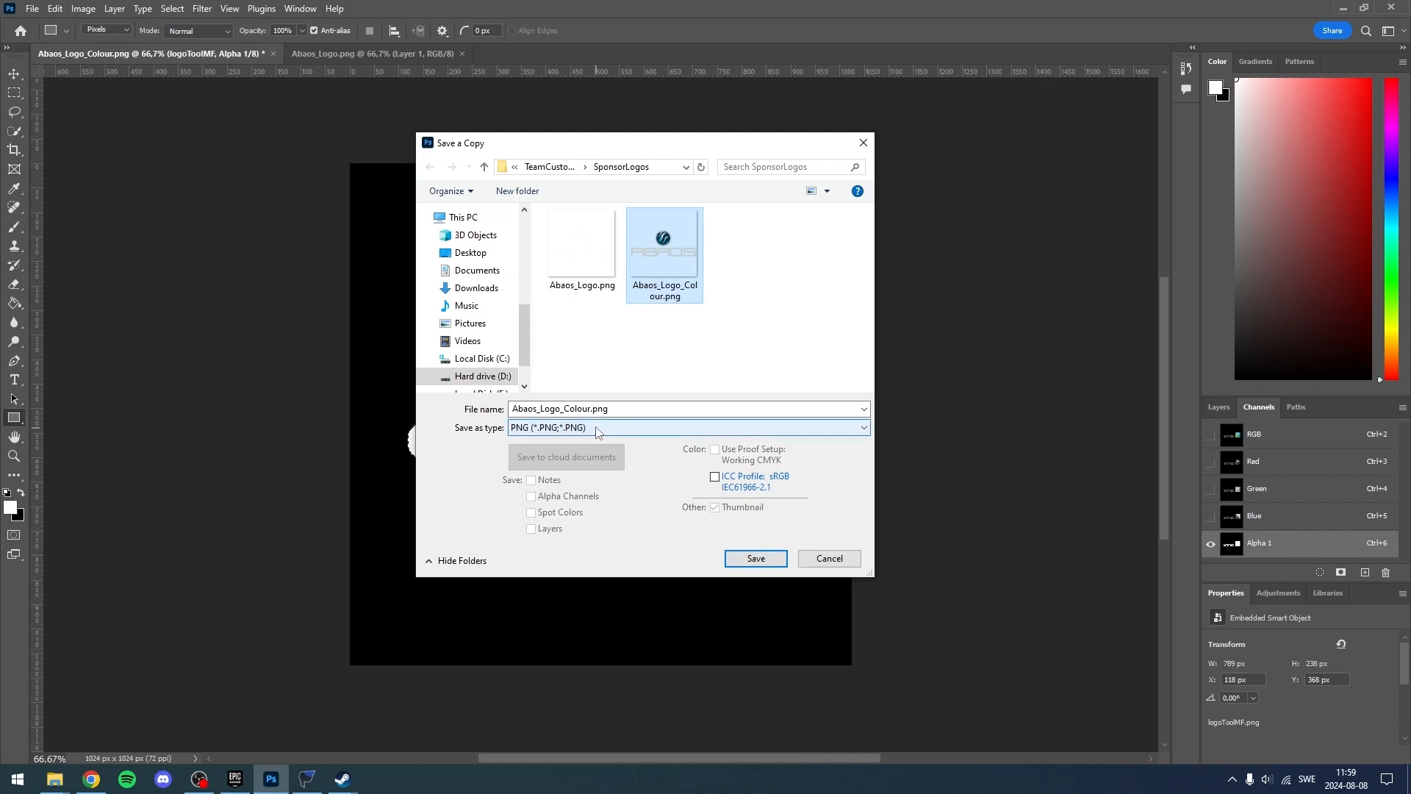
{"action": "left_click", "coordinate": [588, 410]}
{"action": "left_click", "coordinate": [588, 410]}
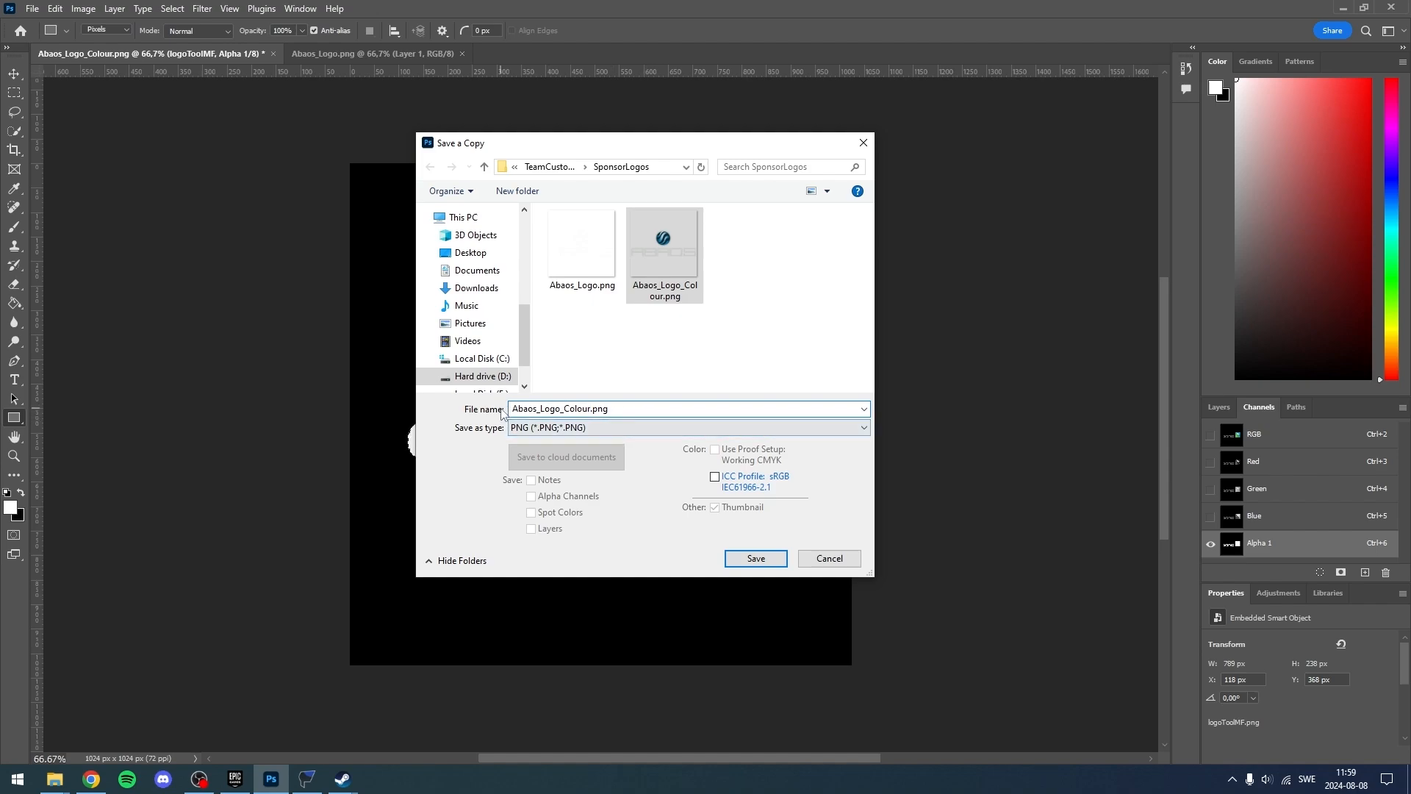
{"action": "left_click_drag", "start_coordinate": [513, 409], "coordinate": [534, 409]}
{"action": "left_click", "coordinate": [535, 409]}
- Save the copy in Targa format as Abaos_Logo_Colour.tga with alpha channels included, at 32 bits/pixel
{"action": "left_click", "coordinate": [543, 426]}
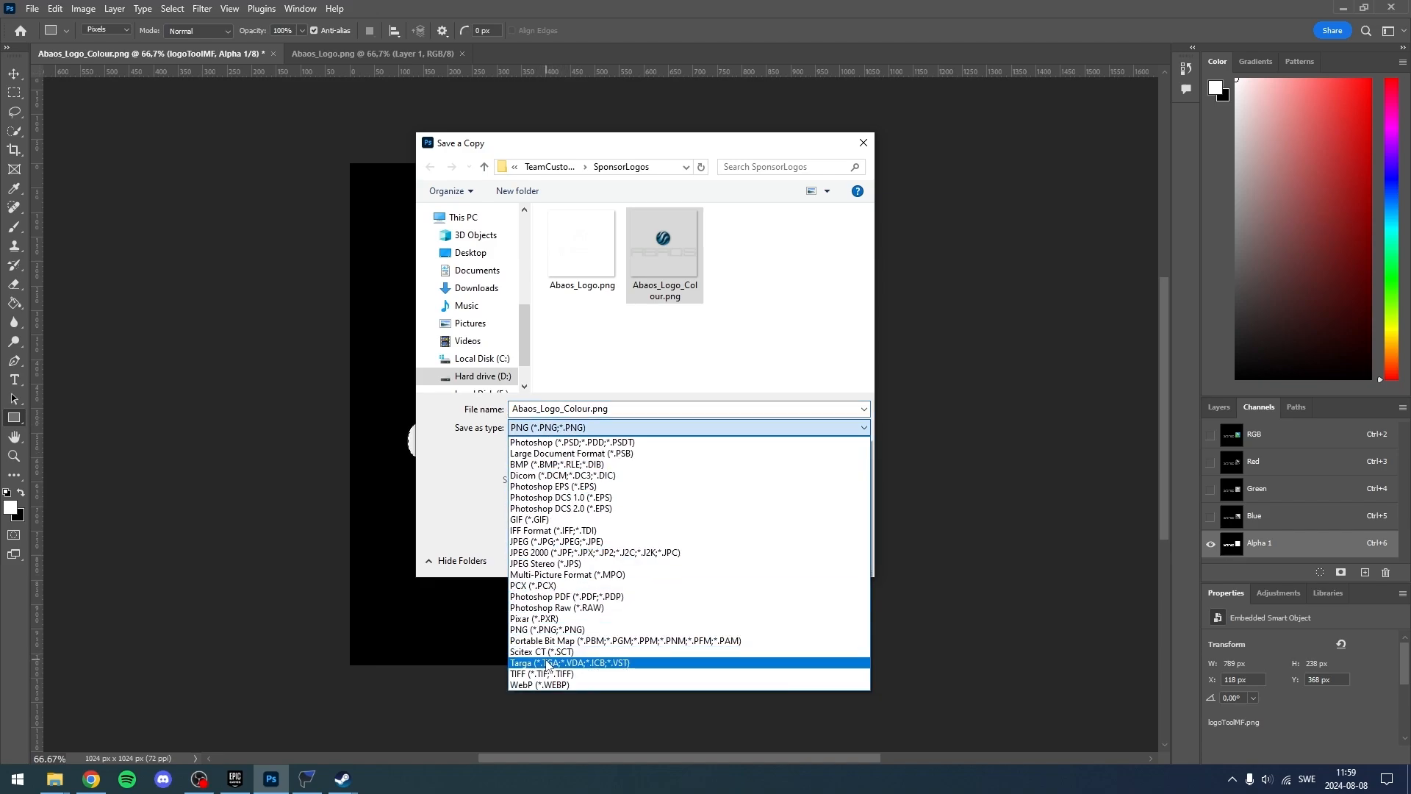
{"action": "left_click", "coordinate": [546, 663]}
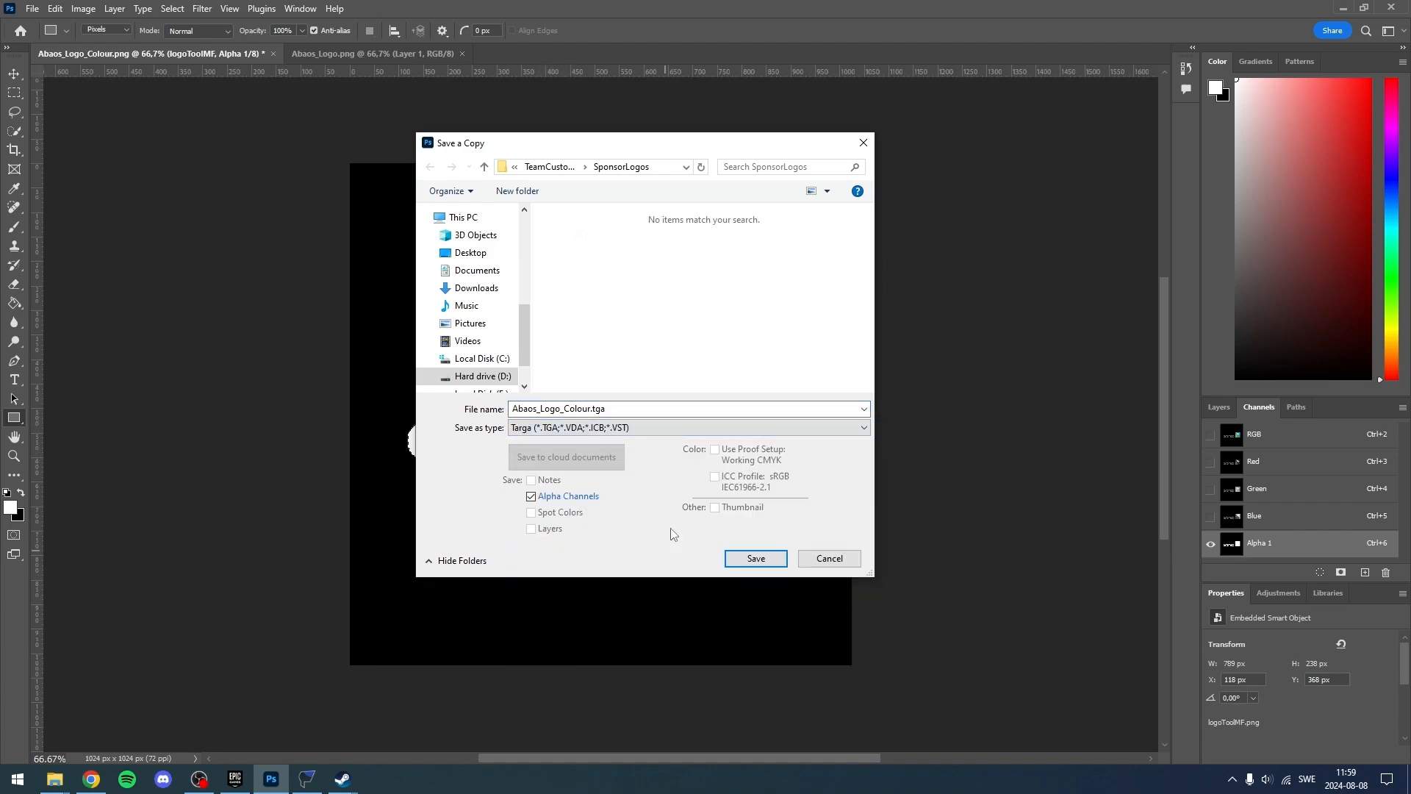
{"action": "left_click", "coordinate": [593, 408]}
{"action": "left_click", "coordinate": [595, 408]}
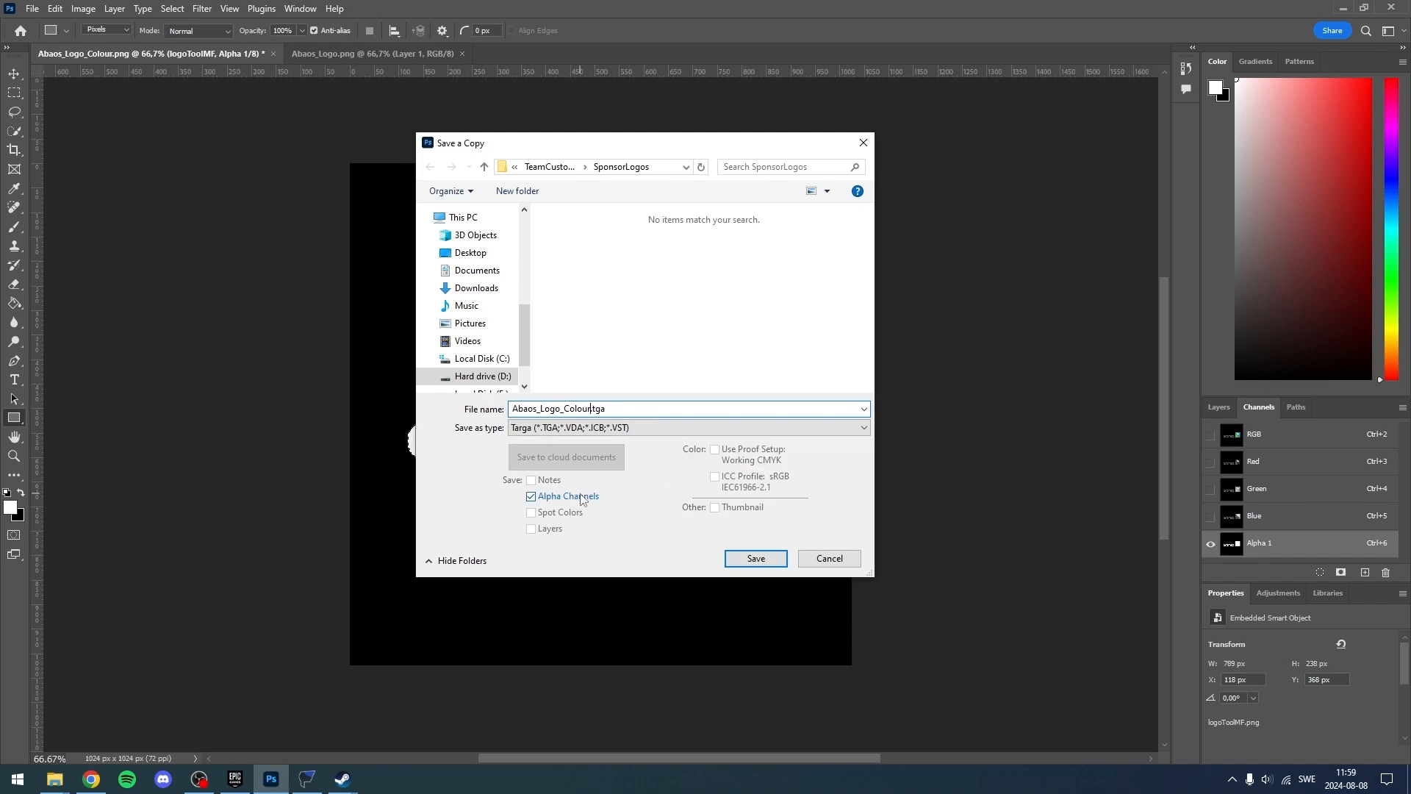
{"action": "left_click", "coordinate": [756, 558]}
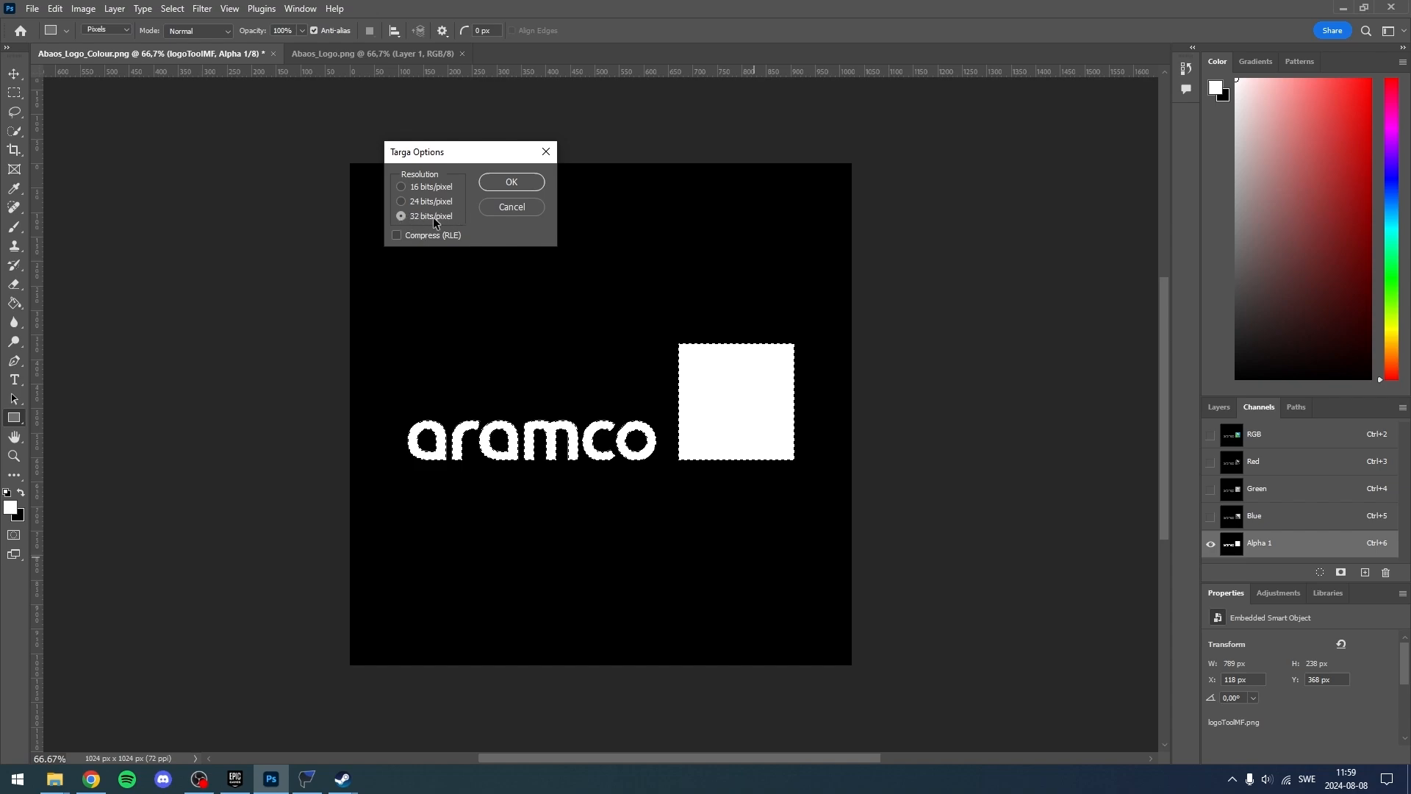
{"action": "left_click", "coordinate": [494, 183]}
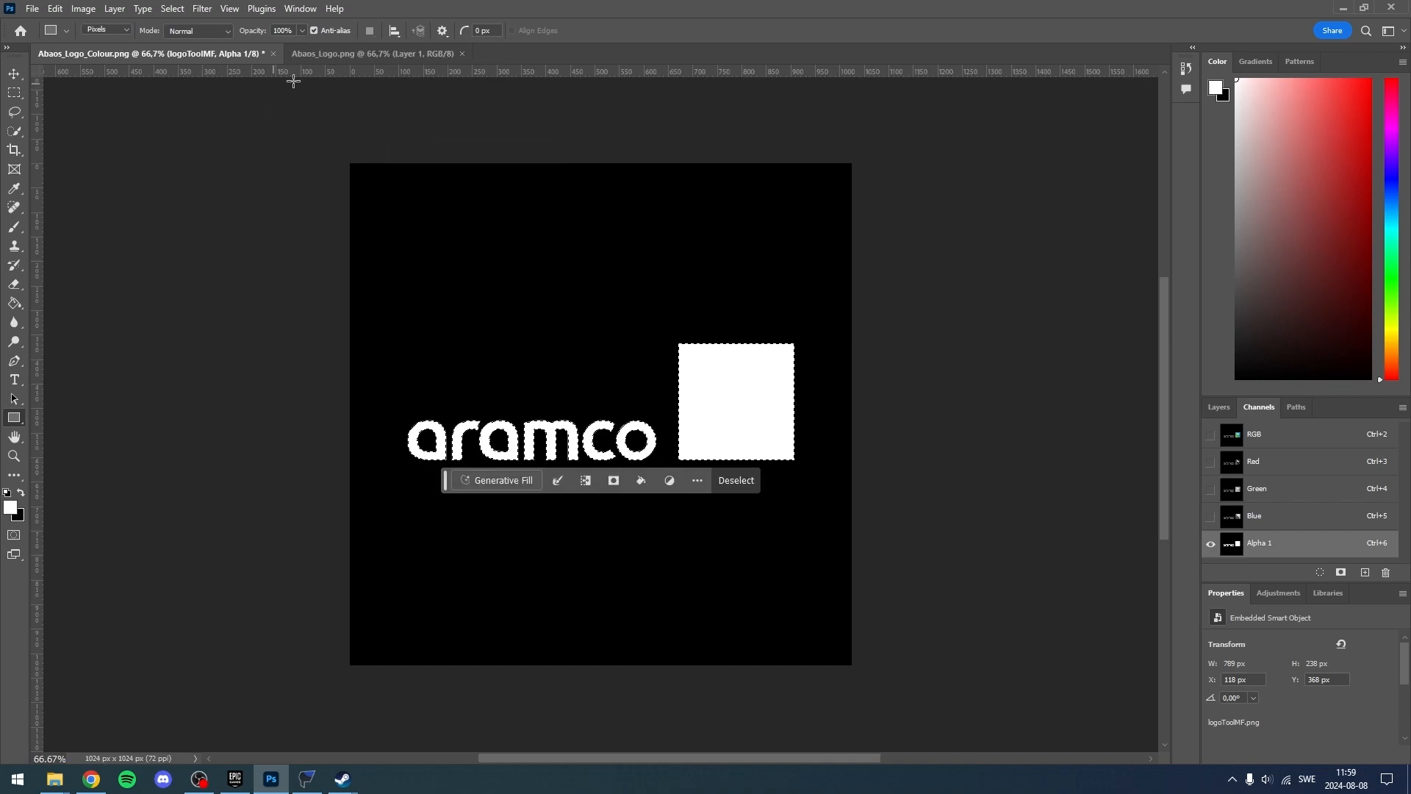
- Place logoToolMF.png from Downloads into the Abaos_Logo.png document at its fitted size
{"action": "left_click", "coordinate": [352, 50]}
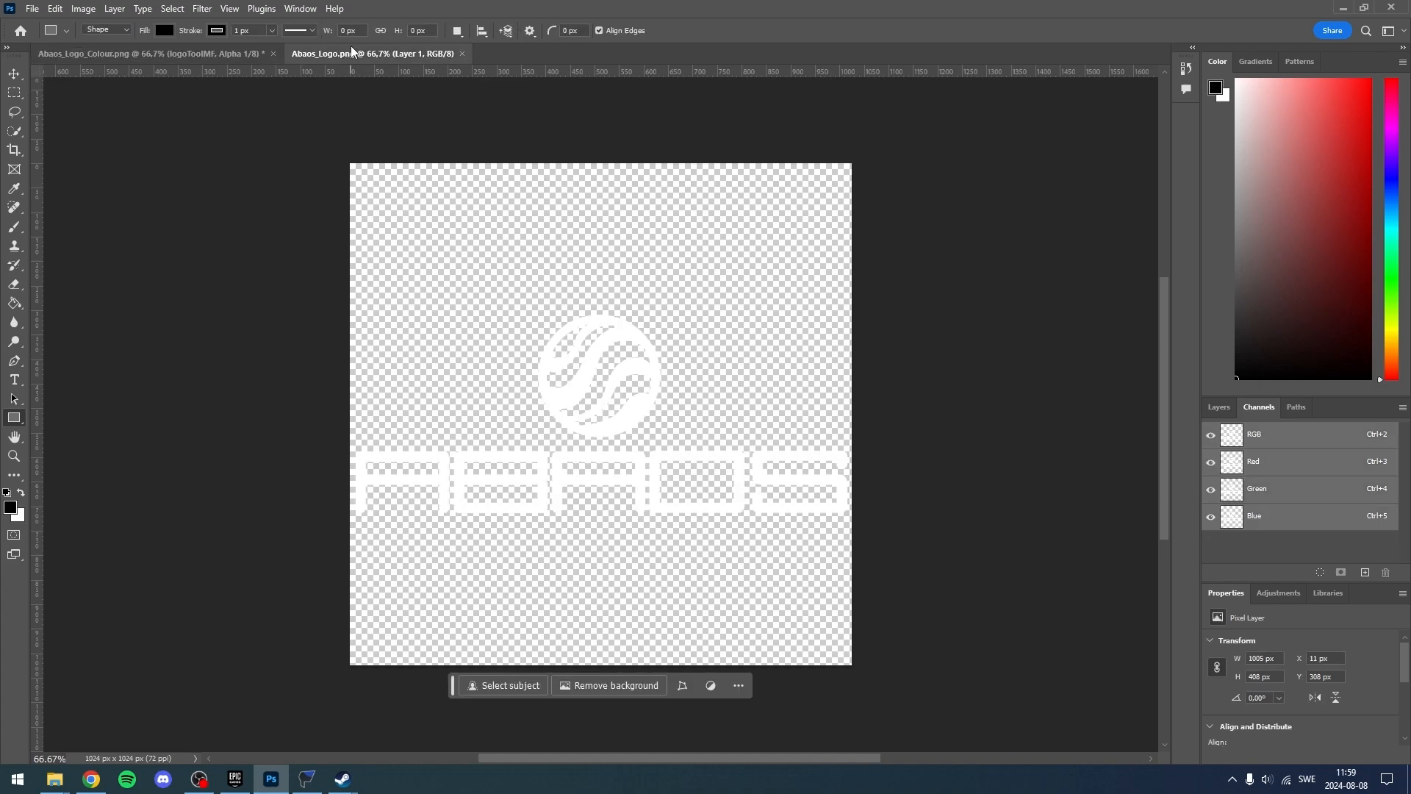
{"action": "left_click", "coordinate": [1219, 407]}
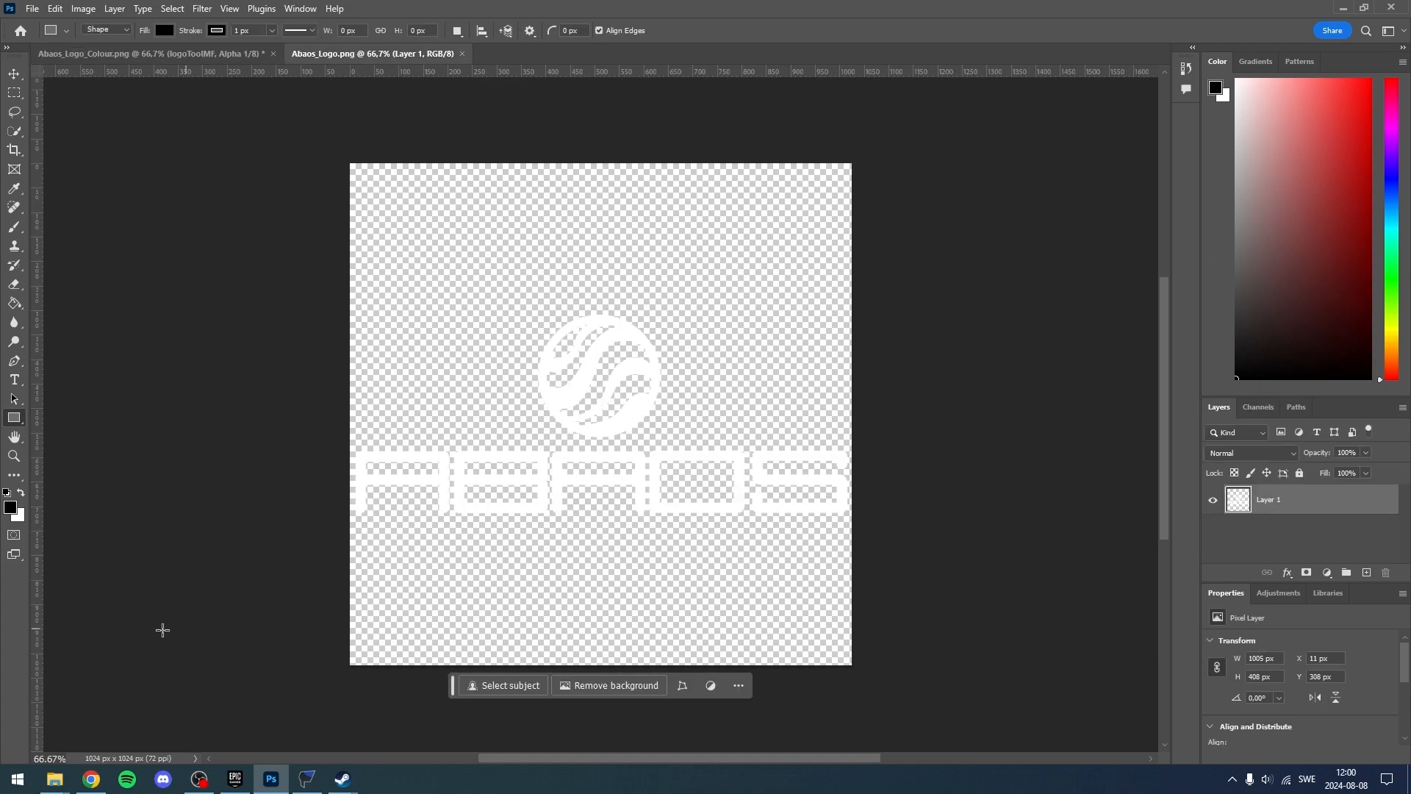
{"action": "mouse_move", "coordinate": [55, 780]}
{"action": "left_click", "coordinate": [252, 707]}
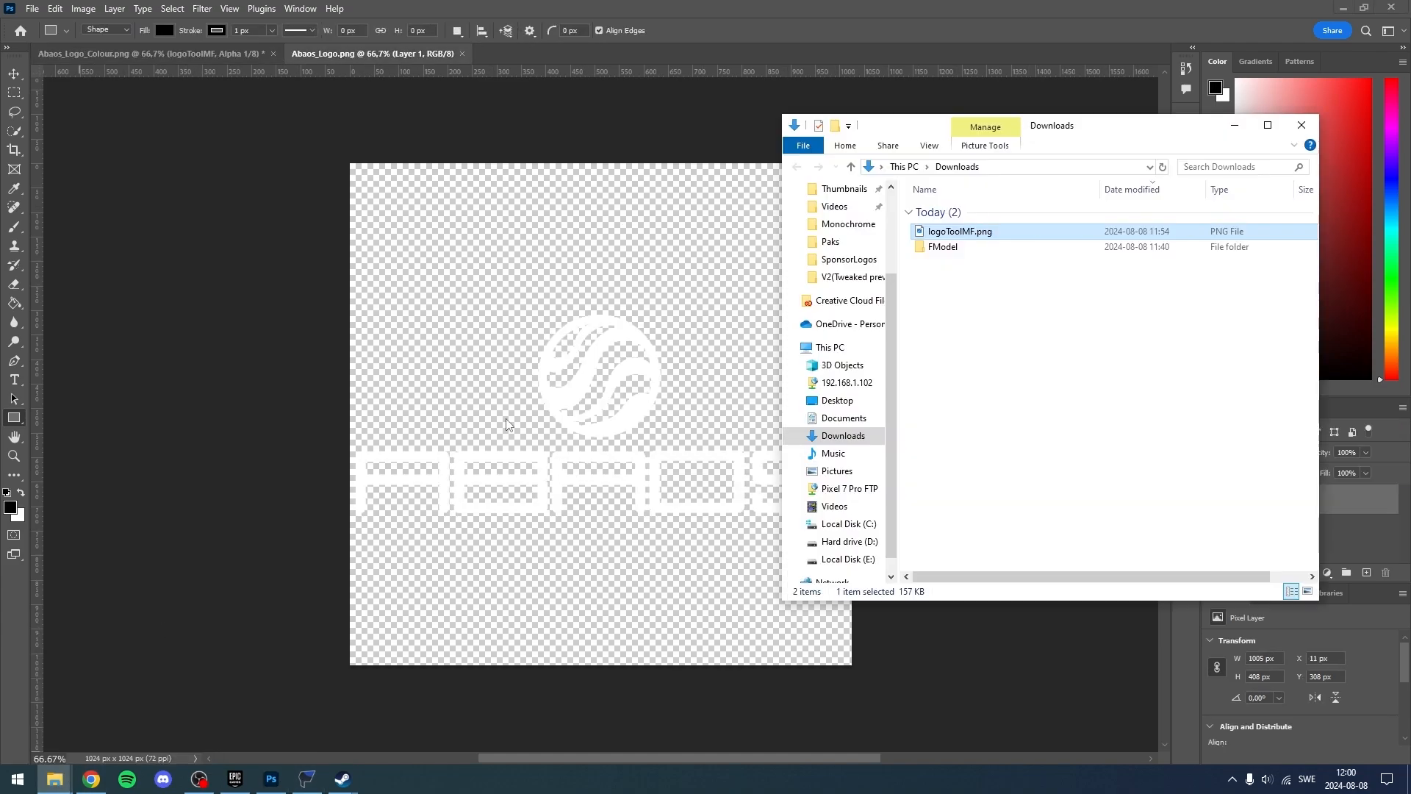
{"action": "left_click_drag", "start_coordinate": [948, 231], "coordinate": [542, 353]}
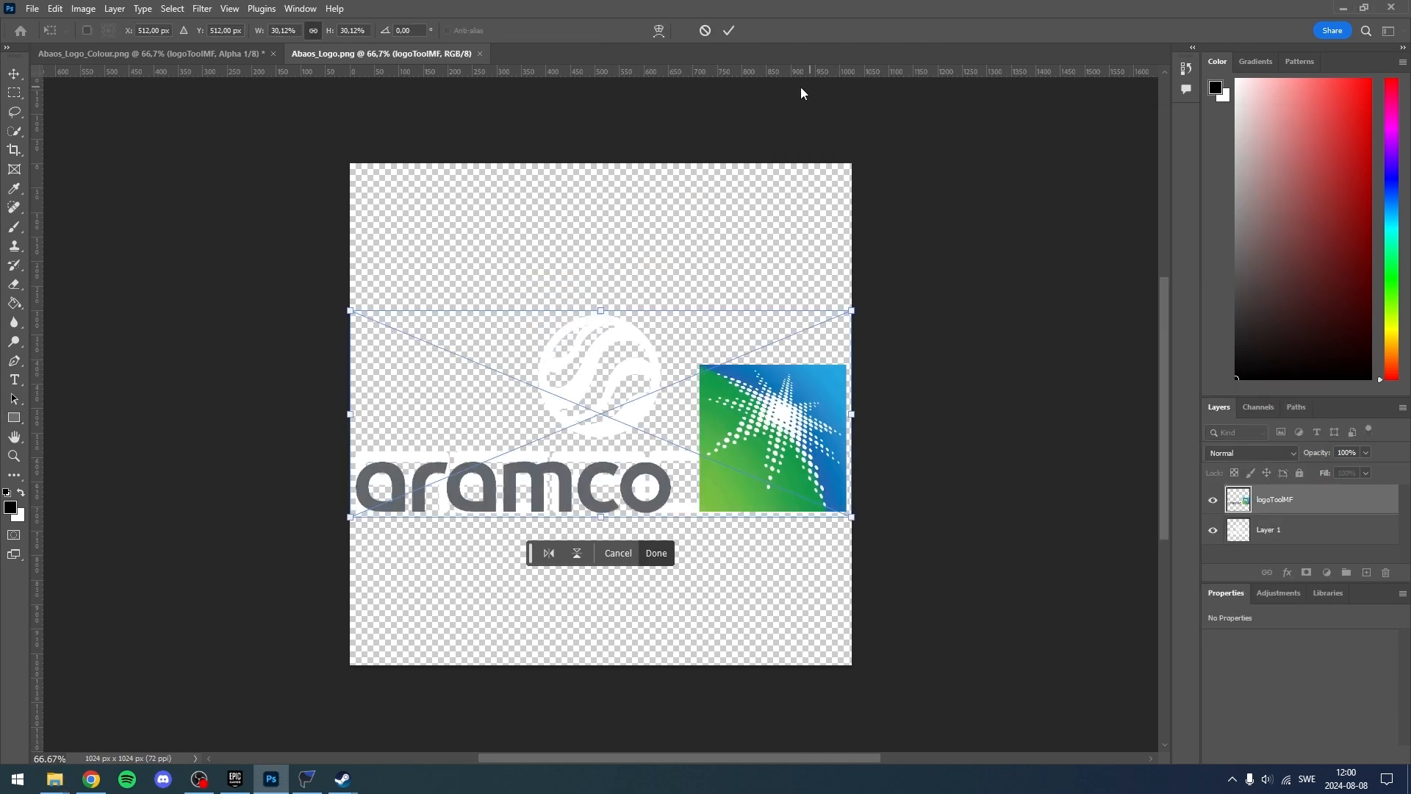
{"action": "left_click", "coordinate": [719, 33]}
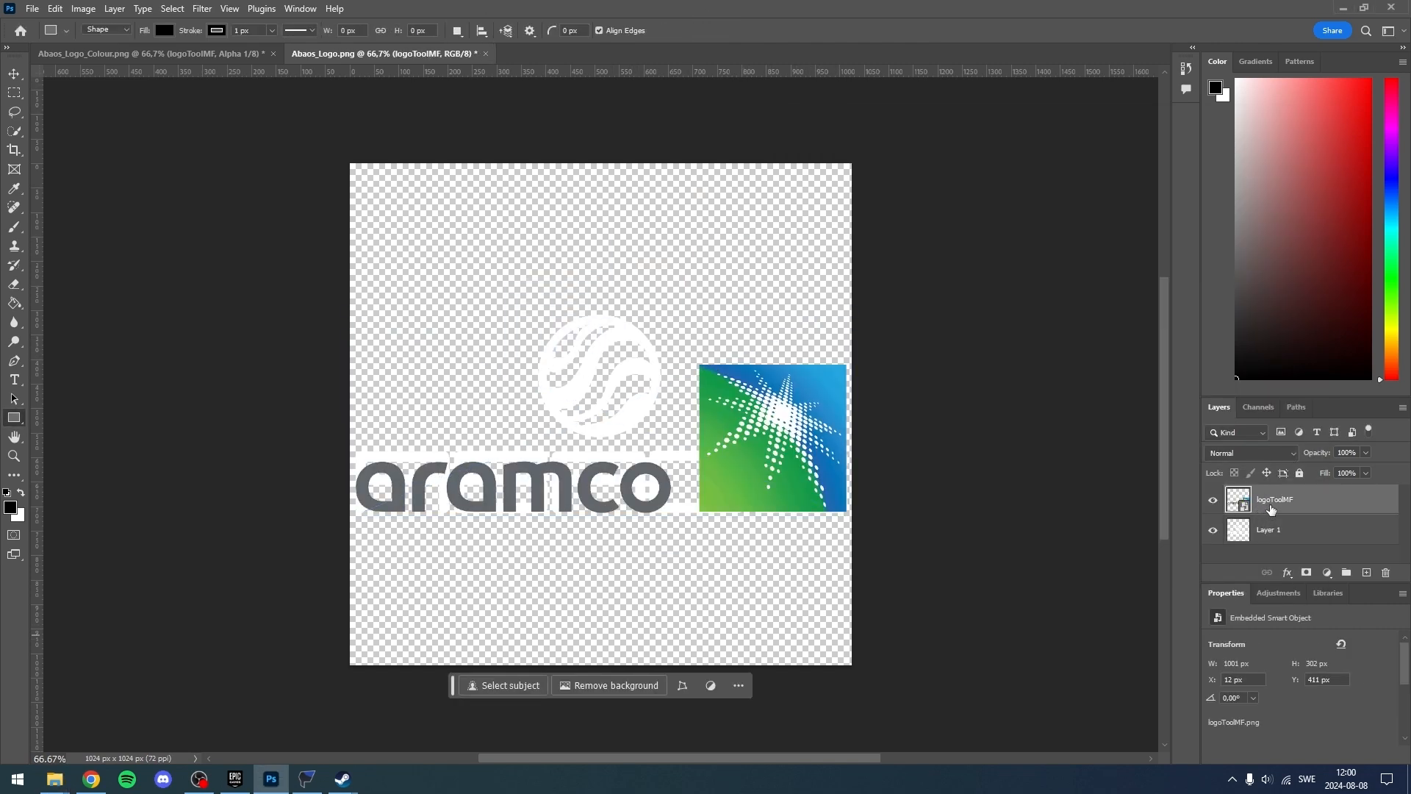
{"action": "key", "text": "ctrl+j"}
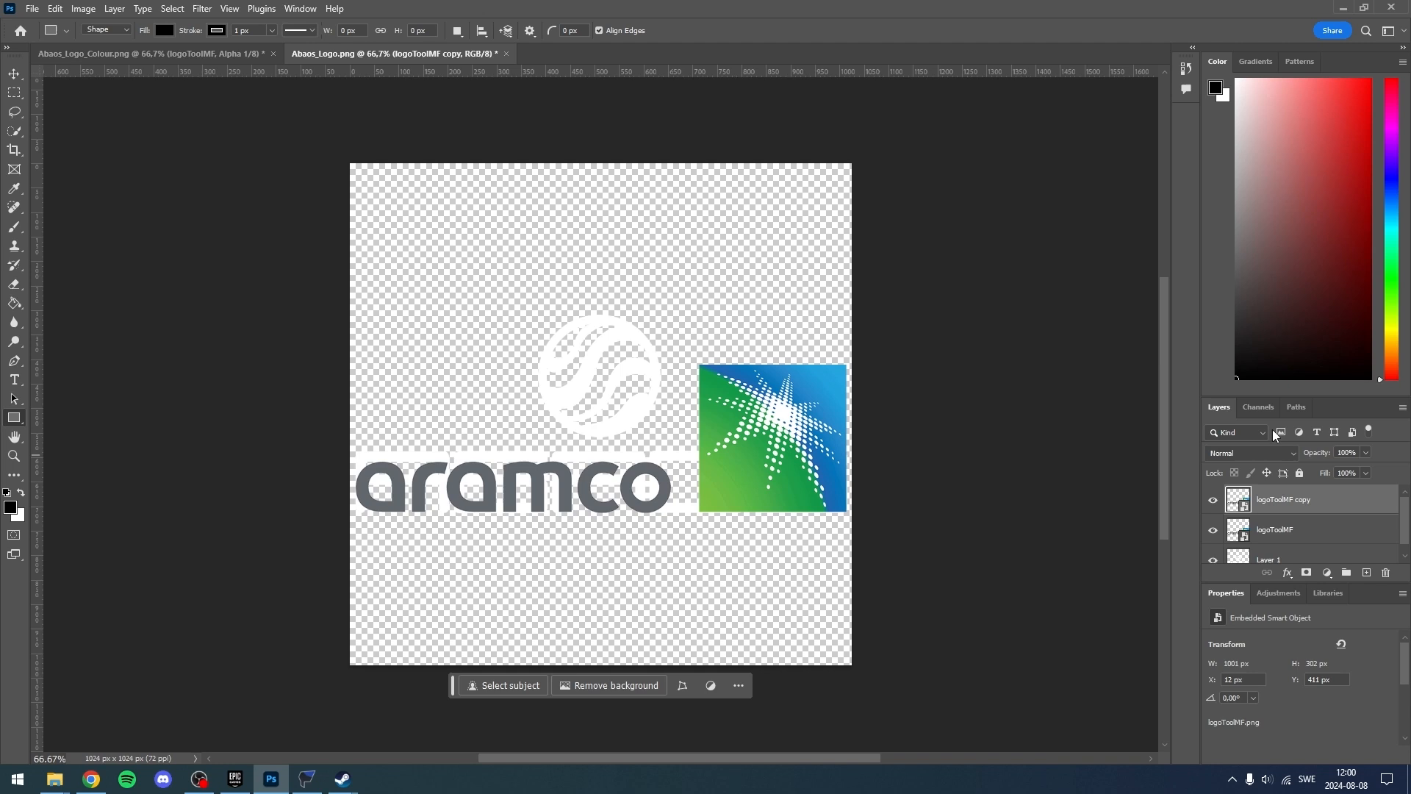
{"action": "key", "text": "ctrl+z"}
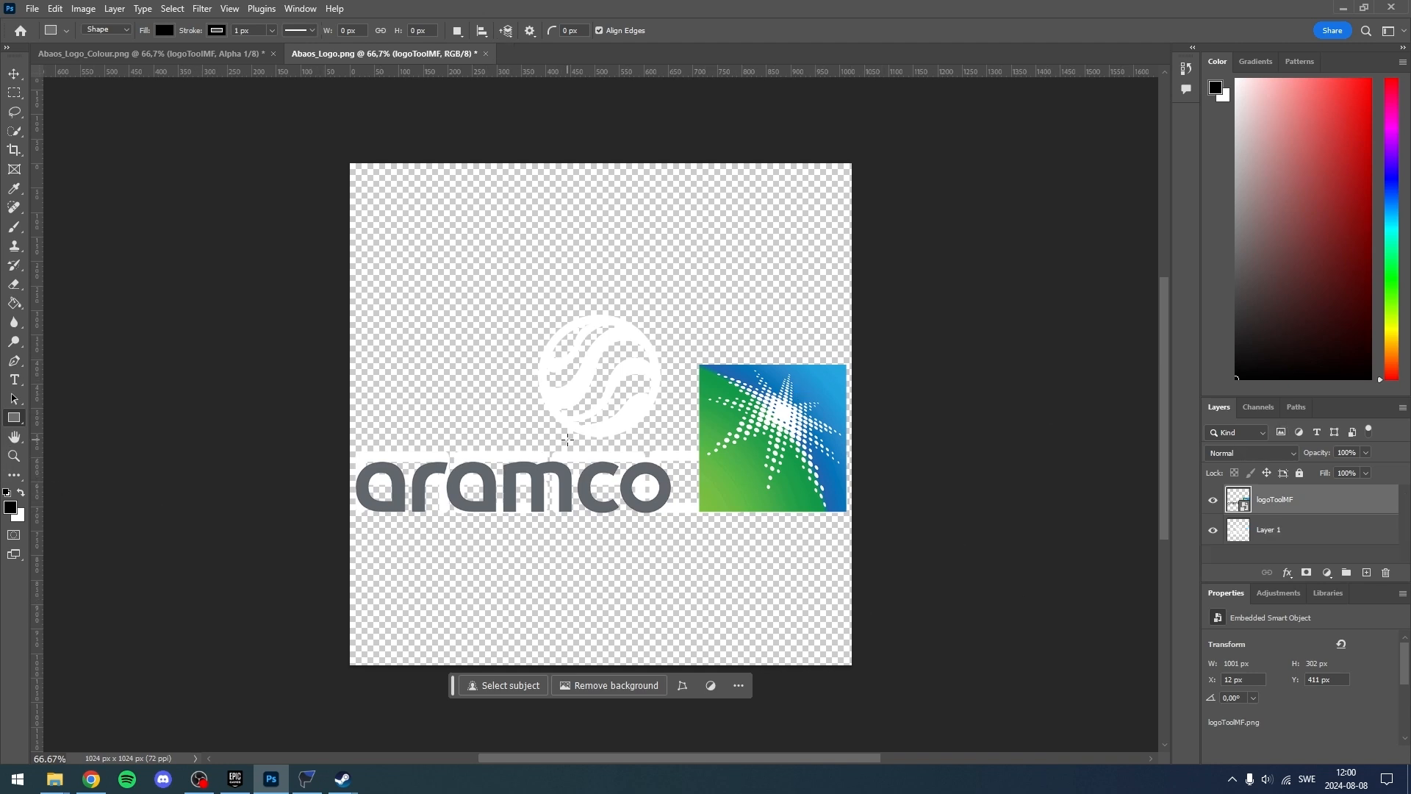
- Rasterize the logoToolMF layer and erase the coloured square emblem, keeping only the aramco wordmark
{"action": "key", "text": "e"}
{"action": "left_click", "coordinate": [713, 360]}
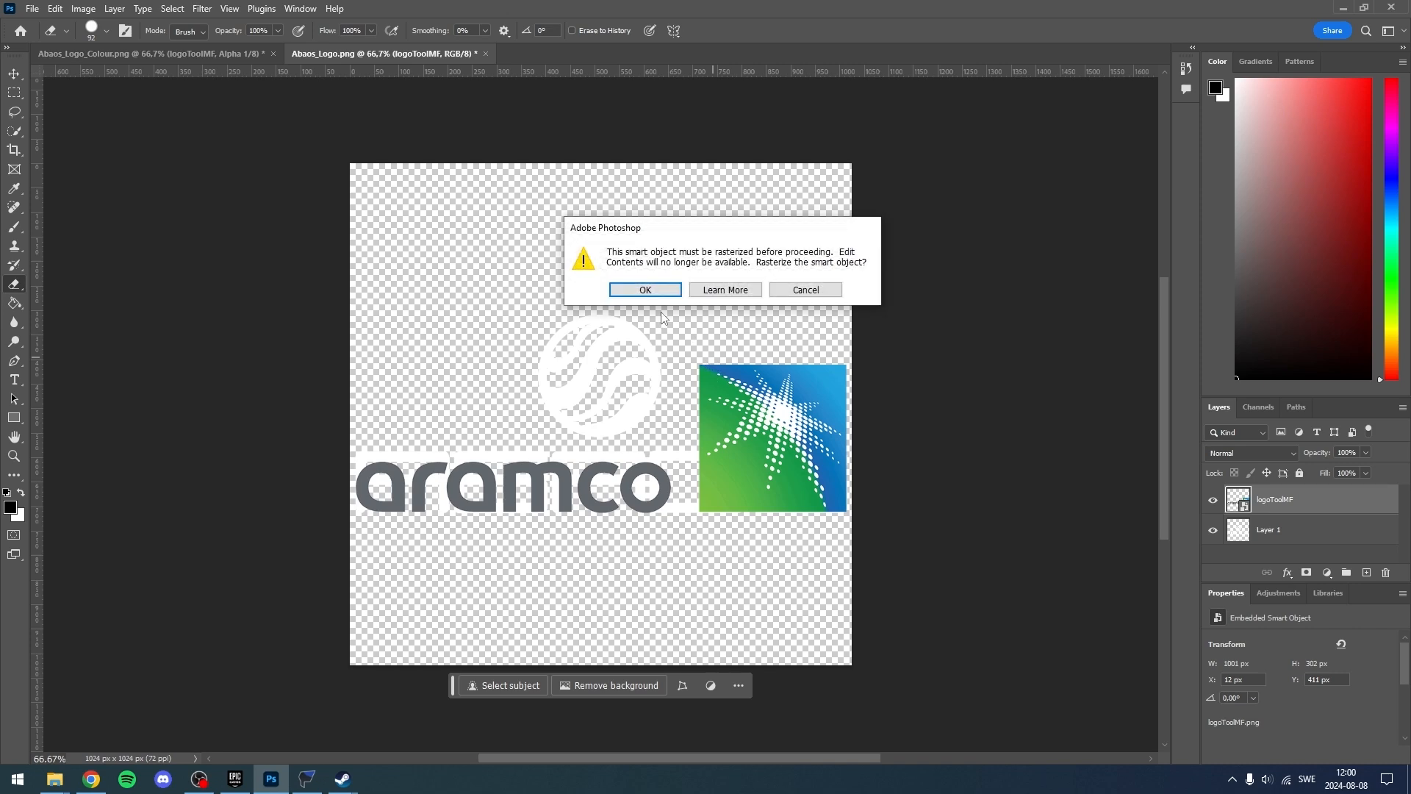
{"action": "left_click", "coordinate": [647, 289]}
{"action": "mouse_move", "coordinate": [706, 368]}
{"action": "left_mouse_down"}
{"action": "mouse_move", "coordinate": [746, 365]}
{"action": "mouse_move", "coordinate": [829, 495]}
{"action": "mouse_move", "coordinate": [715, 354]}
{"action": "left_mouse_up"}
{"action": "mouse_move", "coordinate": [709, 409]}
{"action": "left_mouse_down"}
{"action": "mouse_move", "coordinate": [710, 481]}
{"action": "mouse_move", "coordinate": [757, 513]}
{"action": "left_mouse_up"}
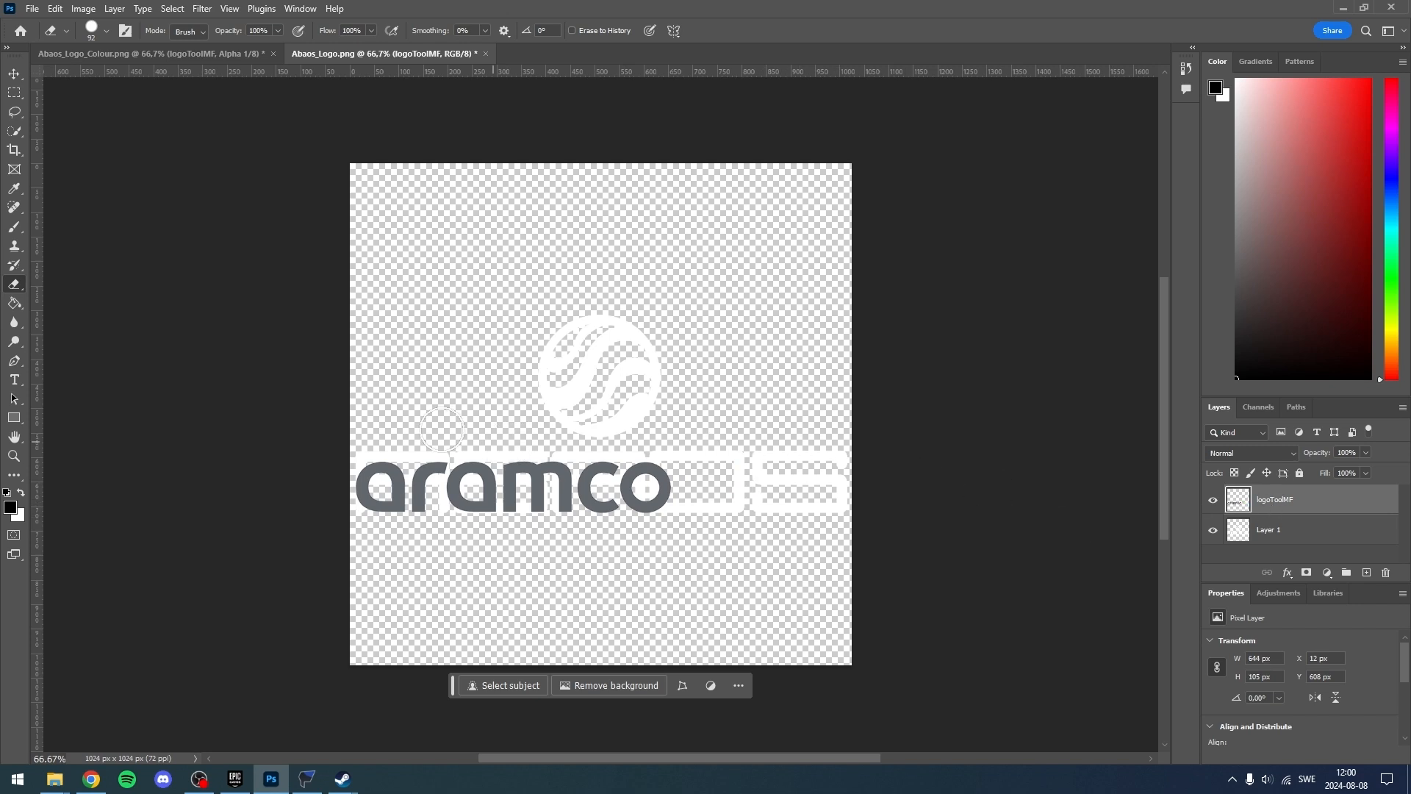
- Move the aramco wordmark up and inward to about the centre of the canvas
{"action": "left_click", "coordinate": [14, 73]}
{"action": "mouse_move", "coordinate": [592, 488]}
{"action": "left_mouse_down"}
{"action": "mouse_move", "coordinate": [685, 402]}
{"action": "mouse_move", "coordinate": [664, 404]}
{"action": "left_mouse_up"}
{"action": "left_click", "coordinate": [672, 407]}
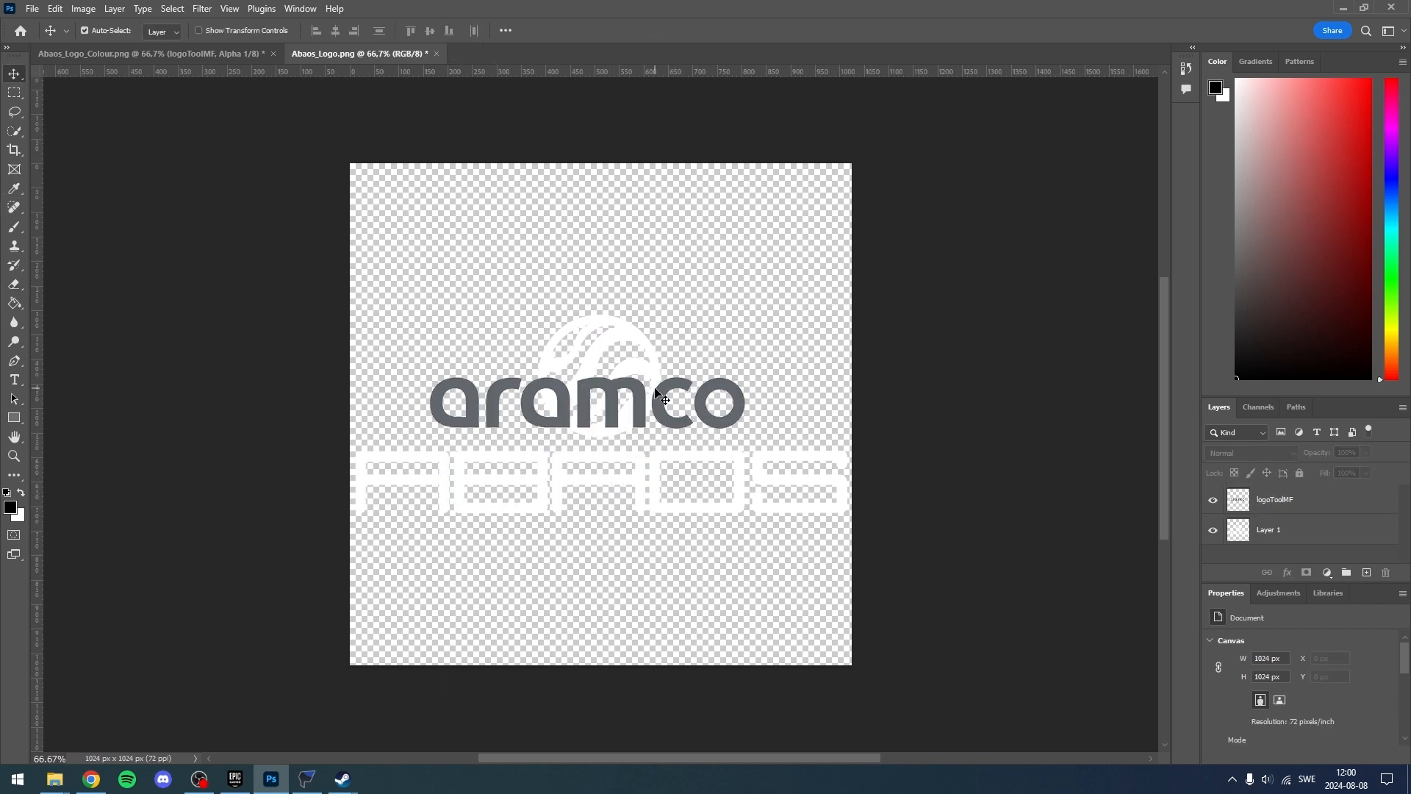
- Apply a white (ffffff) Color Overlay at 100% opacity to the logoToolMF layer and collapse its effects list
{"action": "left_click", "coordinate": [1265, 499]}
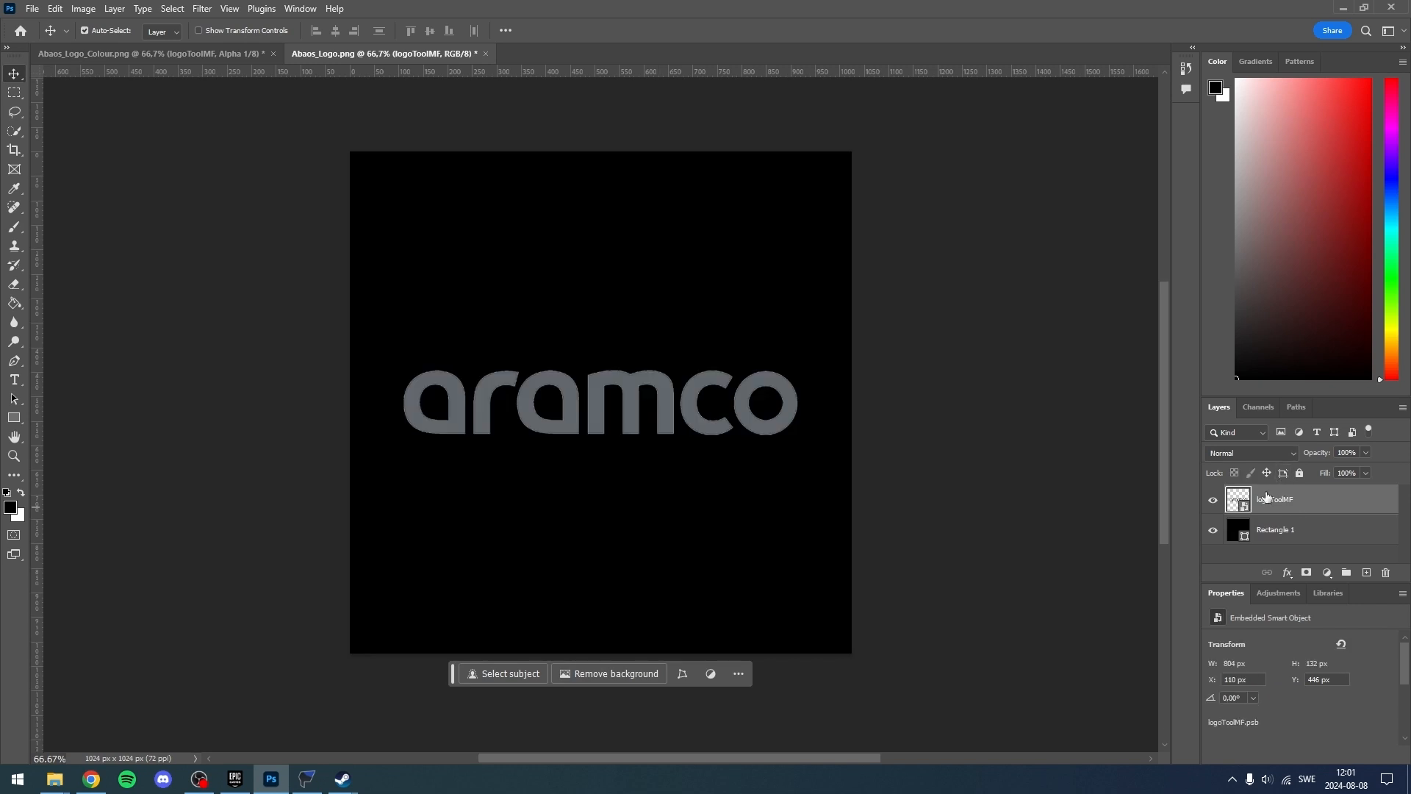
{"action": "right_click", "coordinate": [1266, 497]}
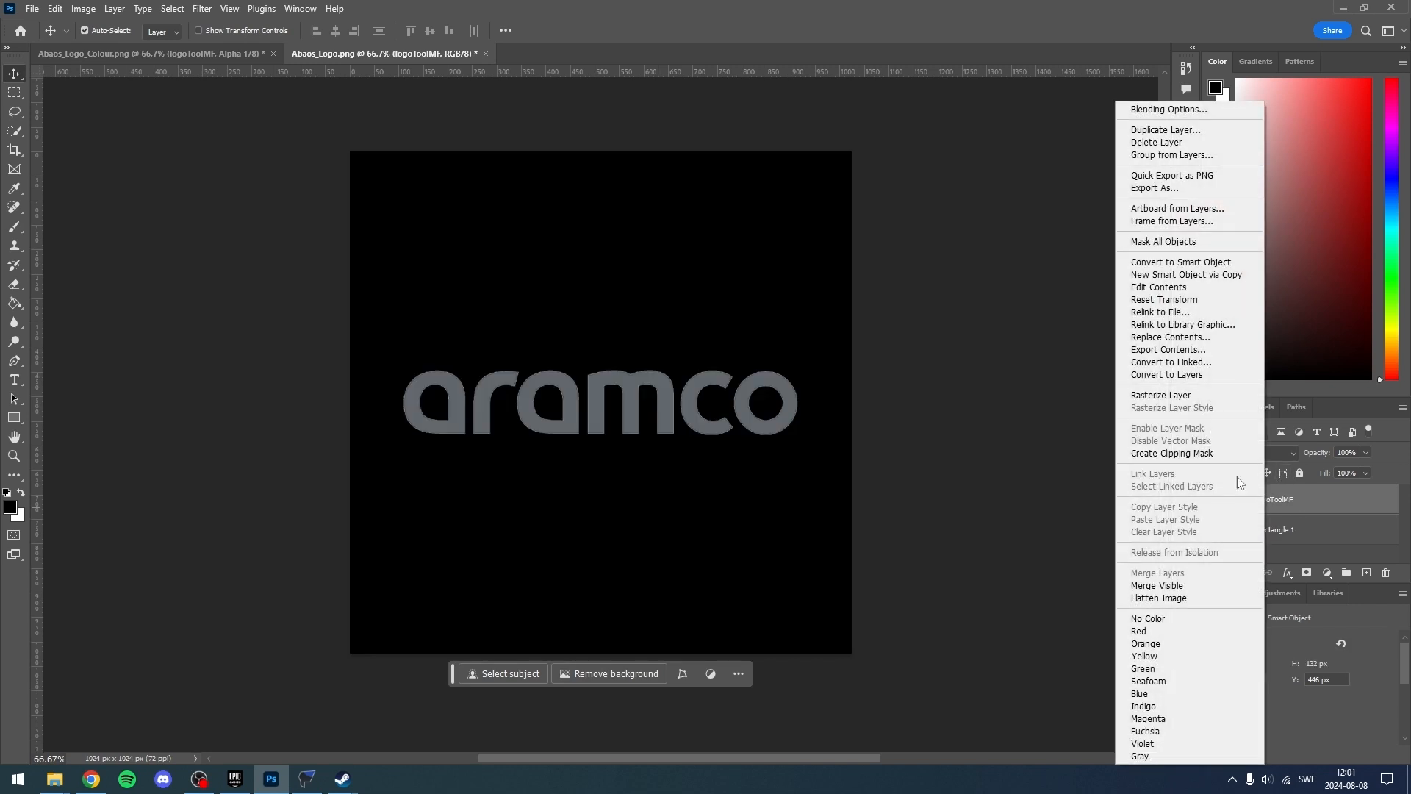
{"action": "left_click", "coordinate": [1180, 110]}
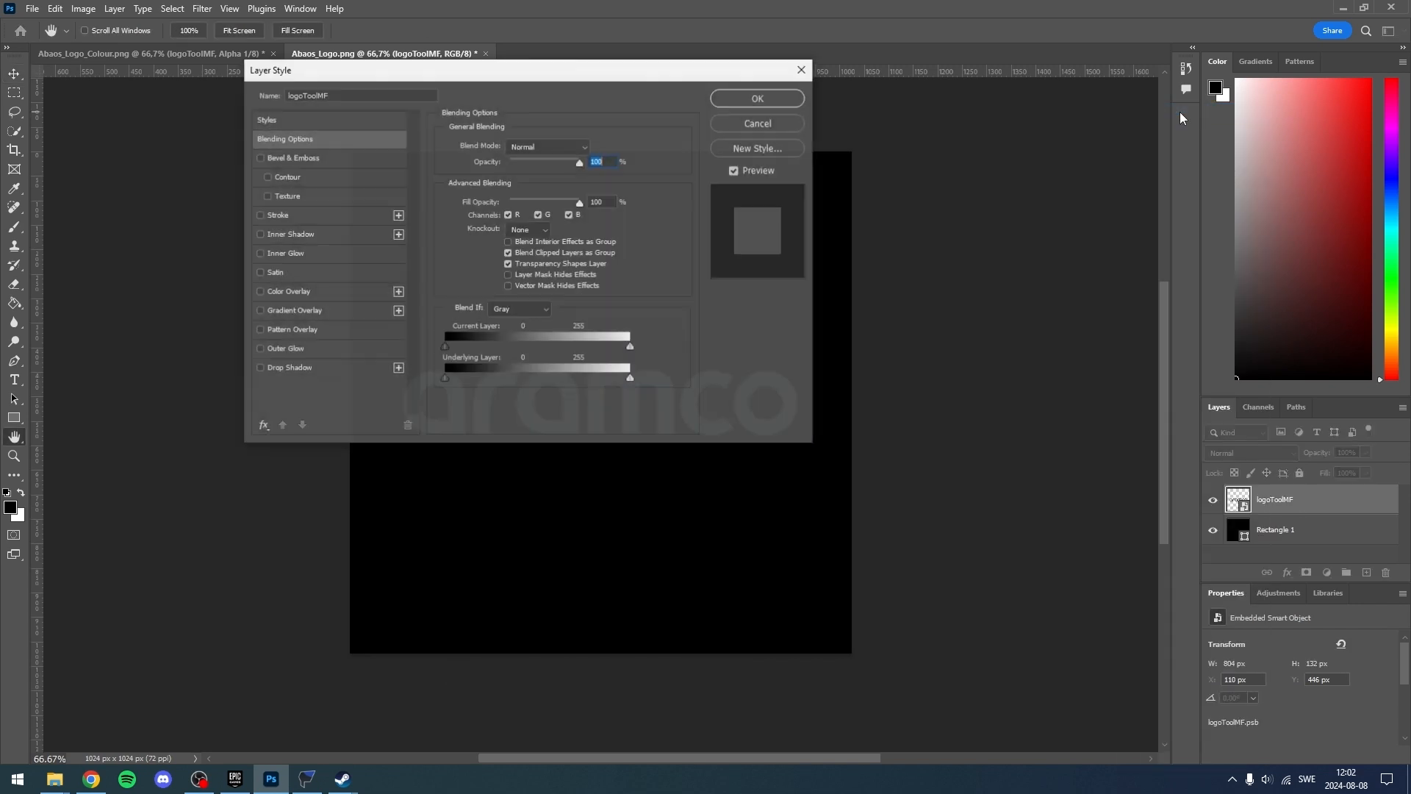
{"action": "left_click", "coordinate": [289, 294]}
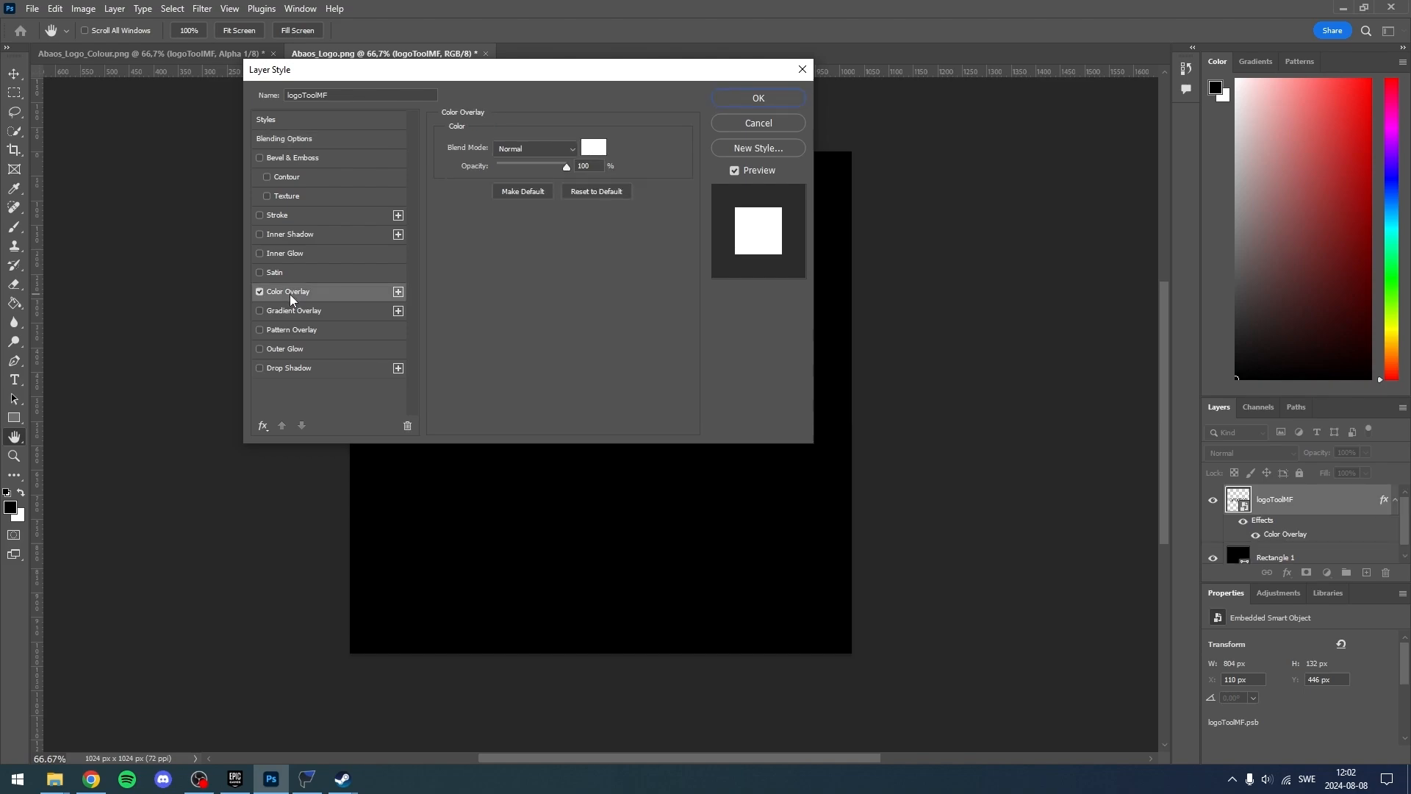
{"action": "left_click", "coordinate": [601, 147]}
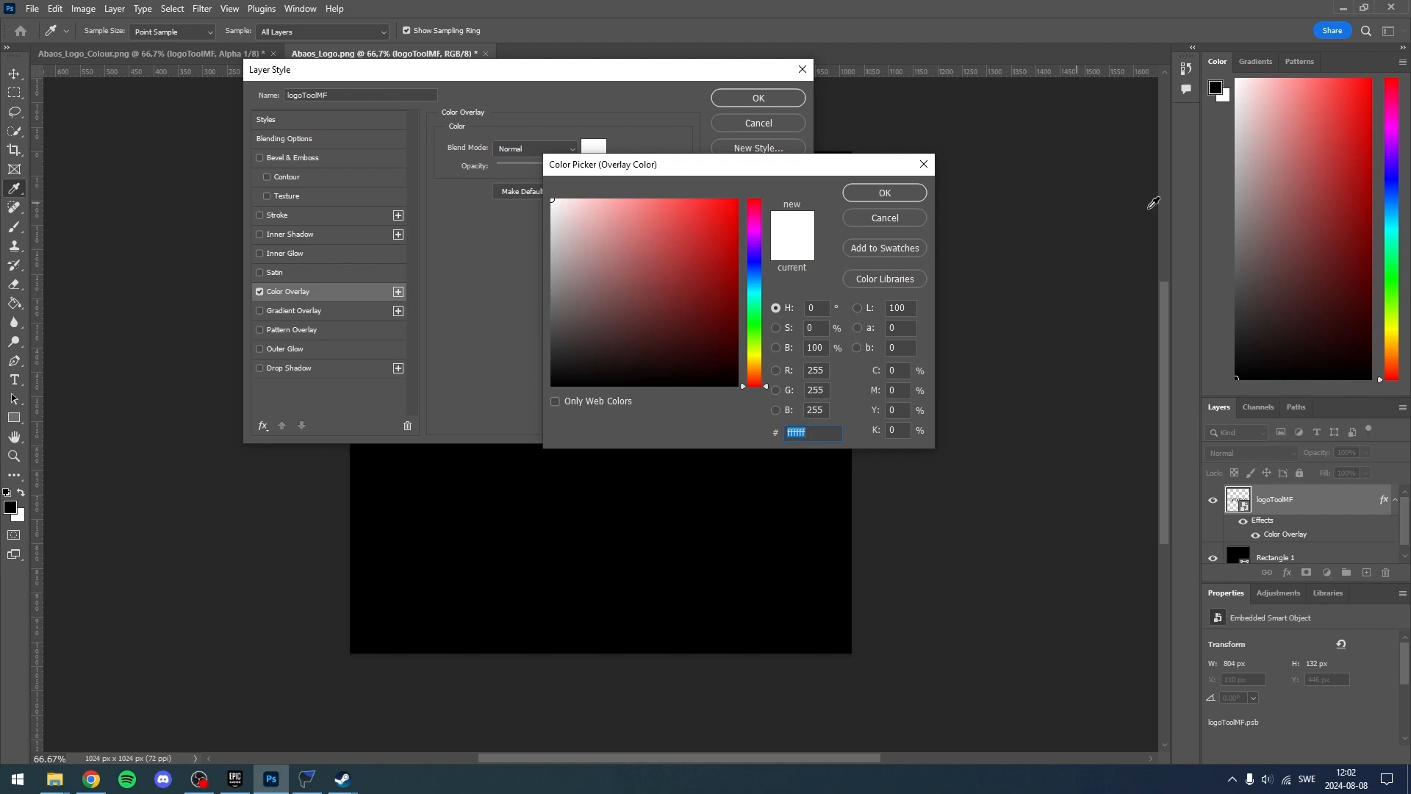
{"action": "left_click", "coordinate": [869, 195]}
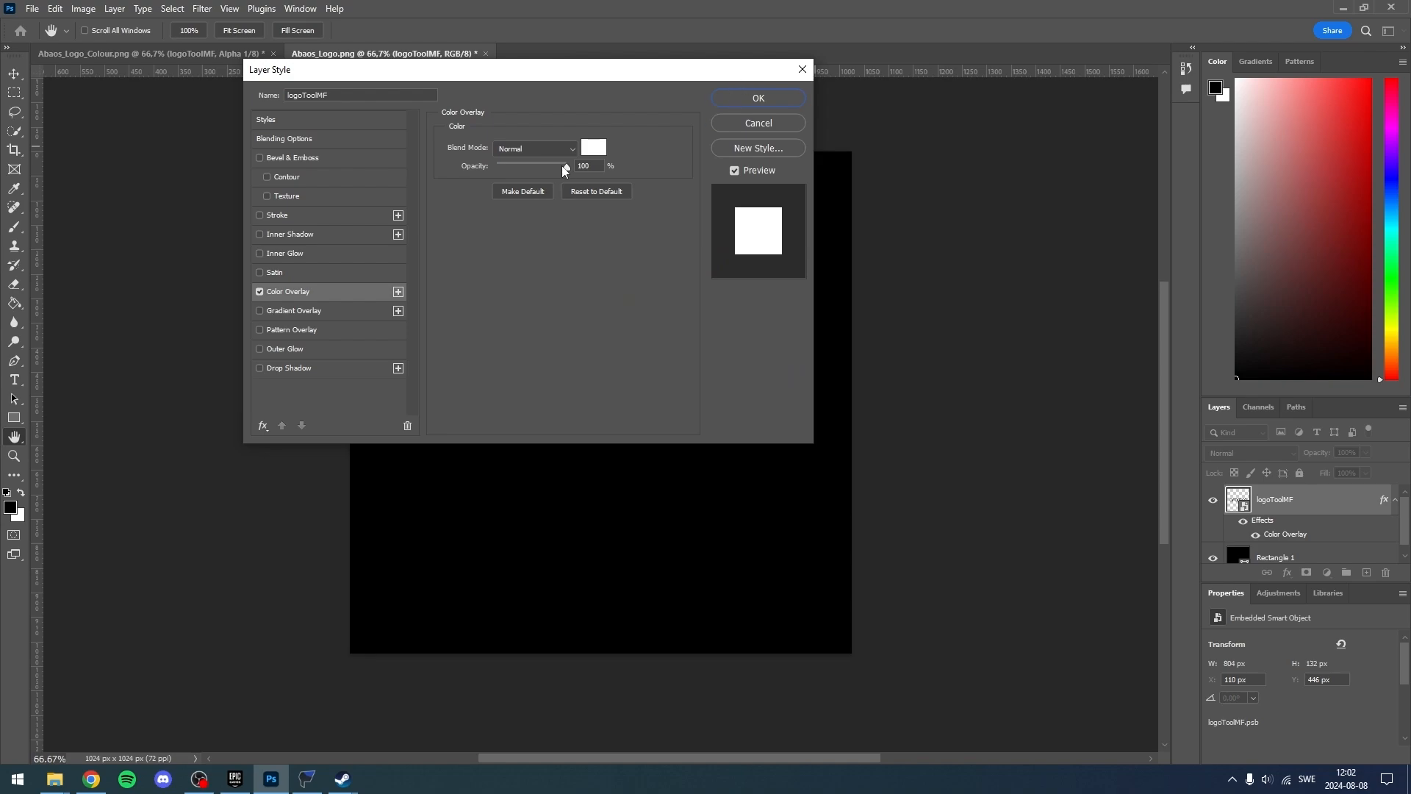
{"action": "left_click", "coordinate": [715, 95]}
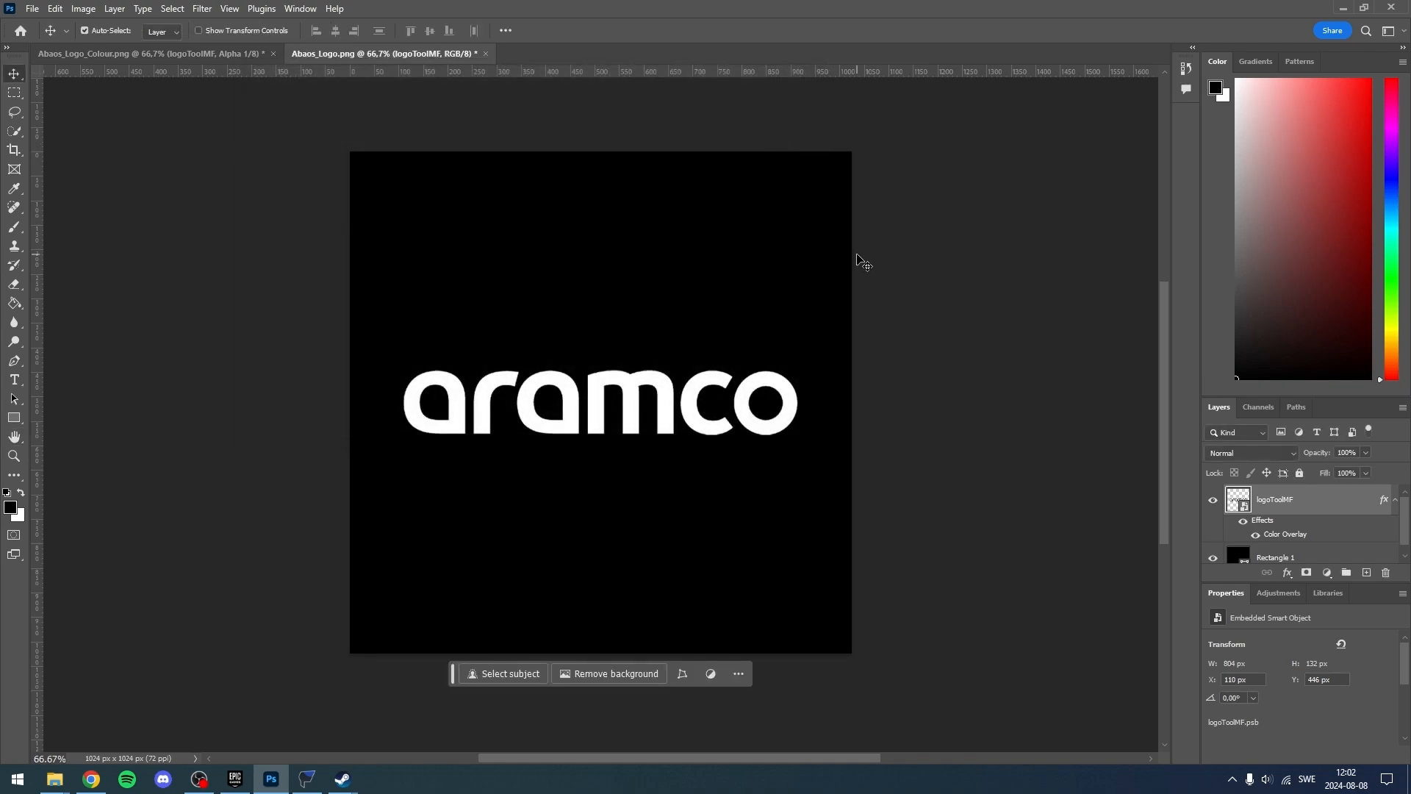
{"action": "left_click", "coordinate": [1395, 501]}
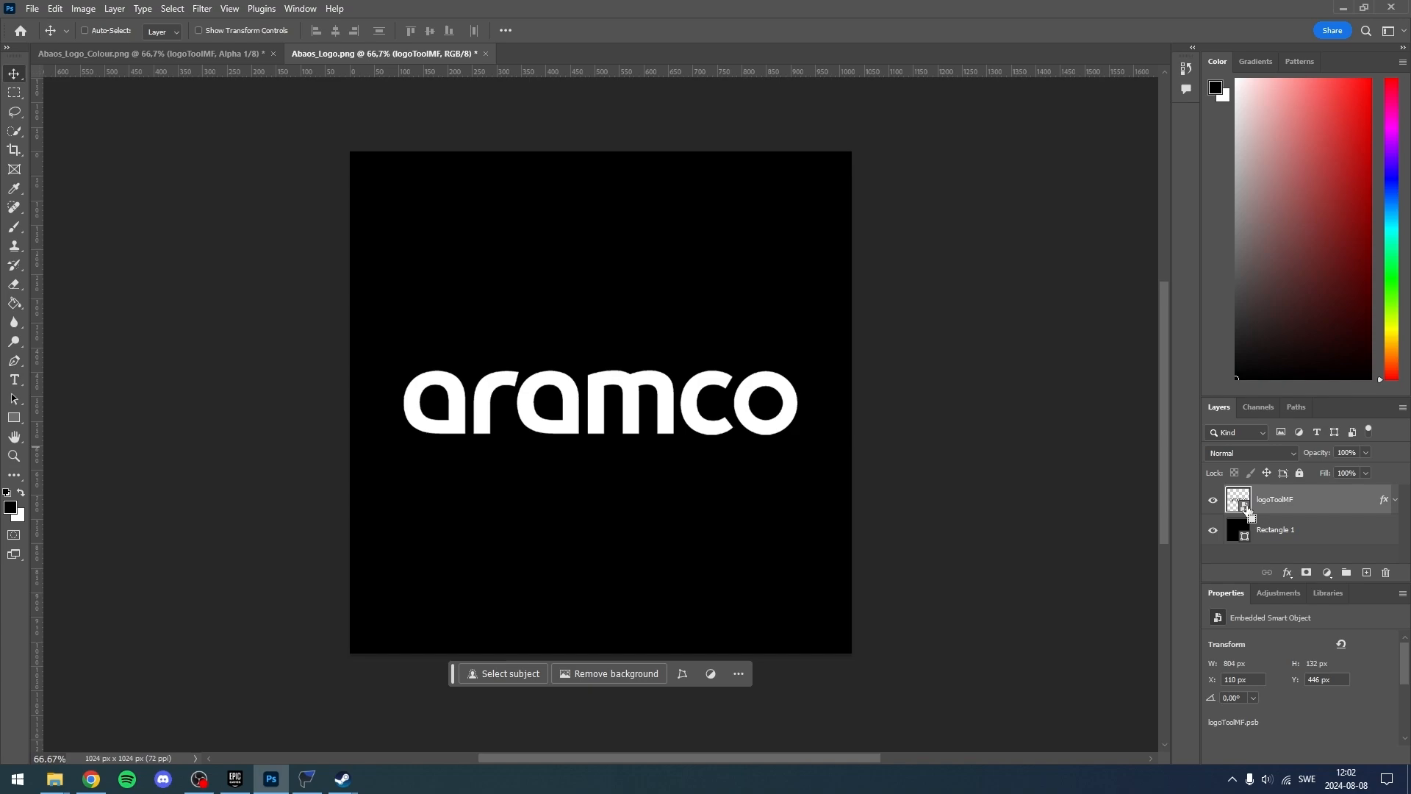
- Load the aramco wordmark's outline as a selection and make the Alpha 1 channel active
{"action": "left_click", "coordinate": [1242, 506], "text": "ctrl"}
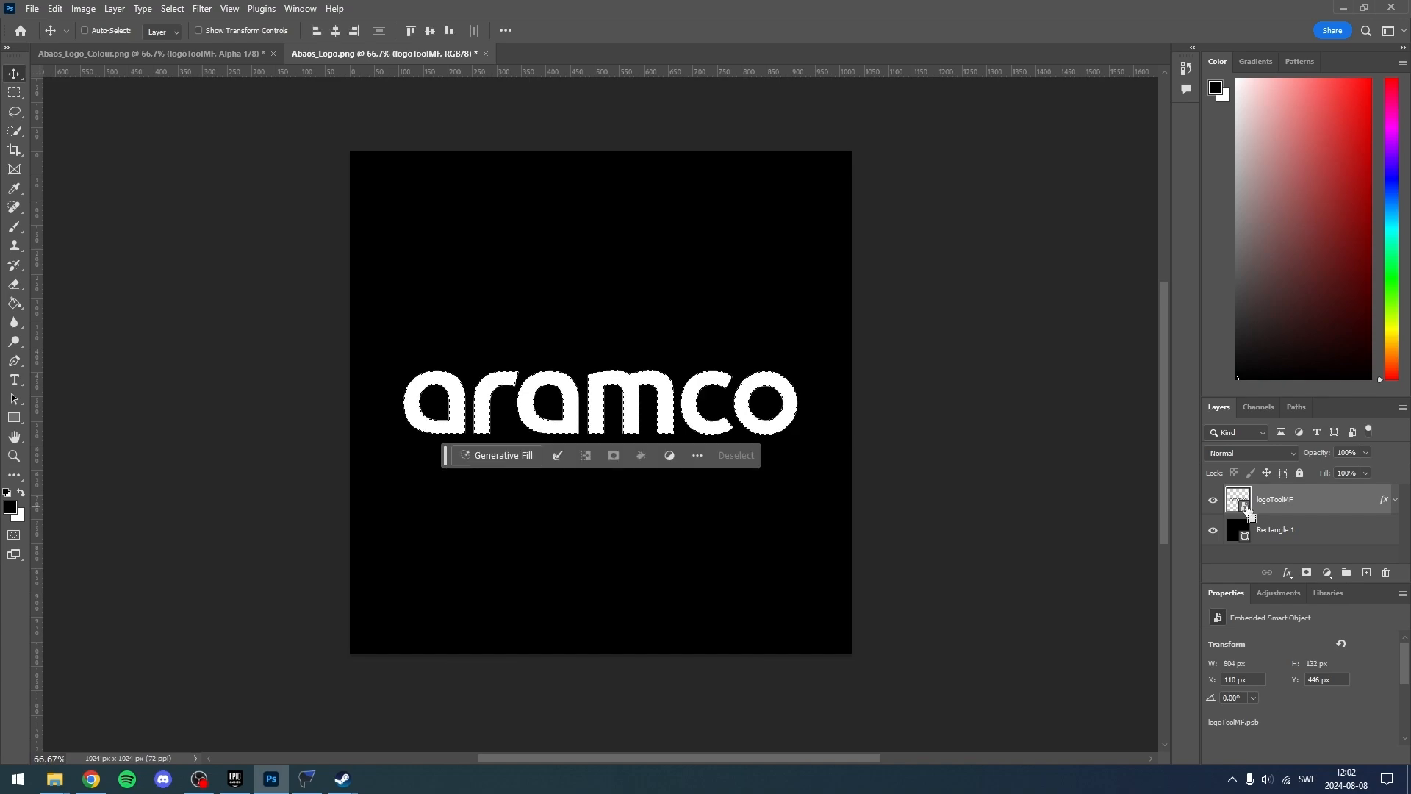
{"action": "left_click", "coordinate": [1258, 413]}
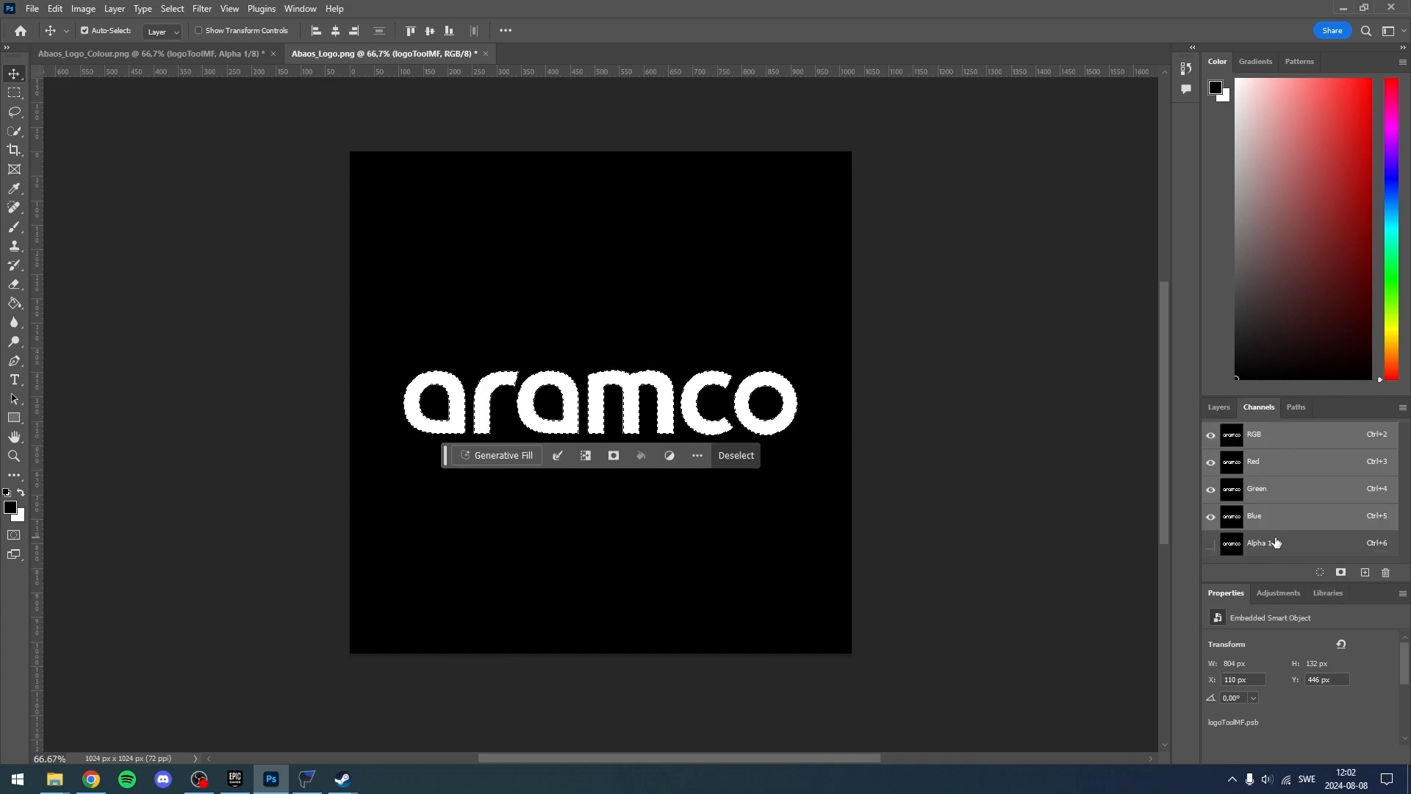
{"action": "left_click", "coordinate": [1275, 543]}
- Save a copy in Targa format as Abaos_Logo.tga in the SponsorLogos folder with alpha channels included
{"action": "left_click", "coordinate": [32, 9]}
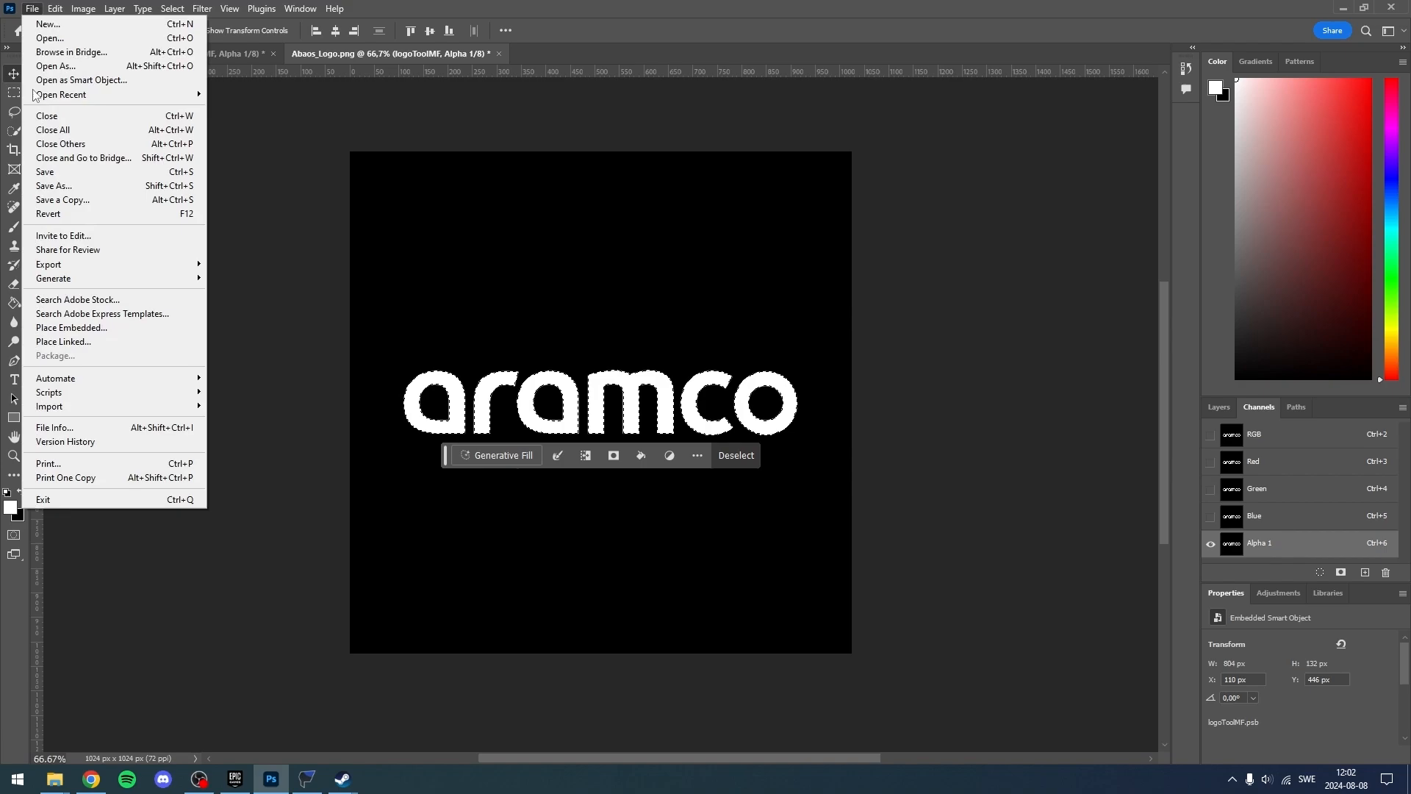
{"action": "left_click", "coordinate": [49, 200]}
{"action": "left_click", "coordinate": [580, 246]}
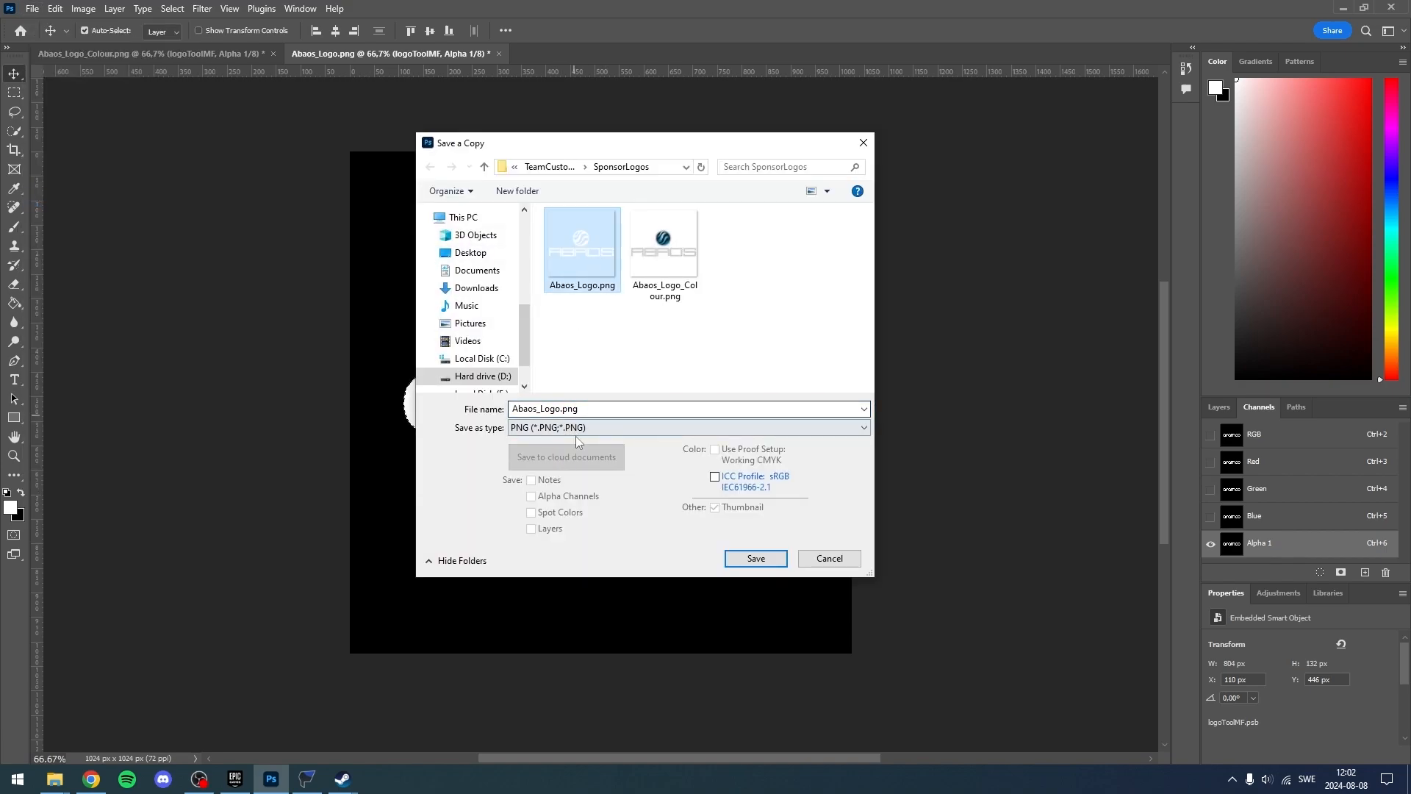
{"action": "left_click", "coordinate": [575, 428]}
{"action": "left_click", "coordinate": [554, 651]}
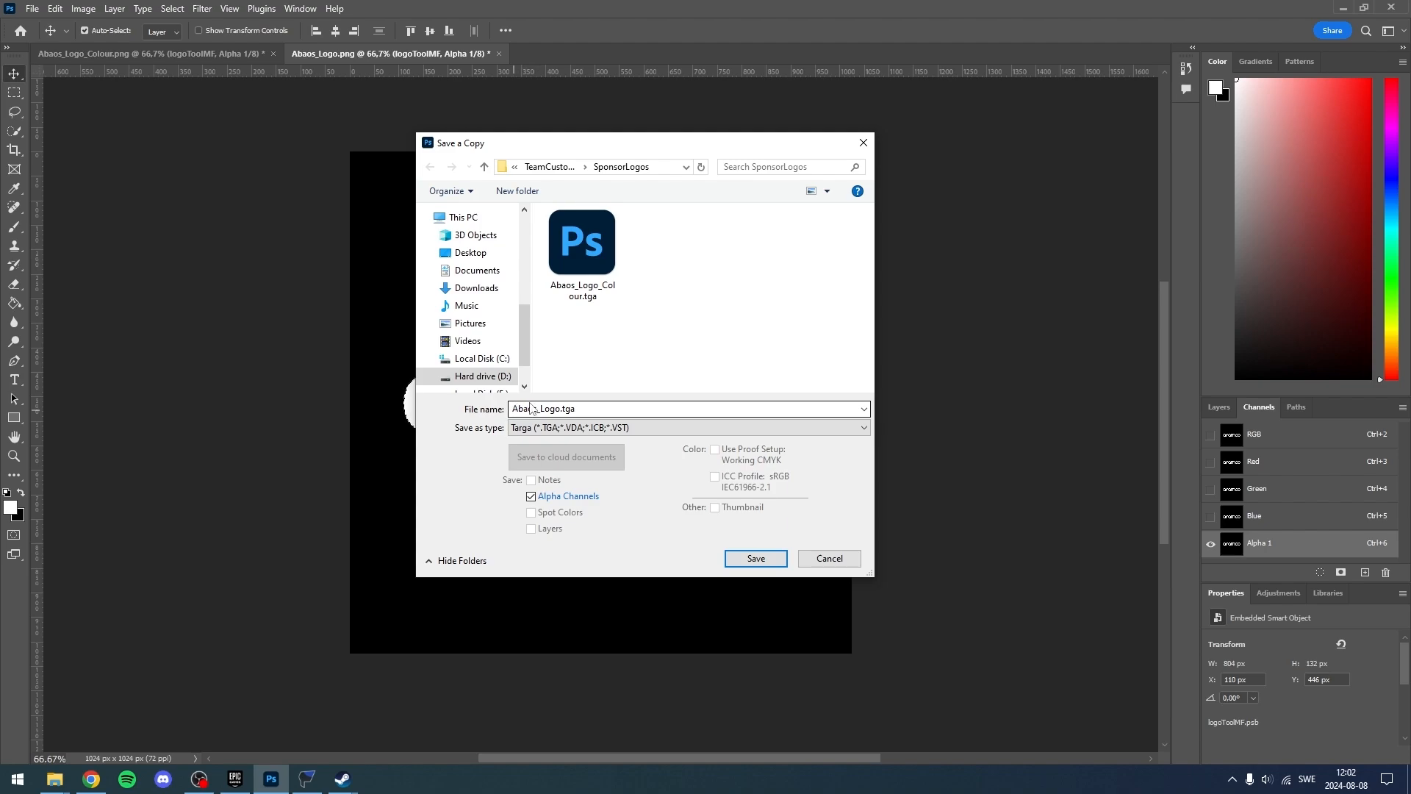
{"action": "left_click", "coordinate": [755, 557]}
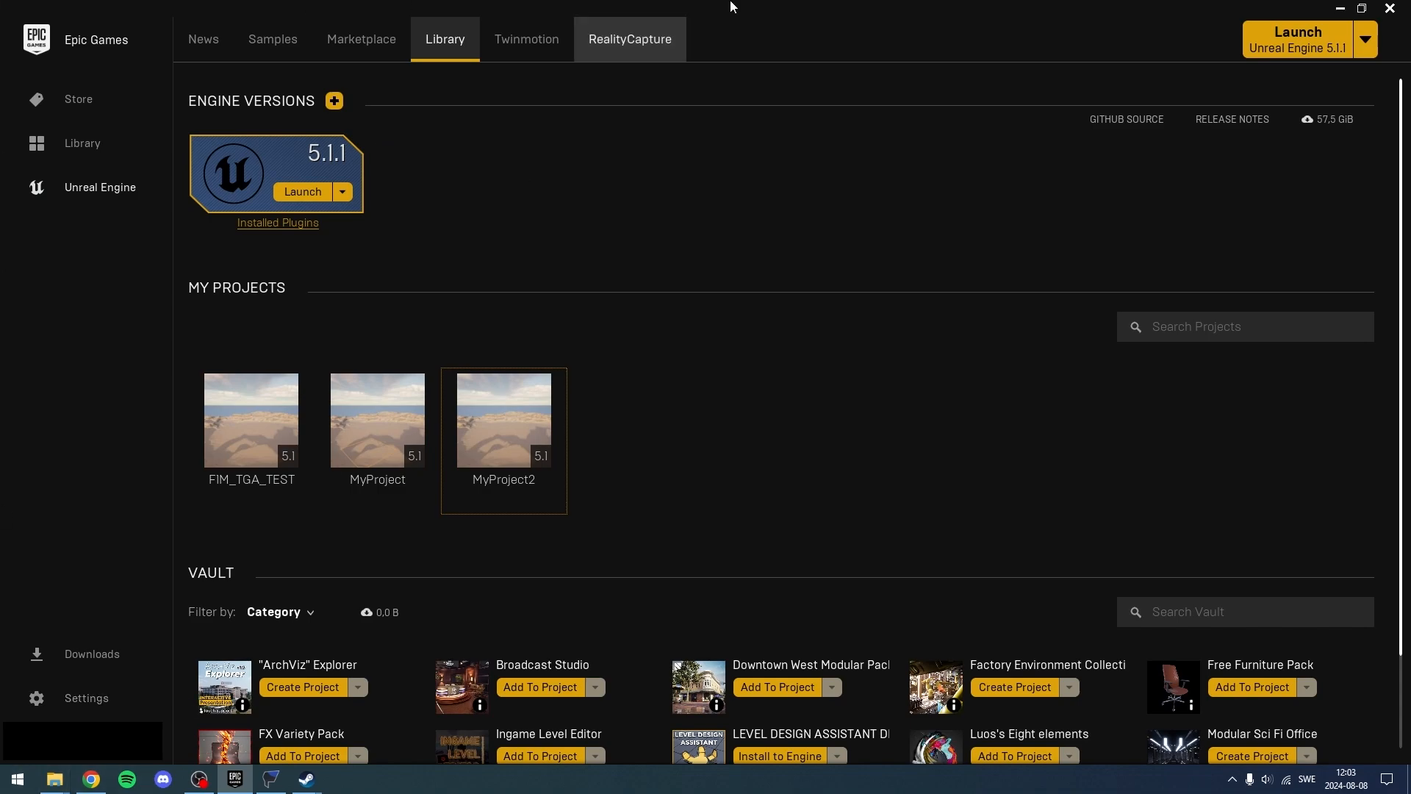
- Add a second engine version slot in the Epic Games library, trying 5.0.3 and setting it to 5.2.1
{"action": "left_click", "coordinate": [334, 102]}
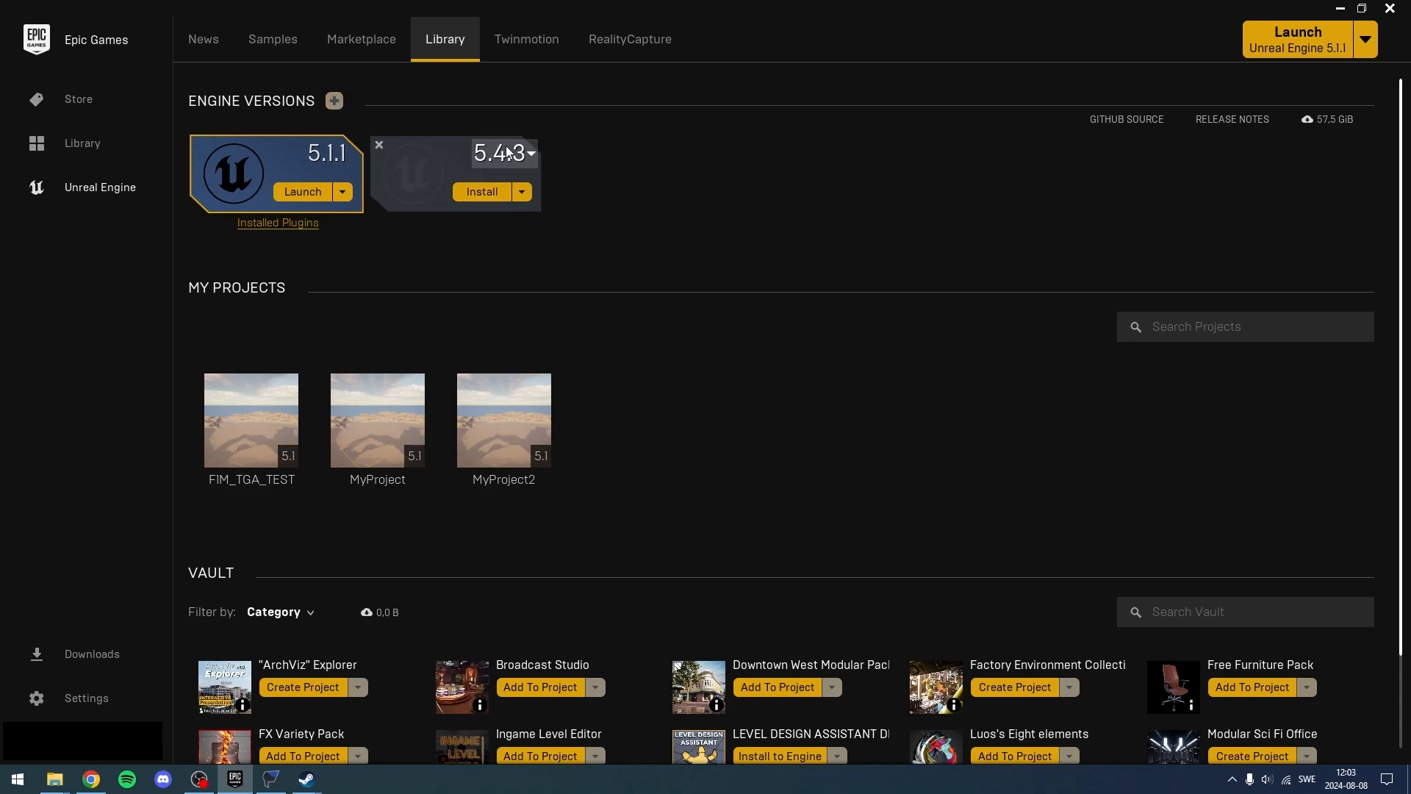
{"action": "left_click", "coordinate": [506, 152]}
{"action": "left_click", "coordinate": [507, 152]}
{"action": "left_click", "coordinate": [509, 153]}
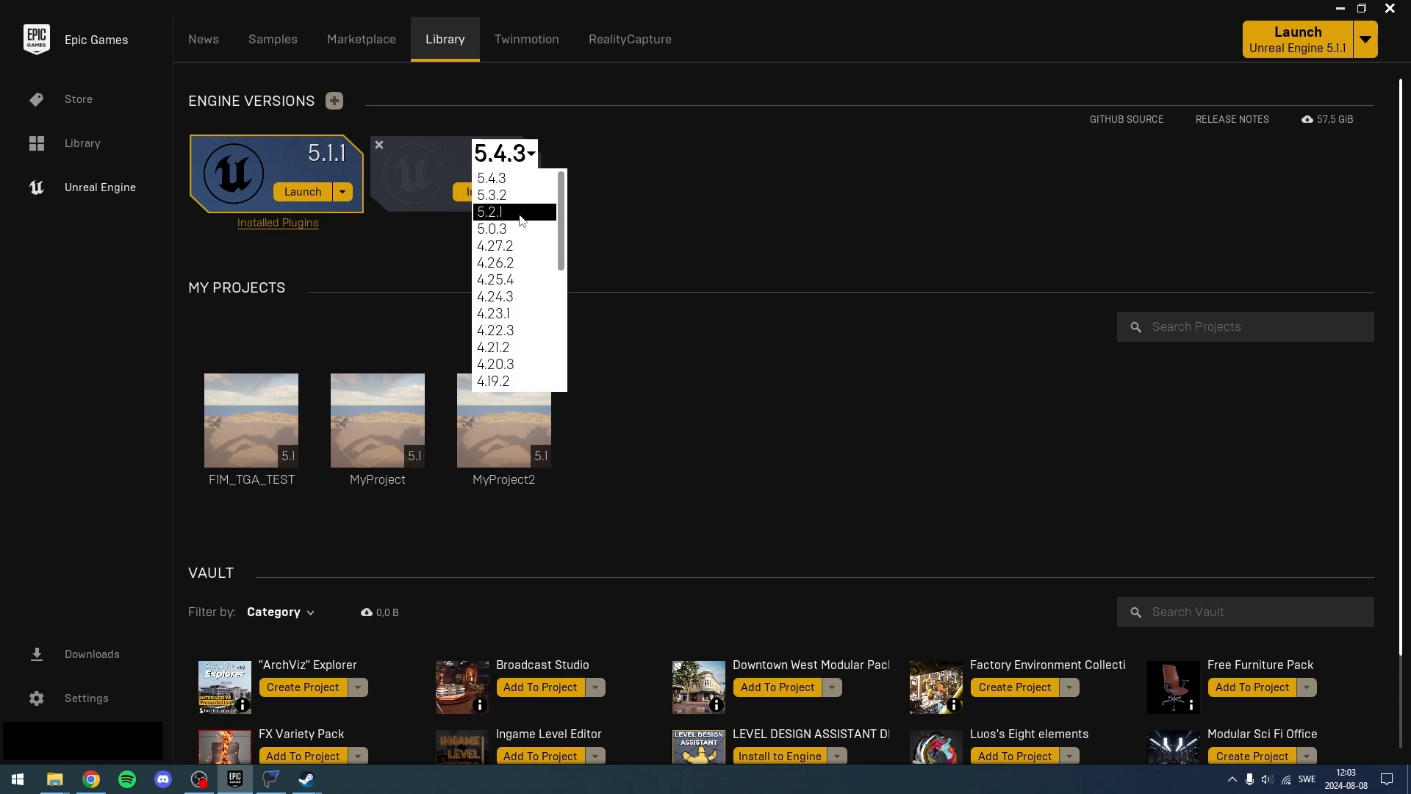
{"action": "left_click", "coordinate": [493, 143]}
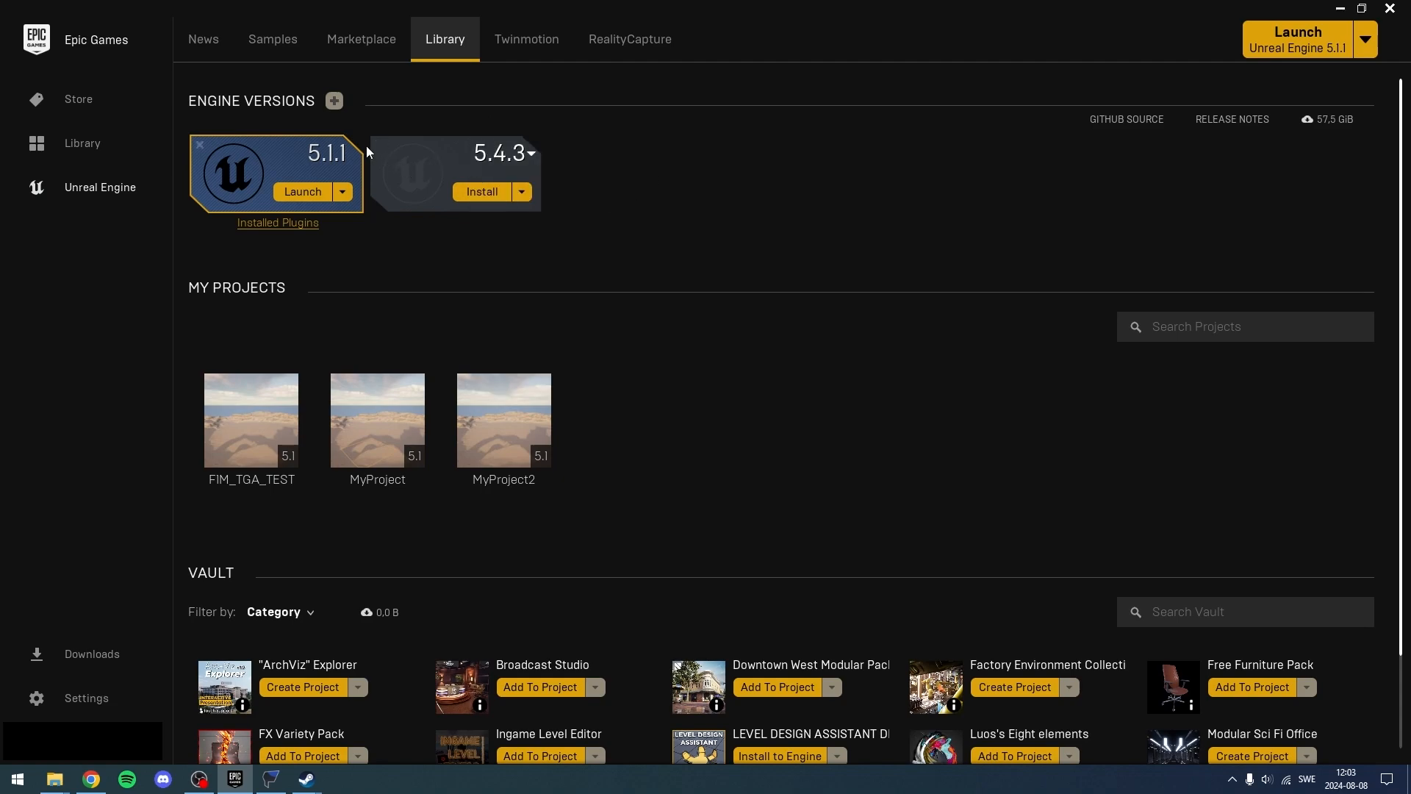
{"action": "left_click", "coordinate": [503, 153]}
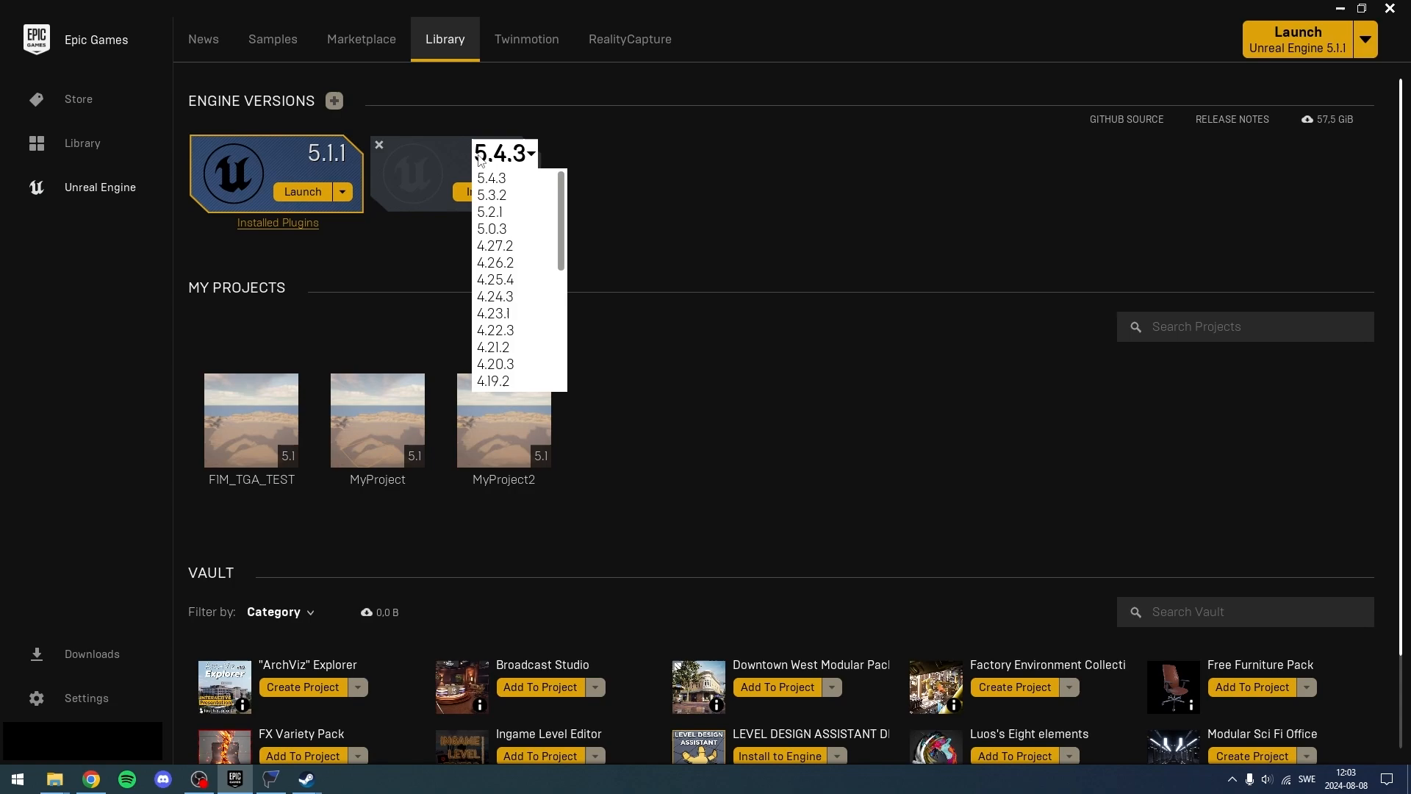
{"action": "left_click", "coordinate": [491, 229]}
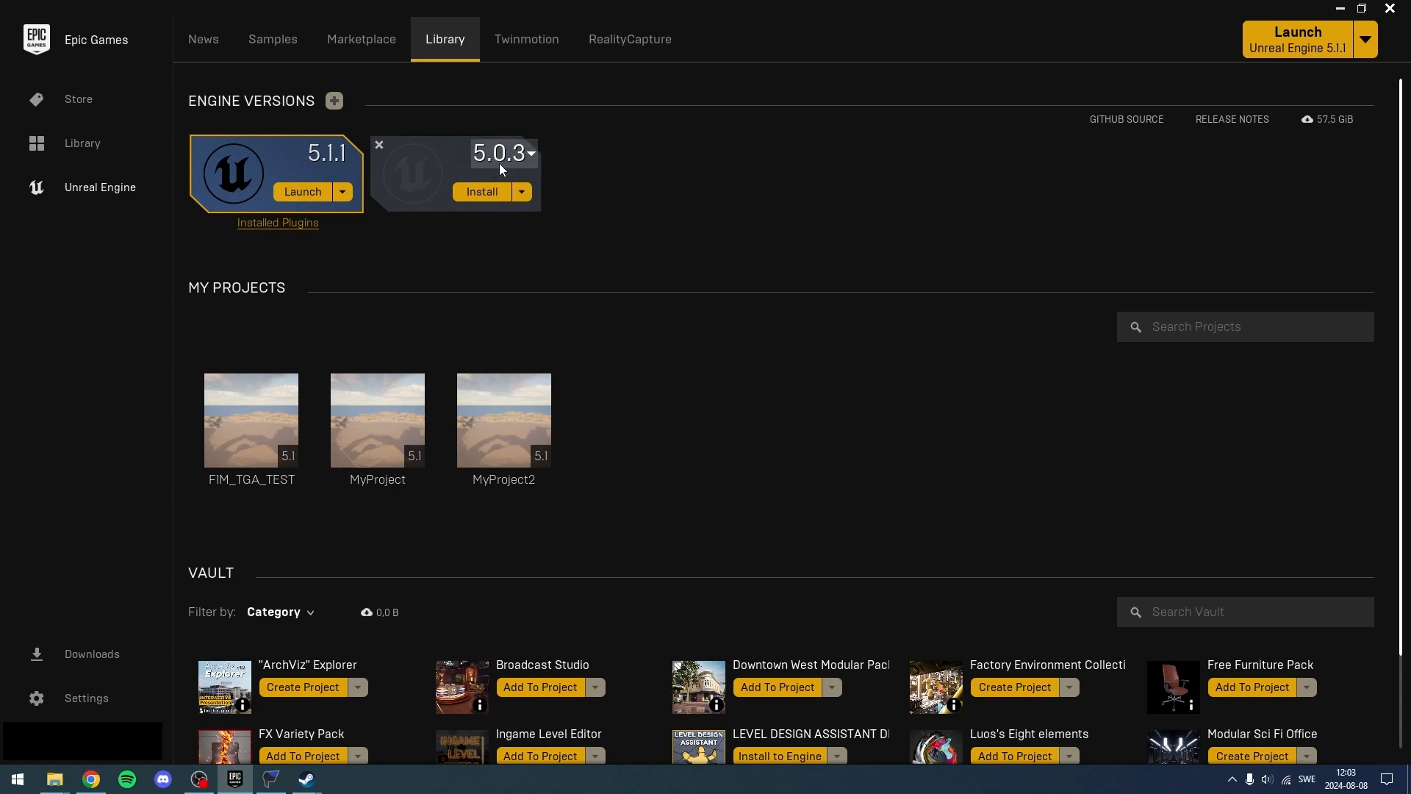
{"action": "left_click", "coordinate": [489, 212]}
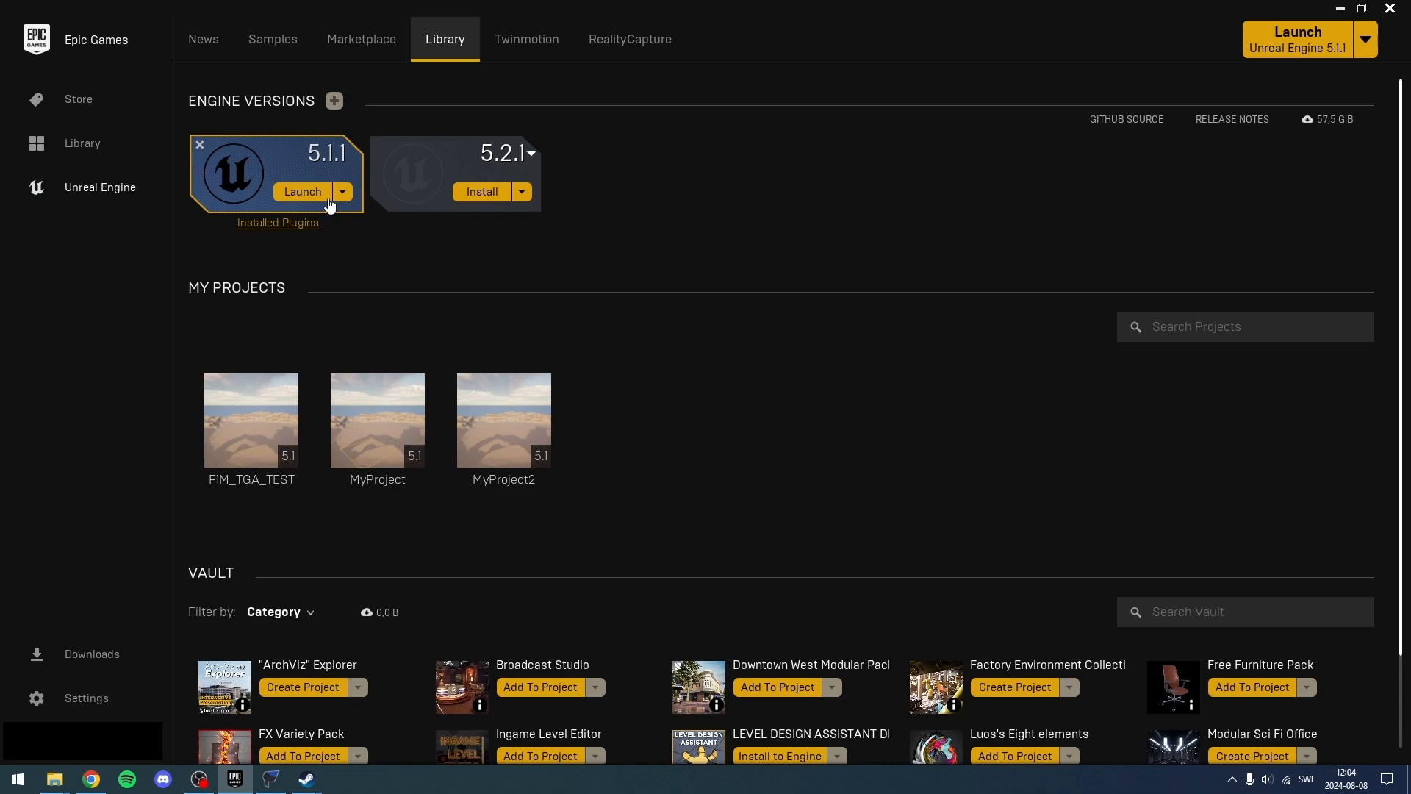
- Launch Unreal Engine 5.1.1 and remove the uninstalled 5.2.1 engine slot
{"action": "left_click", "coordinate": [297, 193]}
{"action": "left_click", "coordinate": [380, 147]}
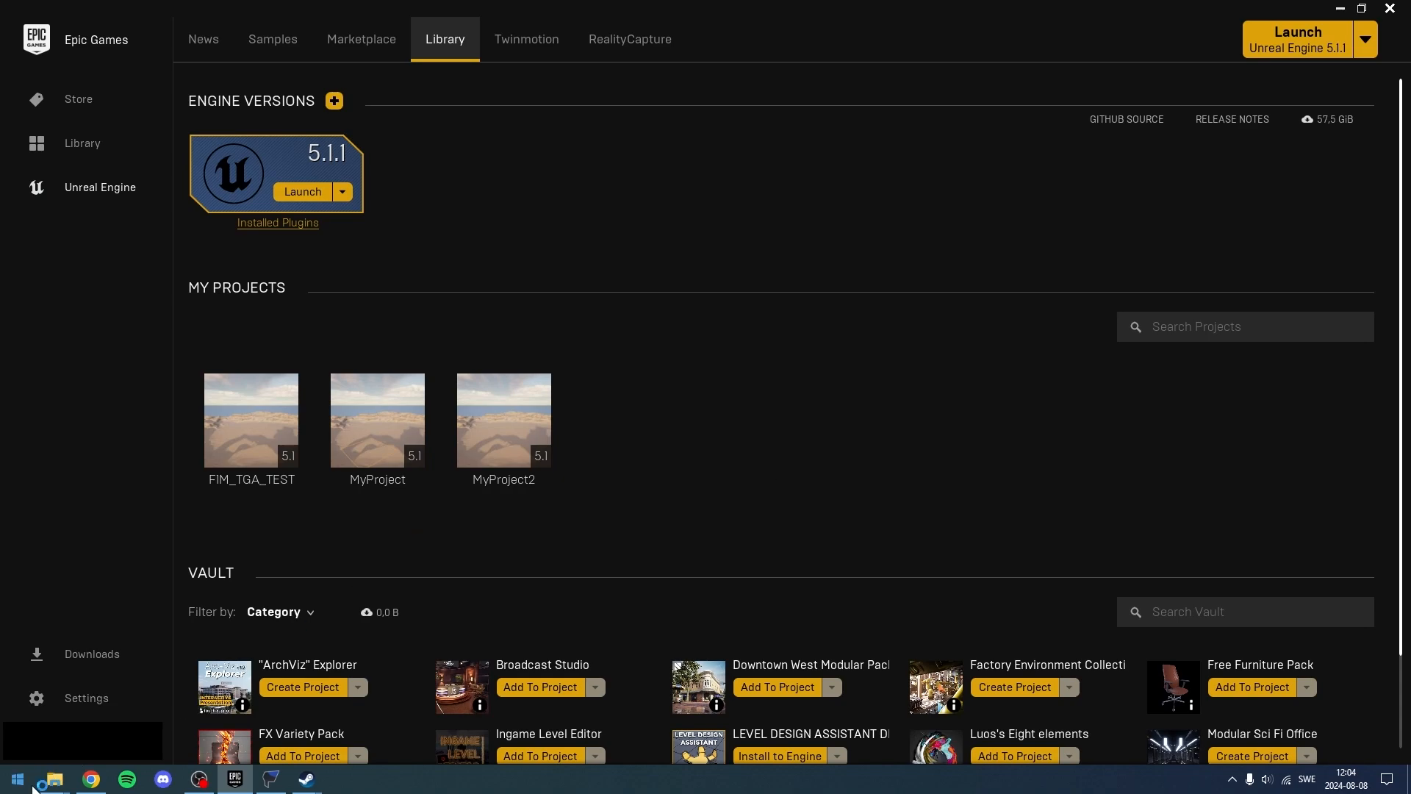
- Delete Abaos_Logo.png and Abaos_Logo_Colour.png from the SponsorLogos folder in File Explorer, and close FModel
{"action": "mouse_move", "coordinate": [54, 779]}
{"action": "left_click", "coordinate": [151, 702]}
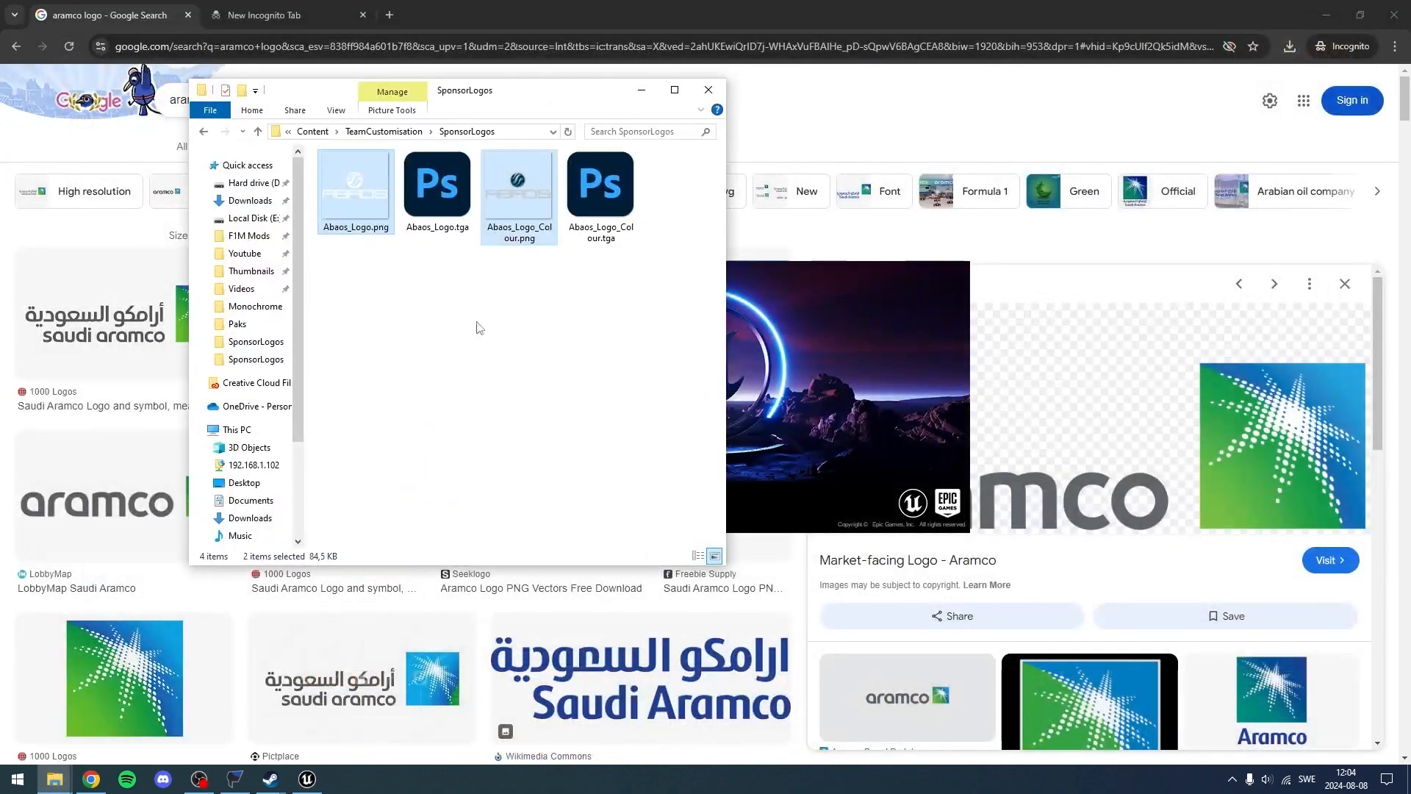
{"action": "right_click", "coordinate": [512, 206]}
{"action": "left_click", "coordinate": [540, 534]}
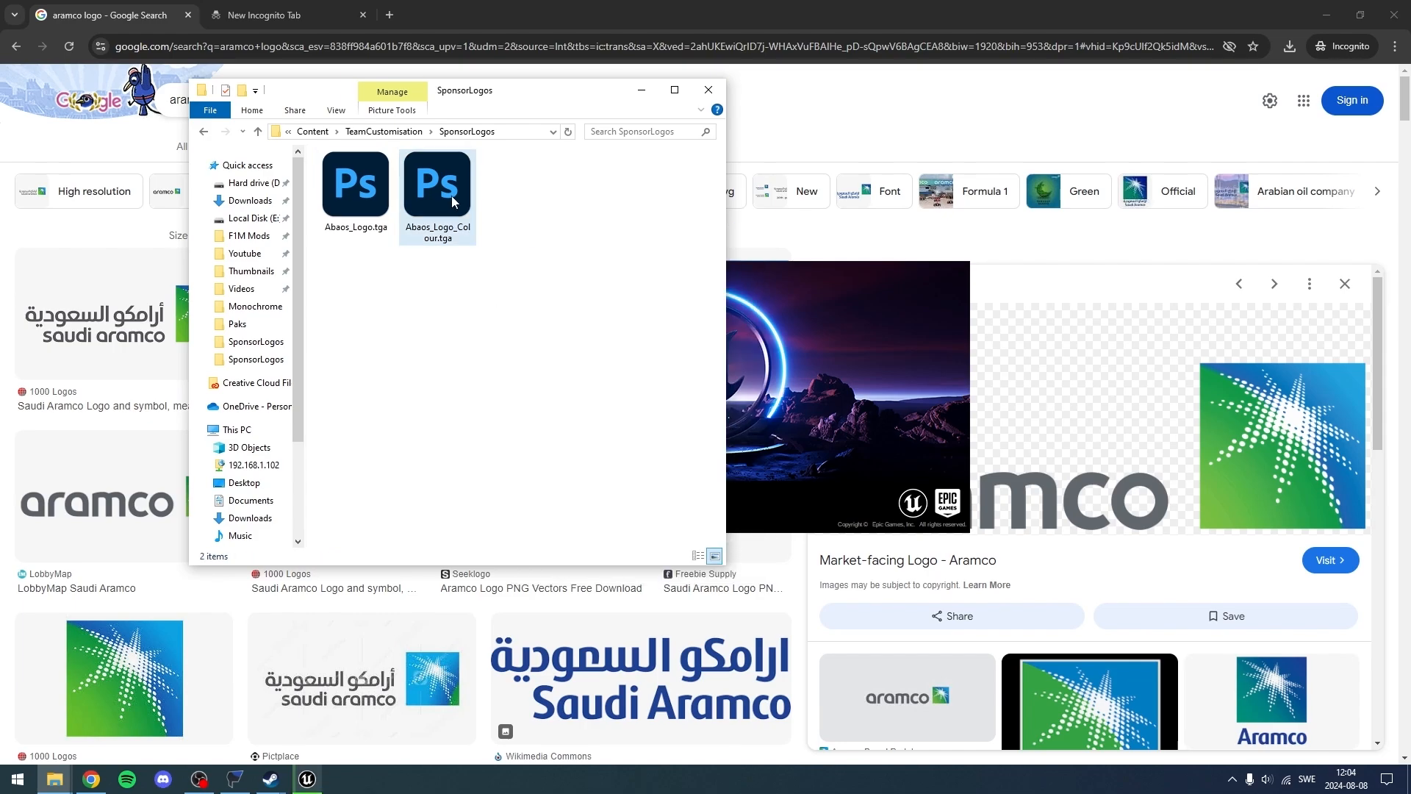
{"action": "left_click_drag", "start_coordinate": [562, 278], "coordinate": [361, 184]}
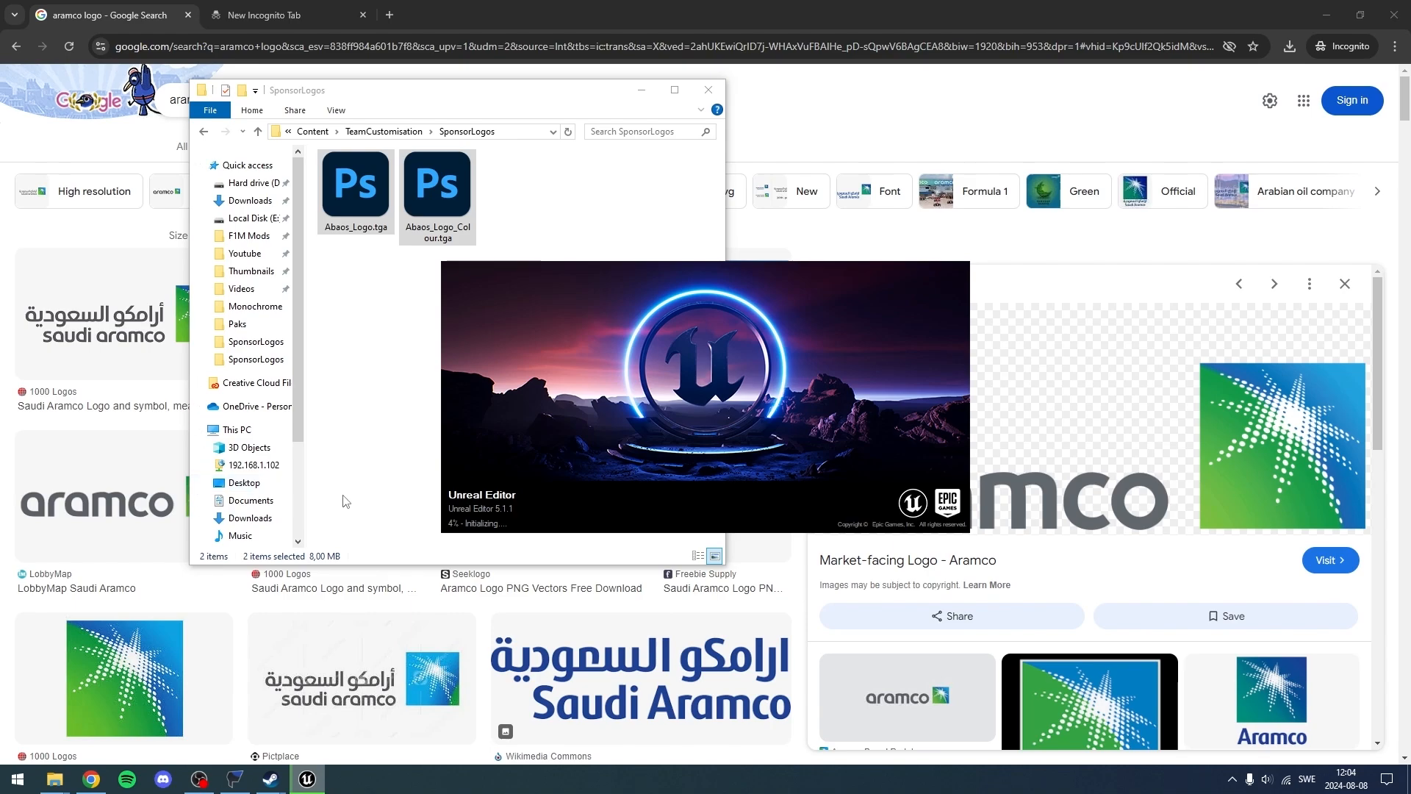
{"action": "mouse_move", "coordinate": [235, 779]}
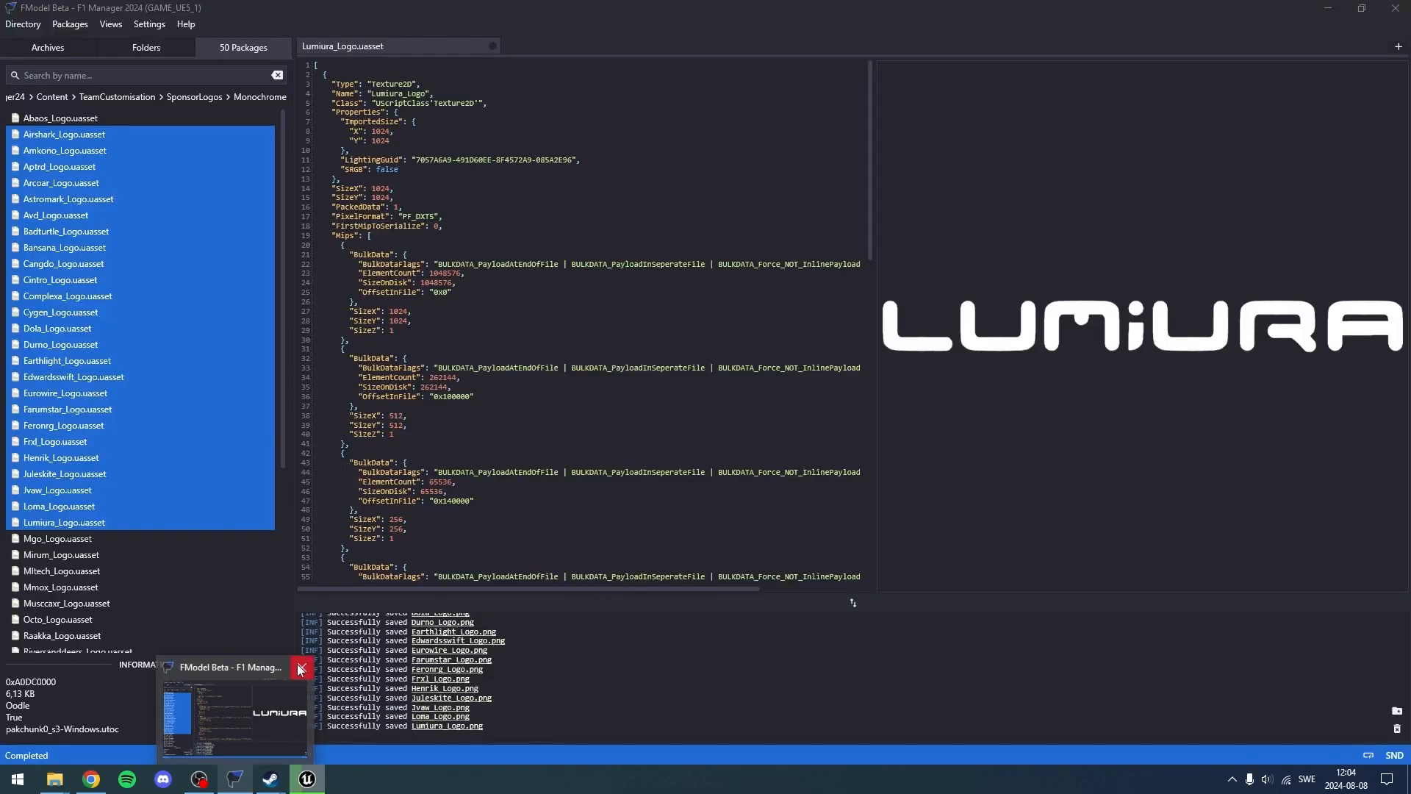
{"action": "left_click", "coordinate": [301, 667]}
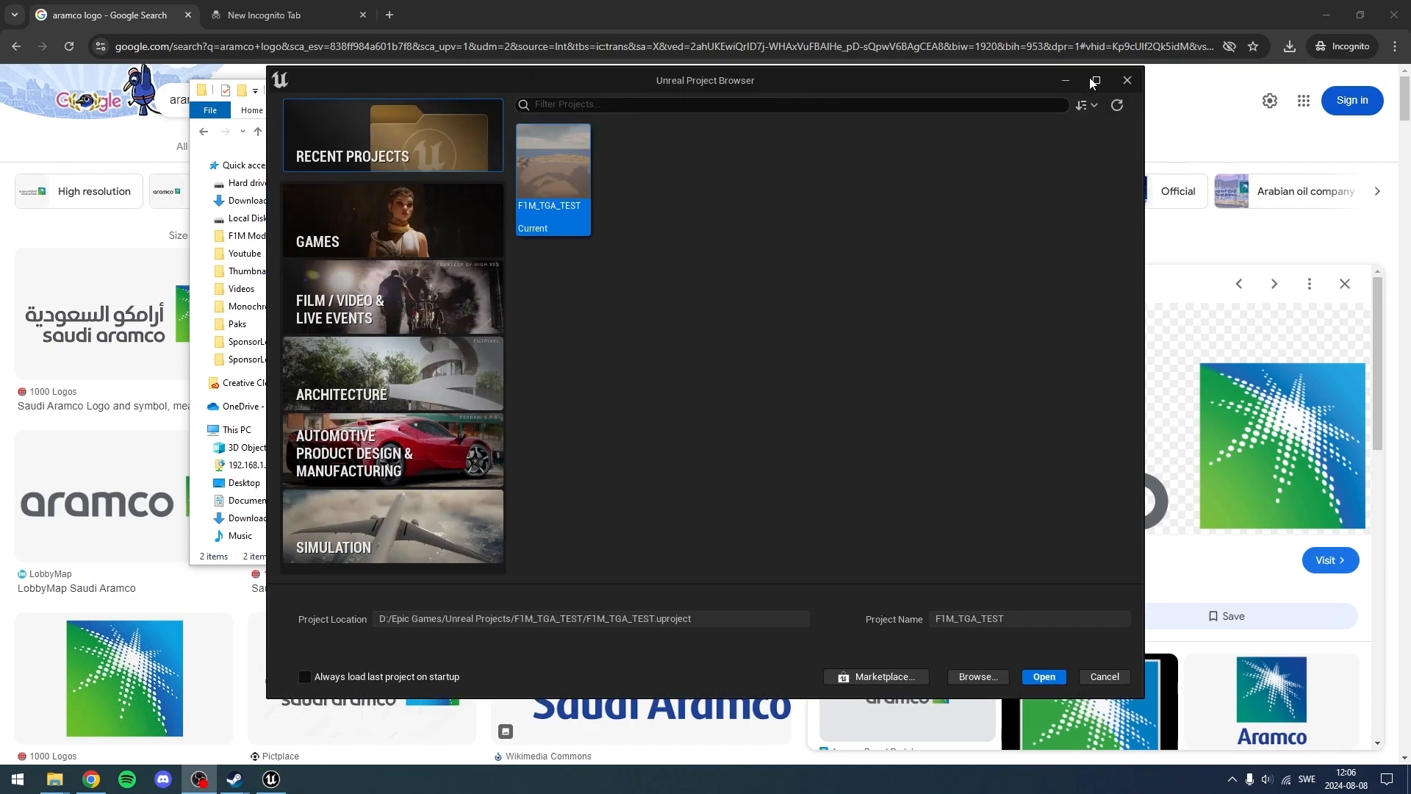
- Maximize the Unreal Project Browser and choose the Blank template under Games, without starter content
{"action": "left_click", "coordinate": [1097, 79]}
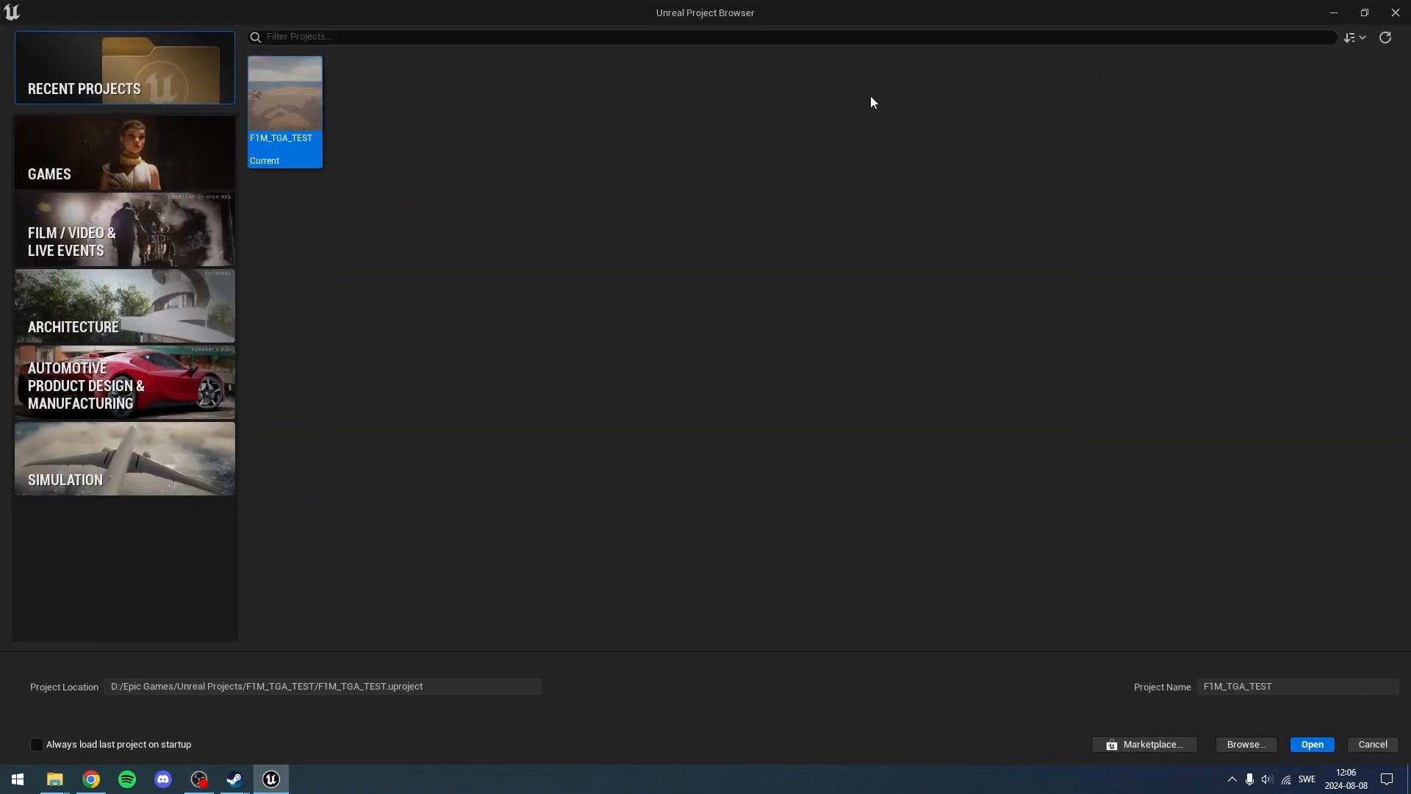
{"action": "left_click", "coordinate": [76, 171]}
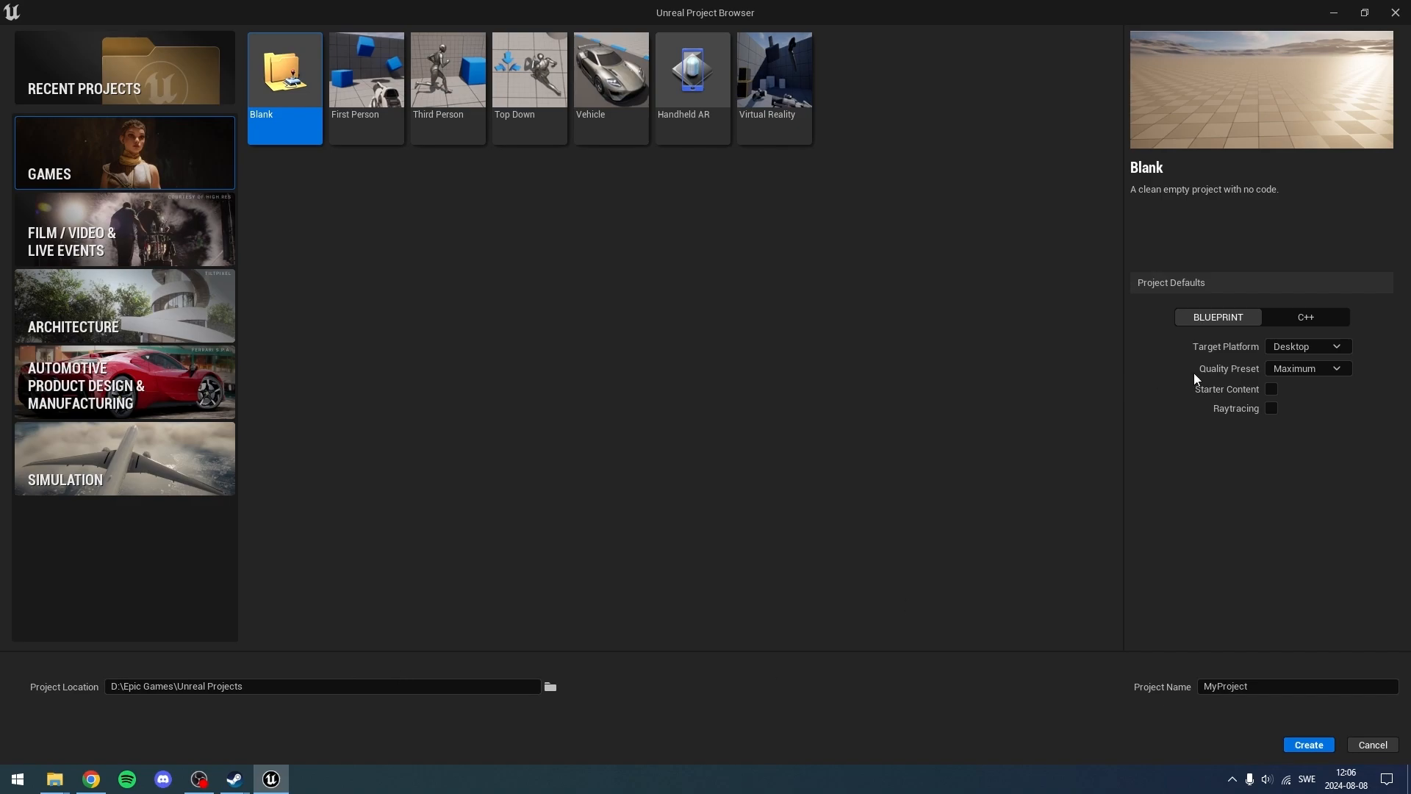
{"action": "left_click", "coordinate": [1272, 390]}
{"action": "left_click", "coordinate": [1269, 391]}
- Name the new Unreal project Sponsorlogomodtest and create it
{"action": "left_click", "coordinate": [1242, 686]}
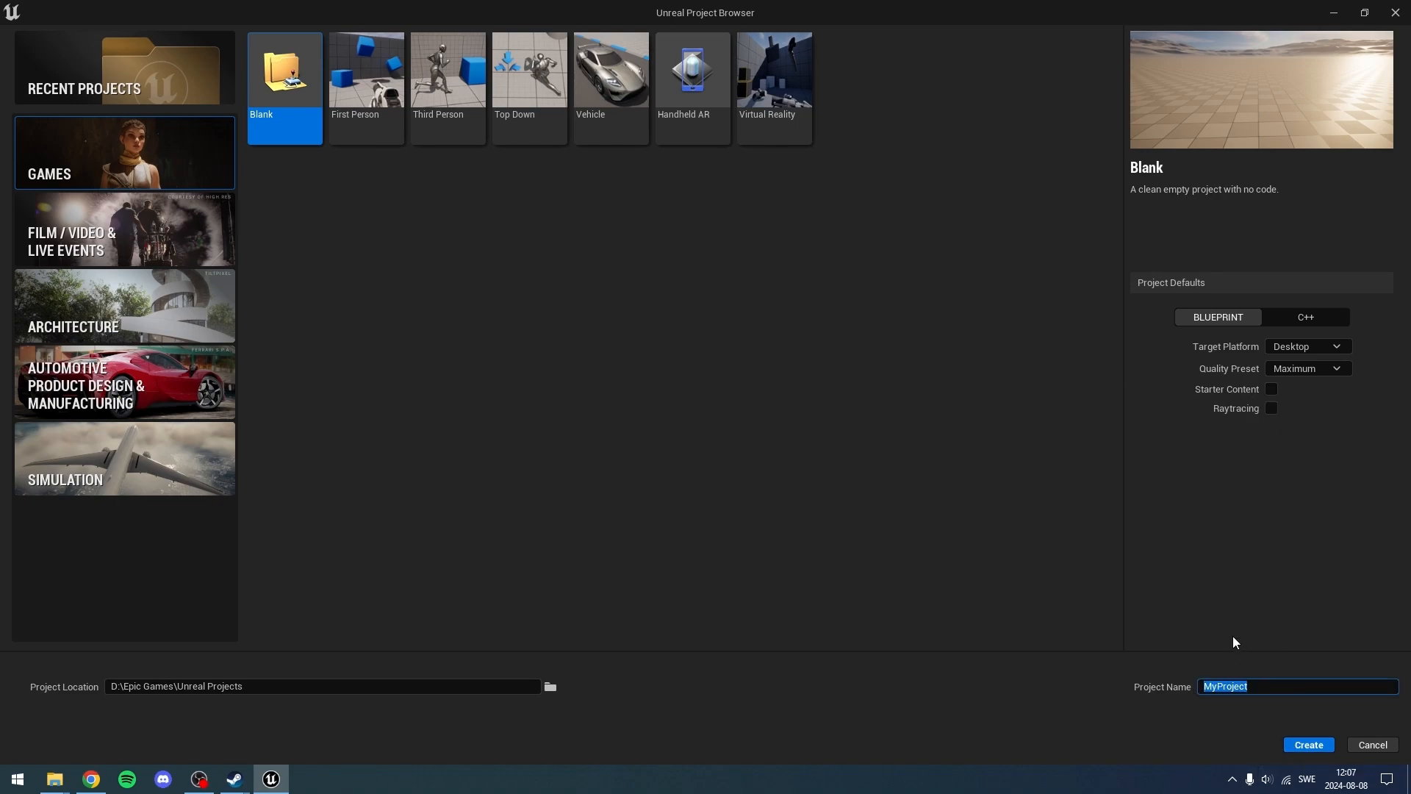
{"action": "type", "text": "Logo"}
{"action": "key", "text": "BackSpace"}
{"action": "key", "text": "BackSpace"}
{"action": "key", "text": "BackSpace"}
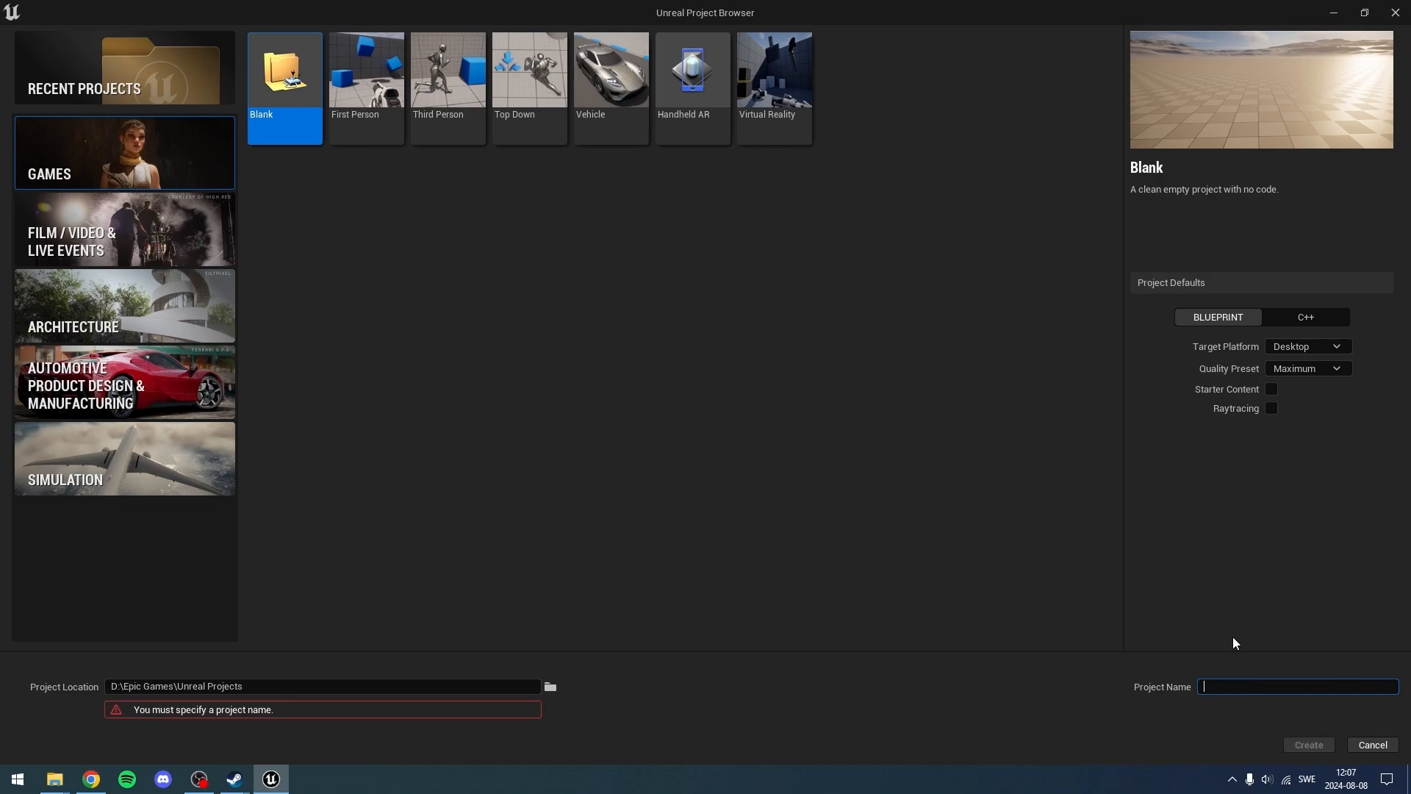
{"action": "type", "text": "Sponsor"}
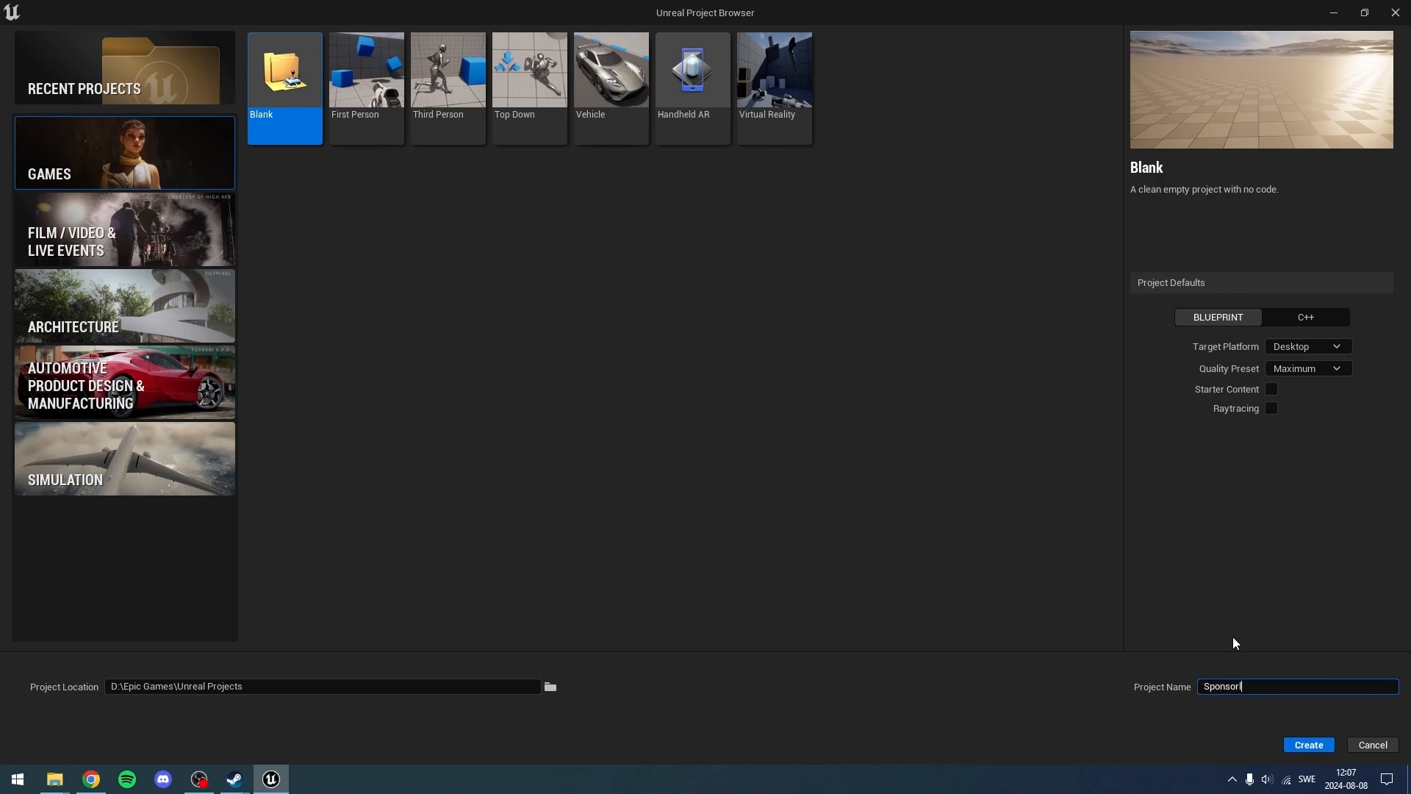
{"action": "type", "text": "logomodtets"}
{"action": "key", "text": "BackSpace"}
{"action": "key", "text": "BackSpace"}
{"action": "type", "text": "st"}
{"action": "left_click", "coordinate": [1276, 689]}
{"action": "key", "text": "BackSpace"}
{"action": "left_click", "coordinate": [1306, 744]}
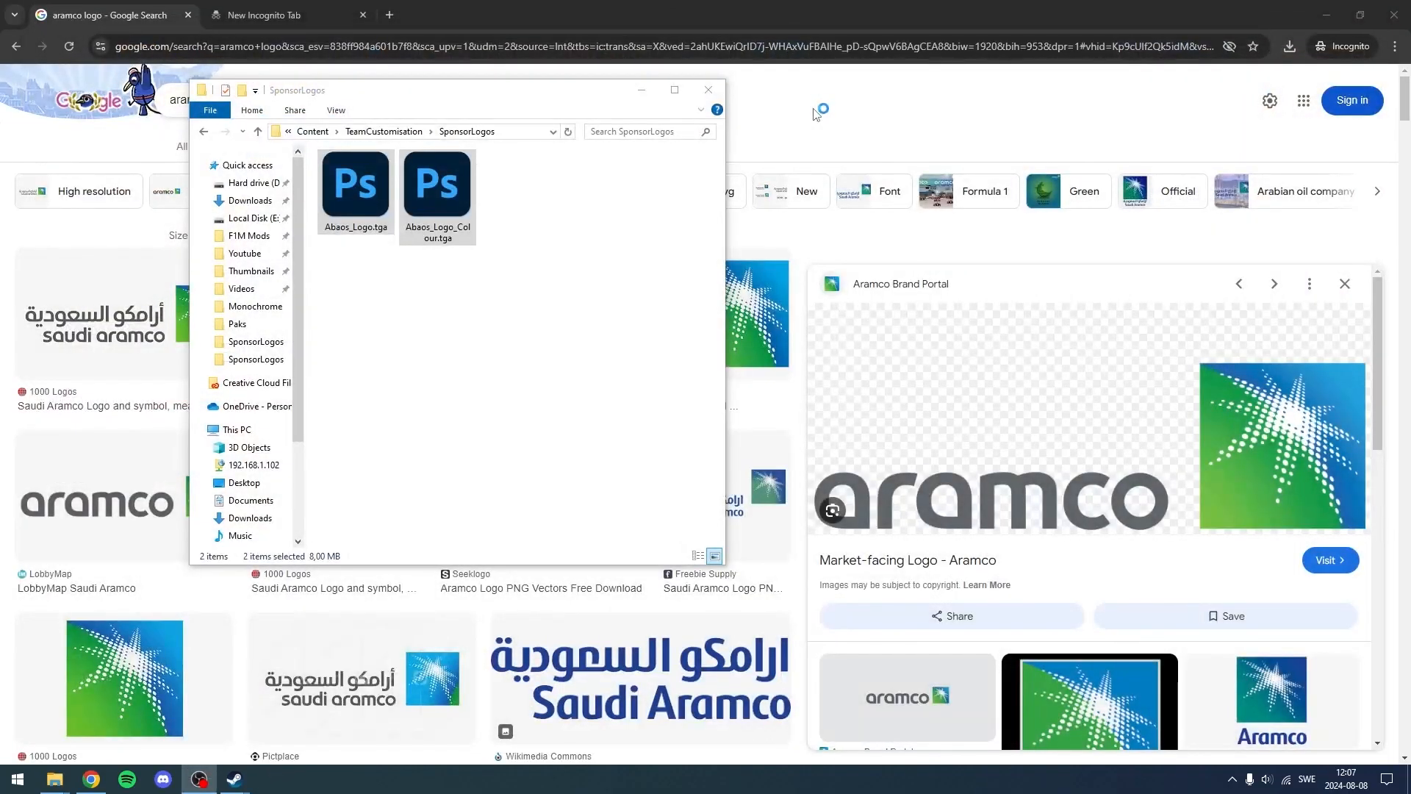
- Examine the SponsorLogos folder inside TeamCustomisation and its Abaos Targa files in File Explorer
{"action": "left_click", "coordinate": [408, 133]}
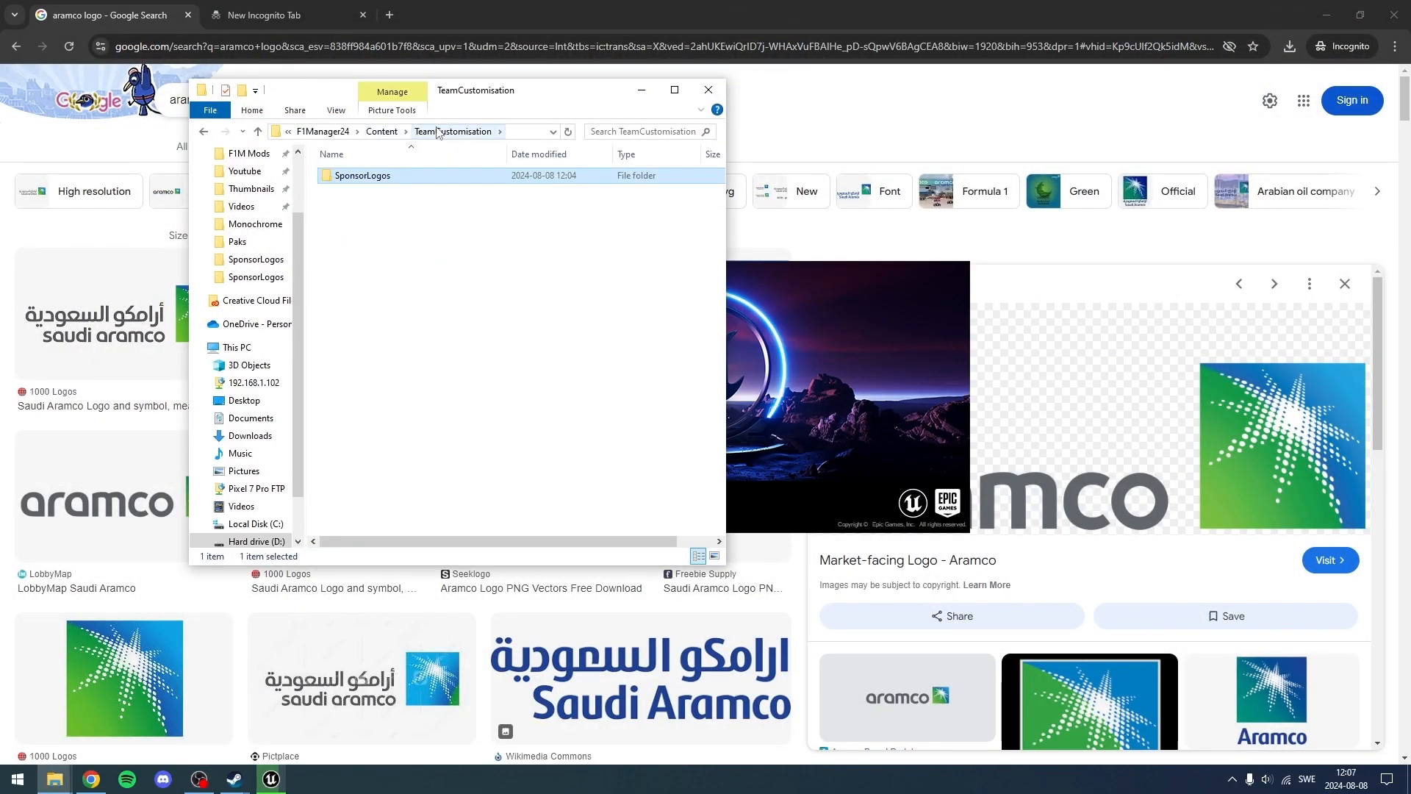
{"action": "double_click", "coordinate": [456, 184]}
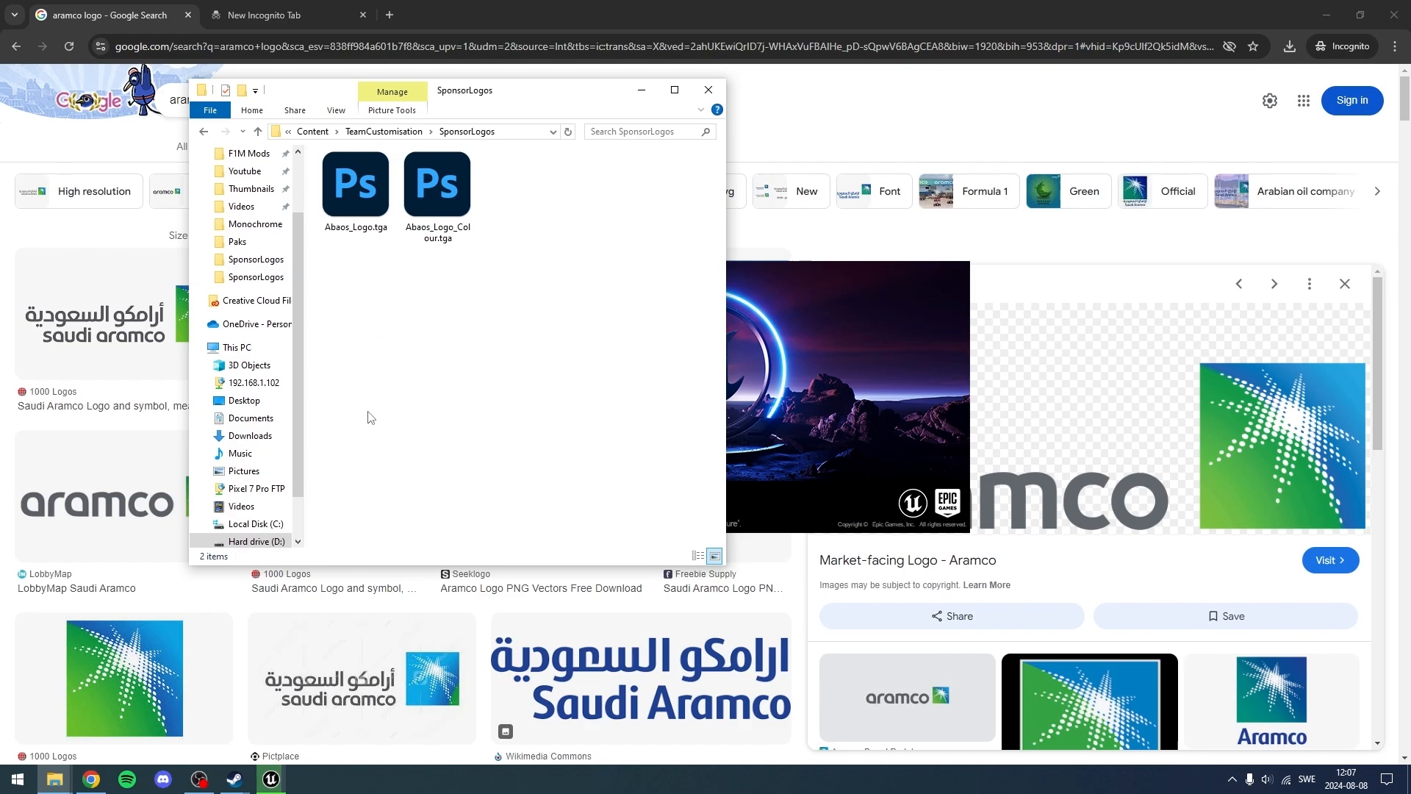
{"action": "left_click_drag", "start_coordinate": [515, 234], "coordinate": [354, 170]}
{"action": "left_click", "coordinate": [437, 280]}
{"action": "left_click", "coordinate": [364, 210]}
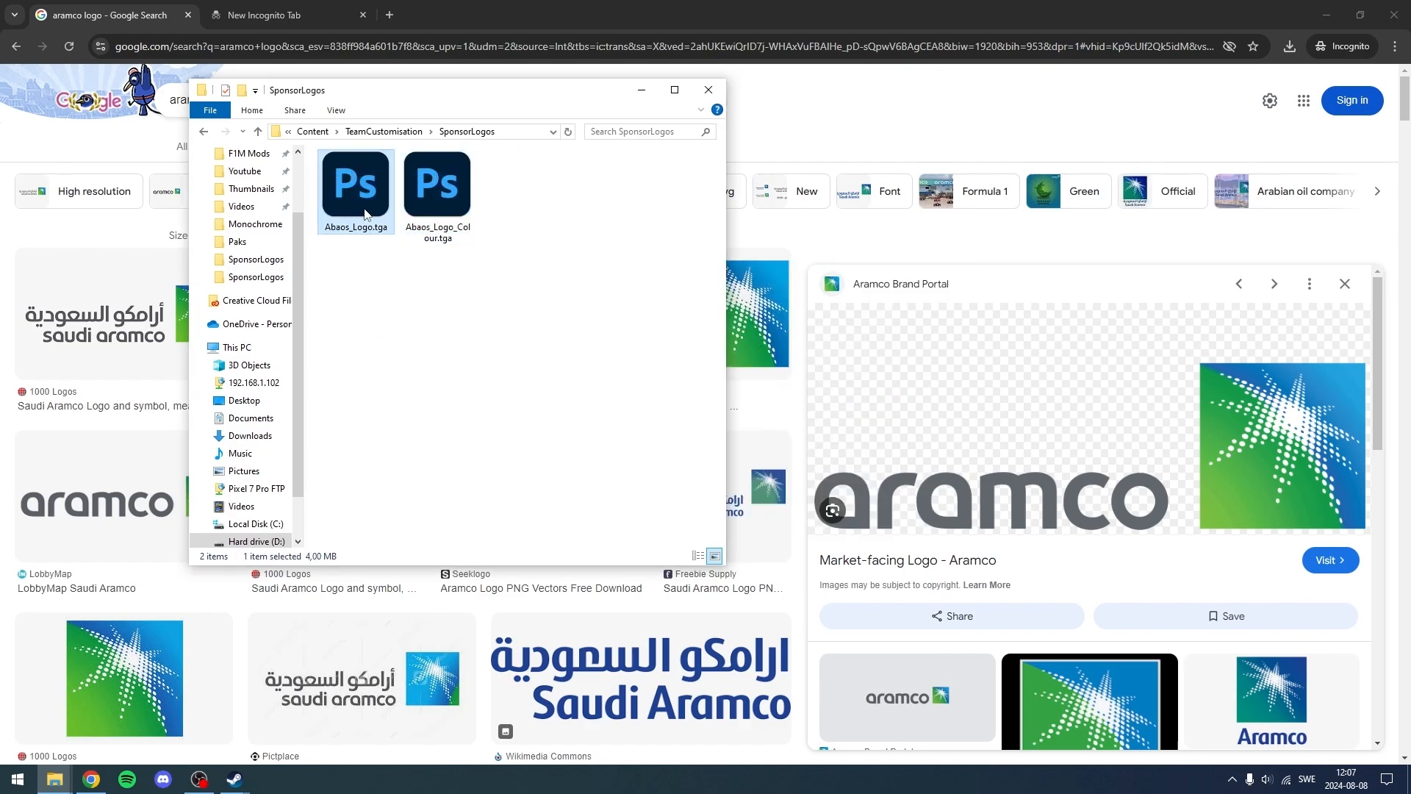
- Examine the exported folder hierarchy in File Explorer, from SponsorLogos up through TeamCustomisation to Content
{"action": "left_click", "coordinate": [455, 212]}
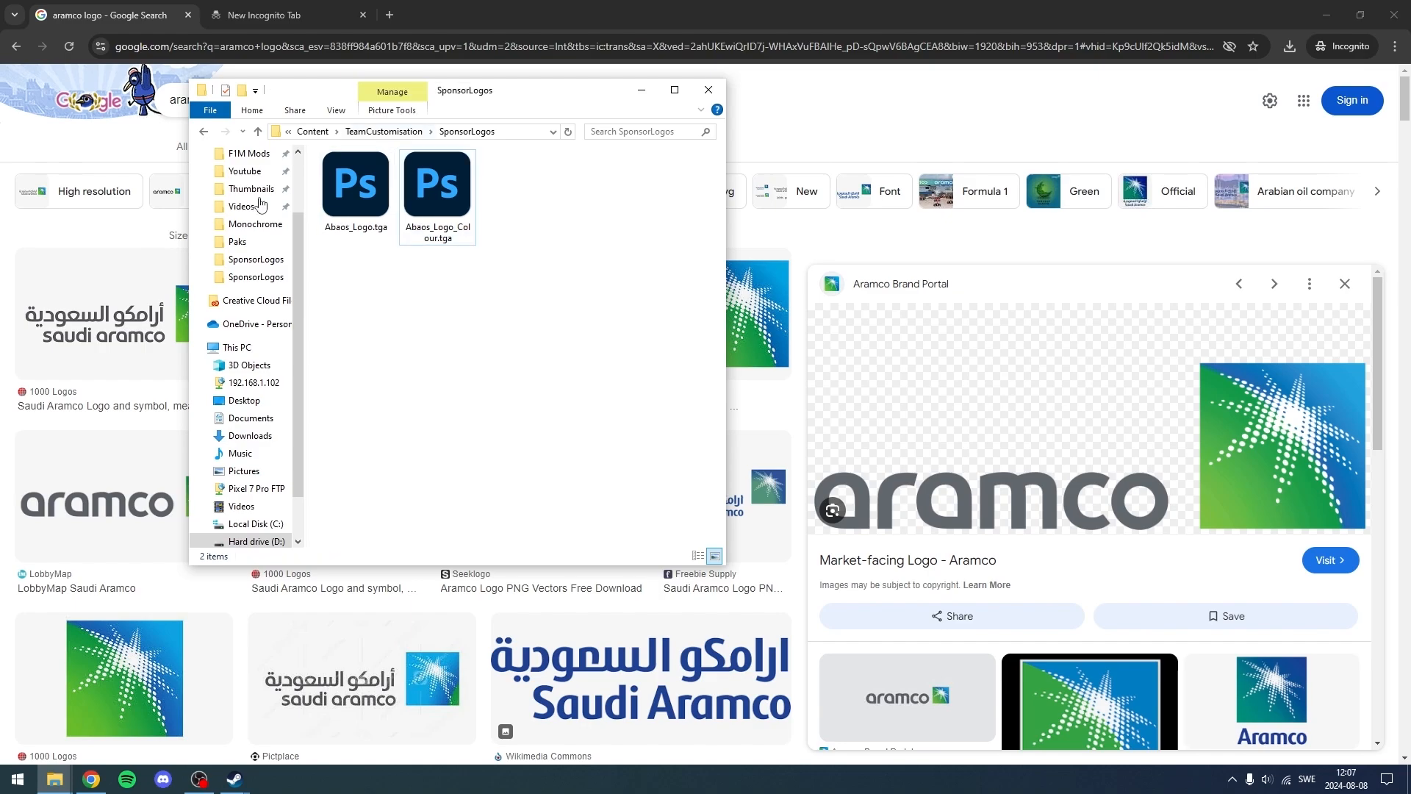
{"action": "left_click_drag", "start_coordinate": [493, 342], "coordinate": [439, 264]}
{"action": "right_click", "coordinate": [441, 266]}
{"action": "left_click", "coordinate": [382, 305]}
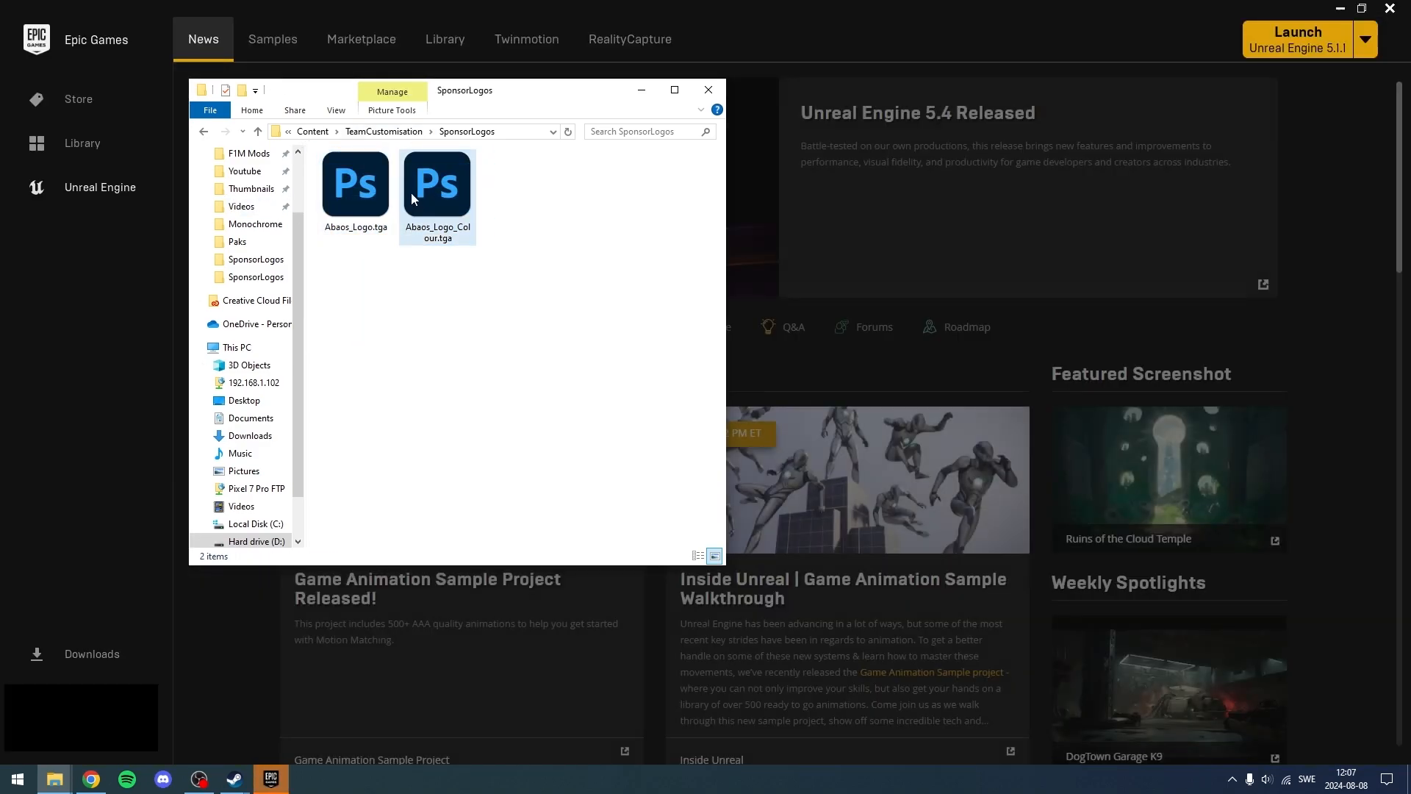
{"action": "left_click", "coordinate": [360, 131]}
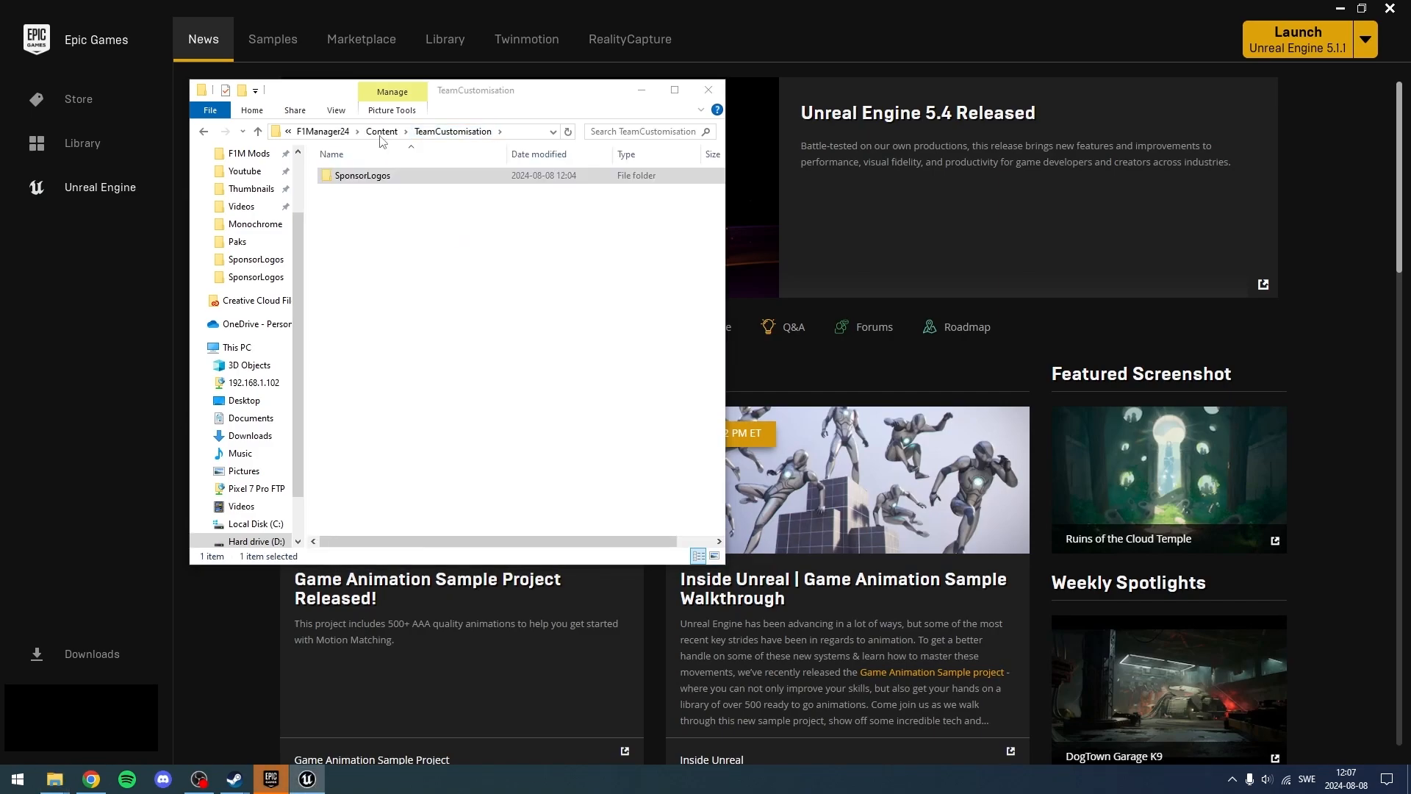
{"action": "left_click", "coordinate": [344, 667]}
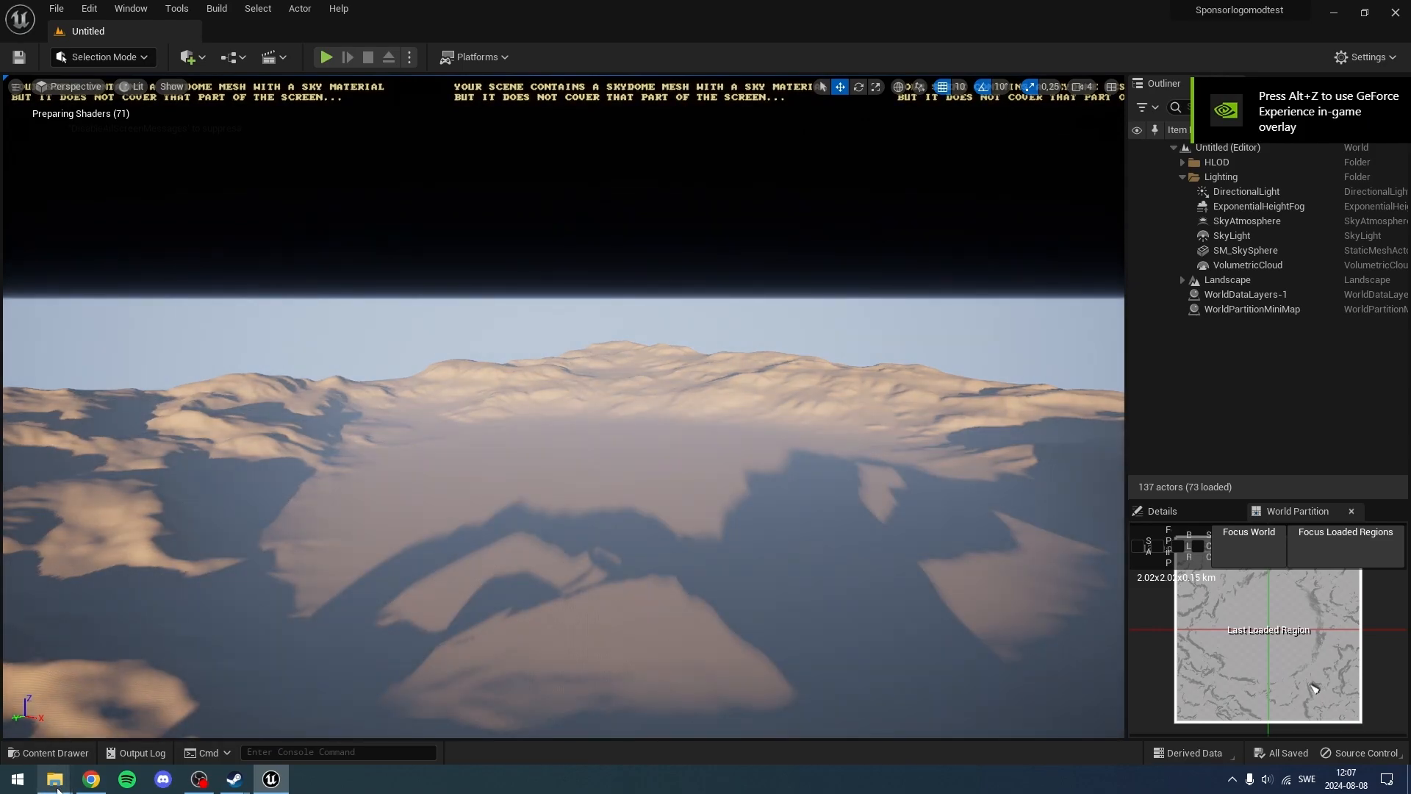
{"action": "mouse_move", "coordinate": [57, 789]}
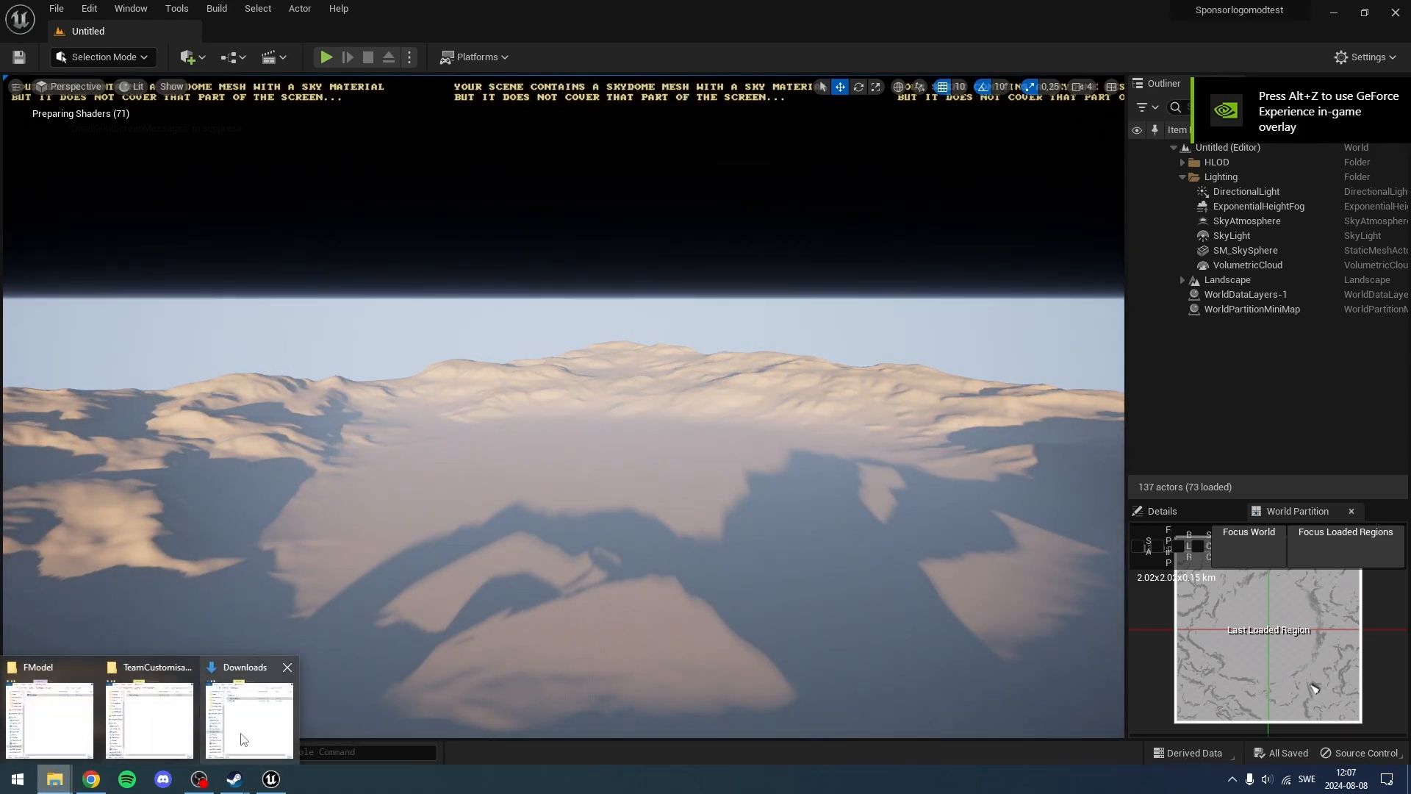
{"action": "mouse_move", "coordinate": [79, 713]}
{"action": "left_click", "coordinate": [149, 717]}
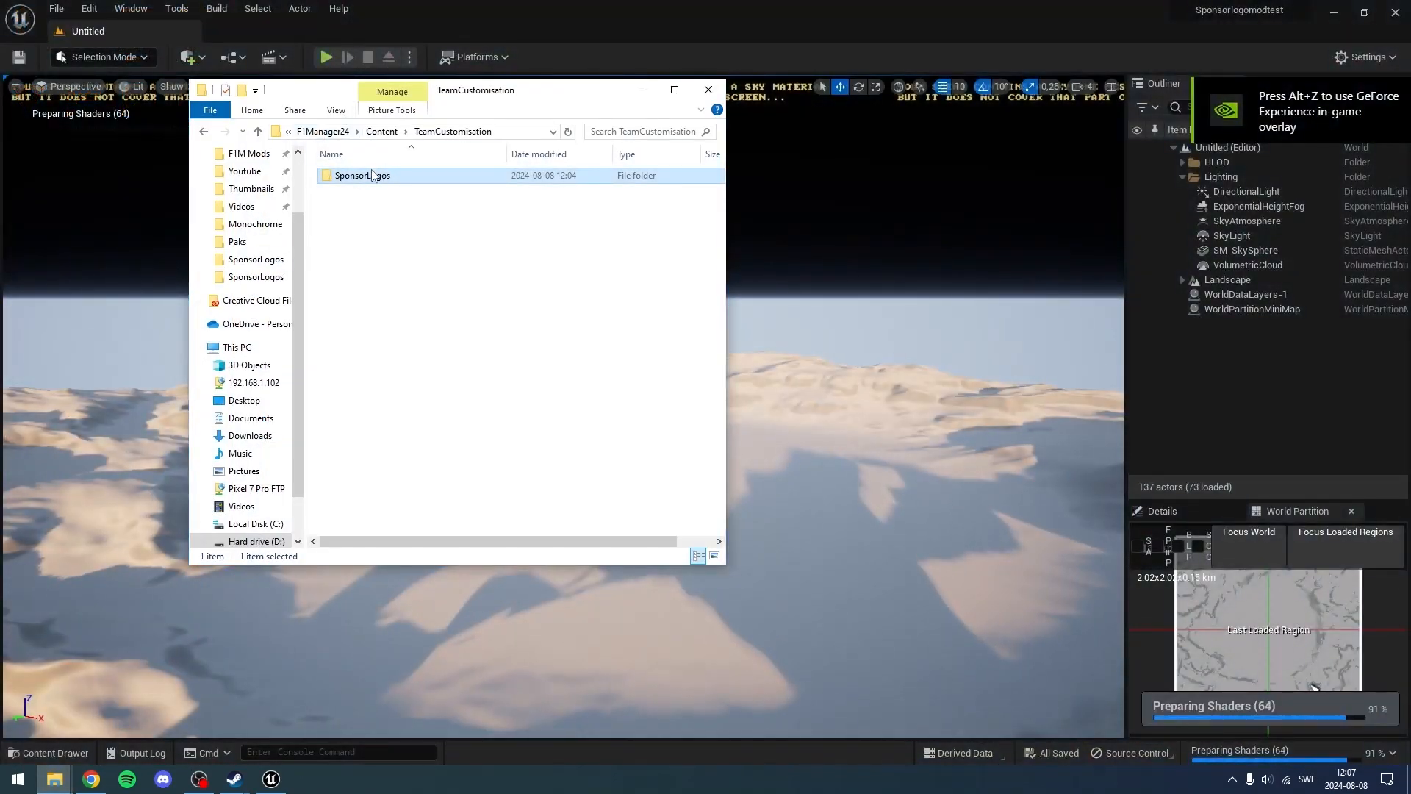
{"action": "left_click_drag", "start_coordinate": [362, 189], "coordinate": [422, 249]}
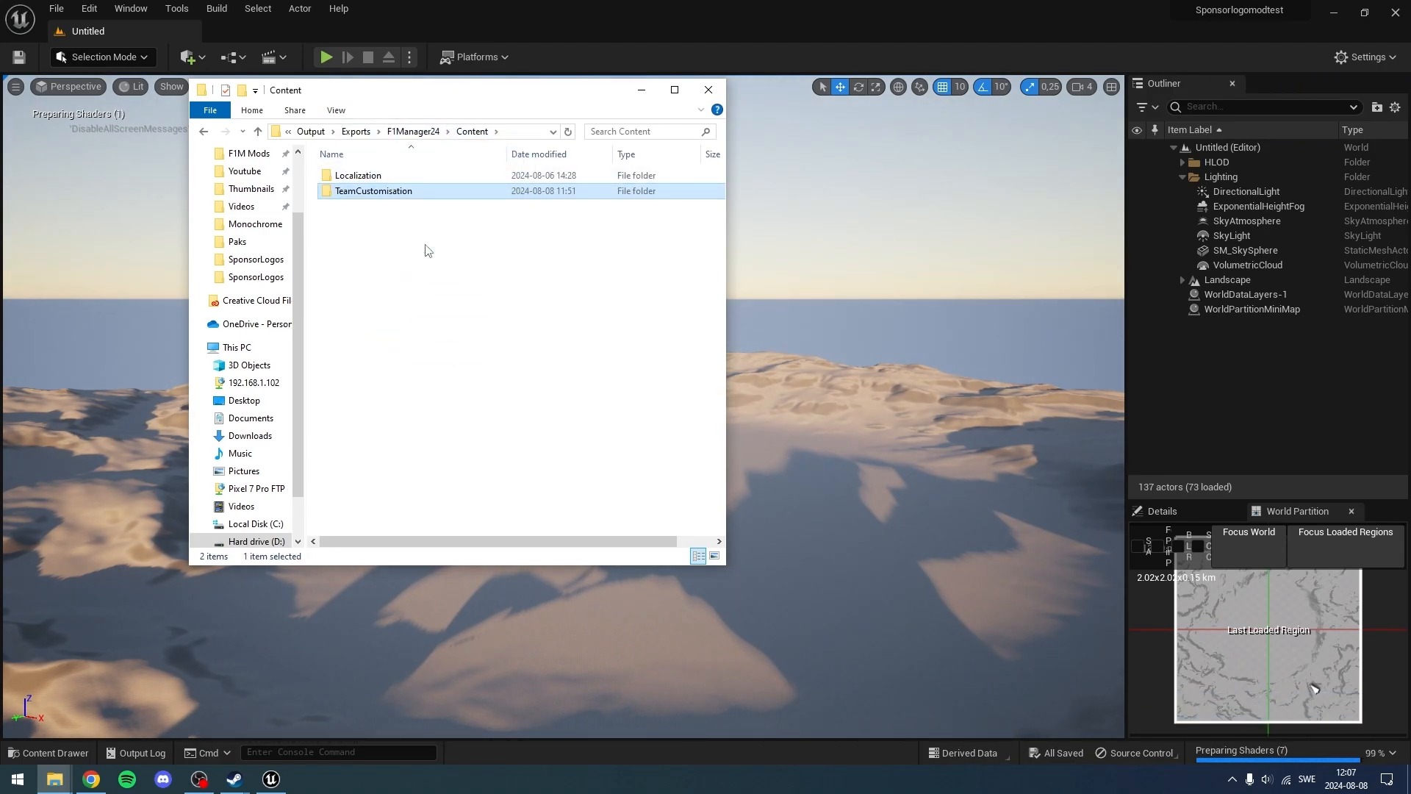
- In the Unreal project's Content folder, create a new folder named TeamCustomisation
{"action": "left_click", "coordinate": [24, 760]}
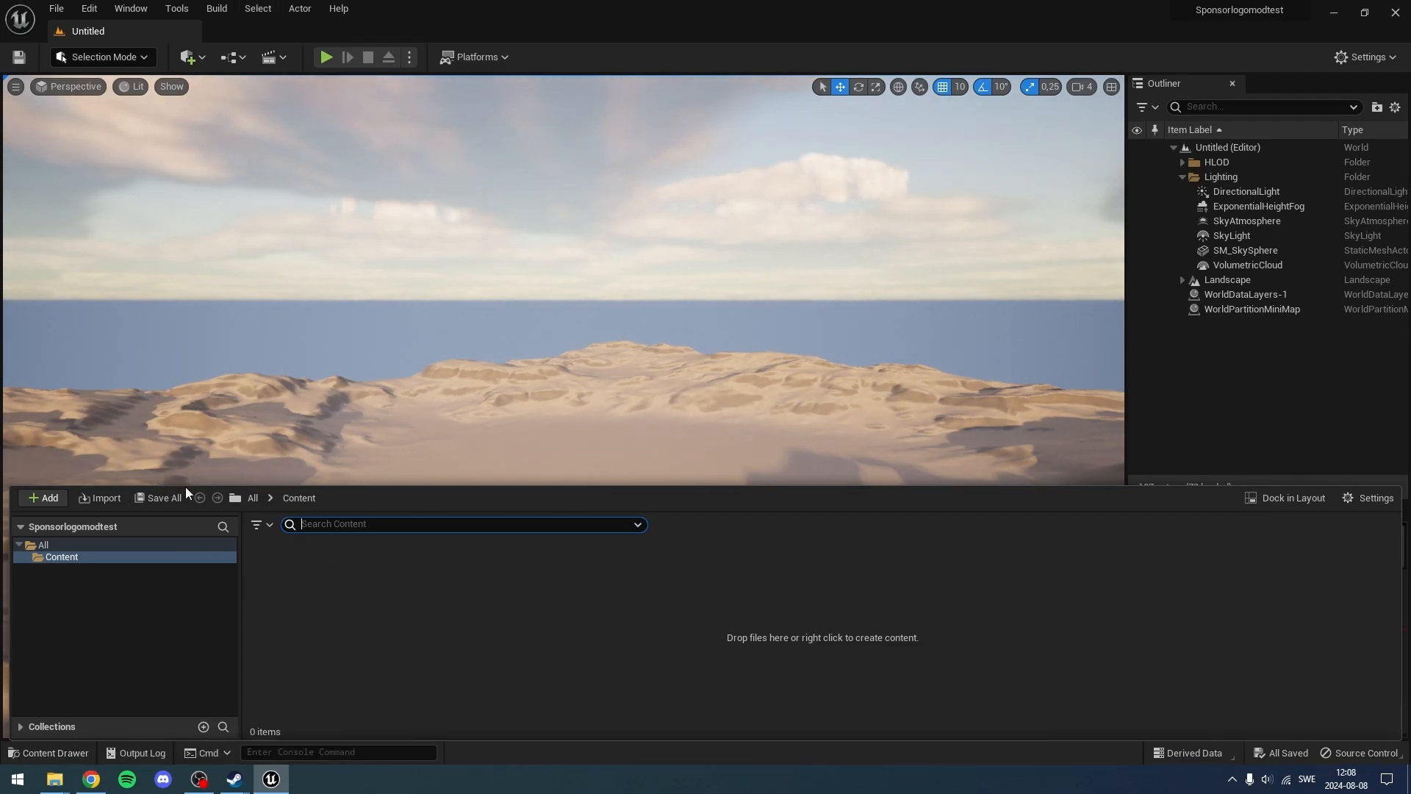
{"action": "left_click", "coordinate": [59, 556]}
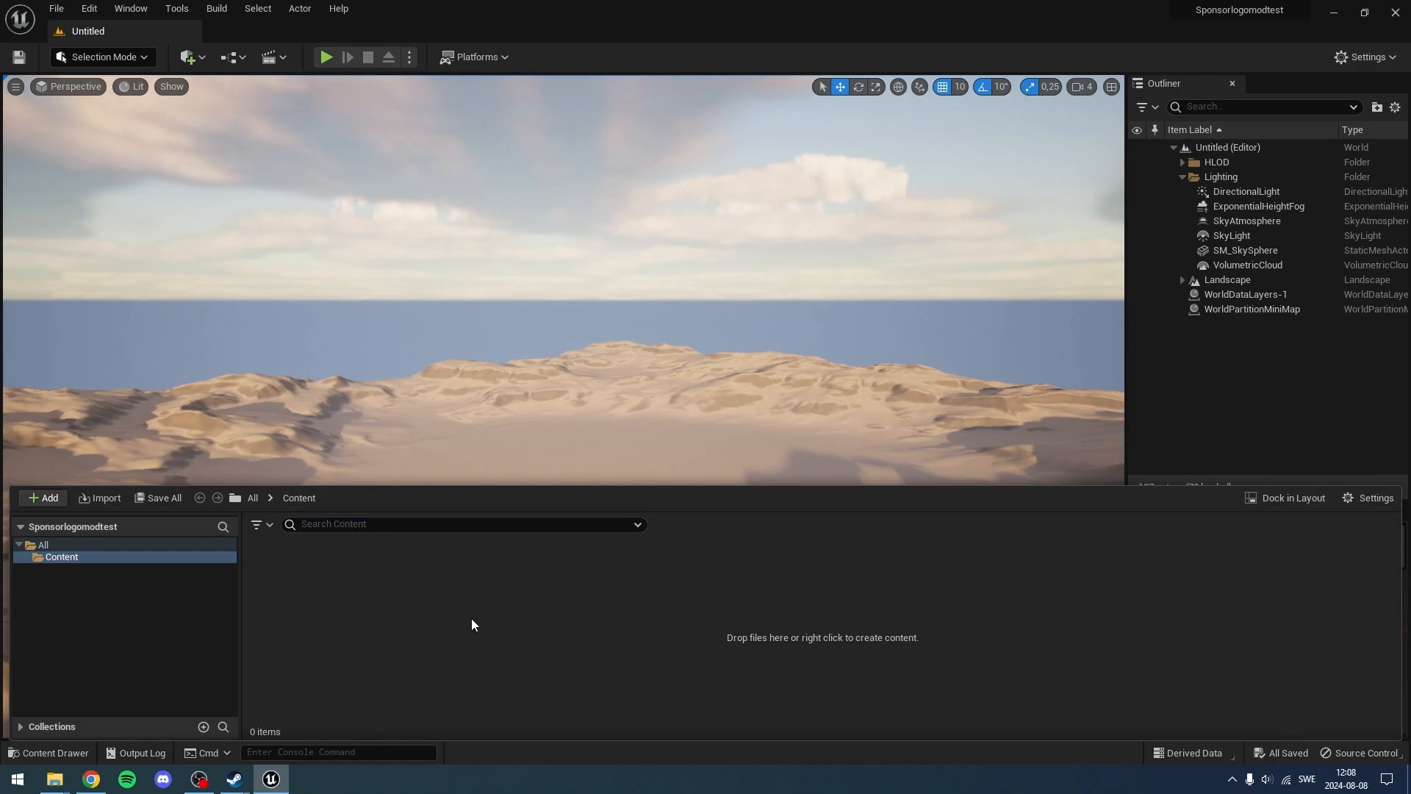
{"action": "right_click", "coordinate": [382, 666]}
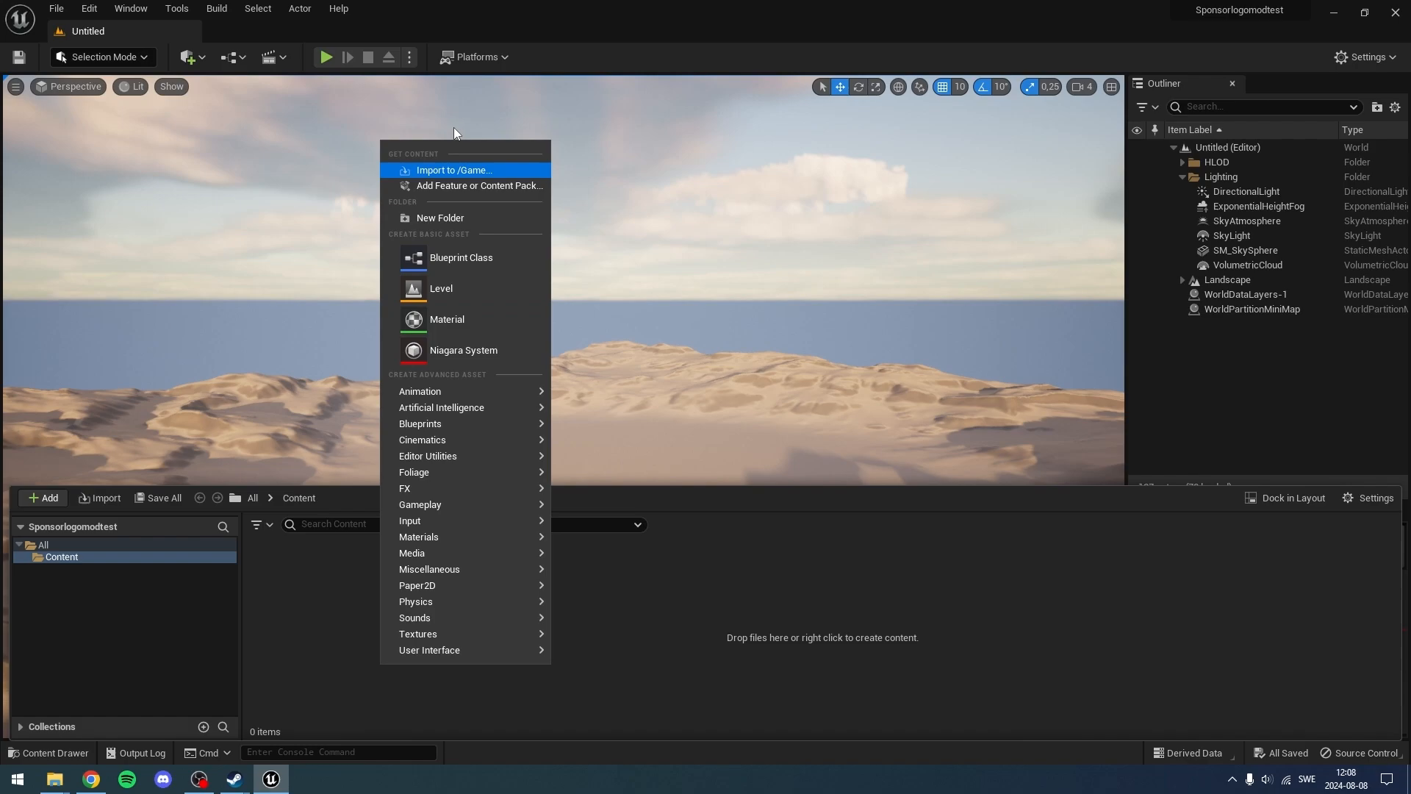
{"action": "left_click", "coordinate": [441, 211]}
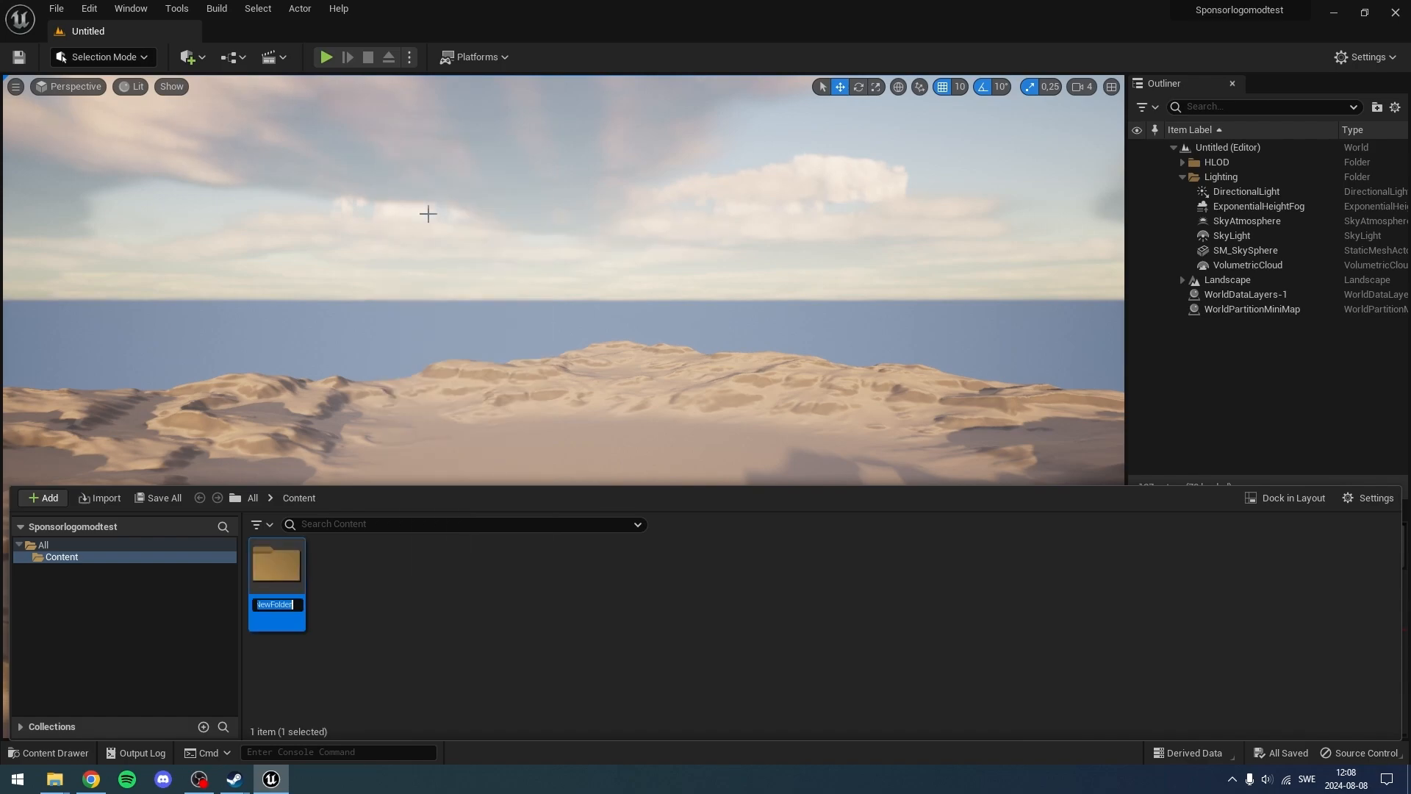
{"action": "type", "text": "TCustomisa"}
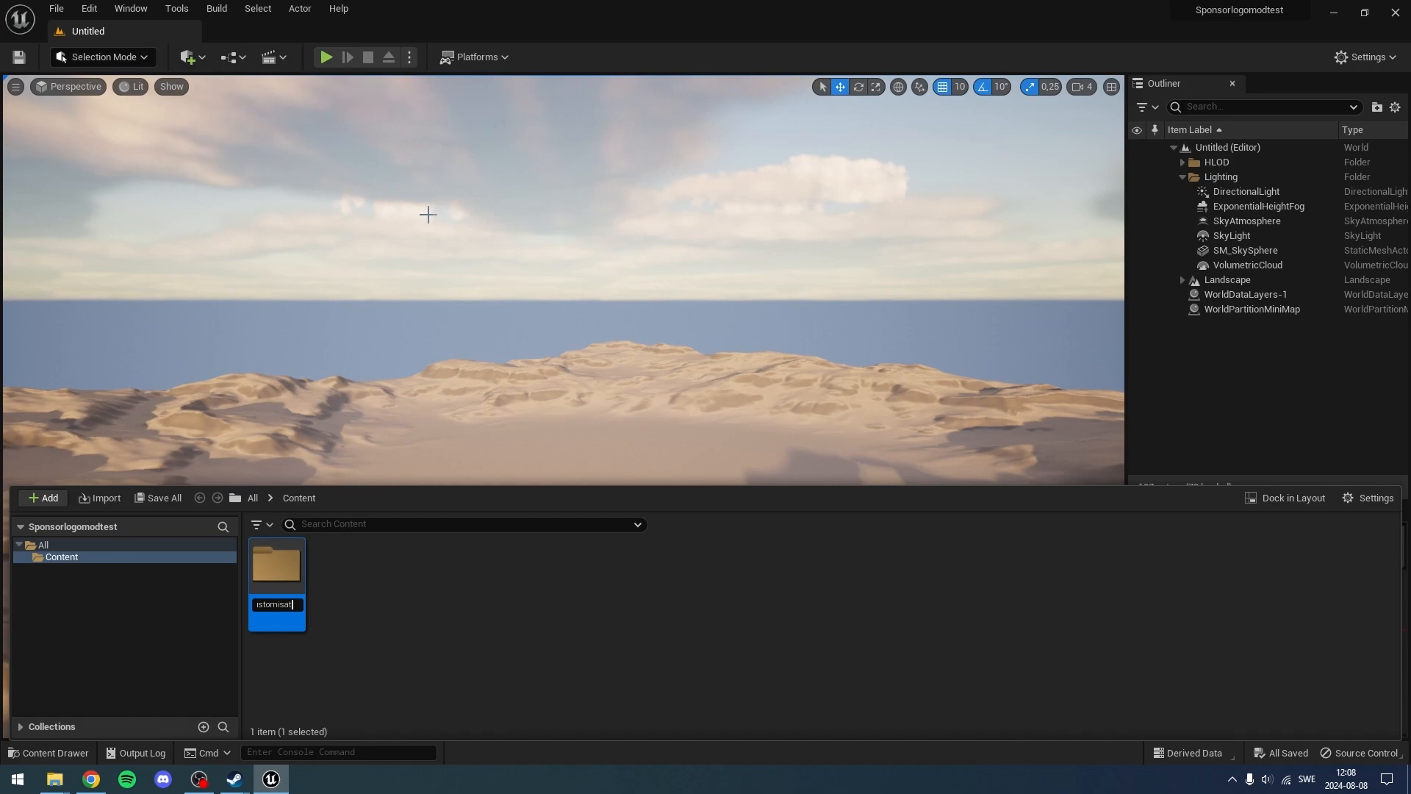
{"action": "key", "text": "Return"}
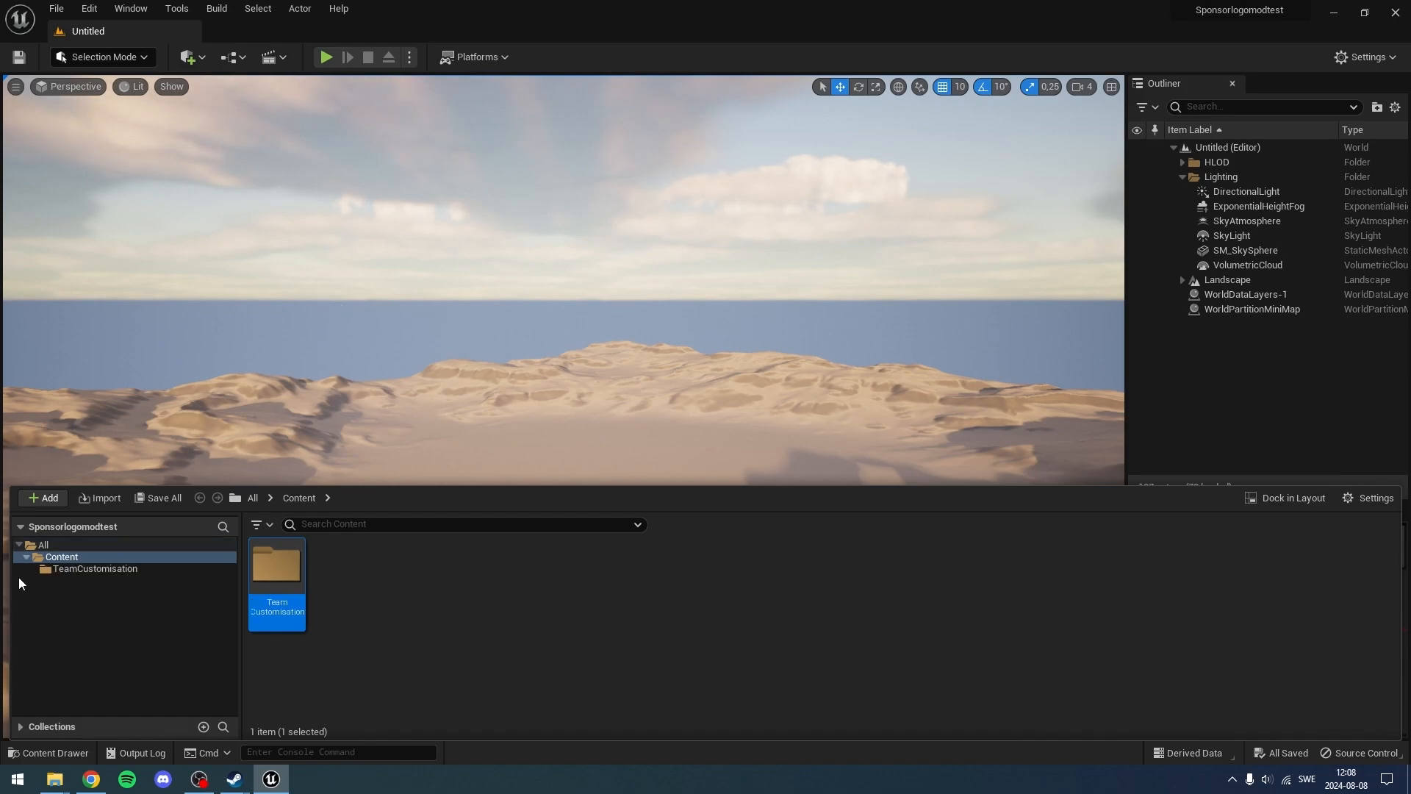
{"action": "mouse_move", "coordinate": [55, 780]}
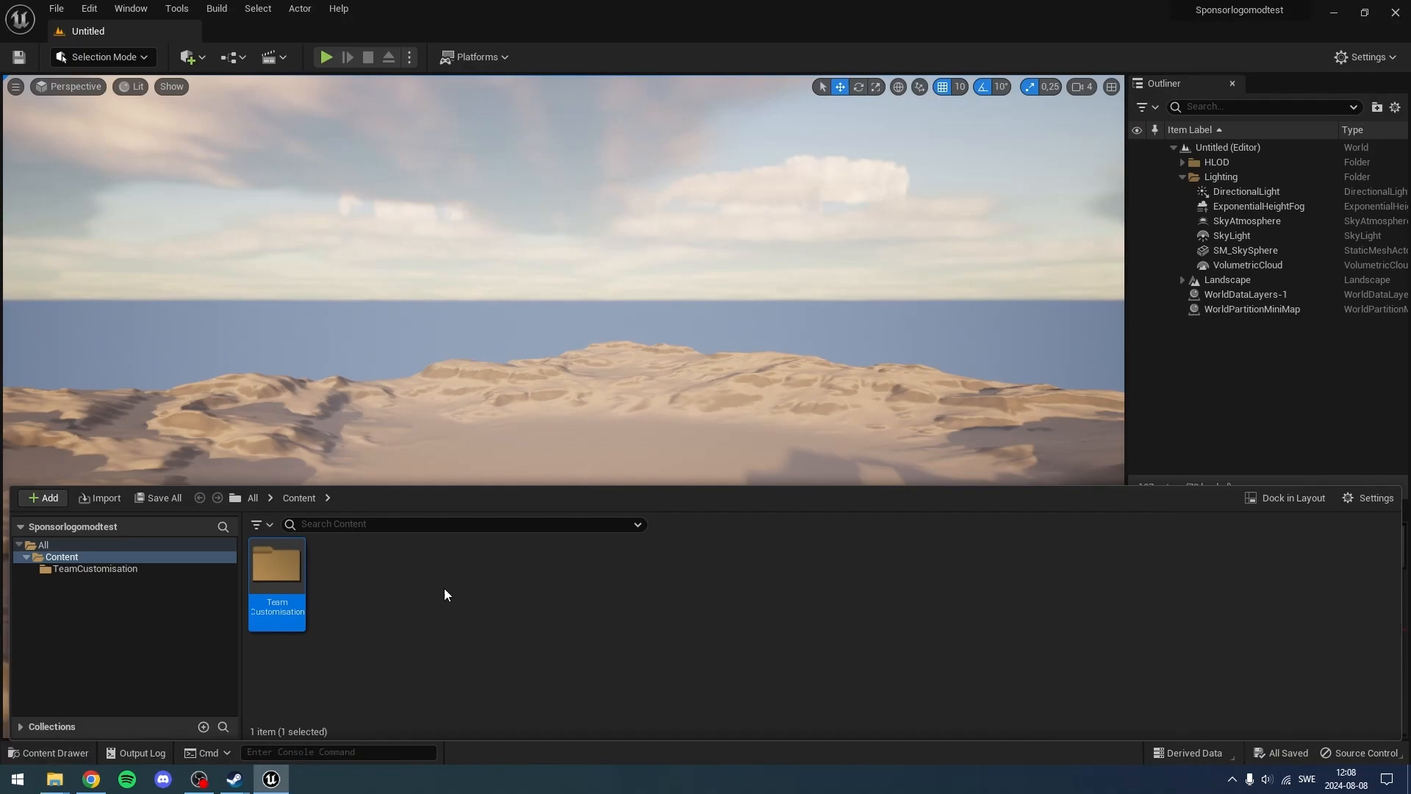
- Create a folder named SponsorLogos inside TeamCustomisation
{"action": "double_click", "coordinate": [286, 582]}
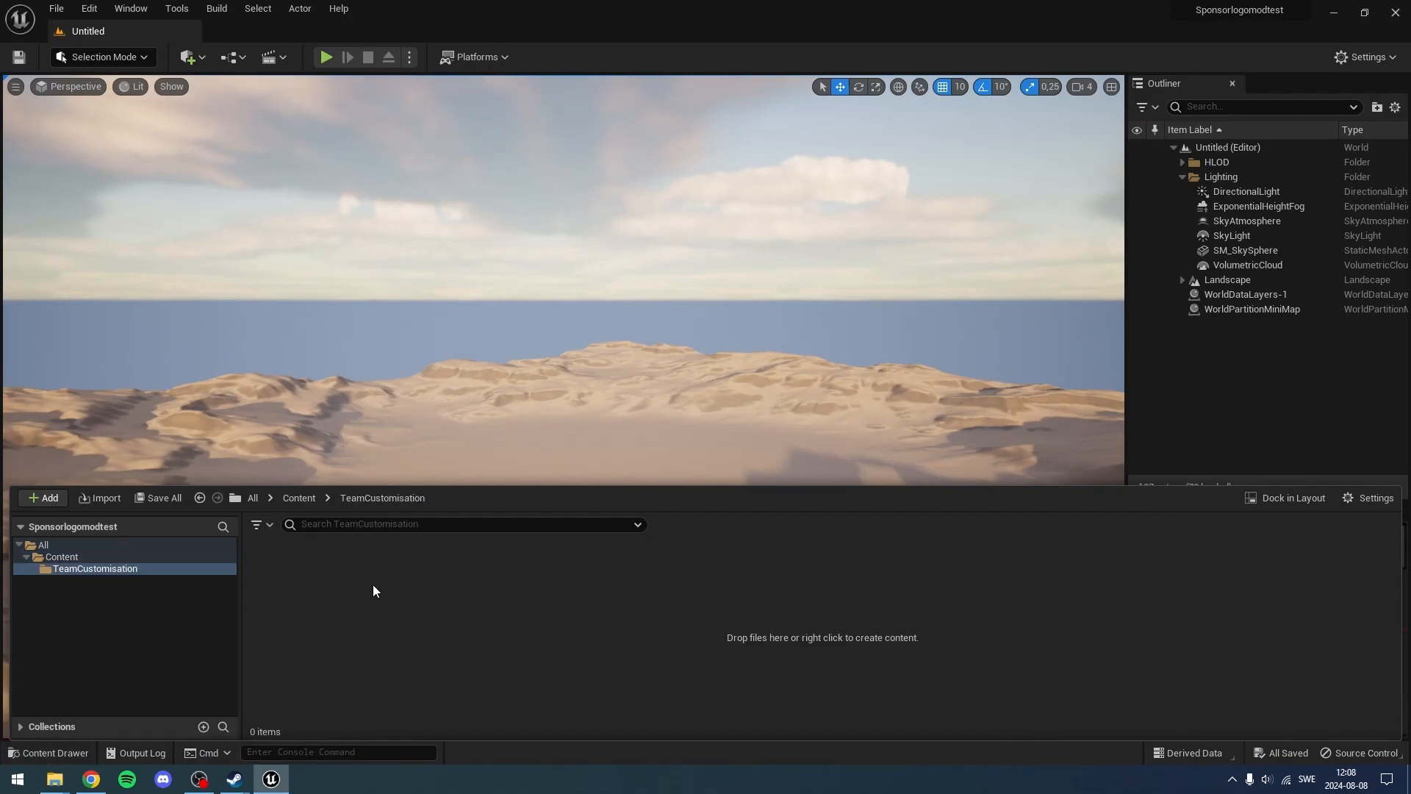
{"action": "key", "text": "ctrl+shift+n"}
{"action": "type", "text": "Spo"}
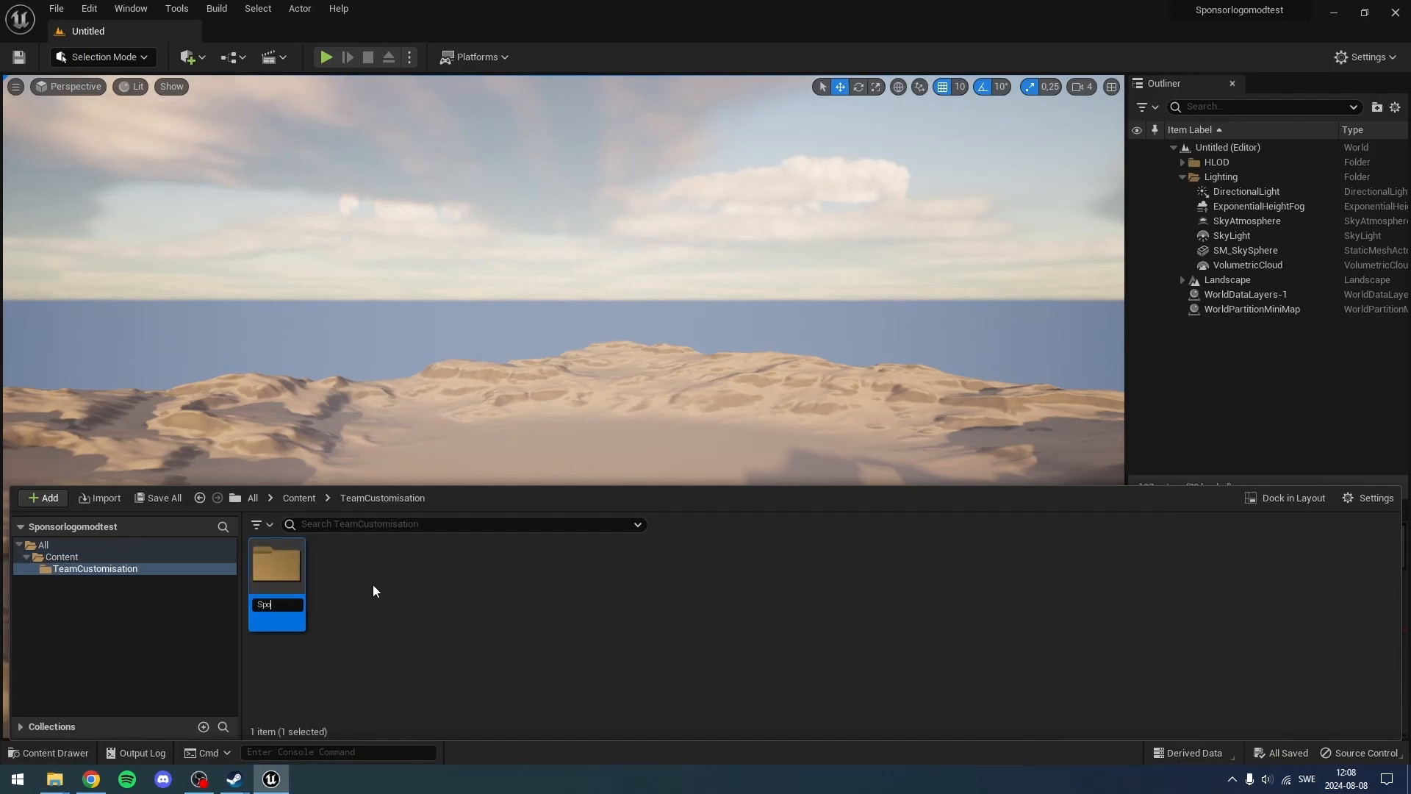
{"action": "type", "text": "nsorLogos"}
{"action": "key", "text": "Return"}
- Create a folder named Colour inside SponsorLogos
{"action": "double_click", "coordinate": [268, 583]}
{"action": "key", "text": "ctrl+shift+n"}
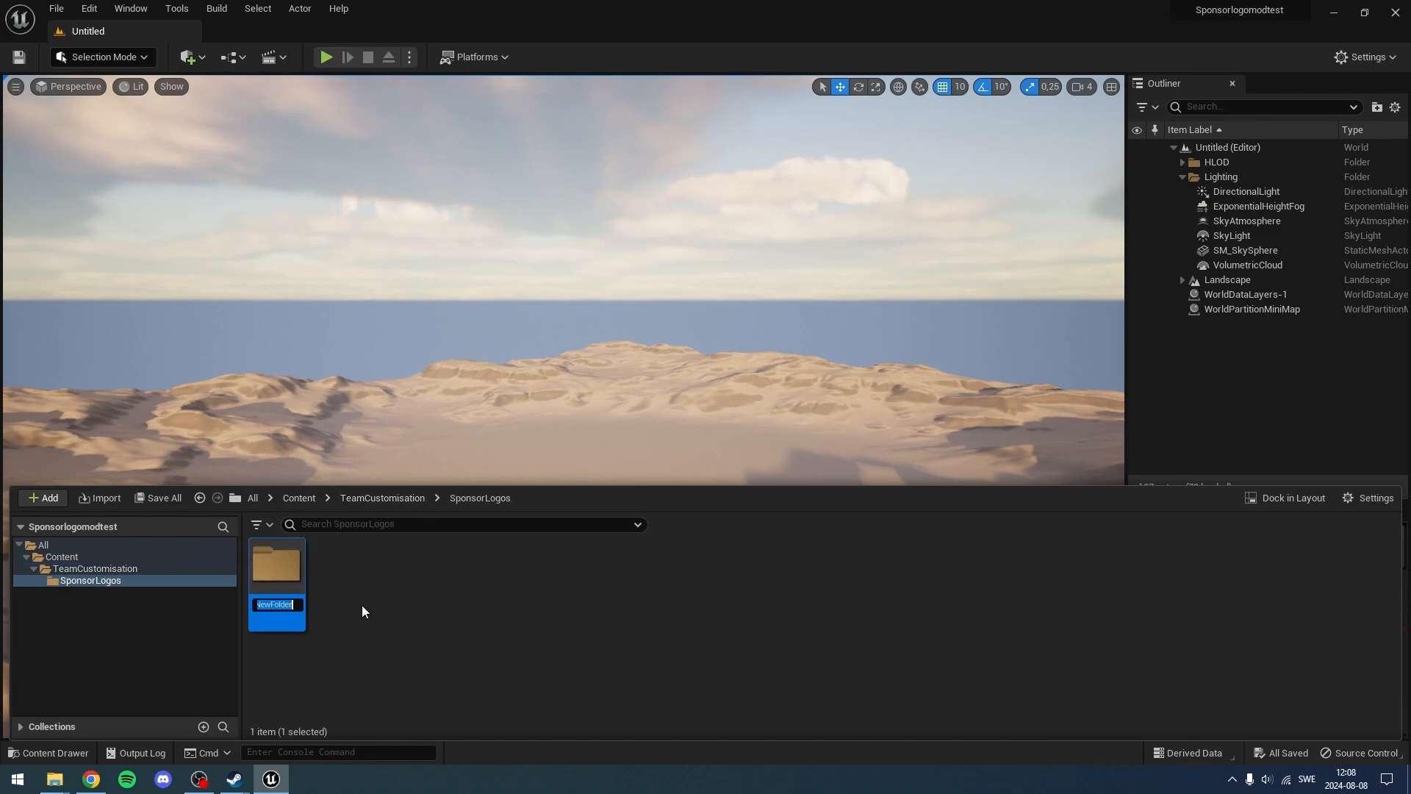
{"action": "type", "text": "Colour"}
{"action": "key", "text": "Return"}
{"action": "key", "text": "Return"}
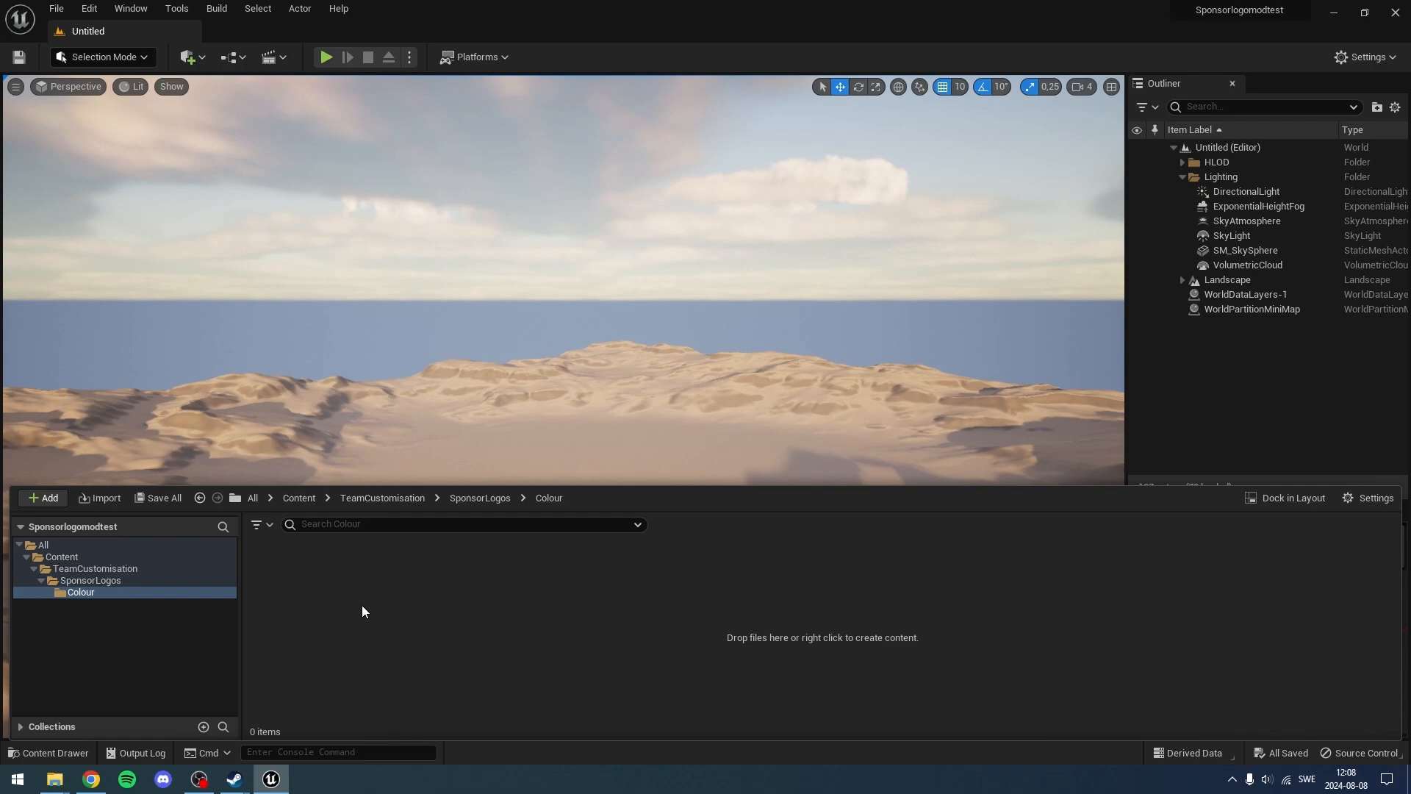
{"action": "left_click", "coordinate": [353, 455]}
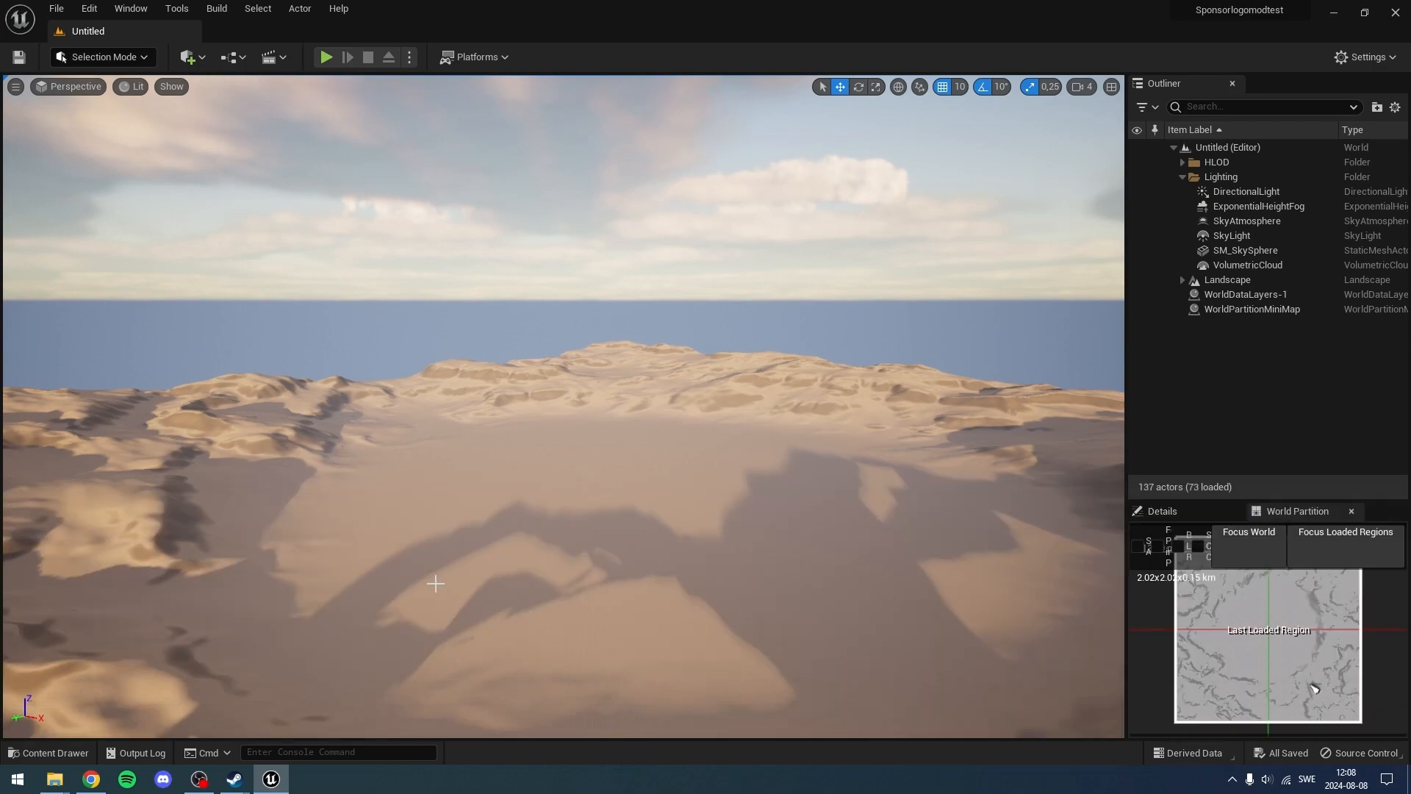
- Add a second subfolder named Monochrome to the SponsorLogos folder
{"action": "left_click", "coordinate": [66, 755]}
{"action": "left_click", "coordinate": [113, 578]}
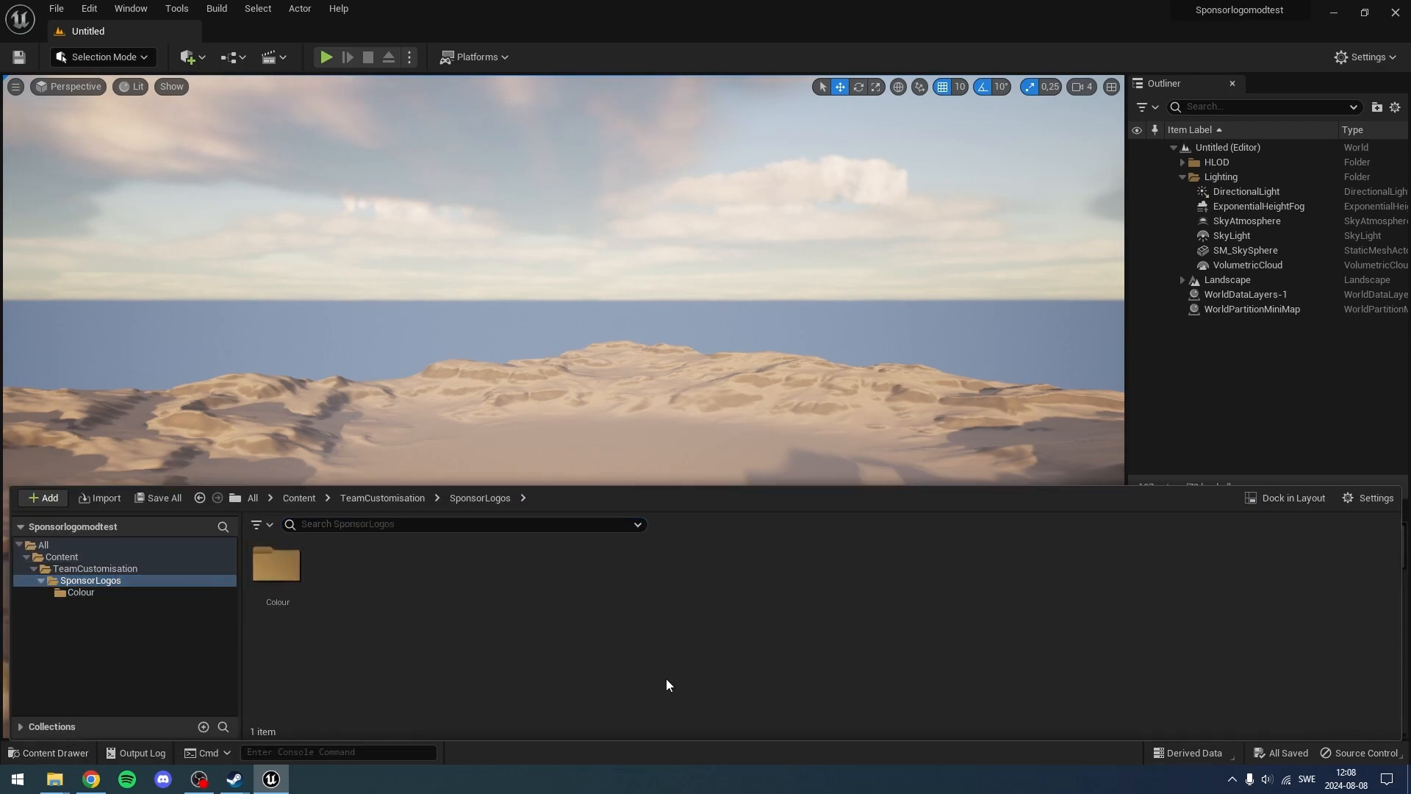
{"action": "key", "text": "ctrl+shift+n"}
{"action": "key", "text": "BackSpace"}
{"action": "type", "text": "M"}
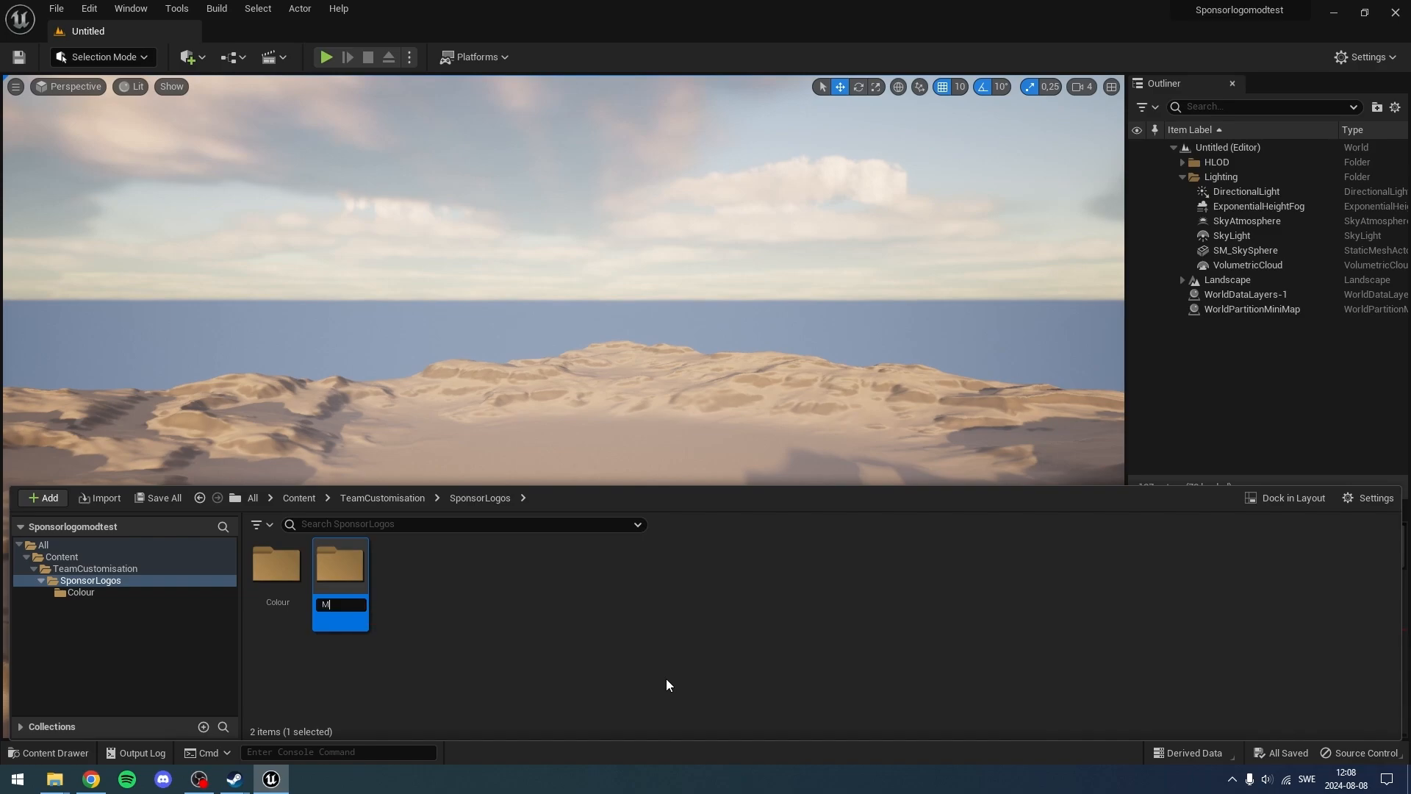
{"action": "type", "text": "onochrome"}
{"action": "key", "text": "Return"}
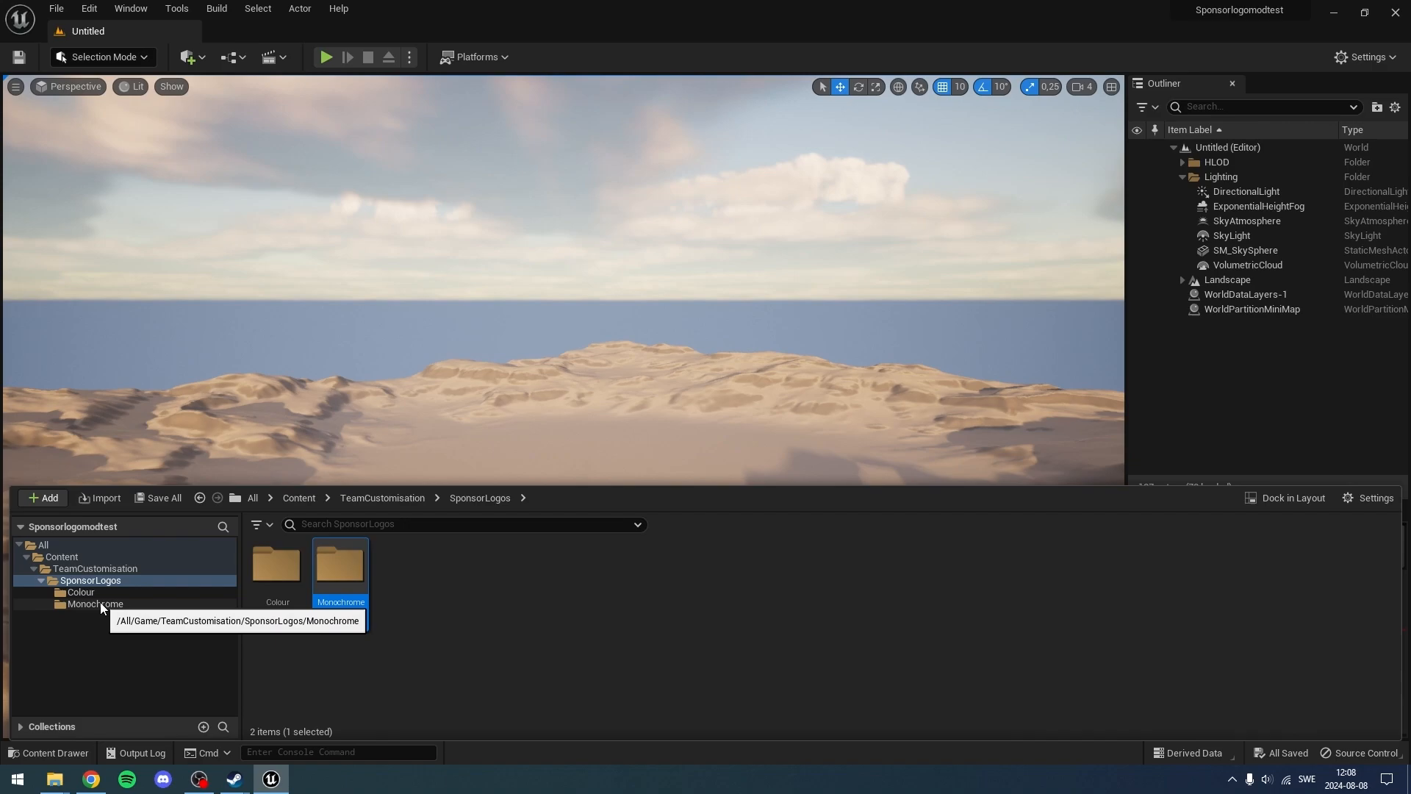
- Import Abaos_Logo_Colour.tga from the exported SponsorLogos folder in File Explorer into the project's Colour folder
{"action": "double_click", "coordinate": [295, 573]}
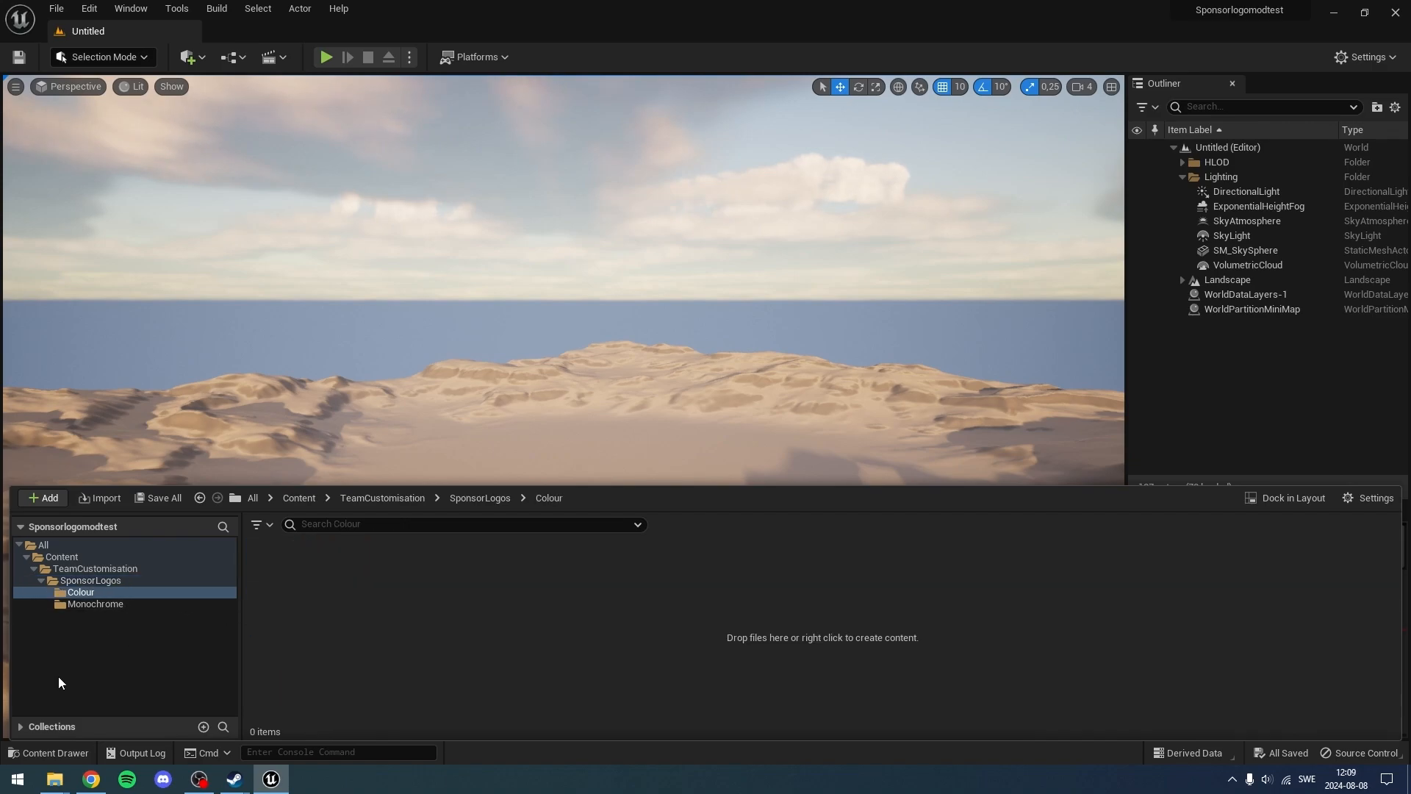
{"action": "mouse_move", "coordinate": [55, 779]}
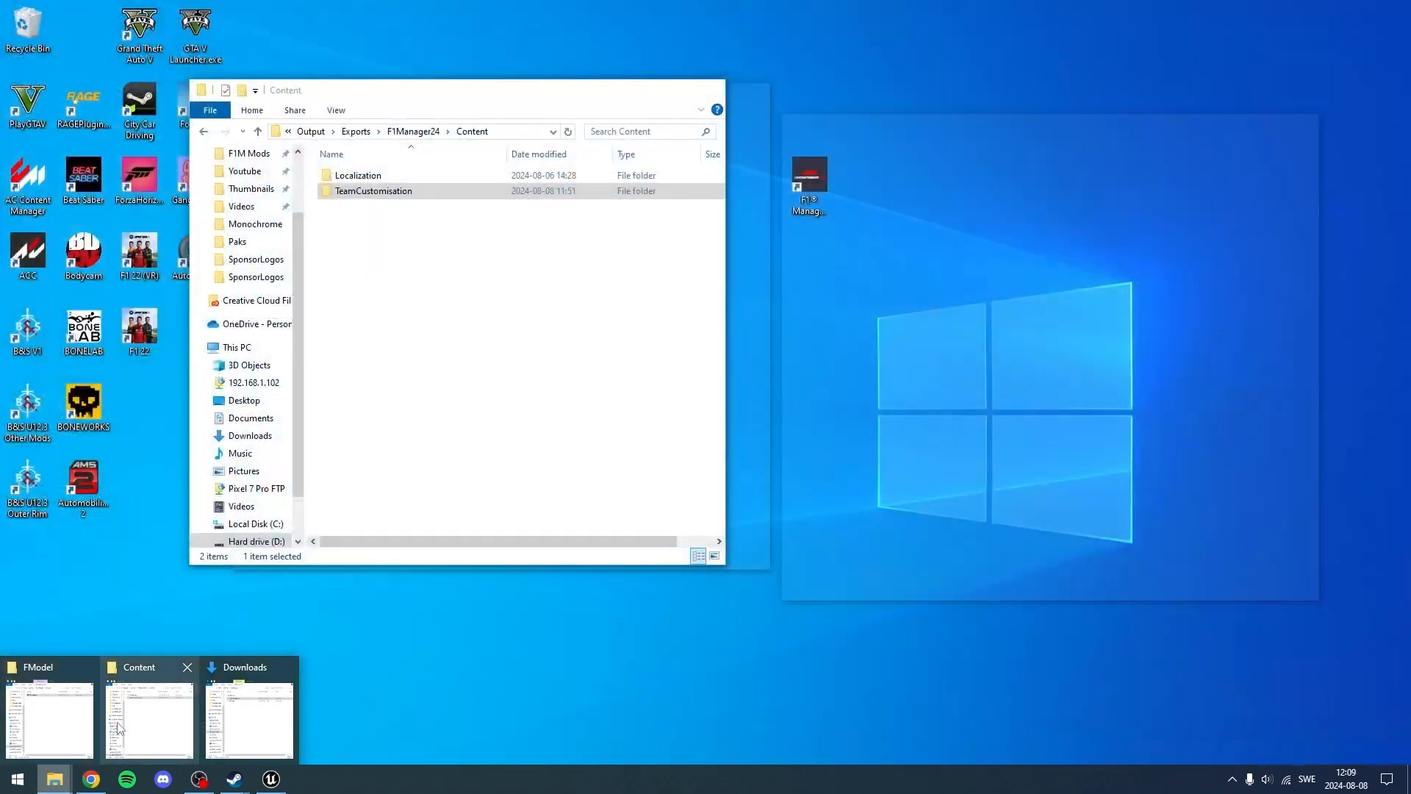
{"action": "left_click", "coordinate": [118, 728]}
{"action": "double_click", "coordinate": [388, 190]}
{"action": "left_click", "coordinate": [375, 180]}
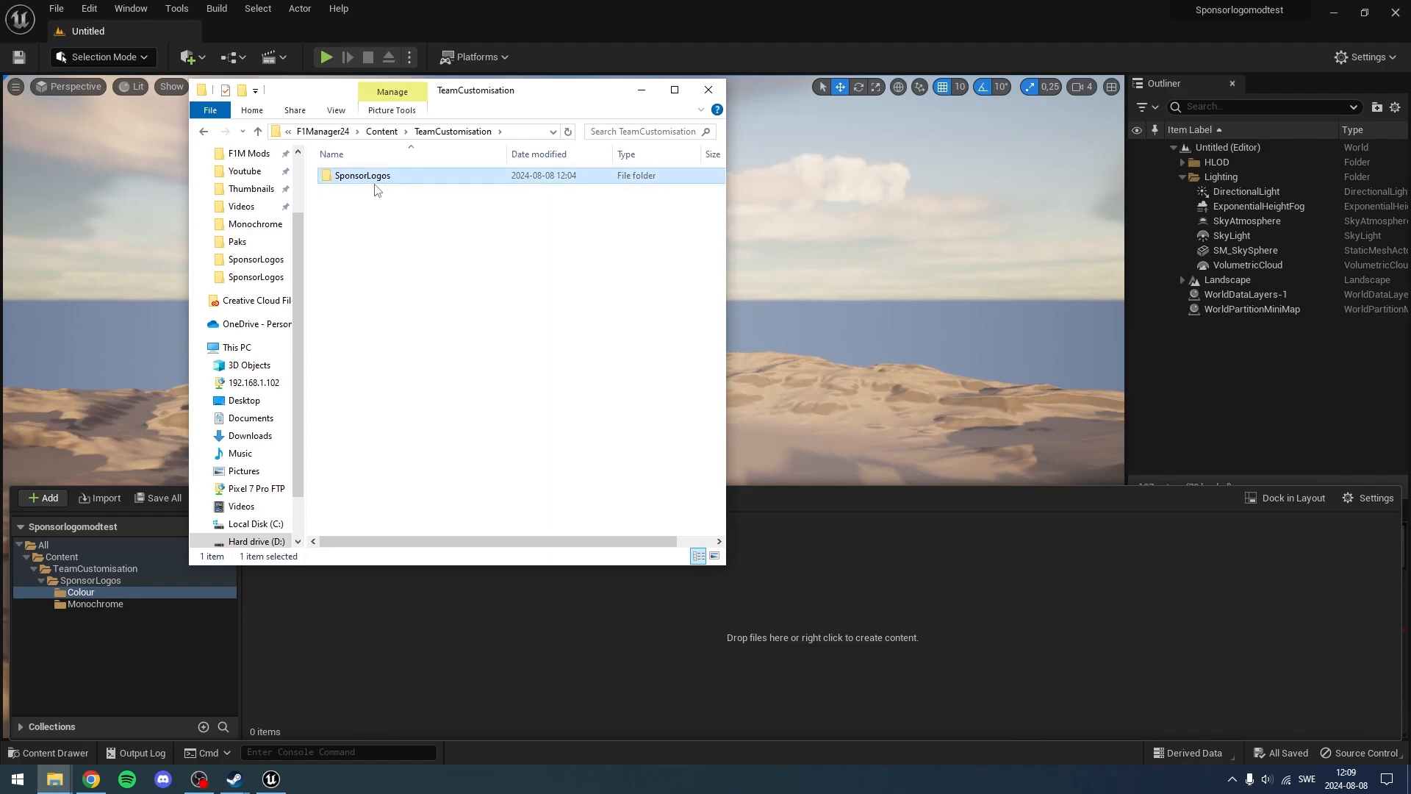
{"action": "double_click", "coordinate": [375, 180]}
{"action": "left_click_drag", "start_coordinate": [438, 187], "coordinate": [942, 612]}
- Import Abaos_Logo.tga from File Explorer into the project's Monochrome folder
{"action": "left_click", "coordinate": [44, 753]}
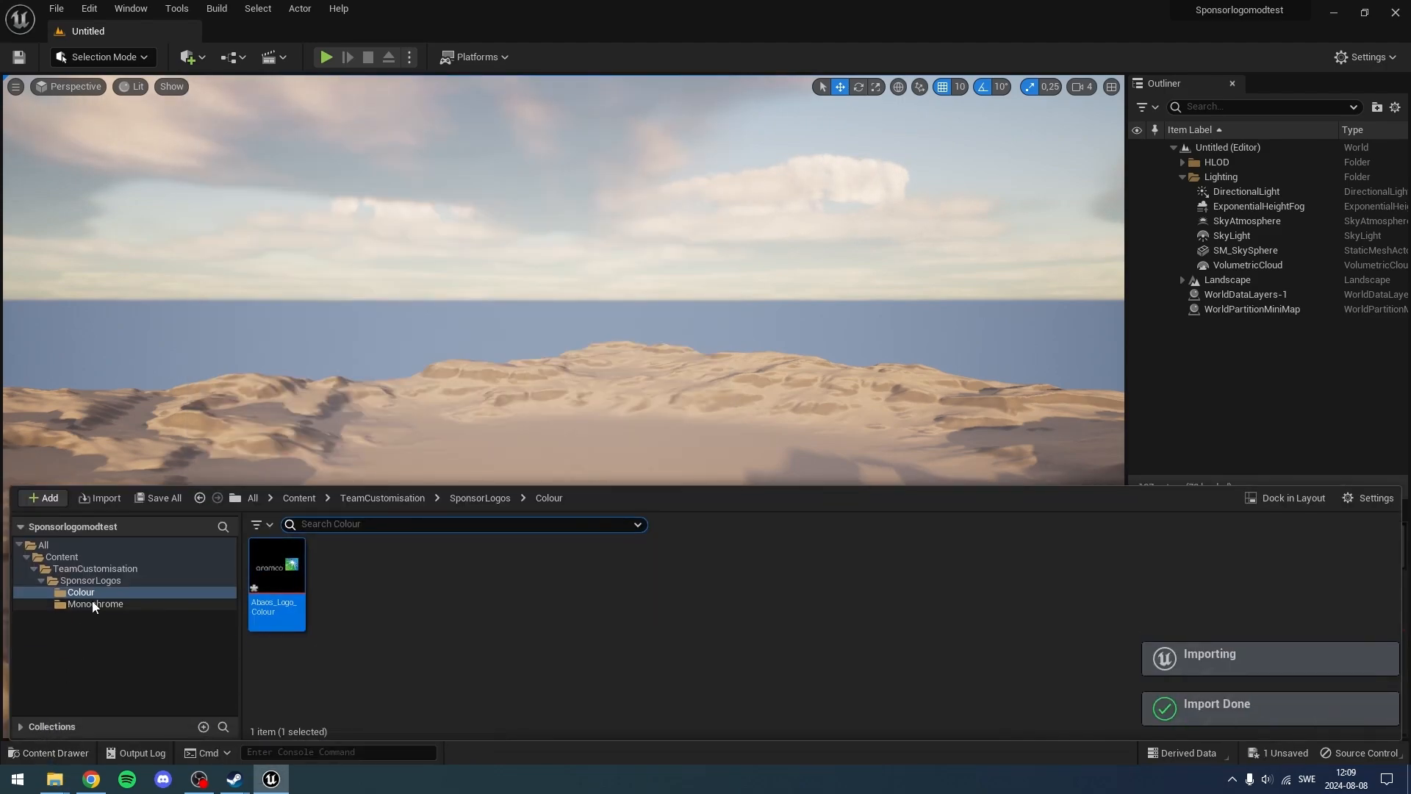
{"action": "left_click", "coordinate": [93, 606]}
{"action": "key", "text": "alt+Tab"}
{"action": "left_click_drag", "start_coordinate": [353, 189], "coordinate": [359, 606]}
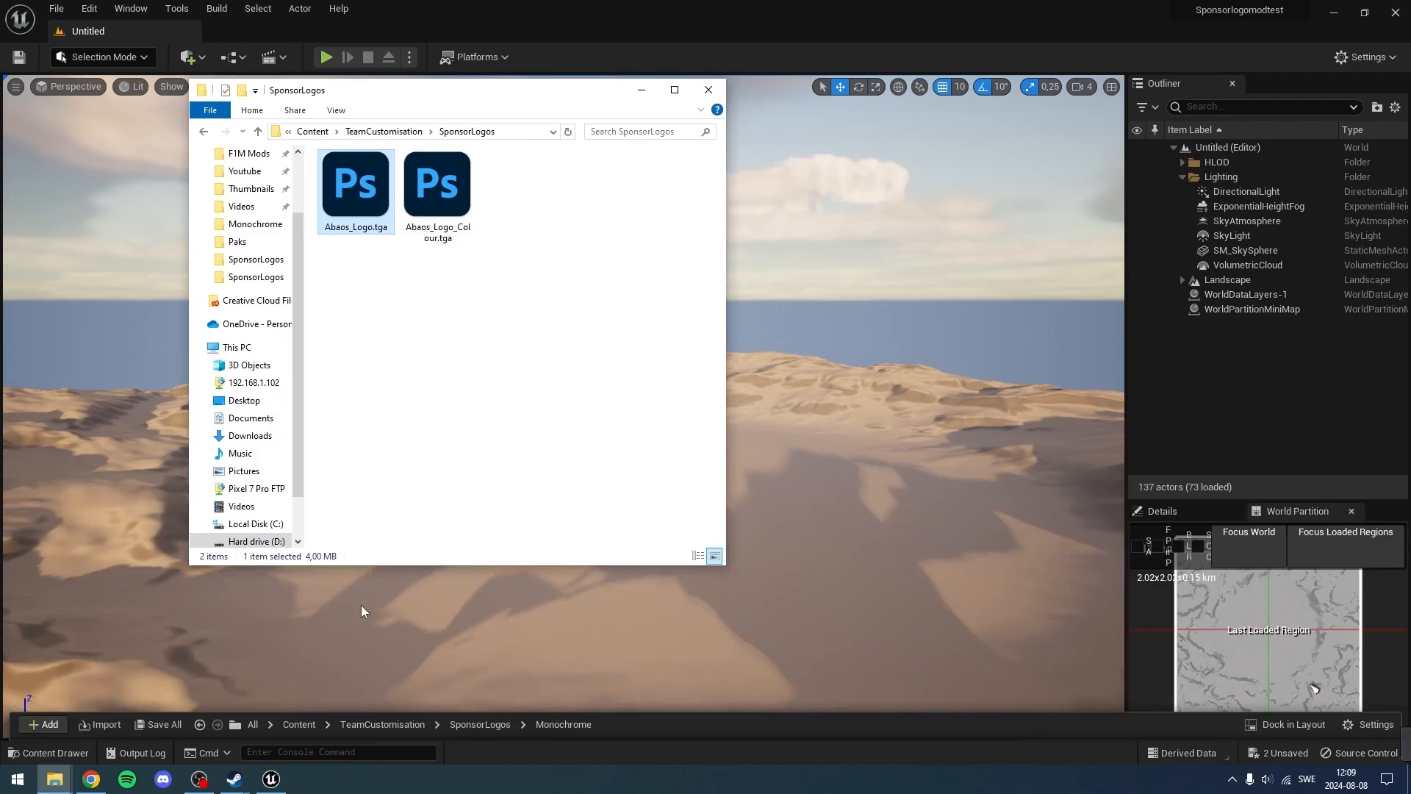
{"action": "left_click", "coordinate": [85, 755]}
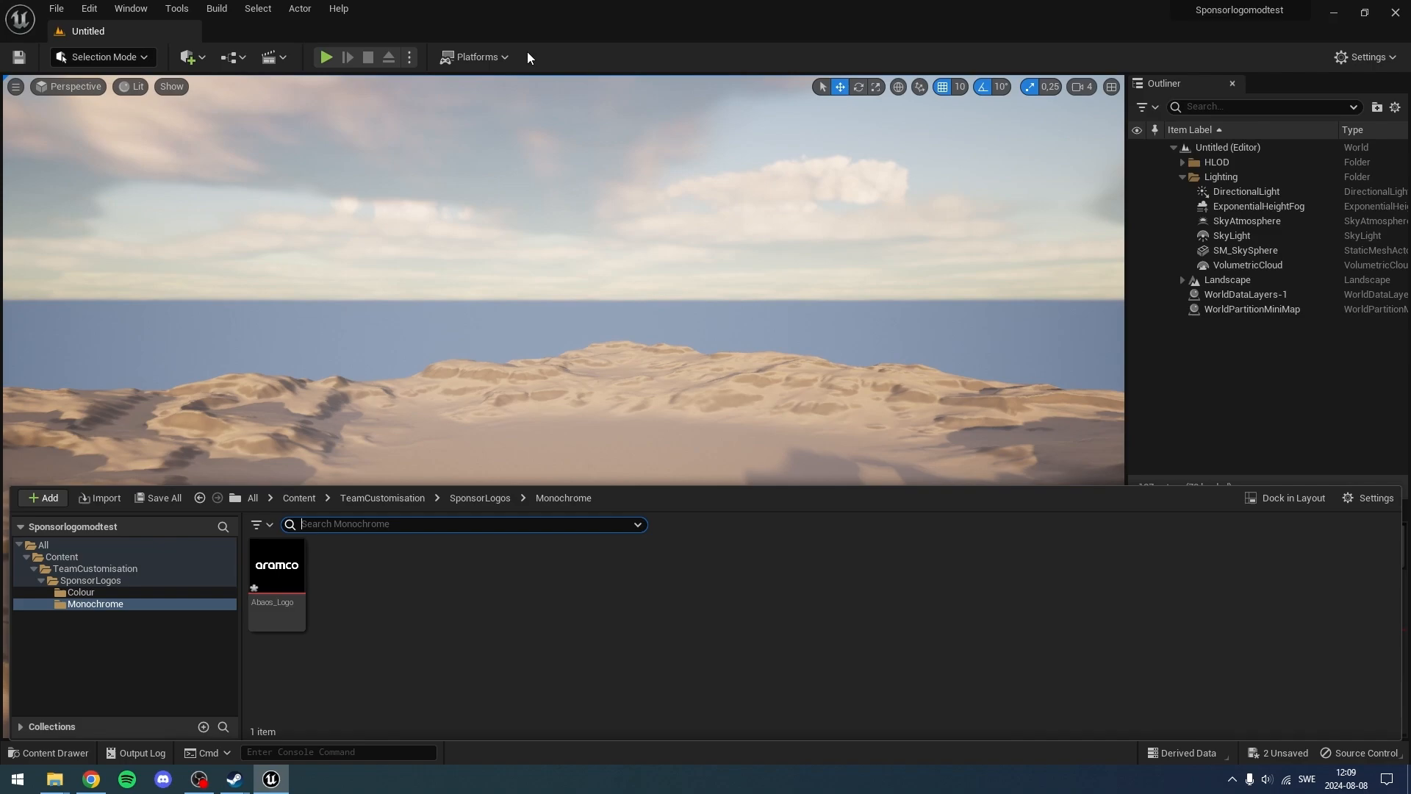
- In the project's packaging settings, enable Generate Chunks and Cook everything in the project content directory, and close the settings
{"action": "left_click", "coordinate": [477, 57]}
{"action": "left_click", "coordinate": [502, 380]}
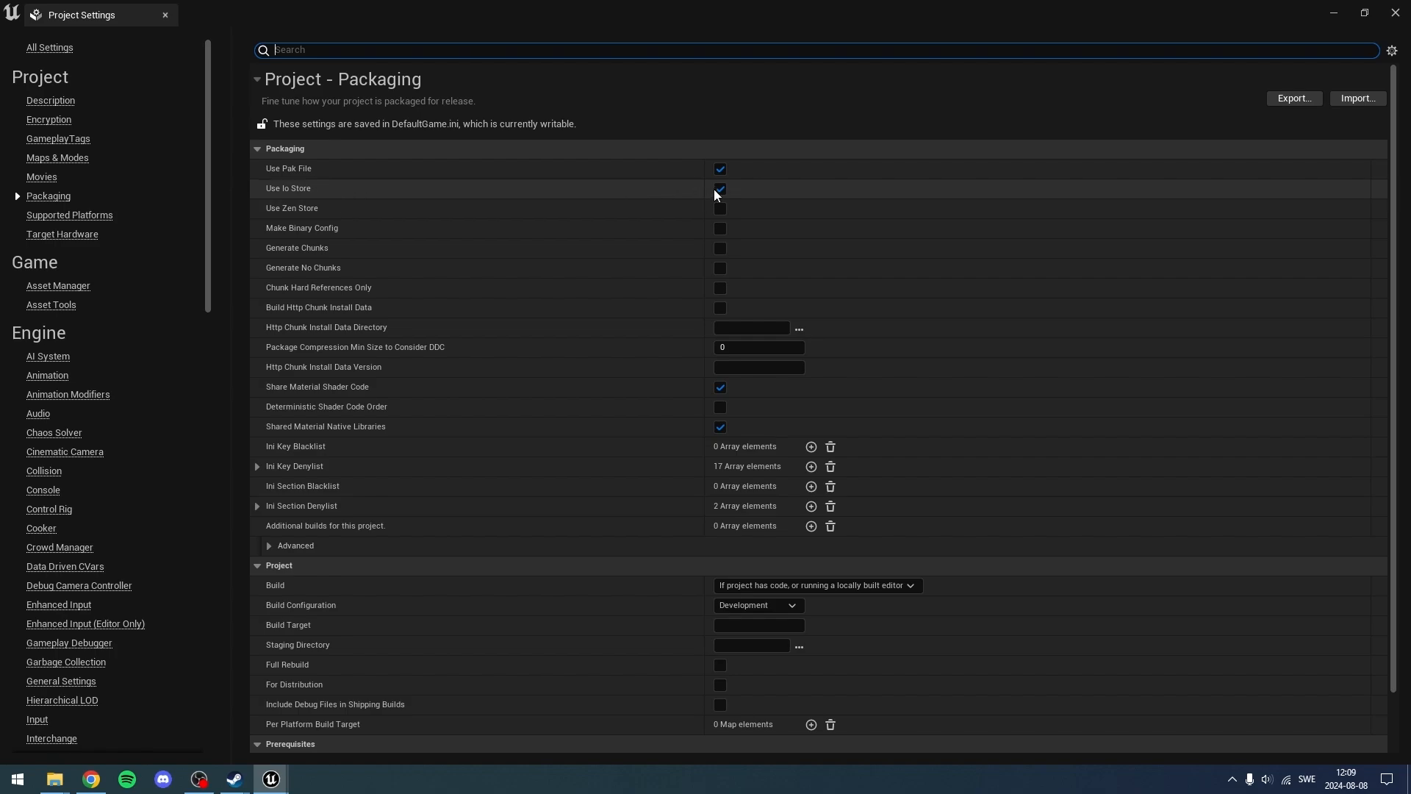
{"action": "left_click", "coordinate": [721, 249]}
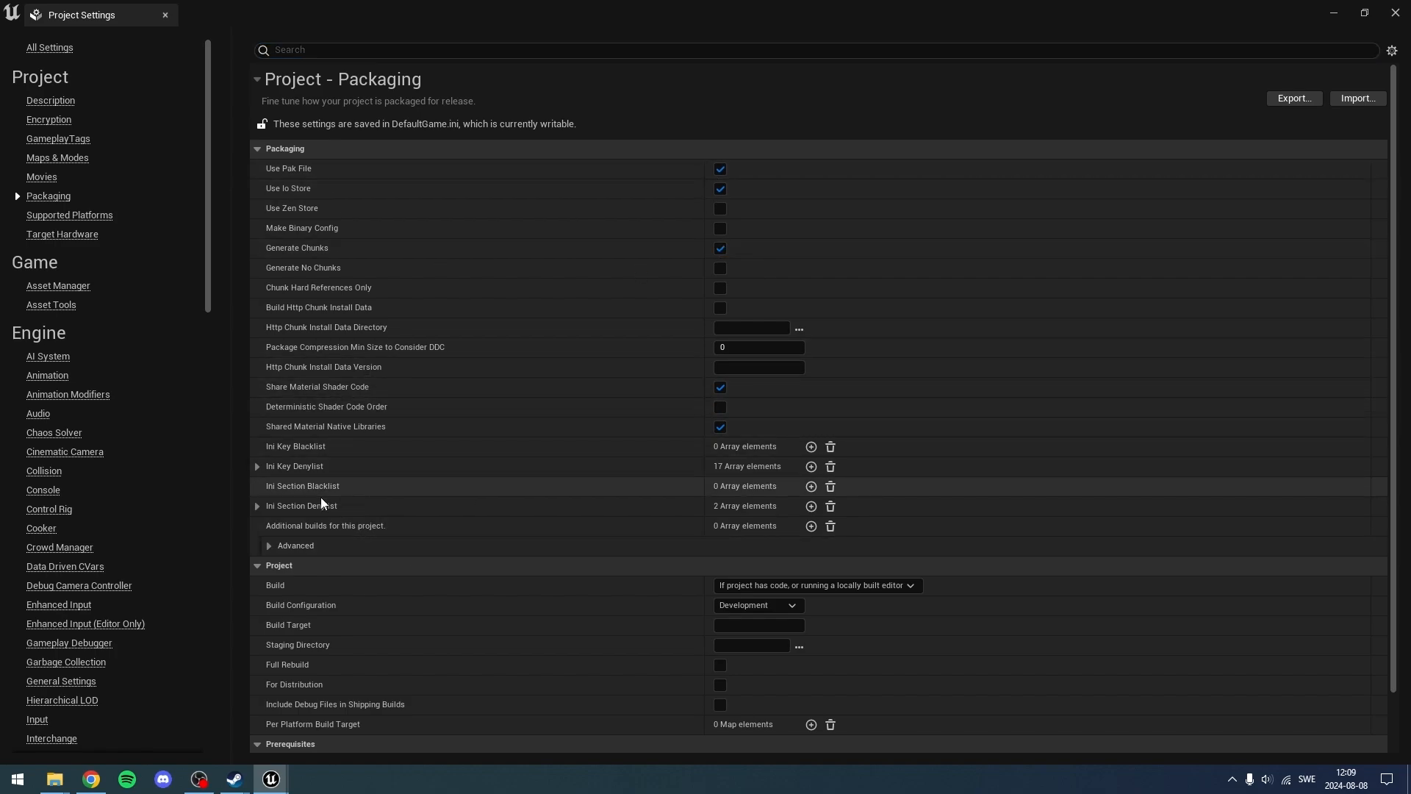
{"action": "left_click", "coordinate": [312, 544]}
{"action": "scroll", "coordinate": [372, 541], "scroll_direction": "down", "scroll_amount": 3}
{"action": "scroll", "coordinate": [372, 544], "scroll_direction": "down", "scroll_amount": 2}
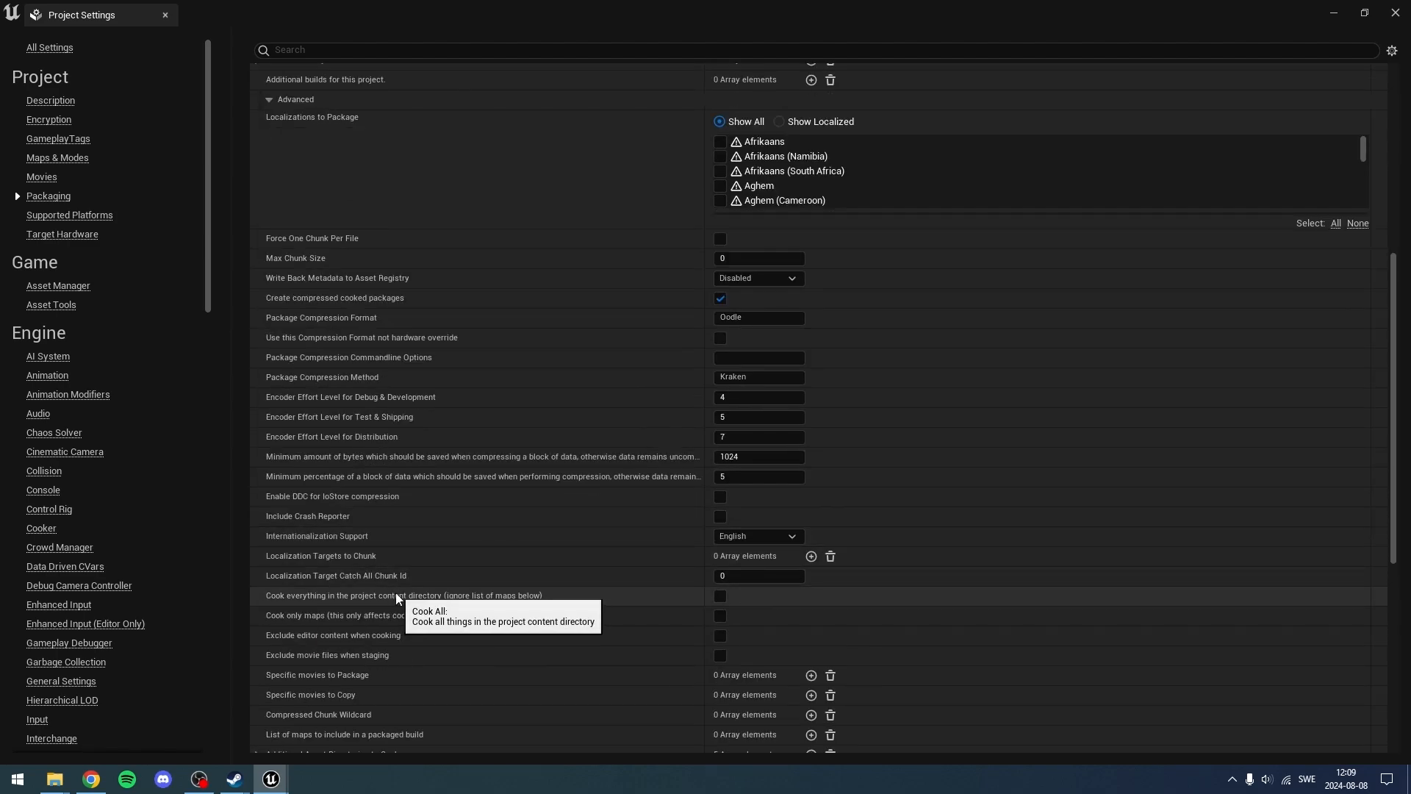
{"action": "left_click", "coordinate": [719, 594]}
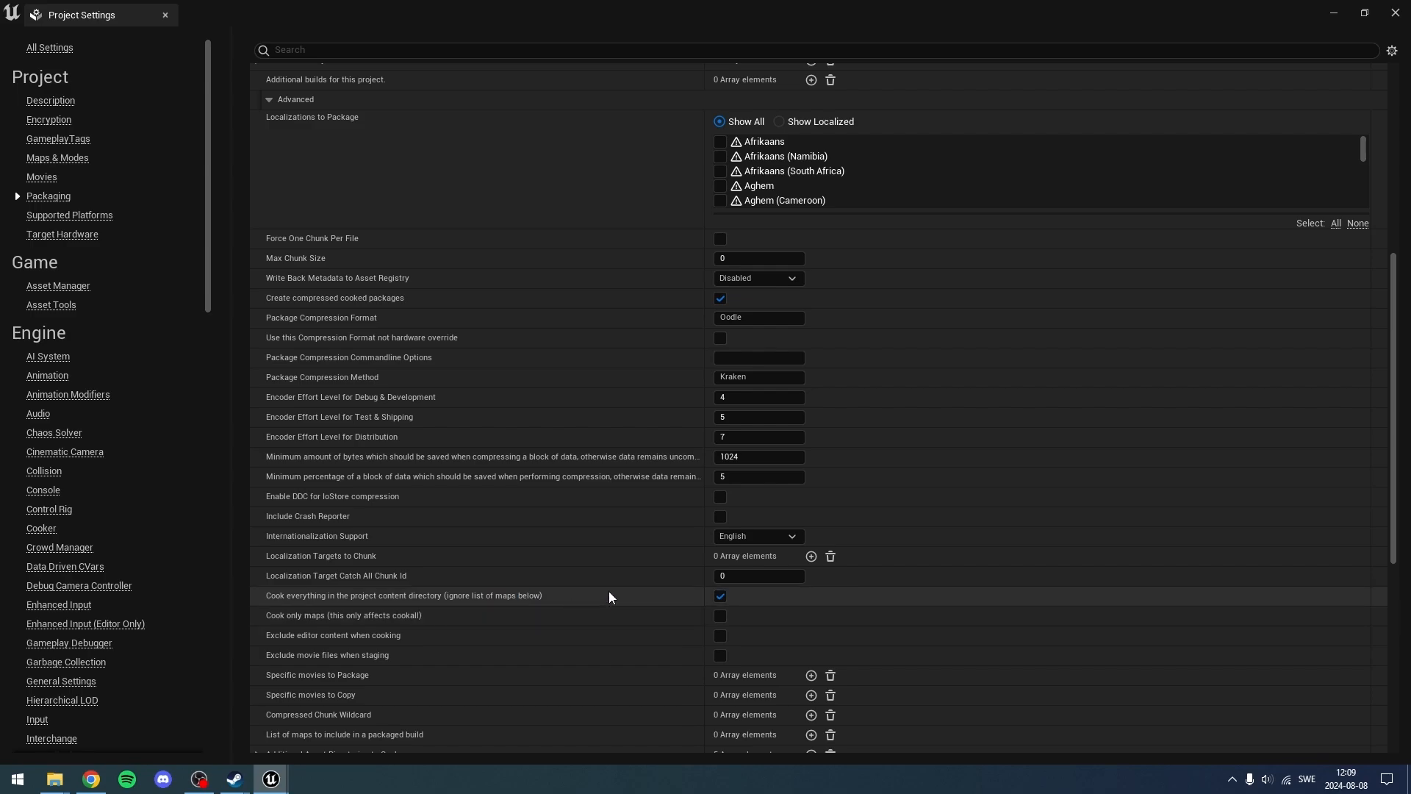
{"action": "left_click", "coordinate": [165, 15]}
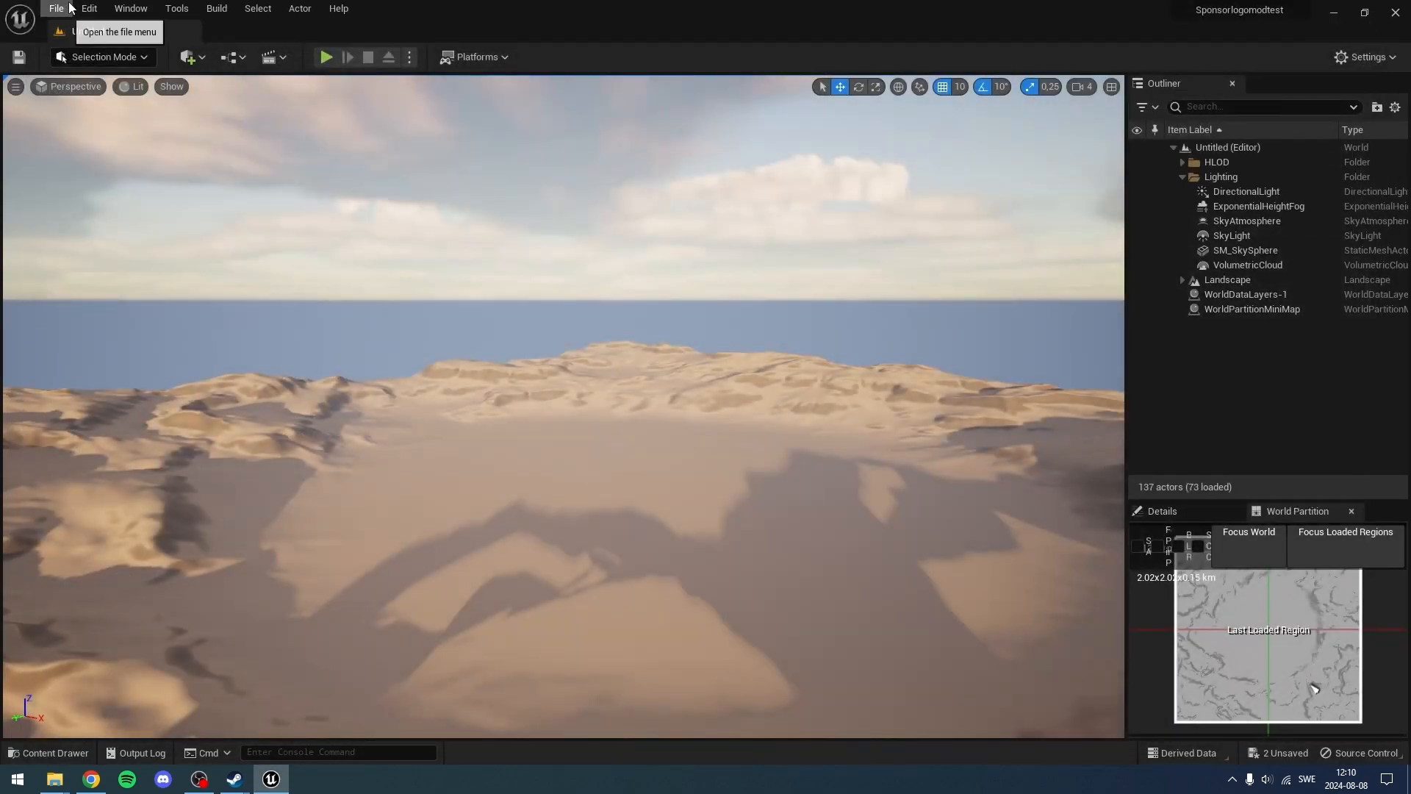
- Enable Allow ChunkID Assignments in the Experimental section of the Editor Preferences, and close the preferences
{"action": "left_click", "coordinate": [89, 9]}
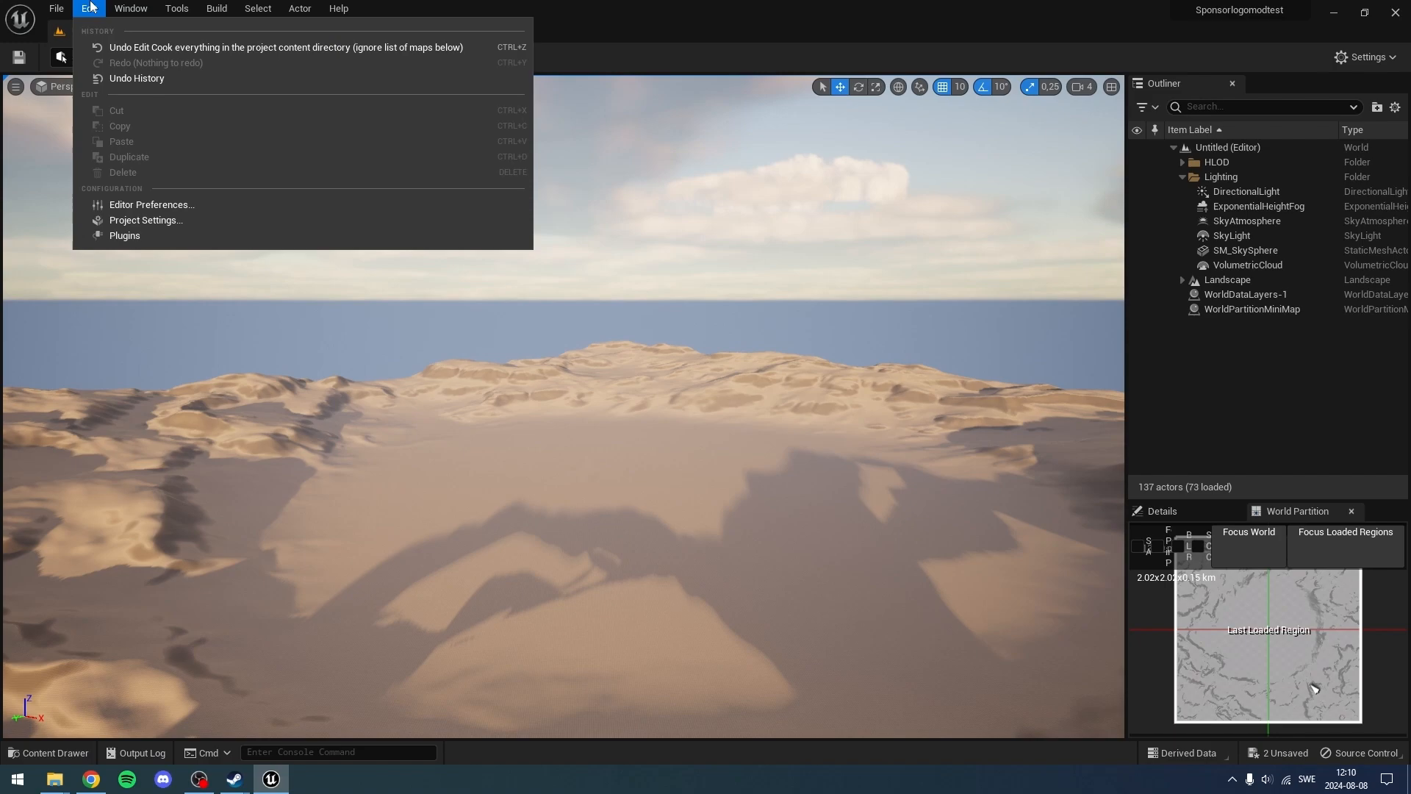
{"action": "left_click", "coordinate": [120, 208]}
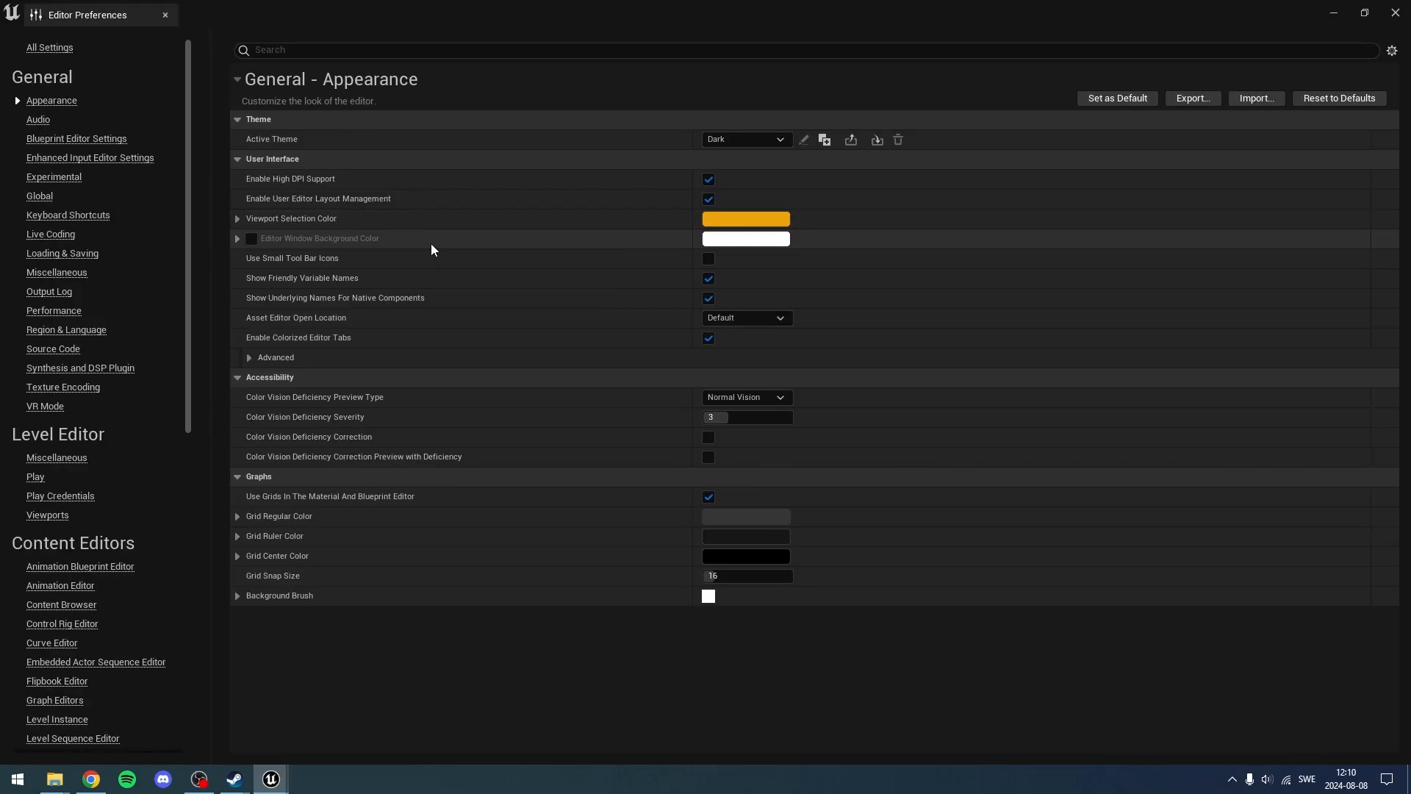
{"action": "left_click", "coordinate": [55, 177]}
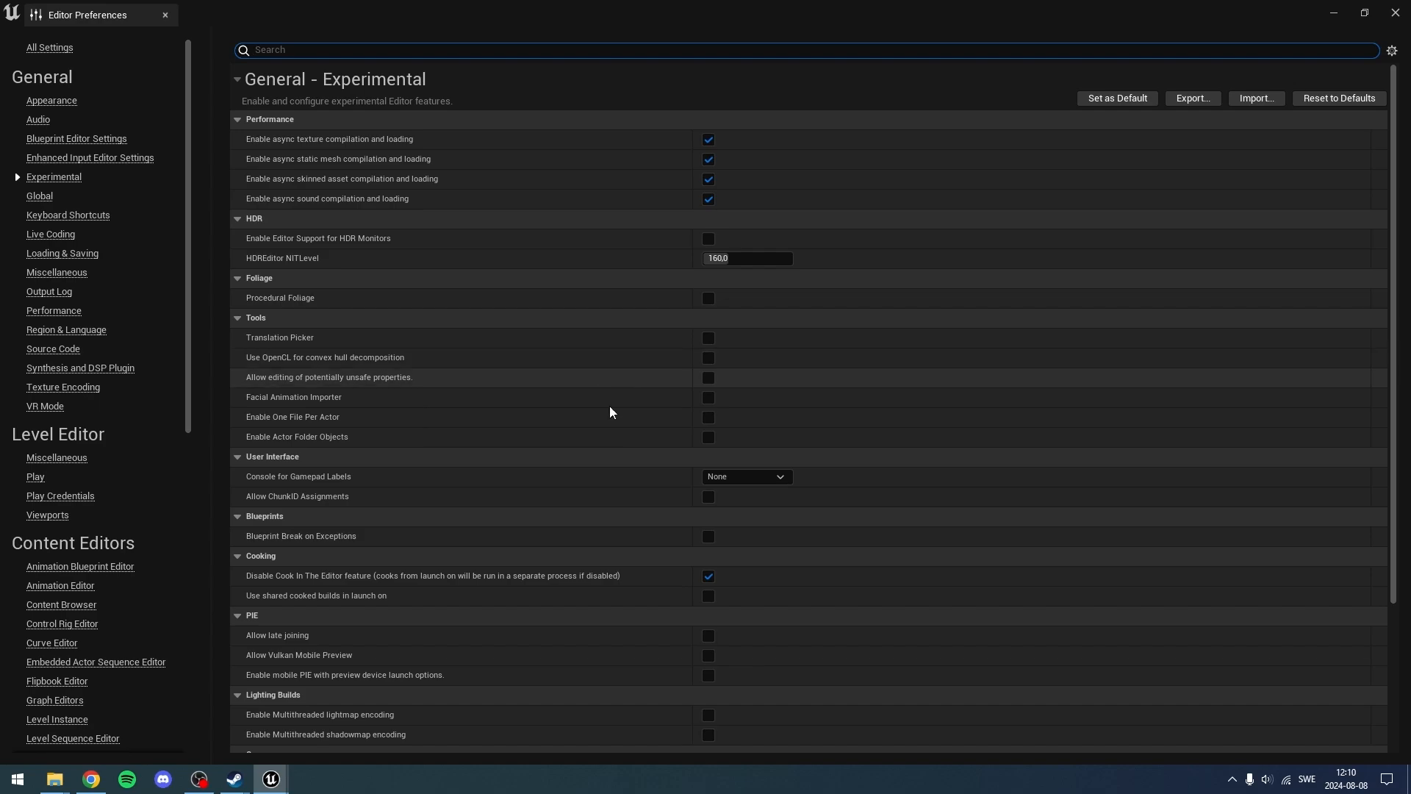
{"action": "left_click", "coordinate": [708, 499]}
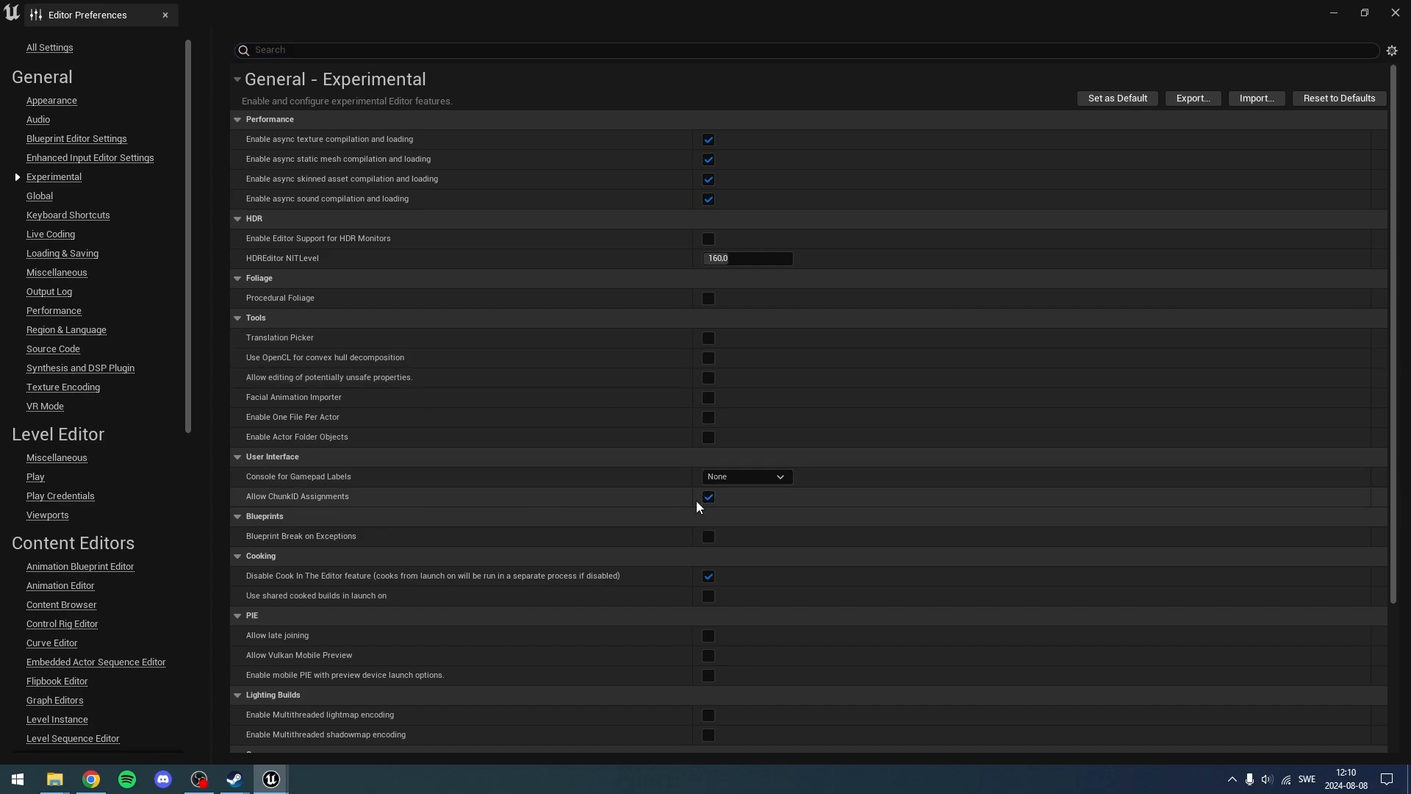
{"action": "left_click", "coordinate": [166, 15]}
- Assign the Abaos_Logo and Abaos_Logo_Colour textures together to chunk ID 107, and save all project changes
{"action": "left_click", "coordinate": [29, 752]}
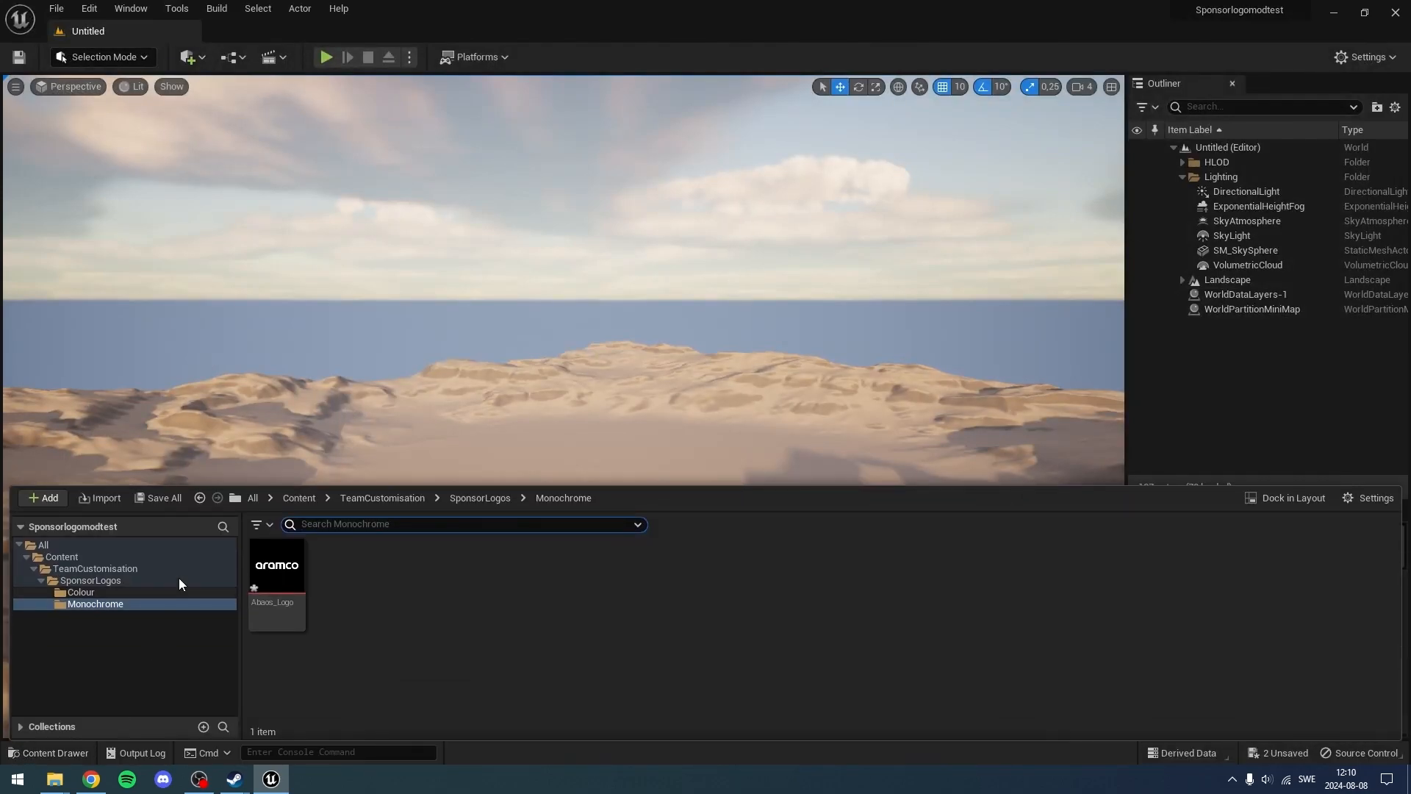
{"action": "left_click", "coordinate": [69, 549]}
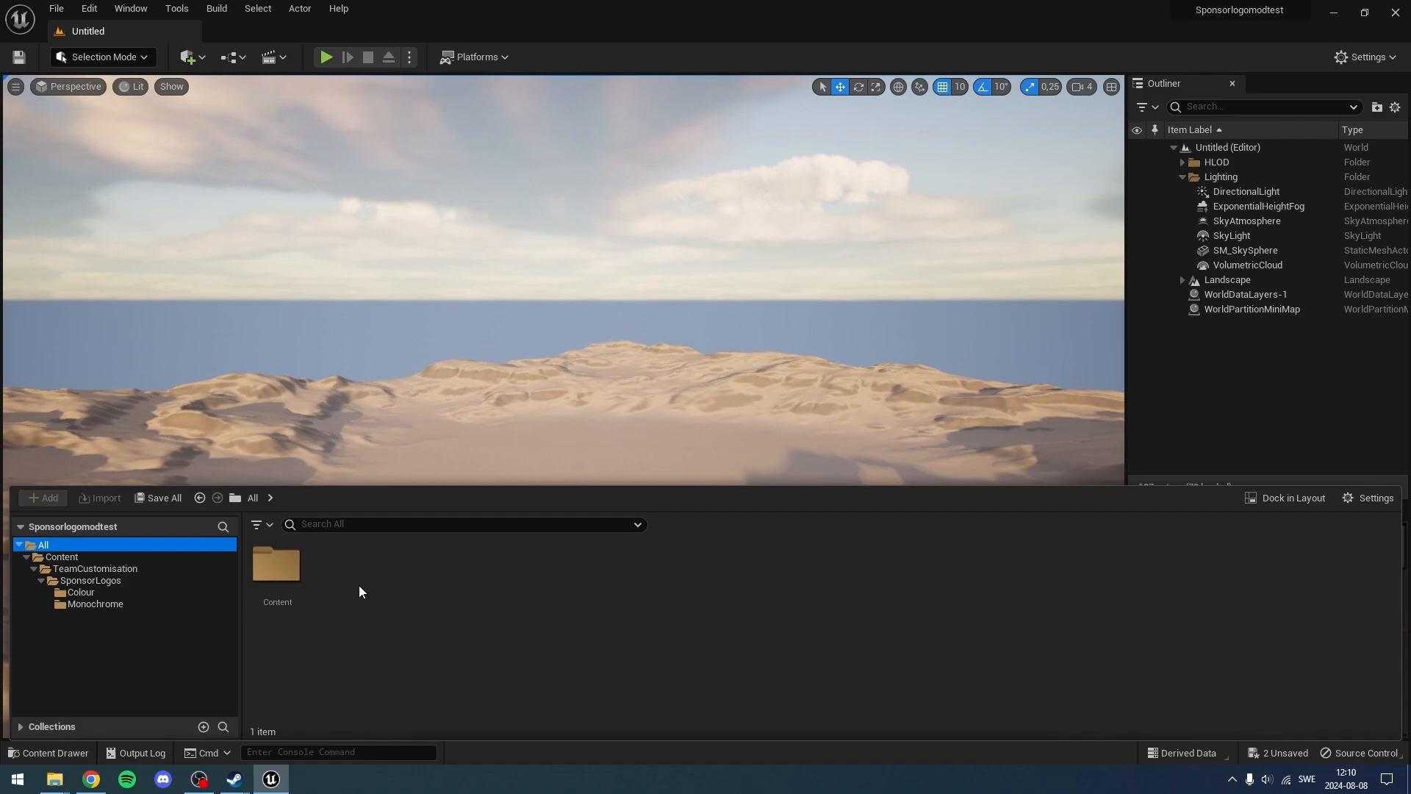
{"action": "key", "text": "ctrl+a"}
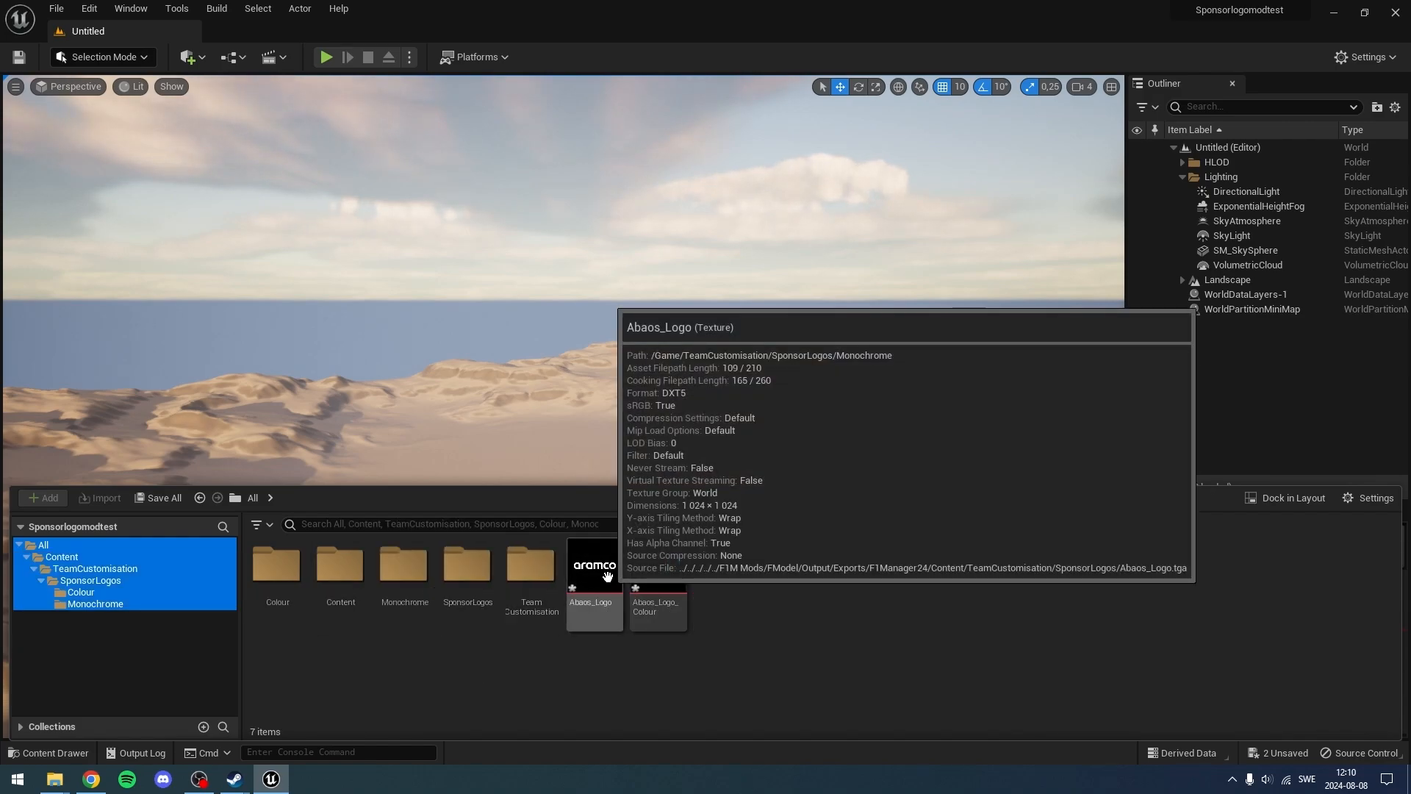
{"action": "left_click", "coordinate": [607, 576]}
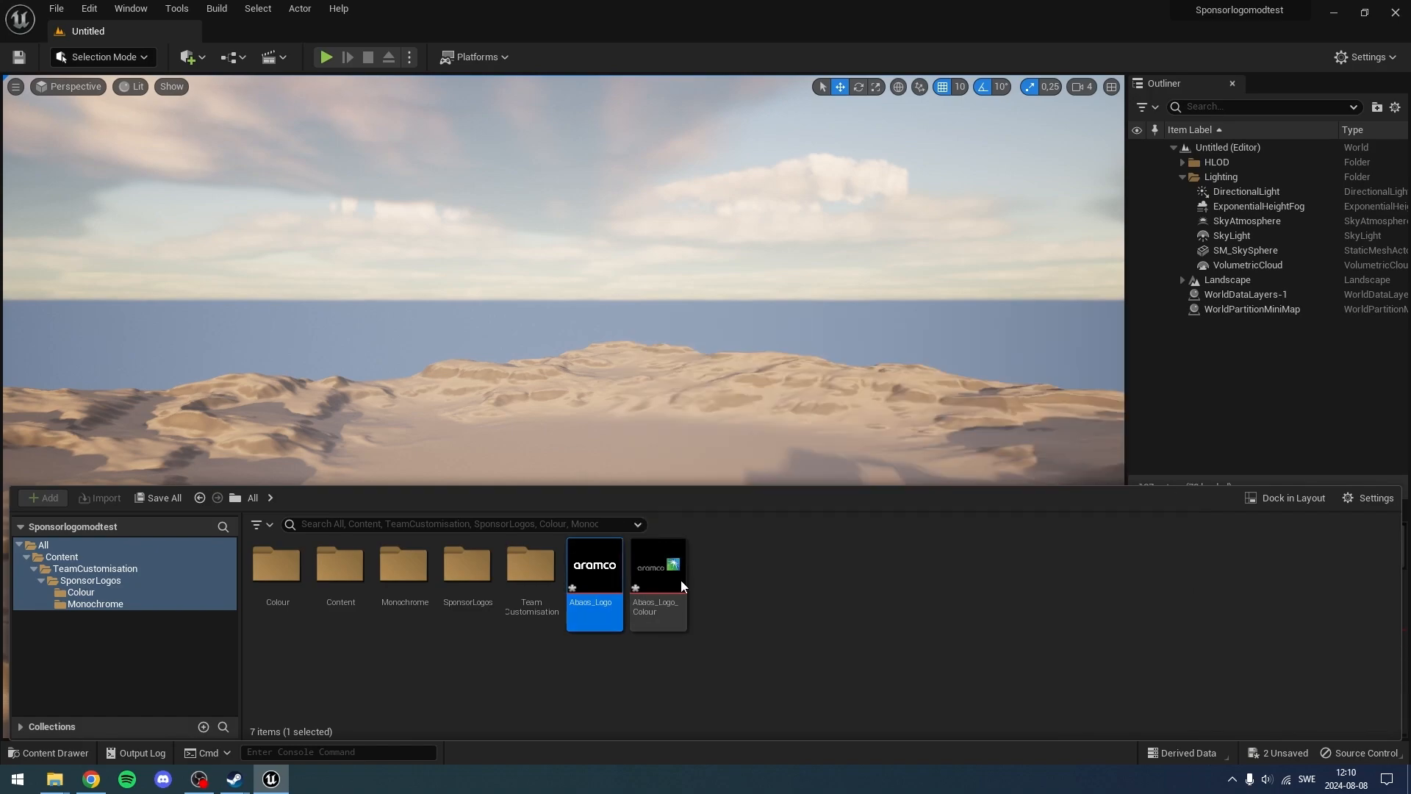
{"action": "left_click", "coordinate": [681, 580], "text": "ctrl"}
{"action": "mouse_move", "coordinate": [684, 551]}
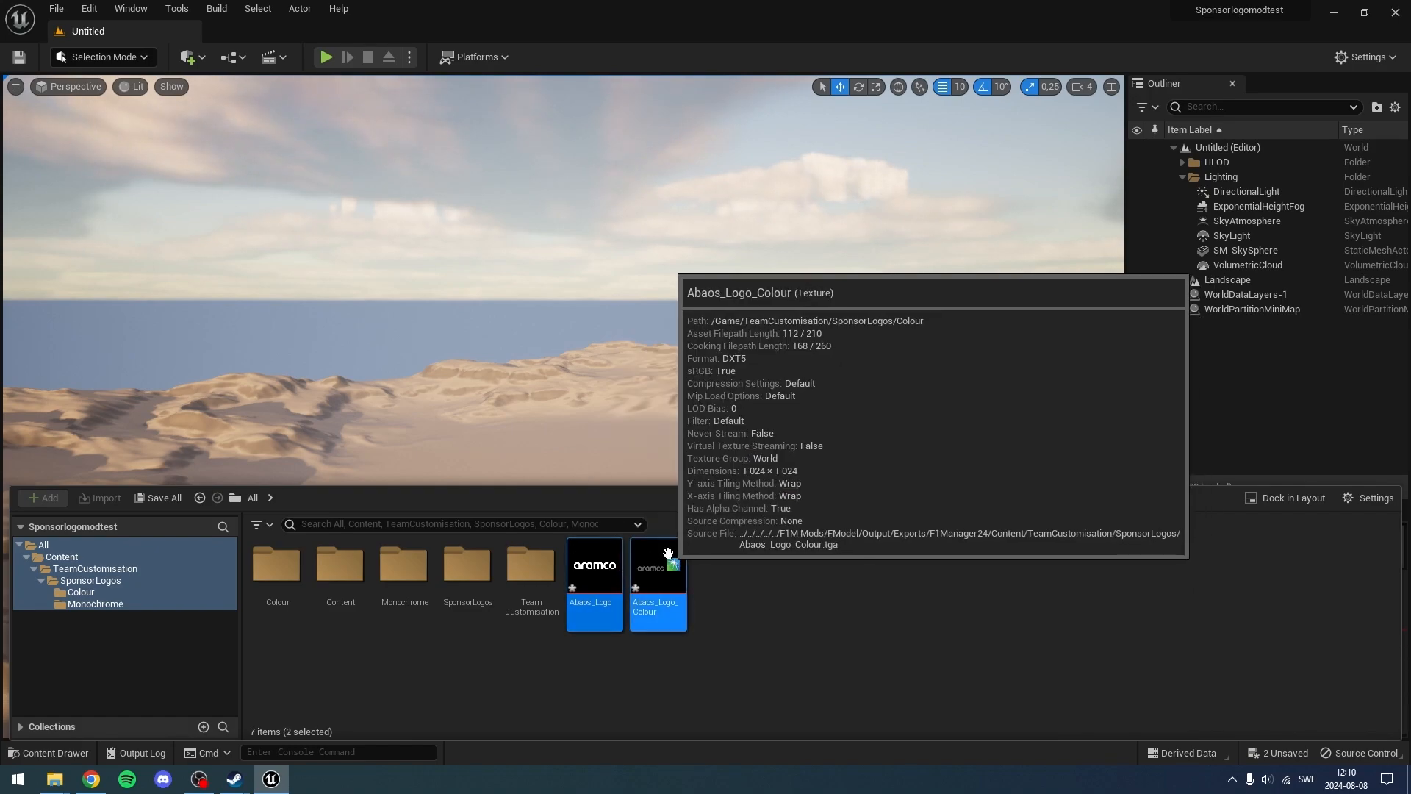
{"action": "right_click", "coordinate": [668, 553]}
{"action": "mouse_move", "coordinate": [784, 338]}
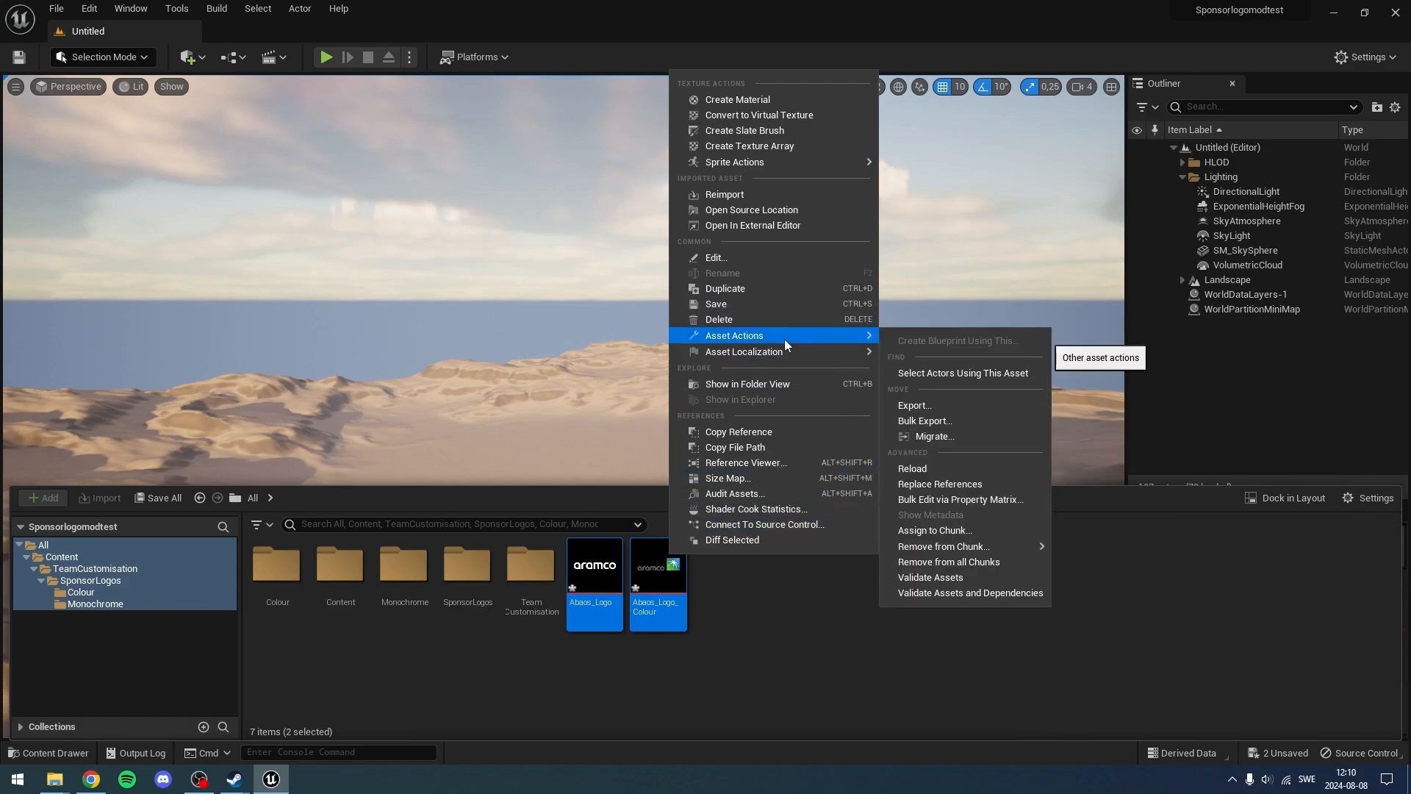
{"action": "left_click", "coordinate": [935, 530]}
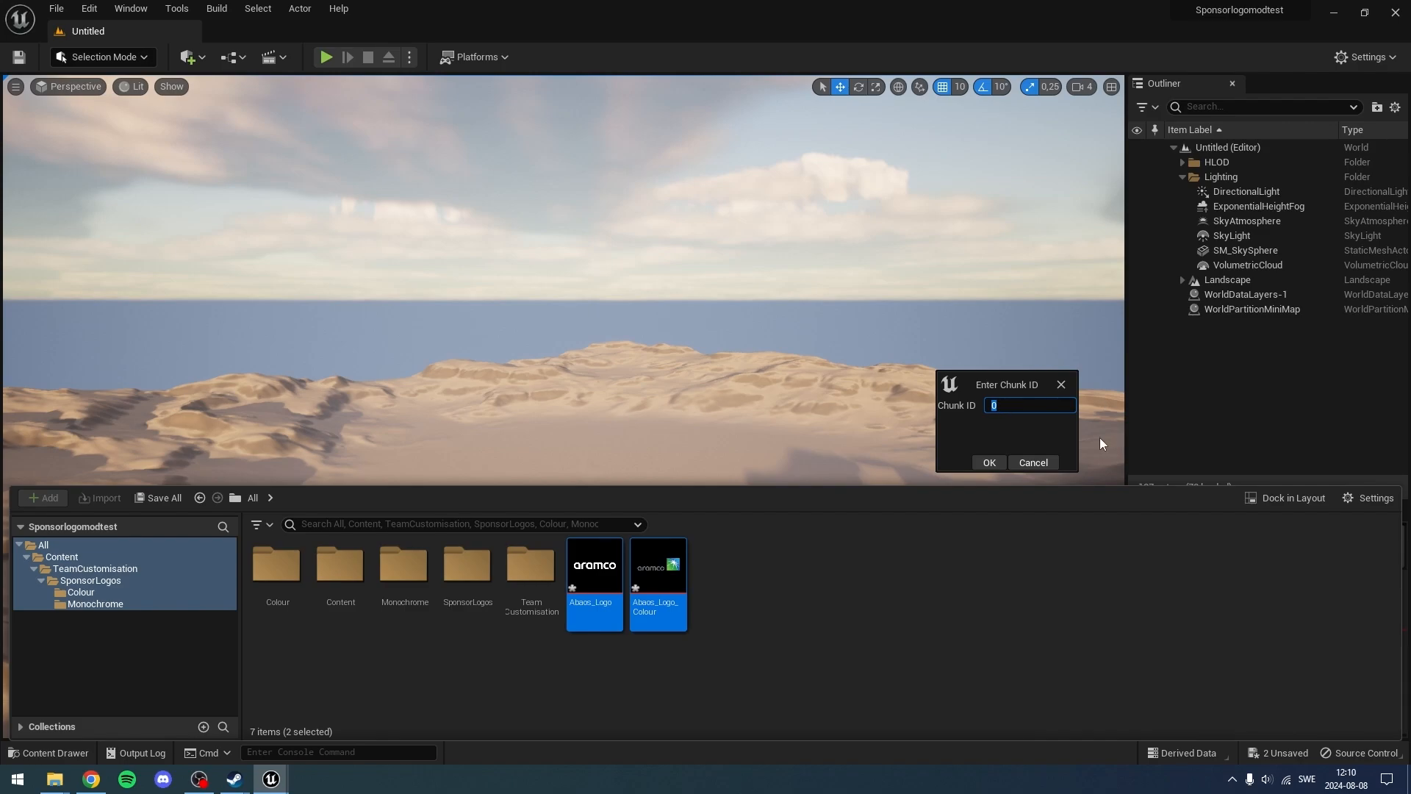
{"action": "type", "text": "107"}
{"action": "left_click", "coordinate": [990, 462]}
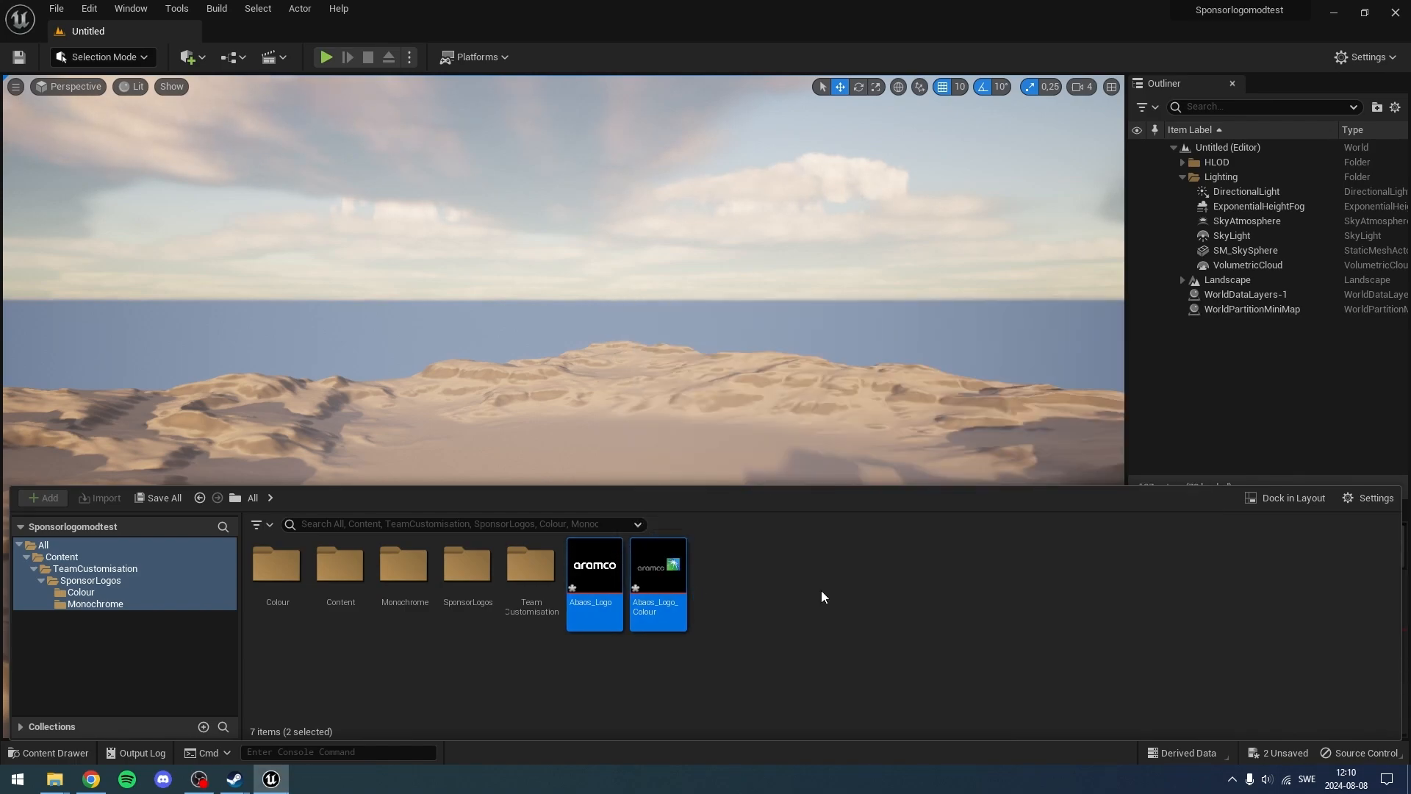
{"action": "left_click", "coordinate": [59, 8]}
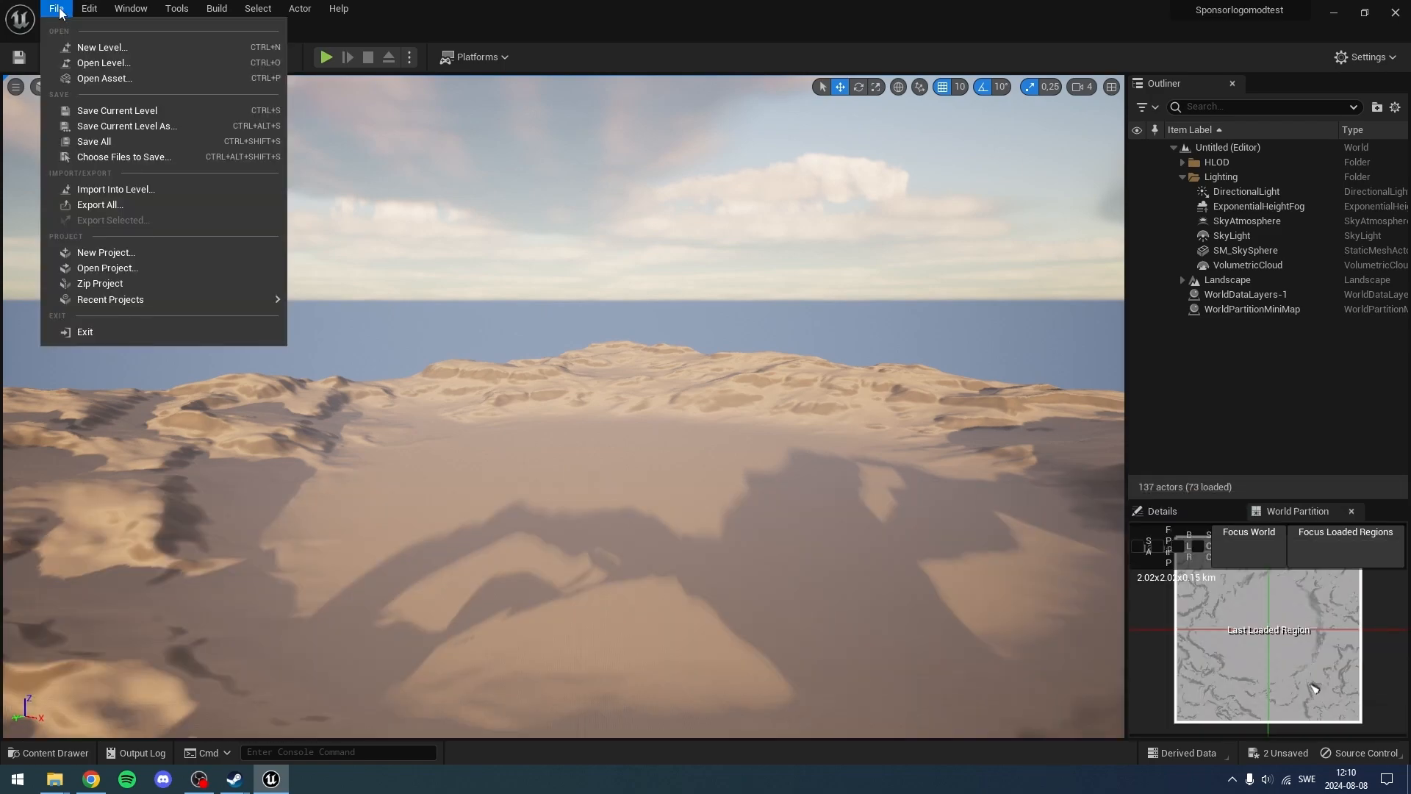
{"action": "left_click", "coordinate": [86, 142]}
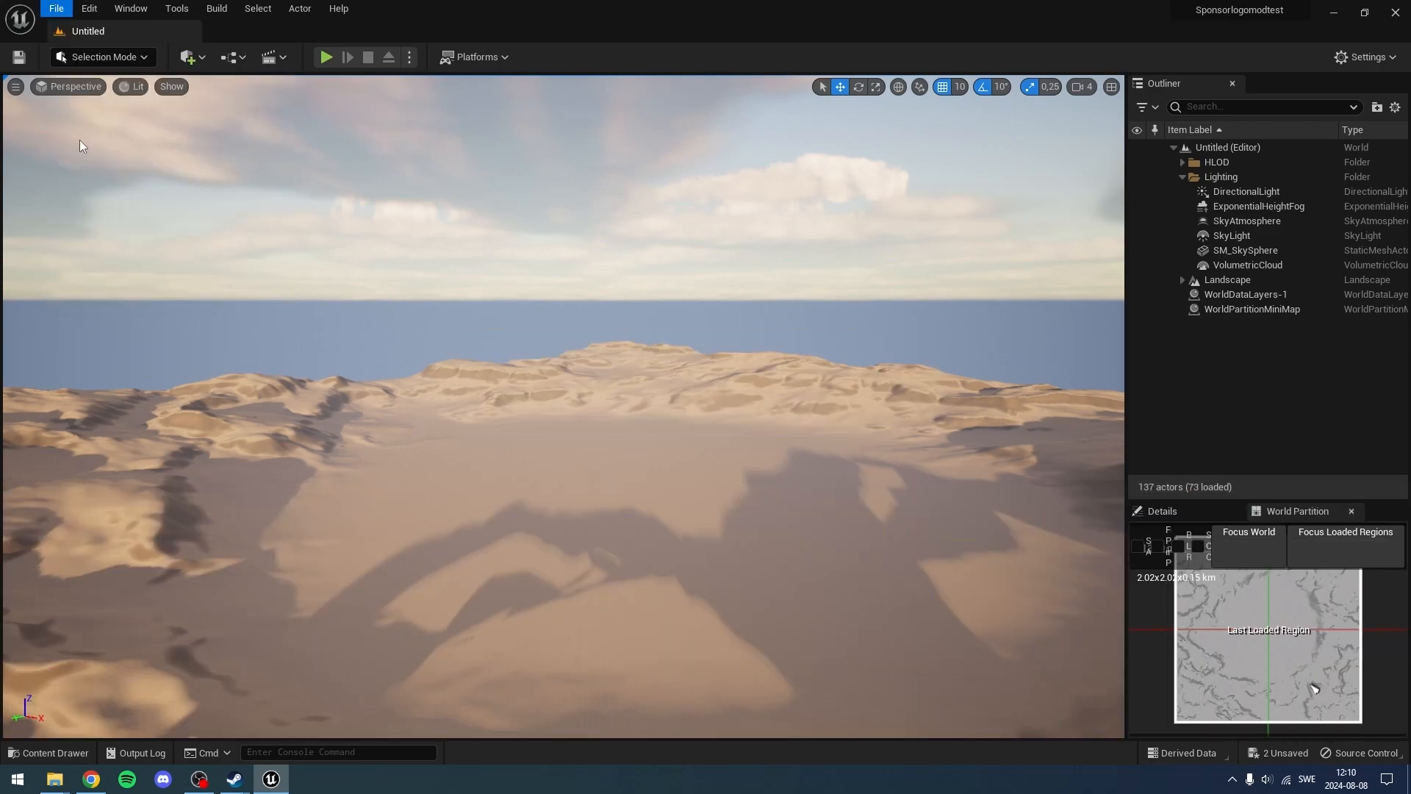
- Package the project for Windows, continuing despite the missing SDK, into a new folder named Result inside the project folder
{"action": "left_click", "coordinate": [504, 65]}
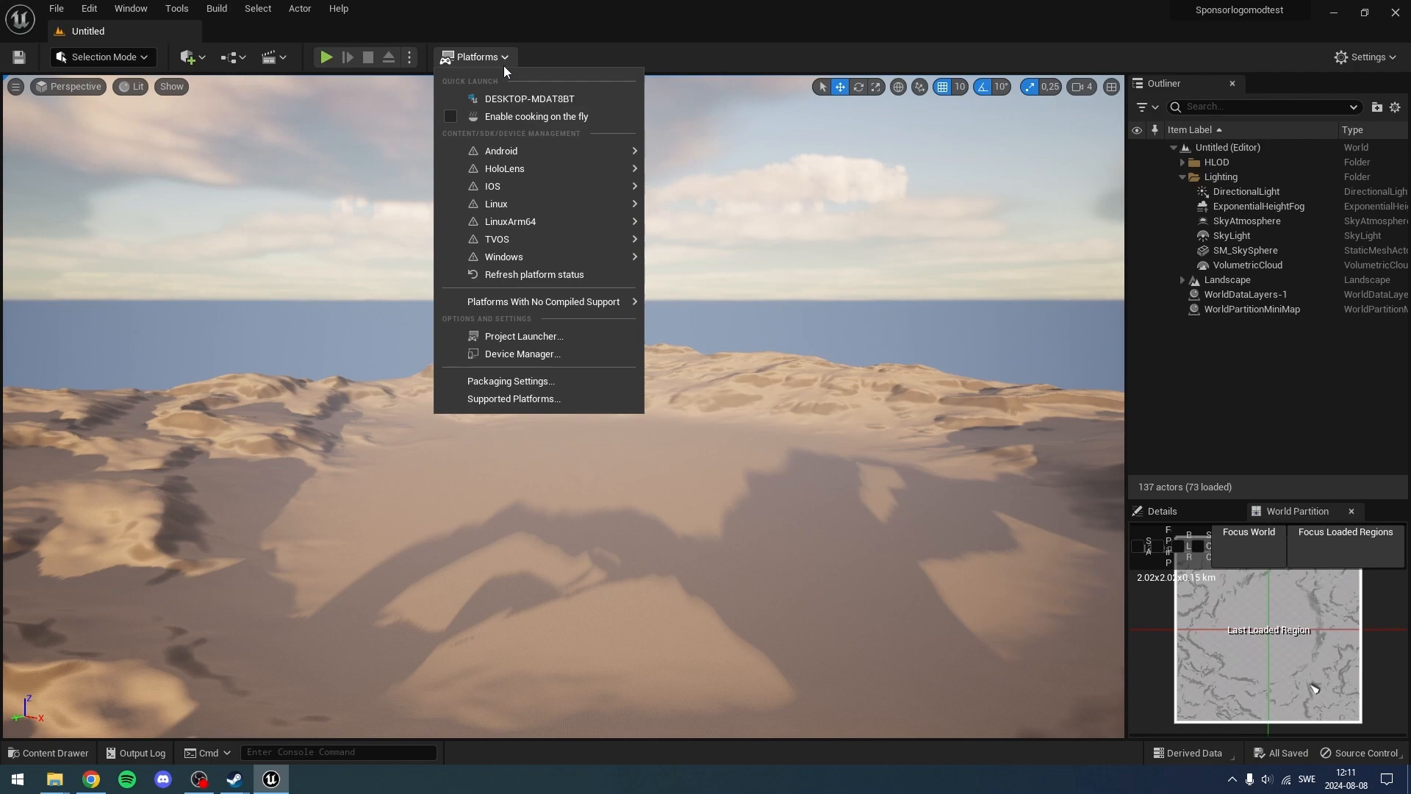
{"action": "mouse_move", "coordinate": [549, 249]}
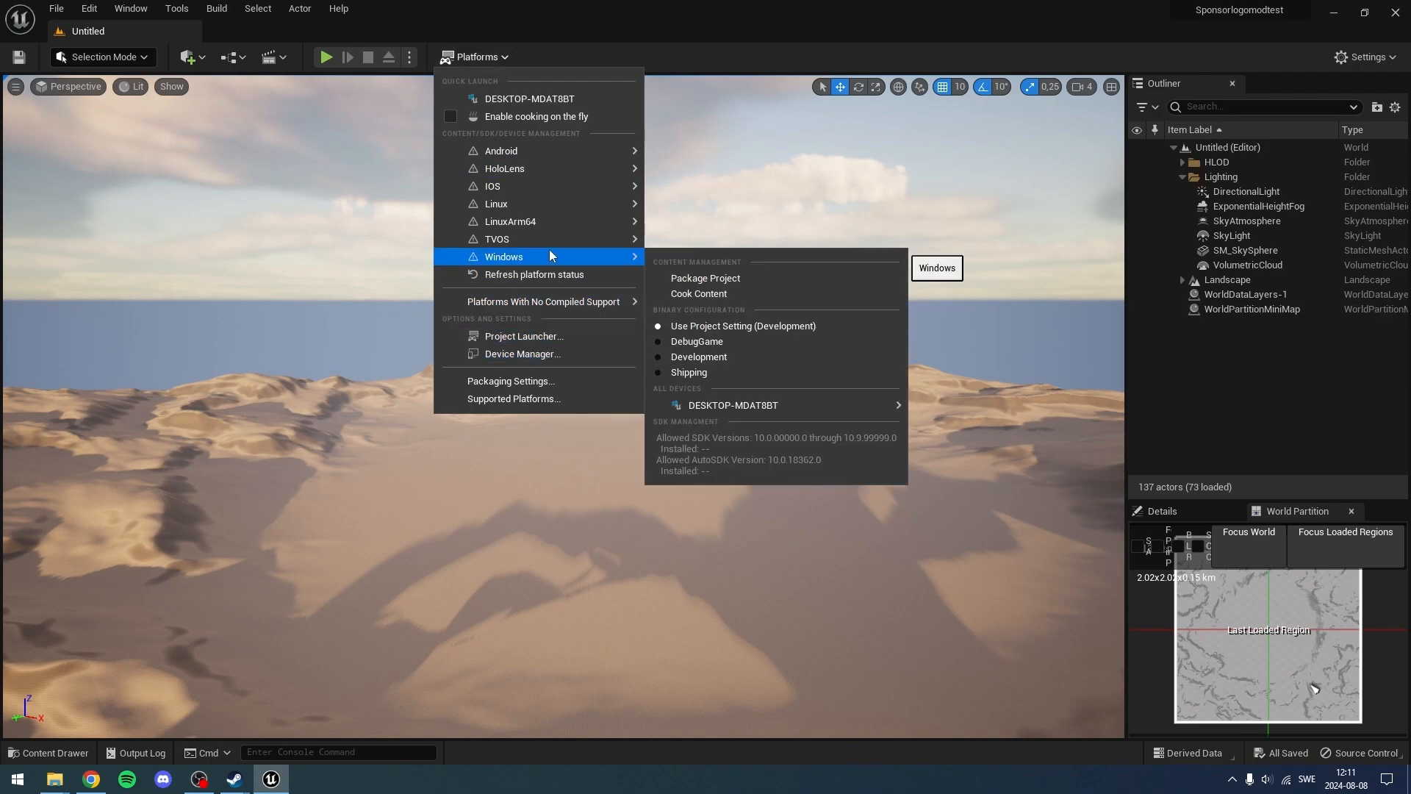
{"action": "left_click", "coordinate": [739, 276]}
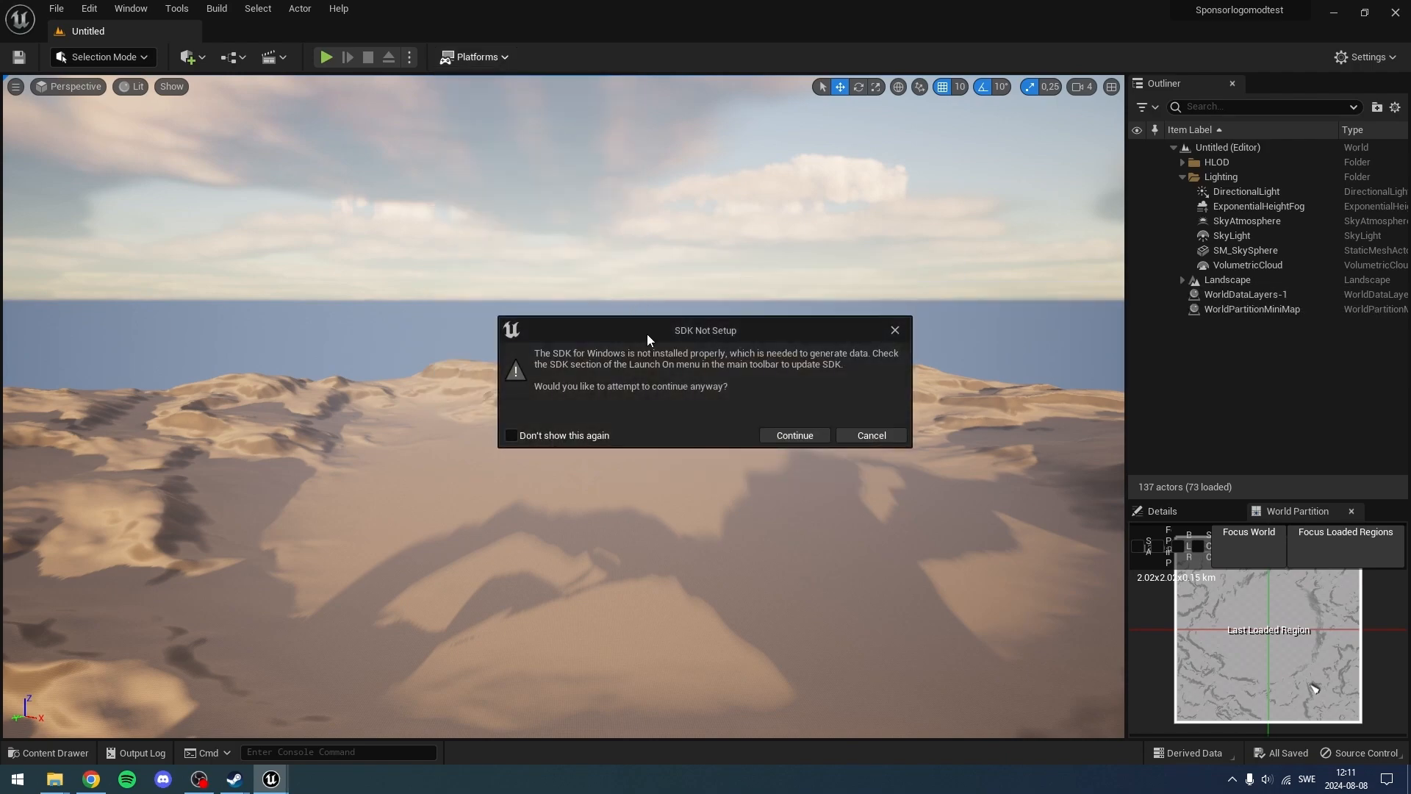
{"action": "left_click", "coordinate": [792, 440]}
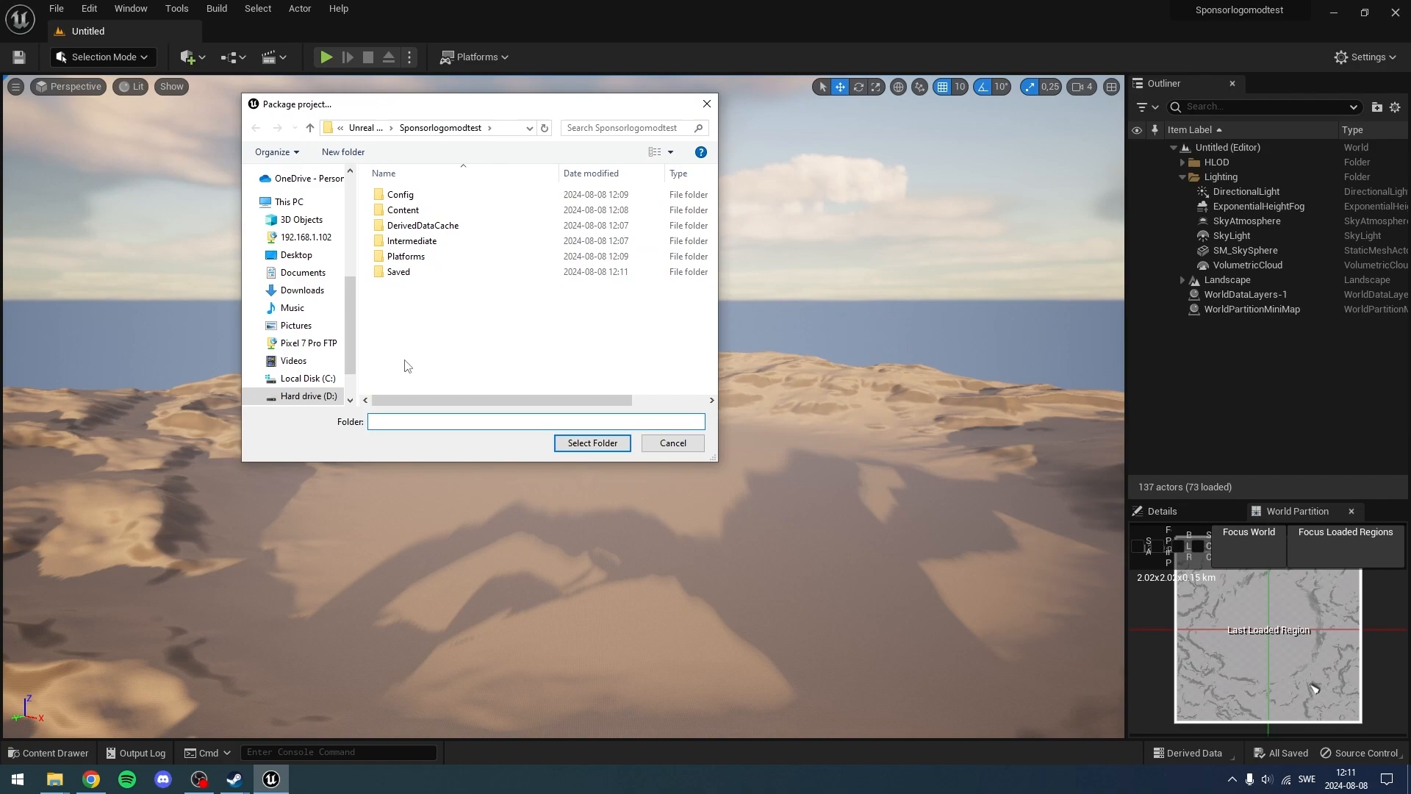
{"action": "right_click", "coordinate": [406, 365]}
{"action": "mouse_move", "coordinate": [529, 578]}
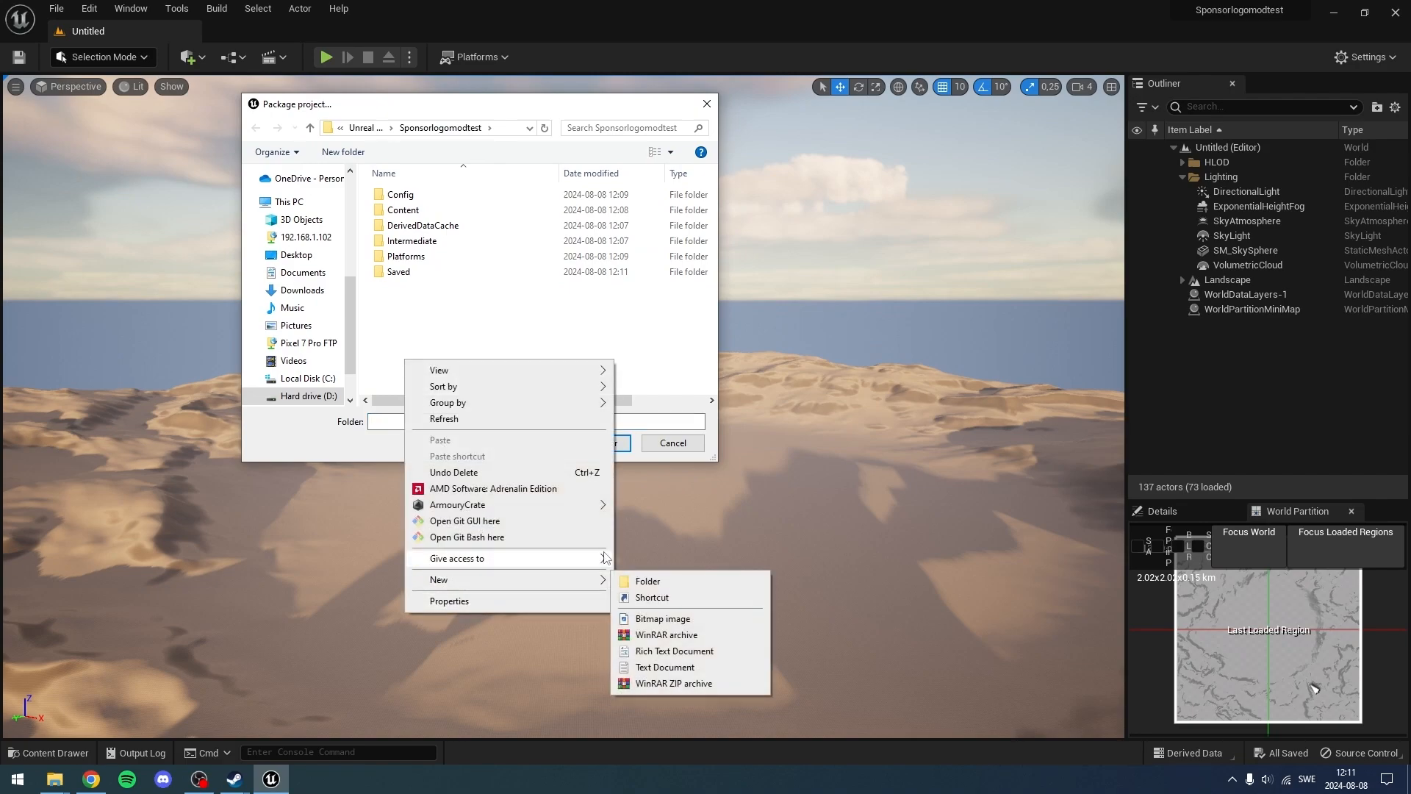
{"action": "left_click", "coordinate": [641, 581]}
{"action": "type", "text": "Result"}
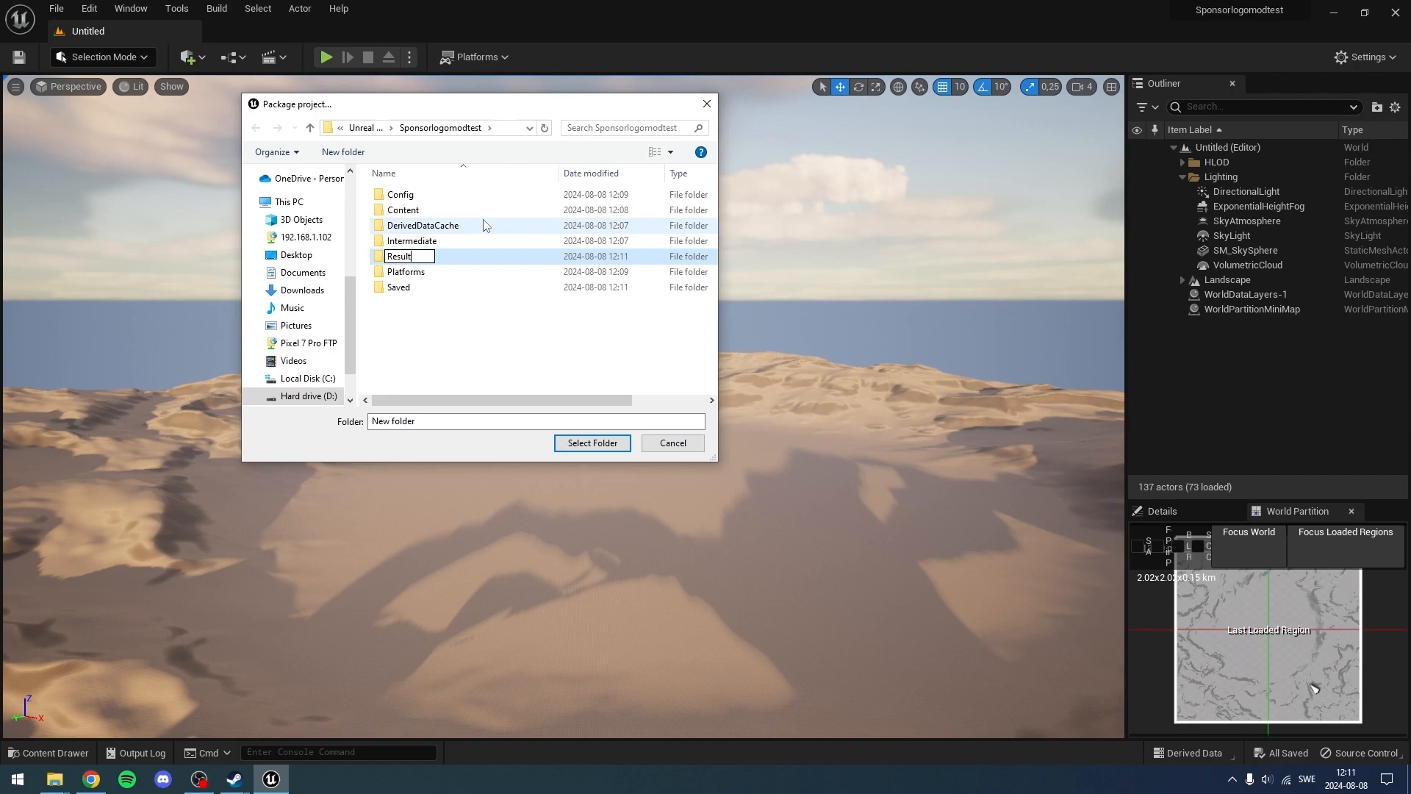
{"action": "key", "text": "Return"}
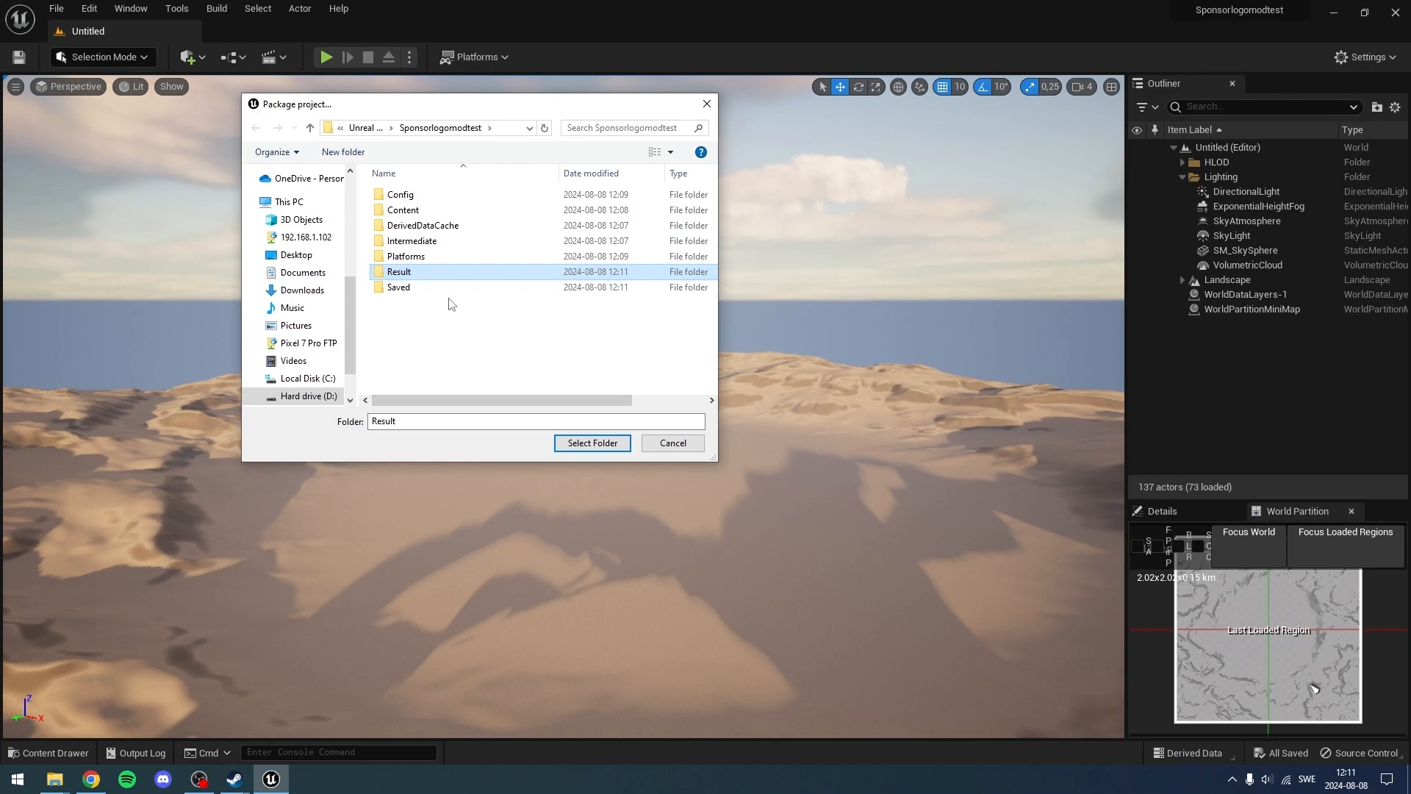
{"action": "left_click", "coordinate": [593, 443]}
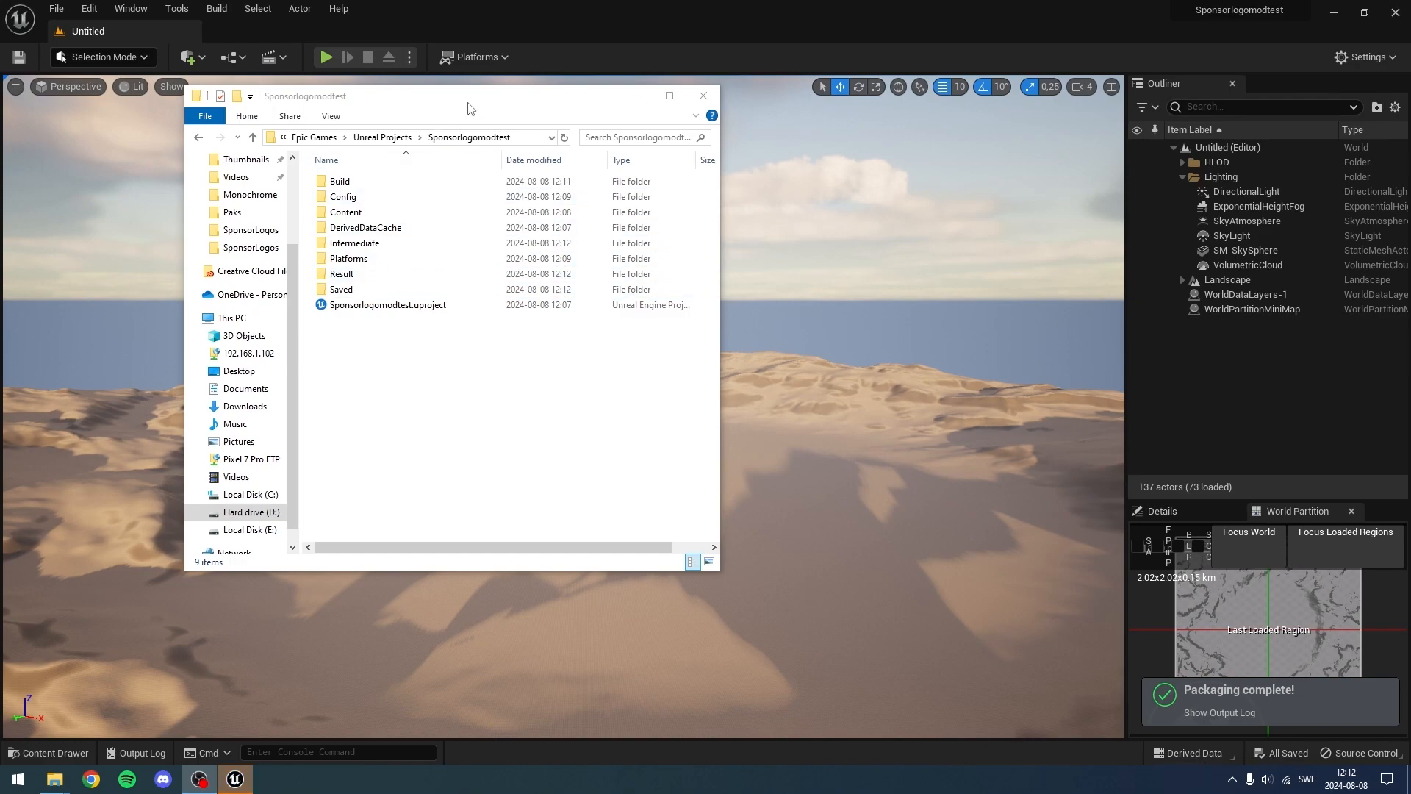
- In File Explorer, open the packaged build's Paks folder under Result, Windows, Sponsorlogomodtest, Content
{"action": "left_click_drag", "start_coordinate": [471, 103], "coordinate": [593, 128]}
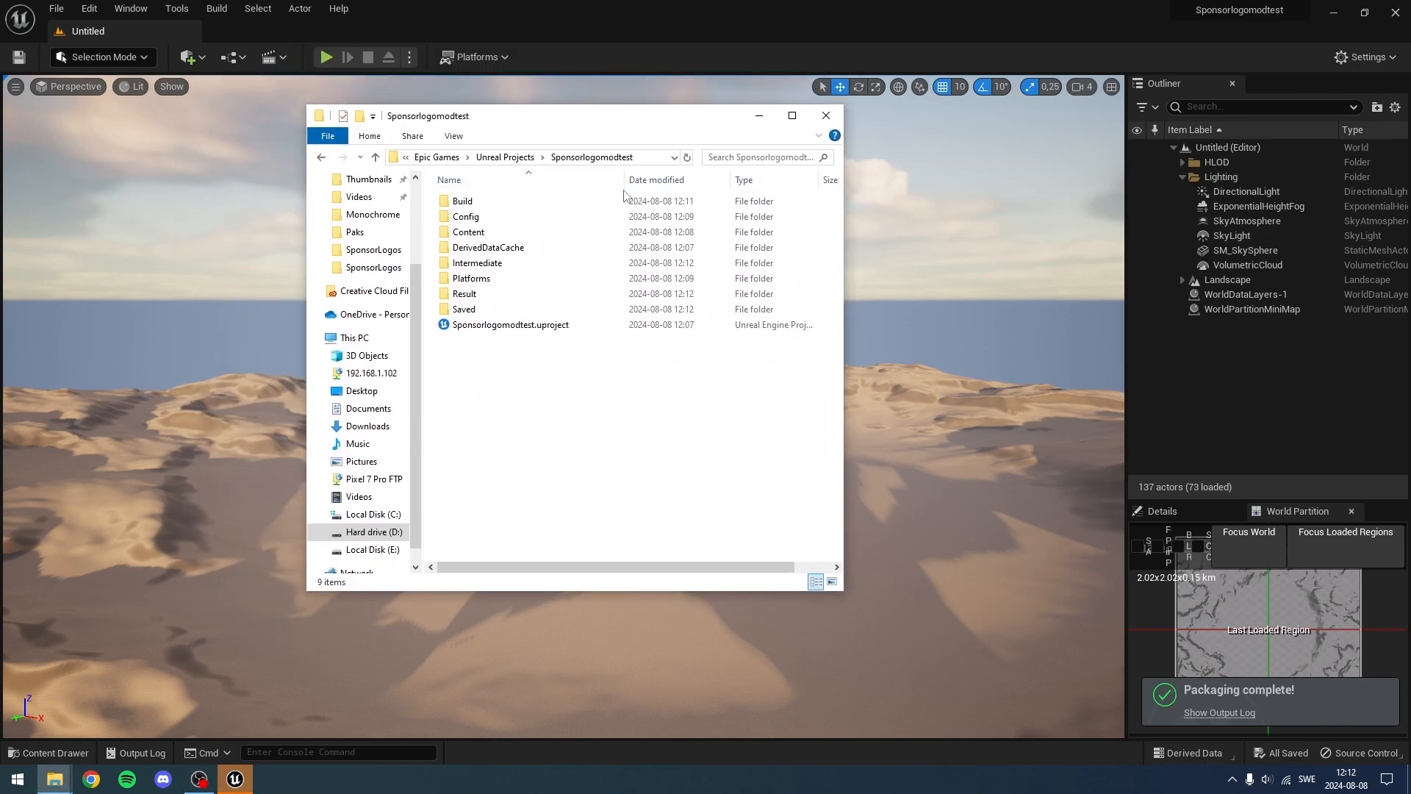
{"action": "double_click", "coordinate": [471, 293]}
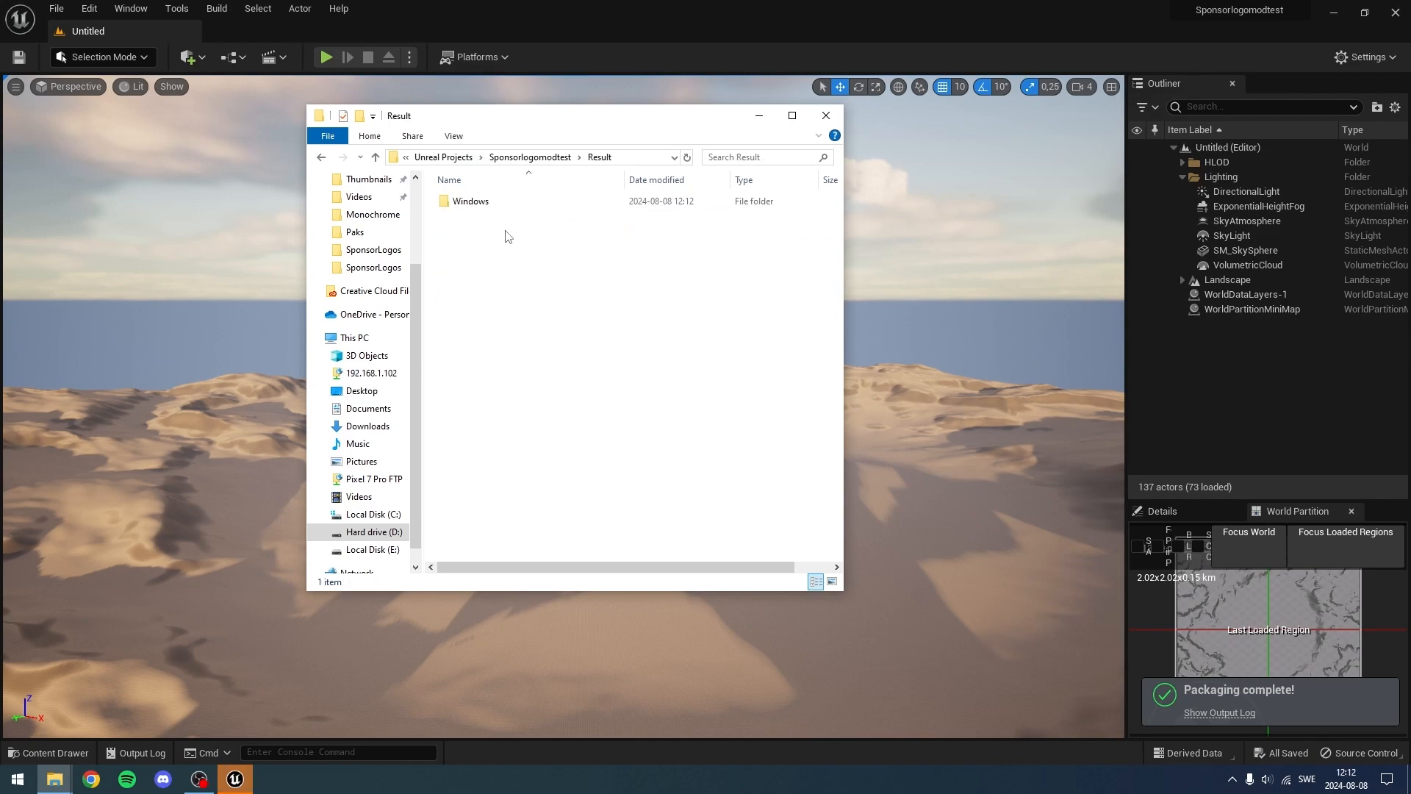
{"action": "double_click", "coordinate": [504, 204]}
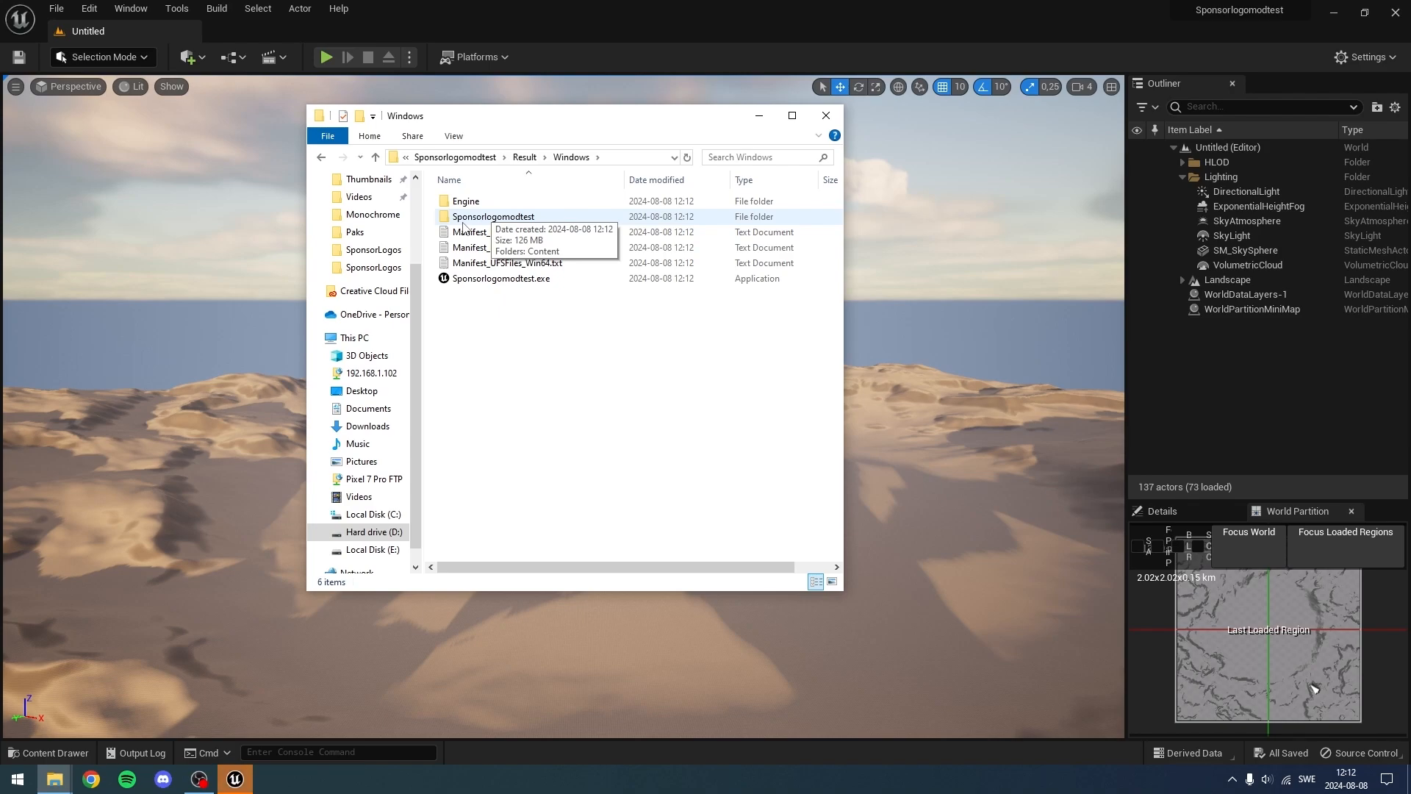
{"action": "double_click", "coordinate": [490, 218]}
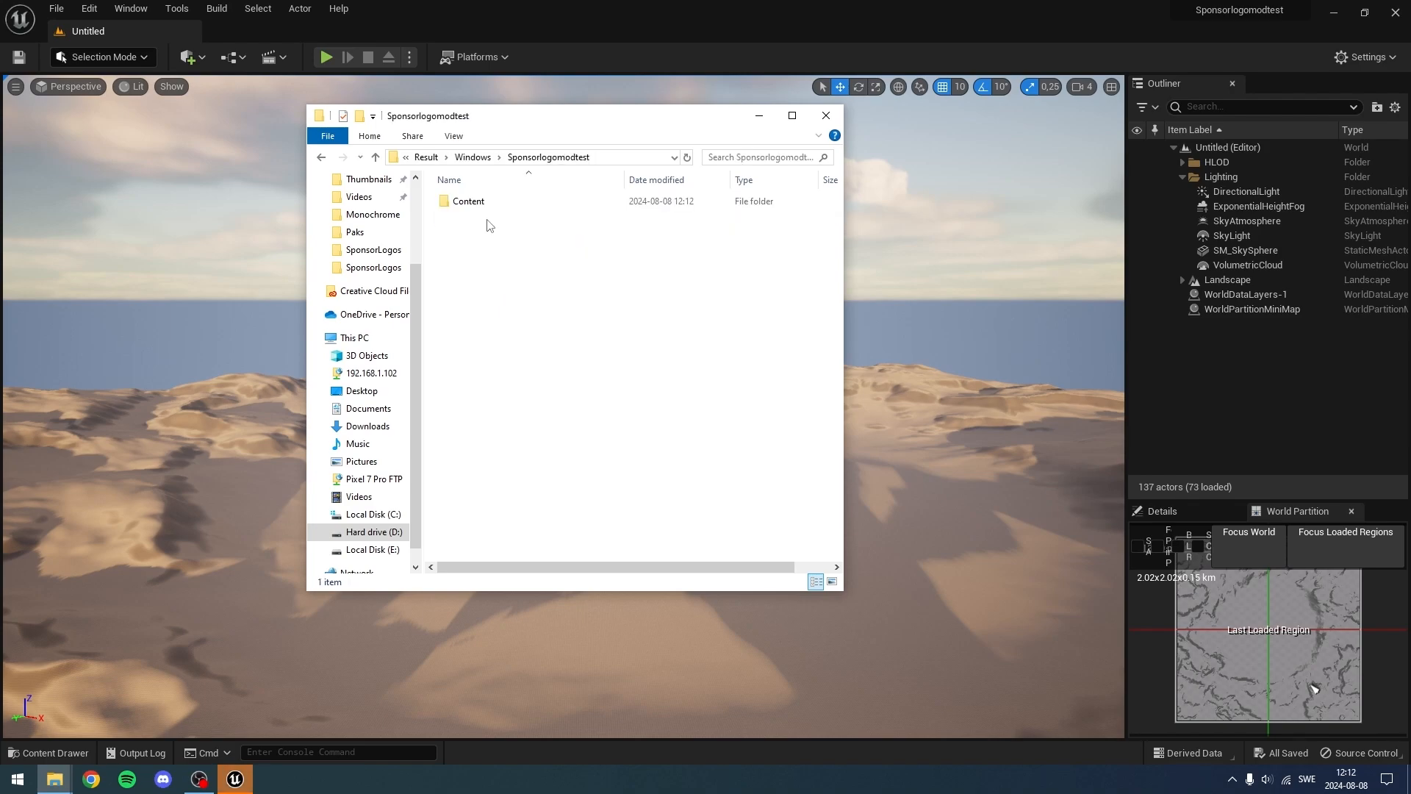
{"action": "double_click", "coordinate": [483, 201]}
{"action": "left_click", "coordinate": [484, 202]}
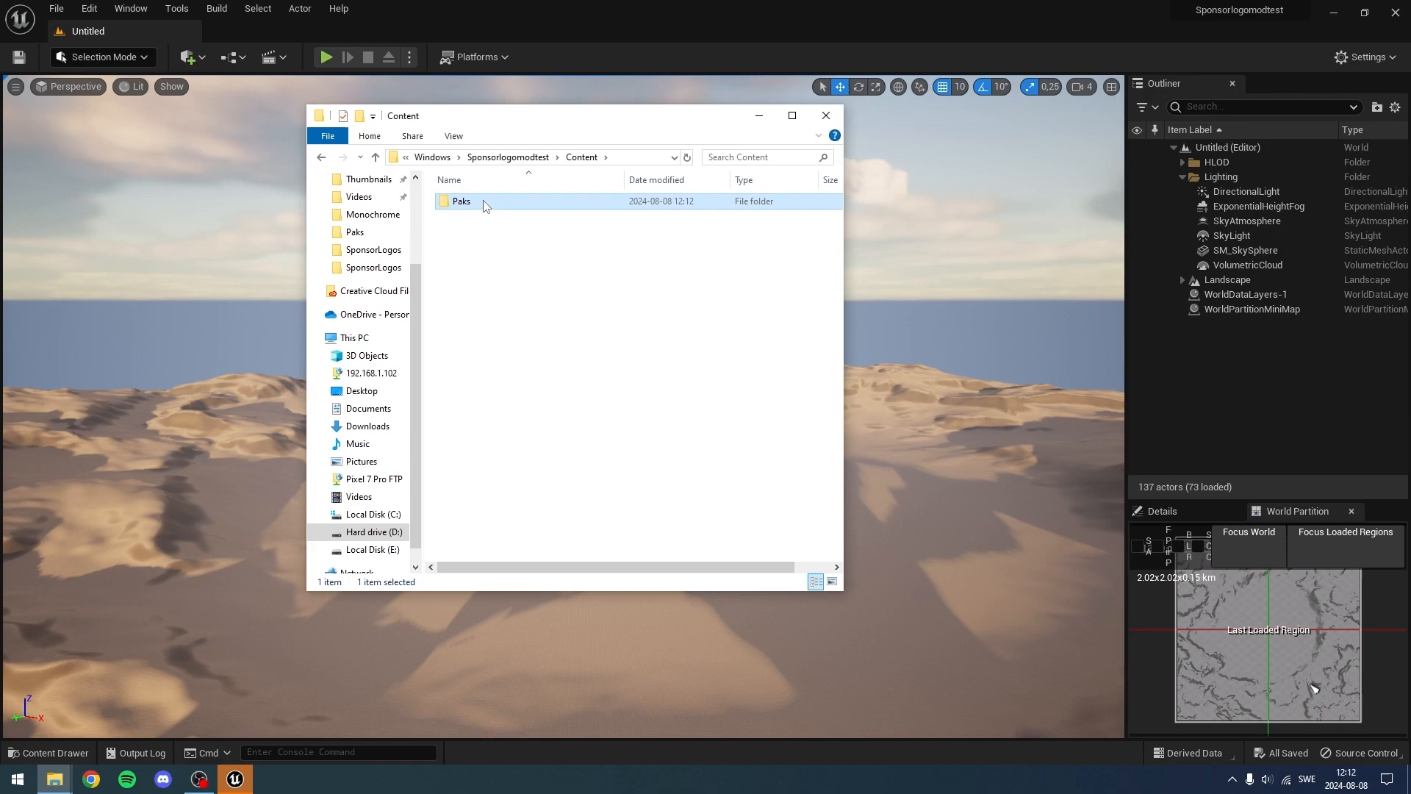
{"action": "double_click", "coordinate": [484, 203]}
{"action": "left_click_drag", "start_coordinate": [542, 412], "coordinate": [467, 347]}
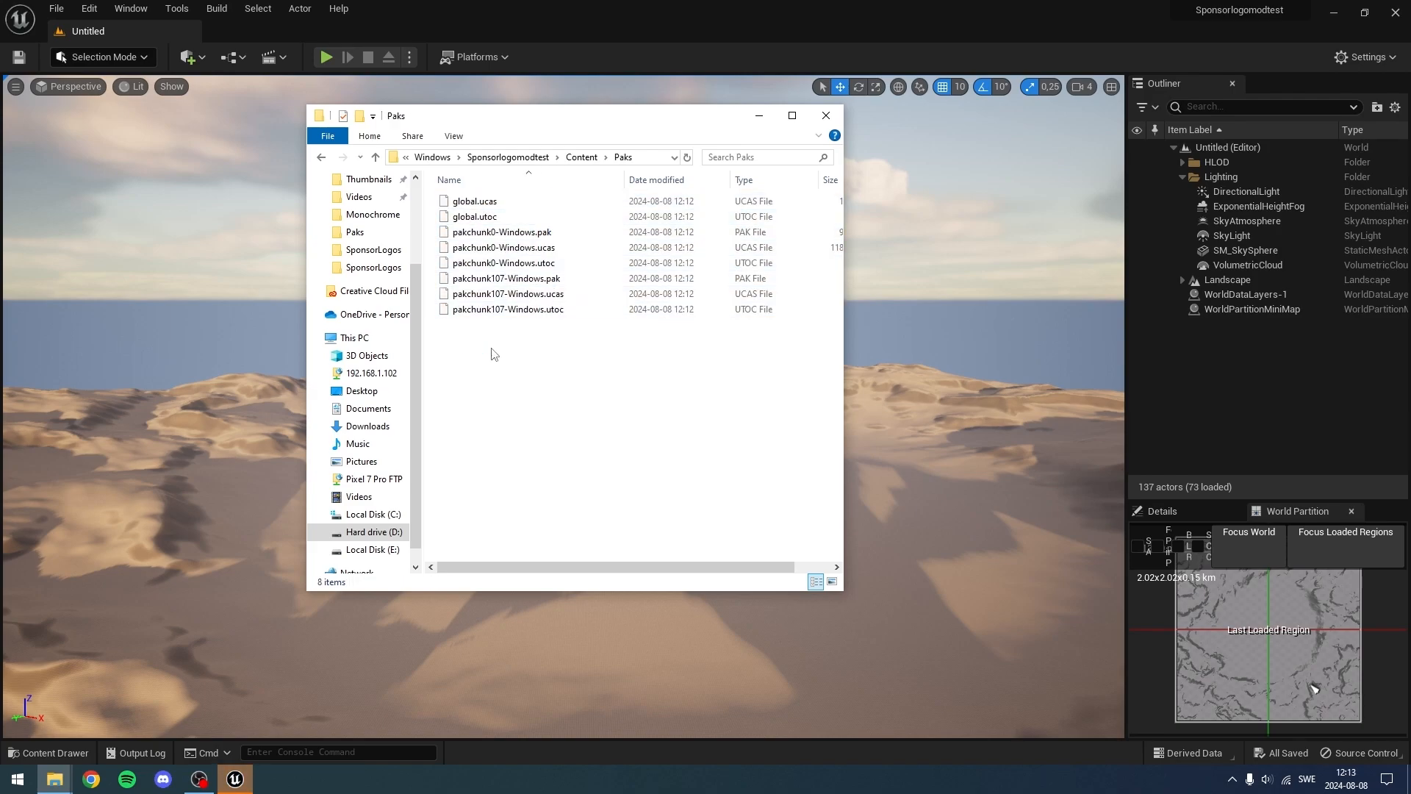
- Rename the three pakchunk107-Windows files together by adding the suffix _P before their extensions
{"action": "left_click", "coordinate": [482, 283]}
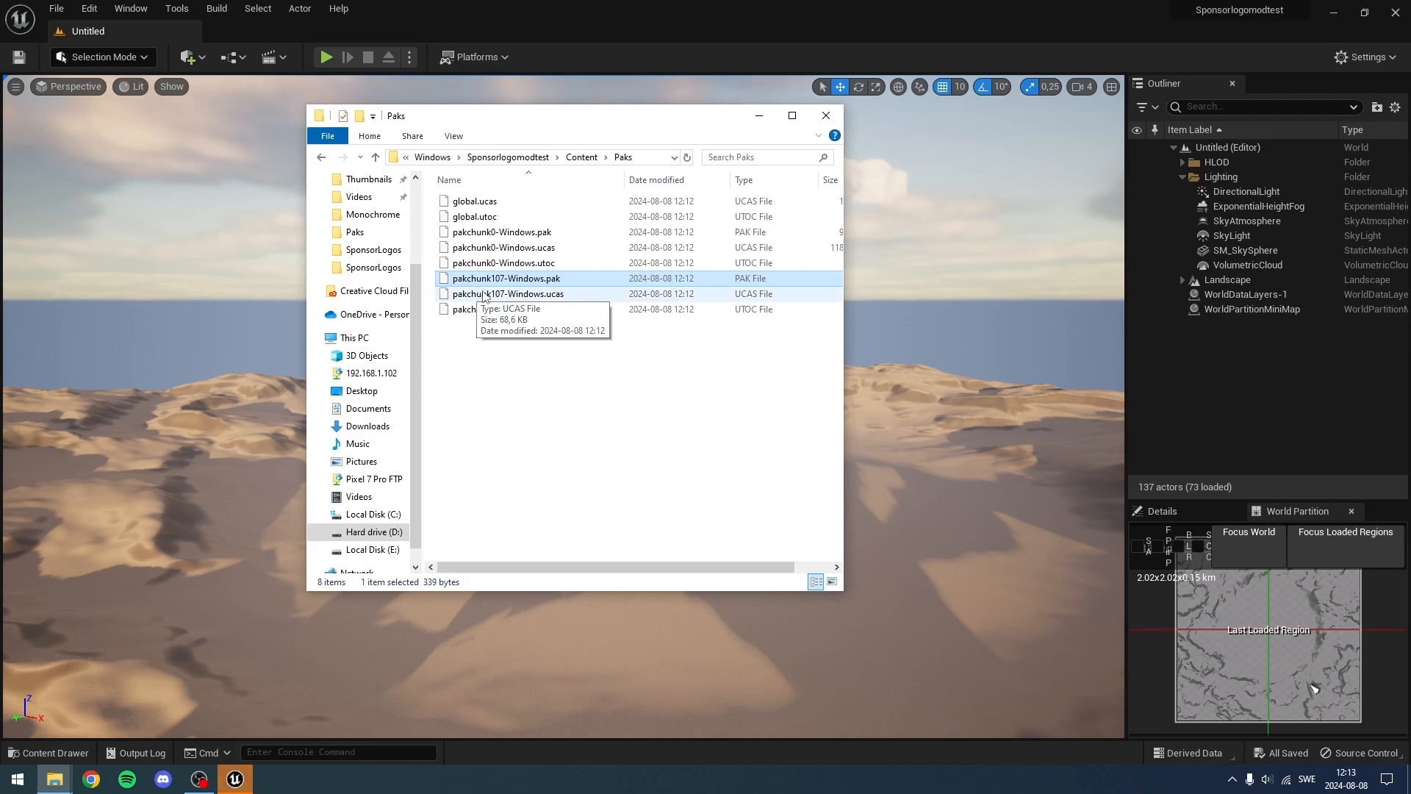
{"action": "left_click", "coordinate": [506, 314], "text": "shift"}
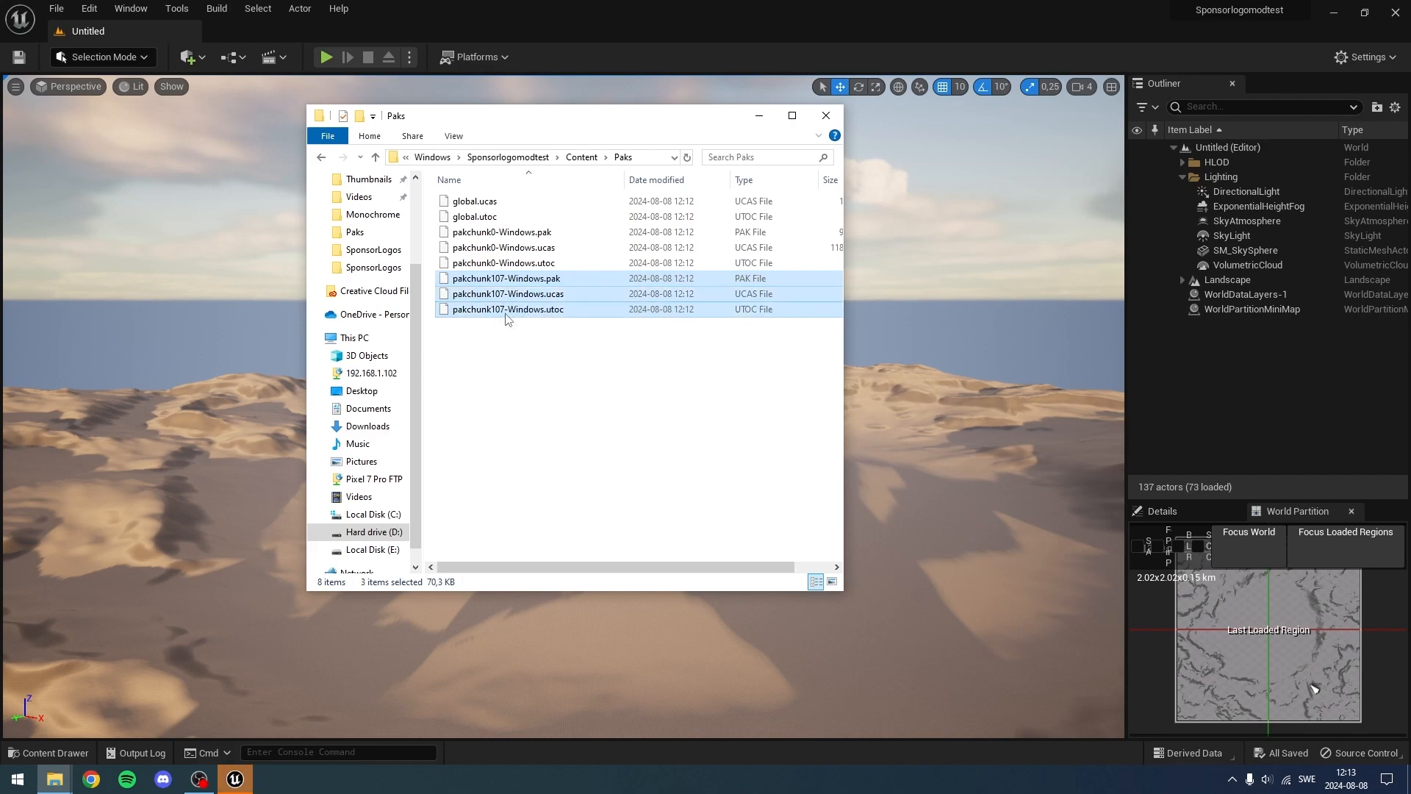
{"action": "key", "text": "F2"}
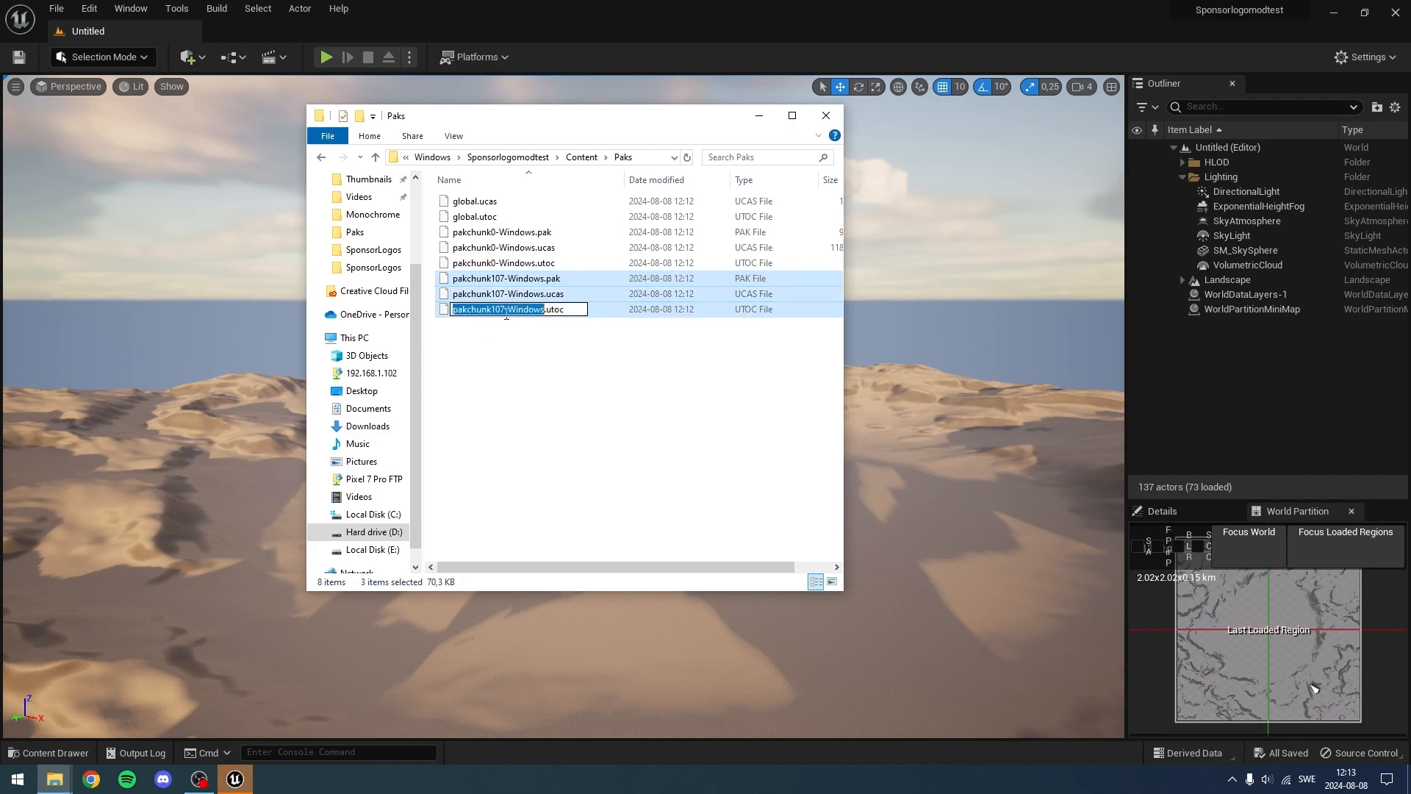
{"action": "key", "text": "Right"}
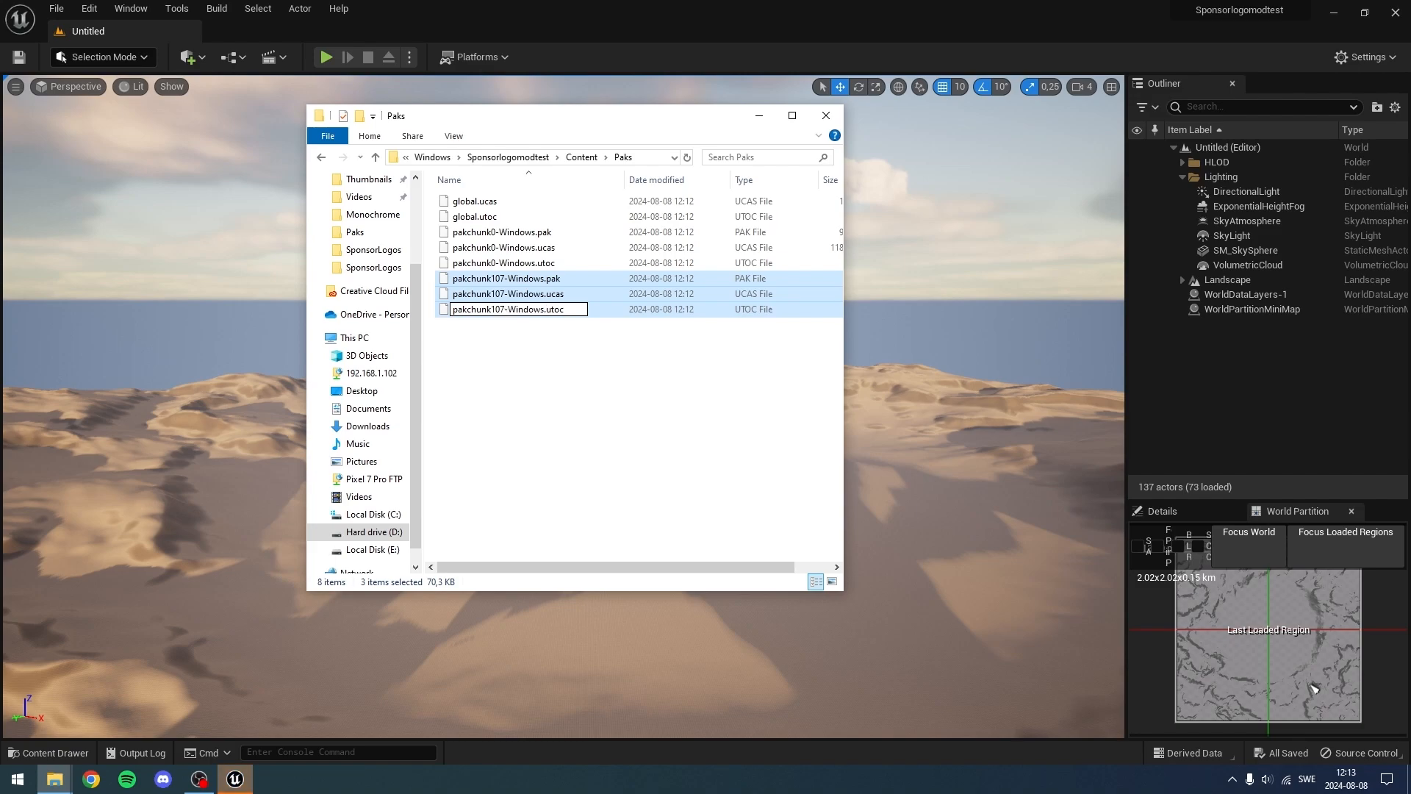
{"action": "type", "text": "_P"}
{"action": "key", "text": "Return"}
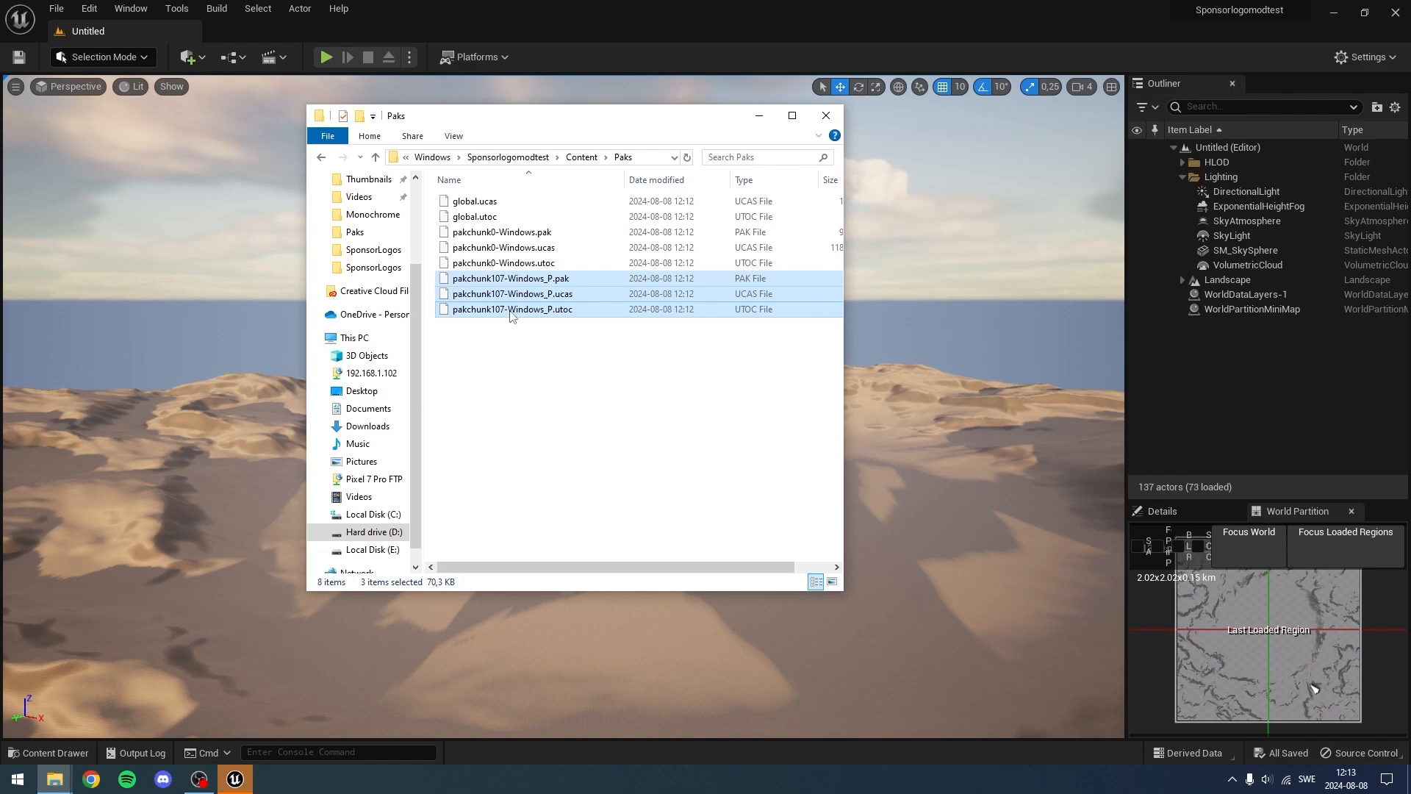
- Cut the three pakchunk107-Windows_P files, and open the F1M Mods folder in another File Explorer window
{"action": "right_click", "coordinate": [523, 287]}
{"action": "left_click", "coordinate": [566, 420]}
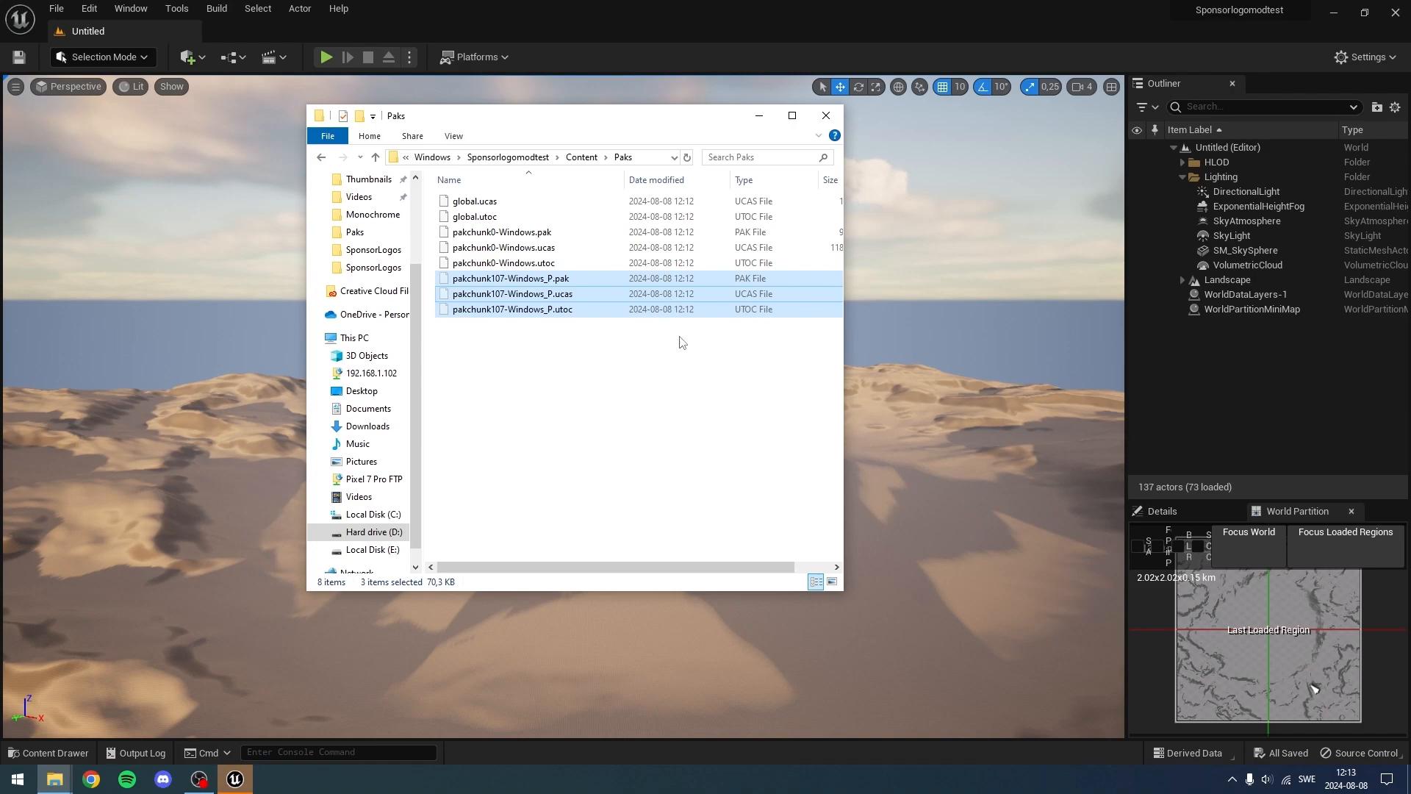
{"action": "left_click", "coordinate": [55, 778]}
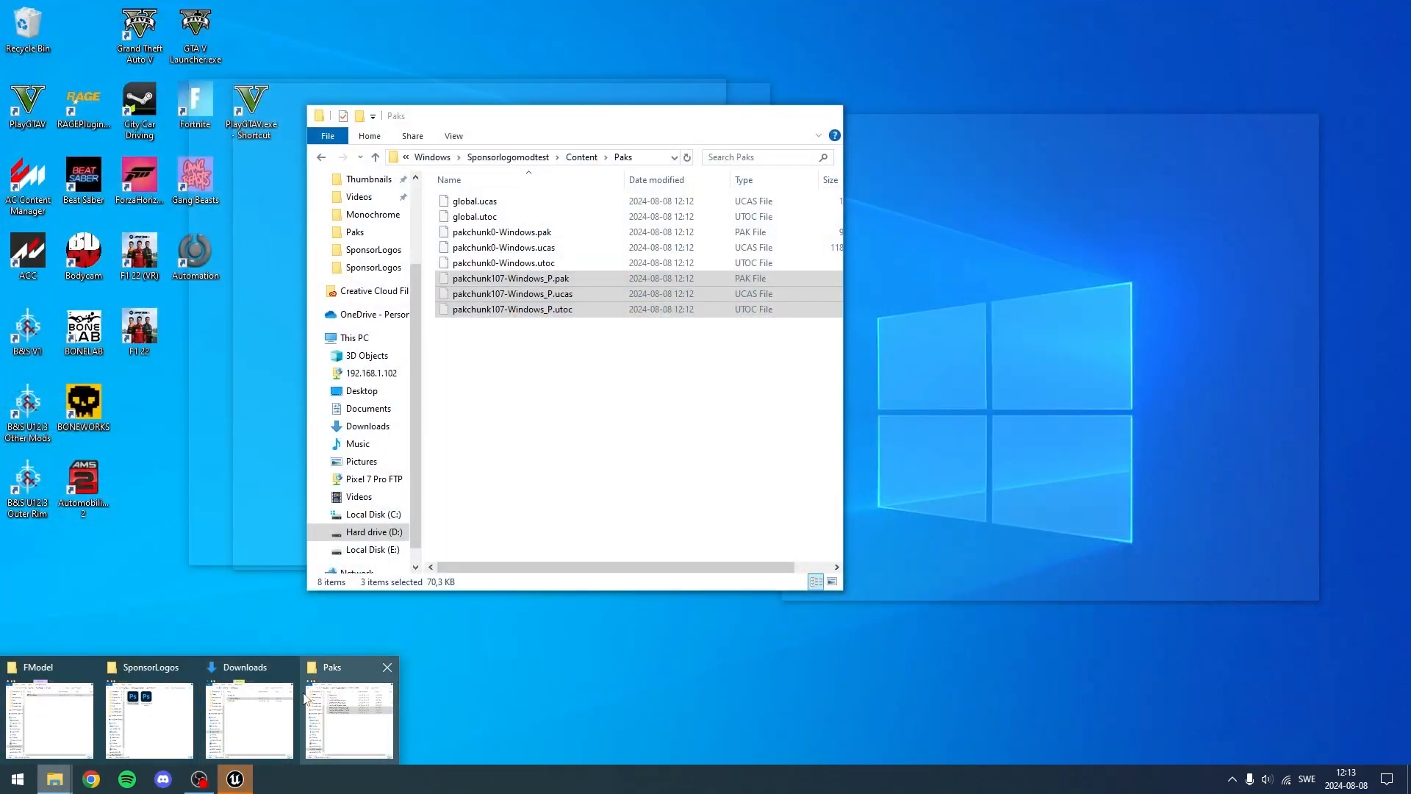
{"action": "left_click", "coordinate": [42, 735]}
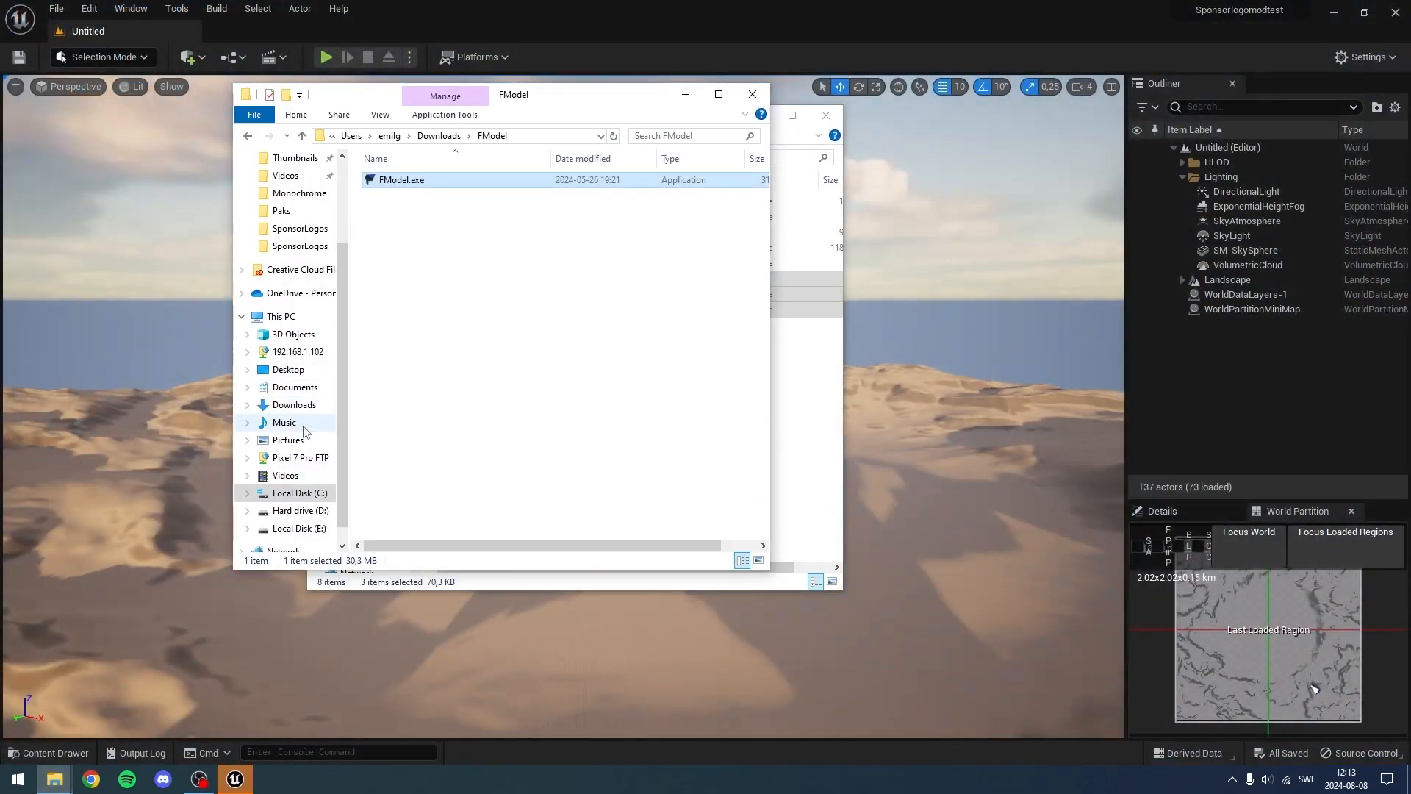
{"action": "scroll", "coordinate": [324, 367], "scroll_direction": "up", "scroll_amount": 2}
{"action": "left_click", "coordinate": [293, 239]}
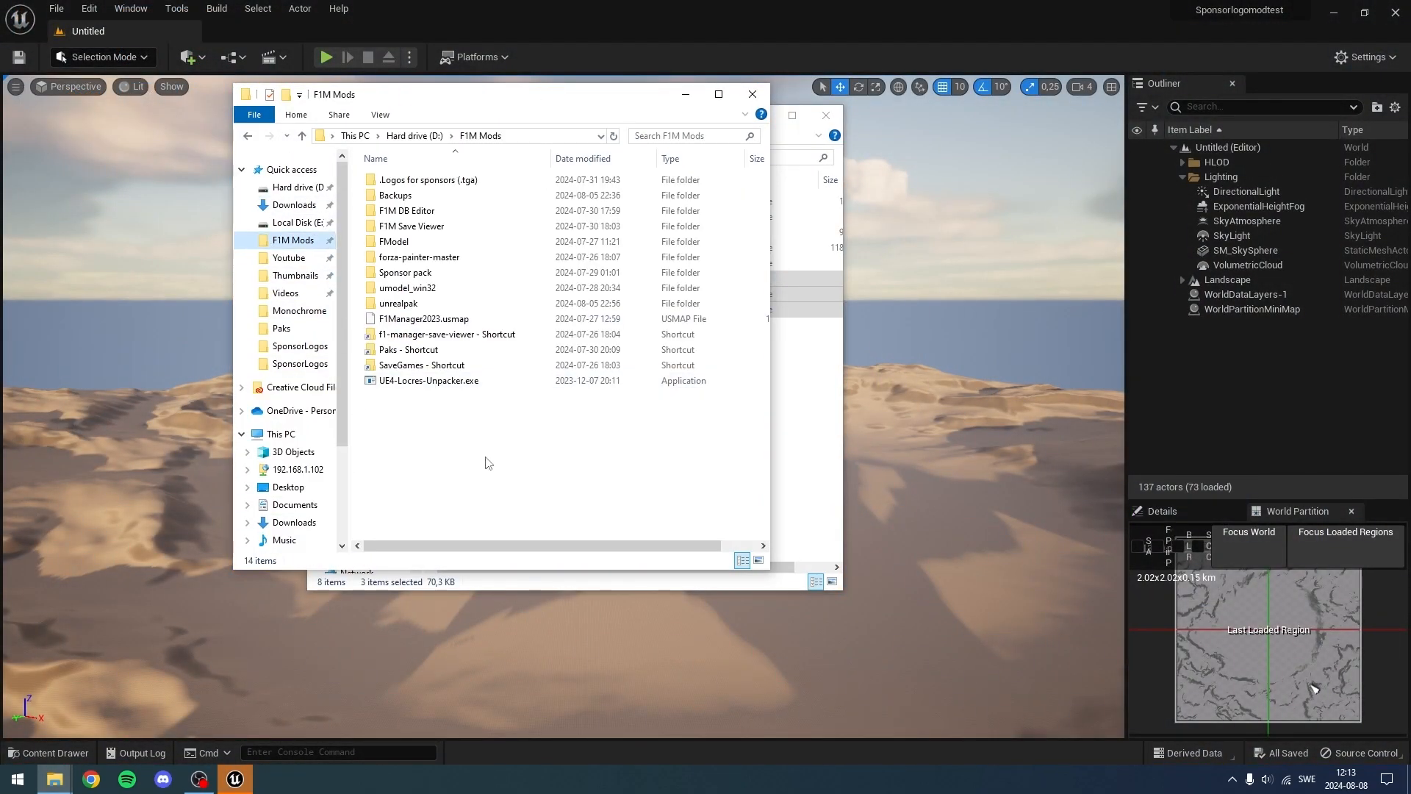
- Follow the Paks shortcut to the game's files, and open the Paks folder under F1 Manager 2024, F1Manager24, Content
{"action": "double_click", "coordinate": [403, 352]}
{"action": "left_click_drag", "start_coordinate": [499, 94], "coordinate": [294, 144]}
{"action": "left_click", "coordinate": [175, 171]}
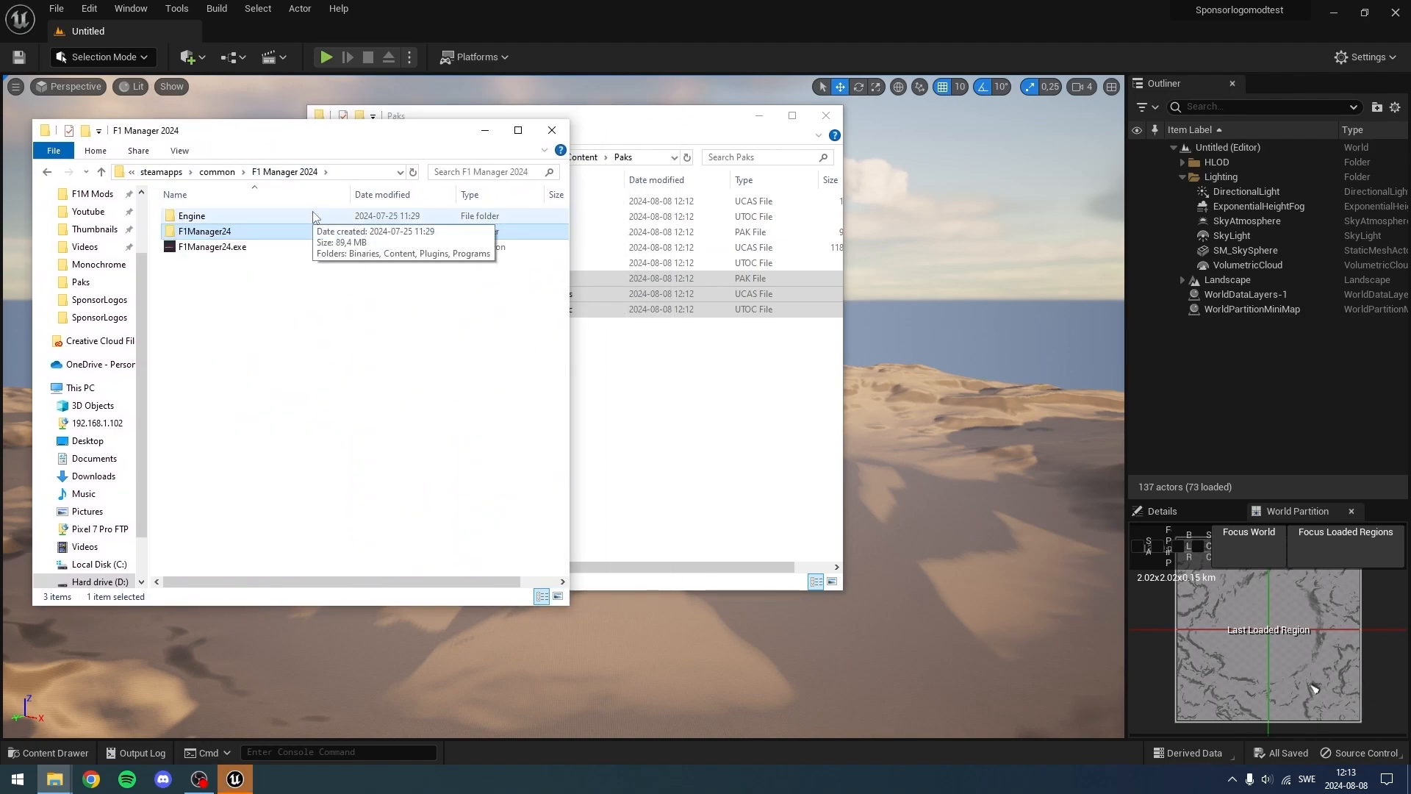
{"action": "double_click", "coordinate": [371, 239]}
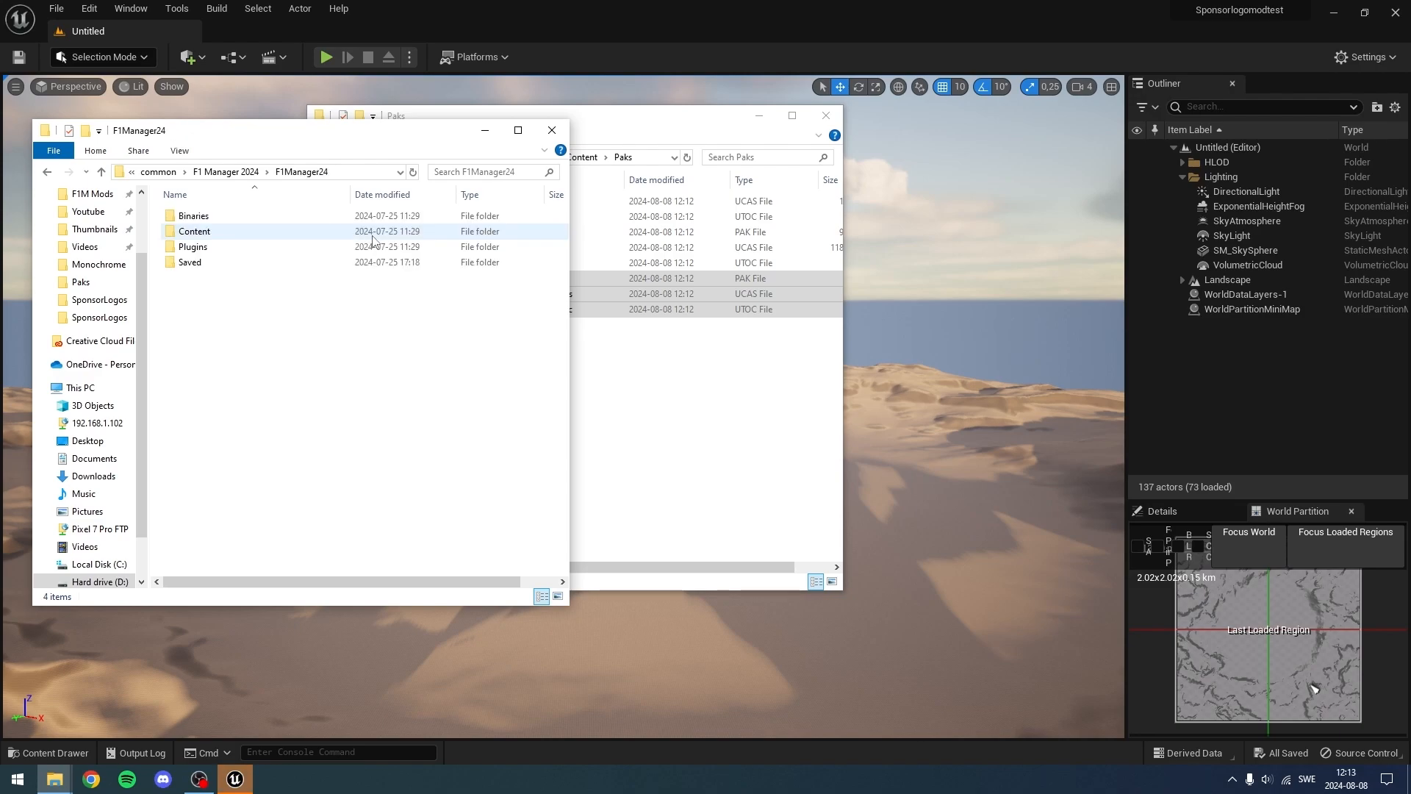
{"action": "double_click", "coordinate": [214, 234]}
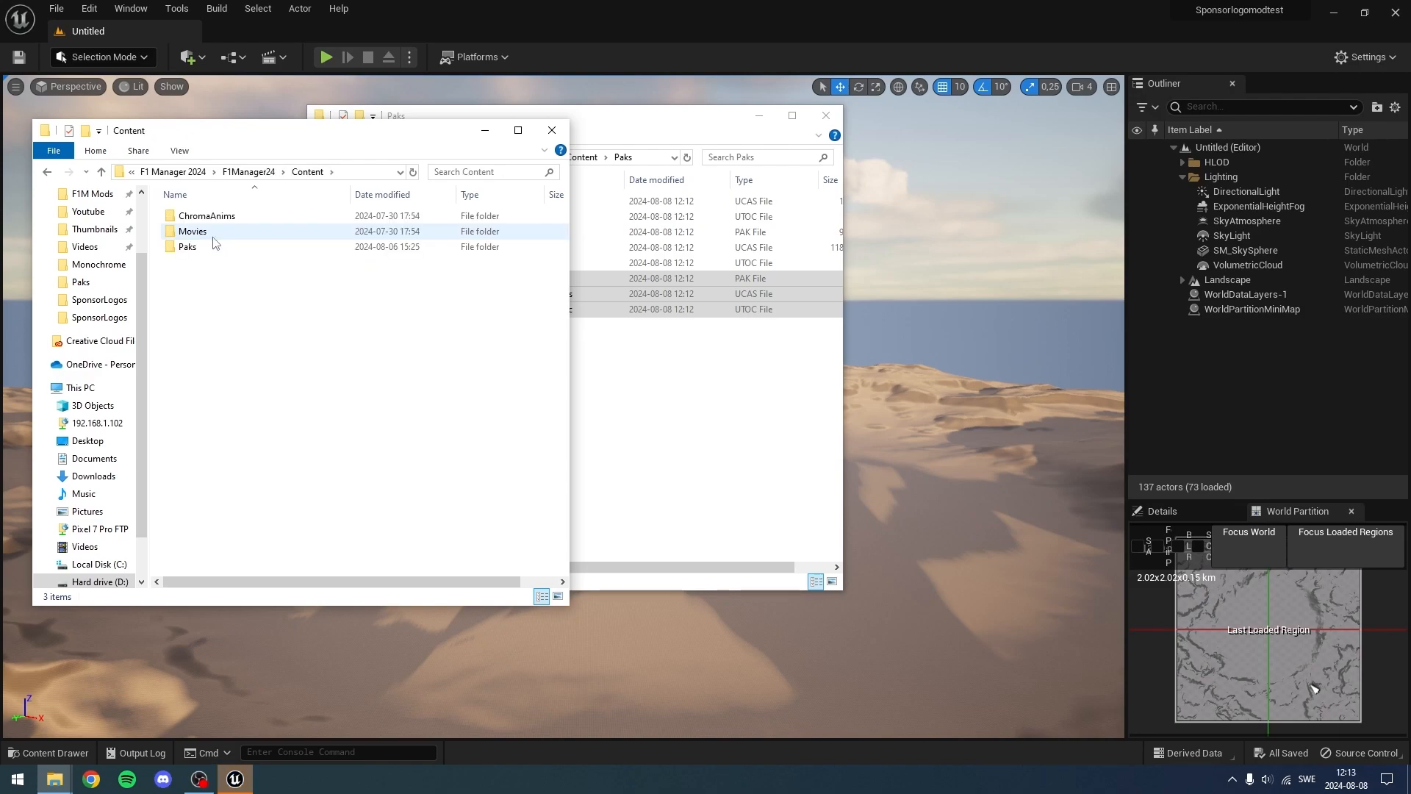
{"action": "double_click", "coordinate": [214, 245]}
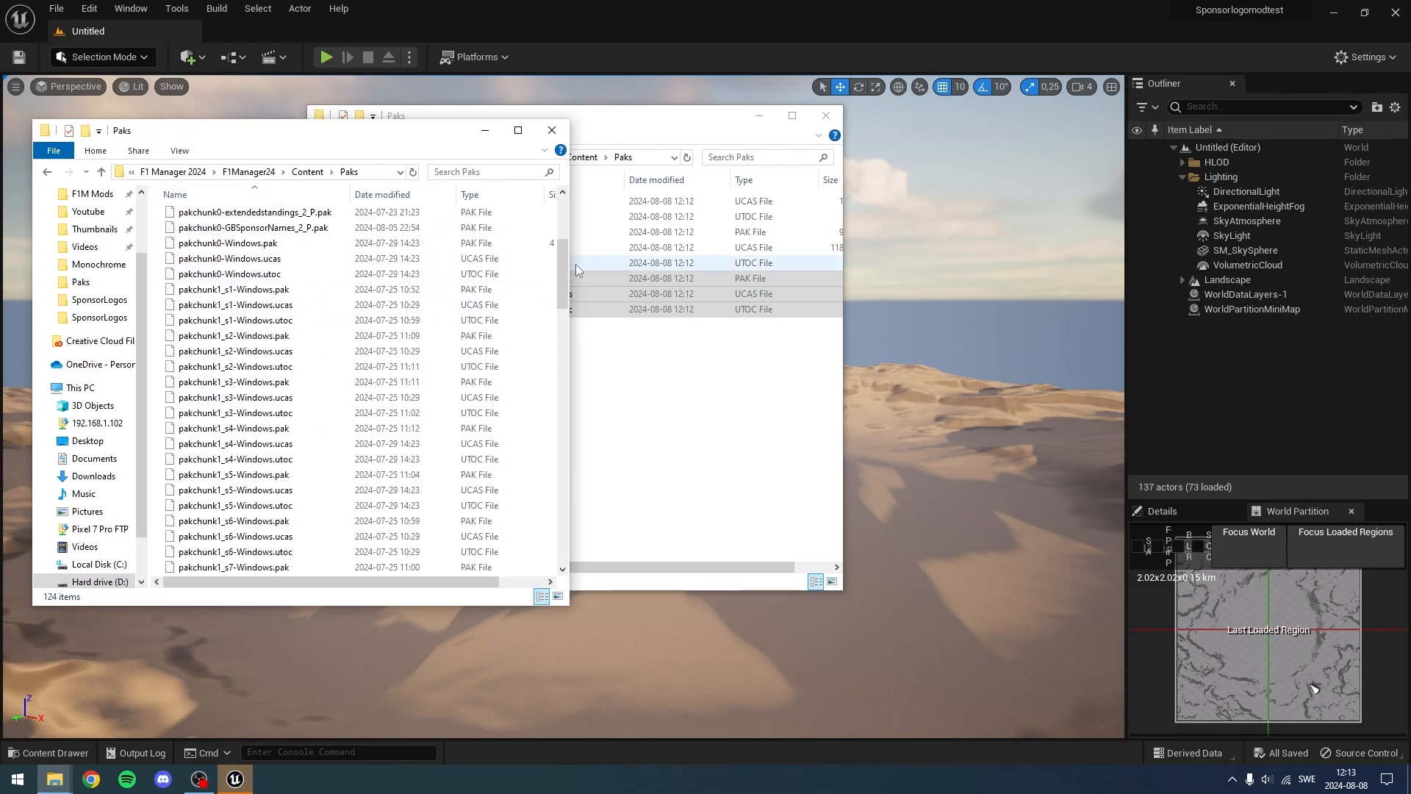
- Move the three pakchunk109-Windows_P files and pakchunk0-GBSponsorNames_2_P.pak from the game's Paks folder into the packaged build's Paks folder
{"action": "scroll", "coordinate": [455, 265], "scroll_direction": "up", "scroll_amount": 3}
{"action": "scroll", "coordinate": [507, 265], "scroll_direction": "down", "scroll_amount": 20}
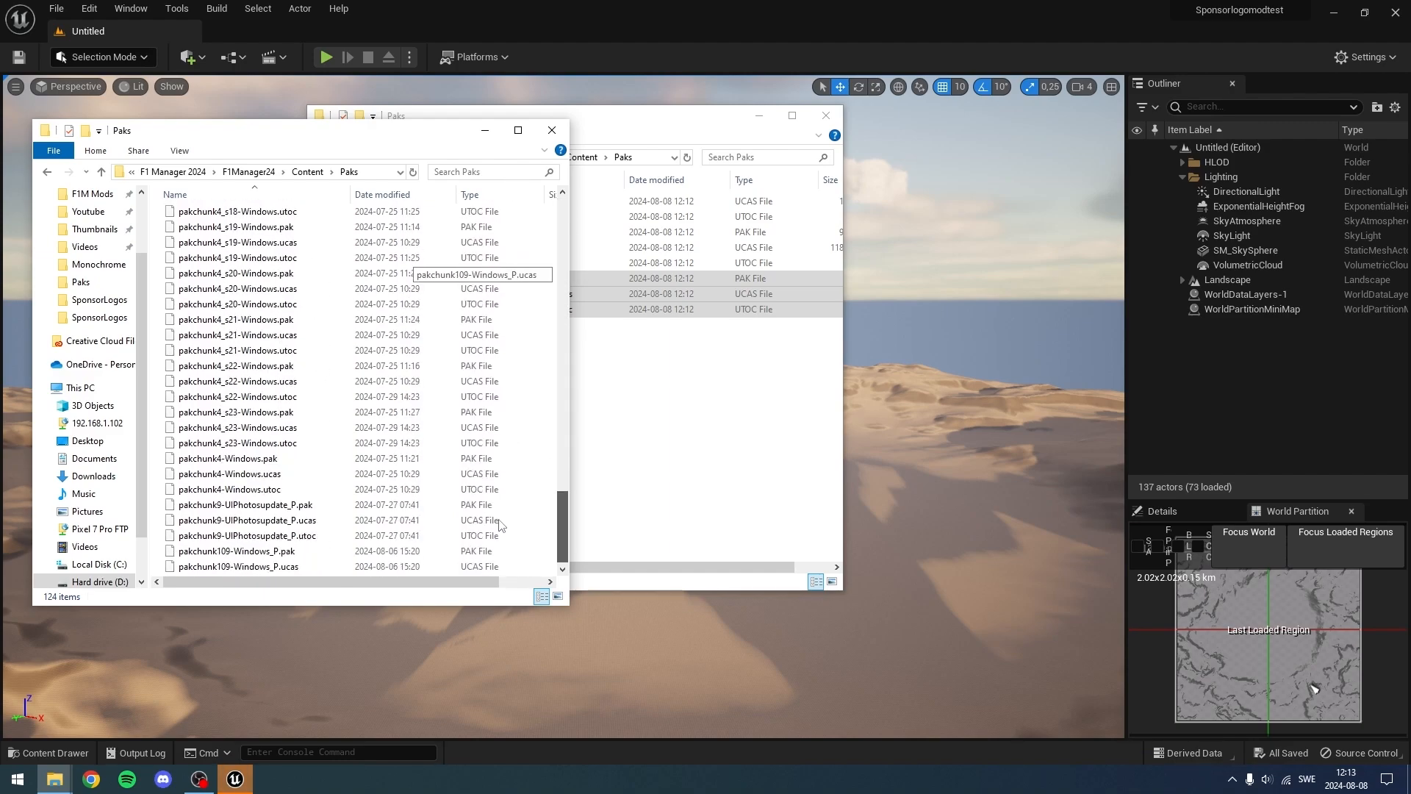
{"action": "left_click", "coordinate": [500, 537]}
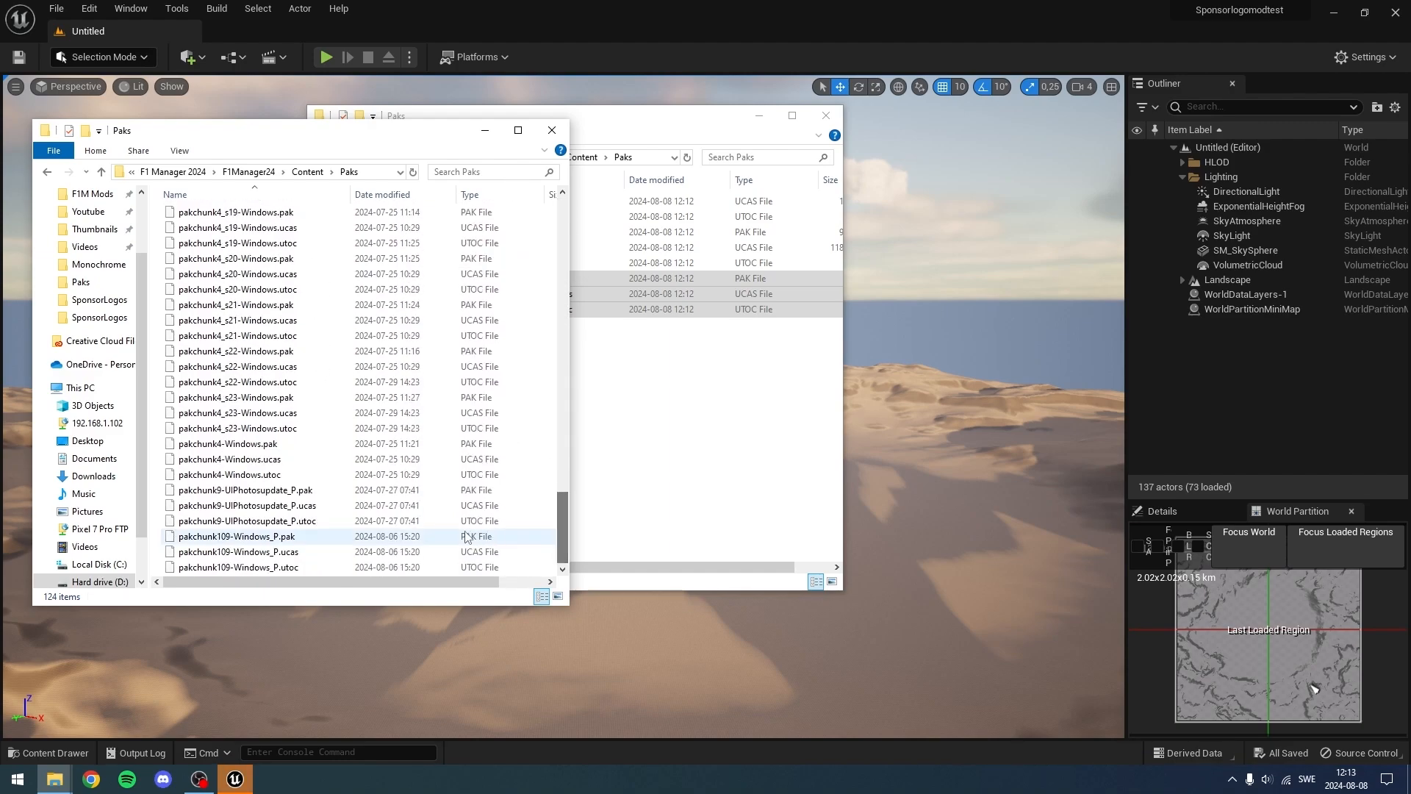
{"action": "left_click", "coordinate": [328, 567], "text": "shift"}
{"action": "scroll", "coordinate": [315, 439], "scroll_direction": "up", "scroll_amount": 14}
{"action": "scroll", "coordinate": [314, 439], "scroll_direction": "up", "scroll_amount": 20}
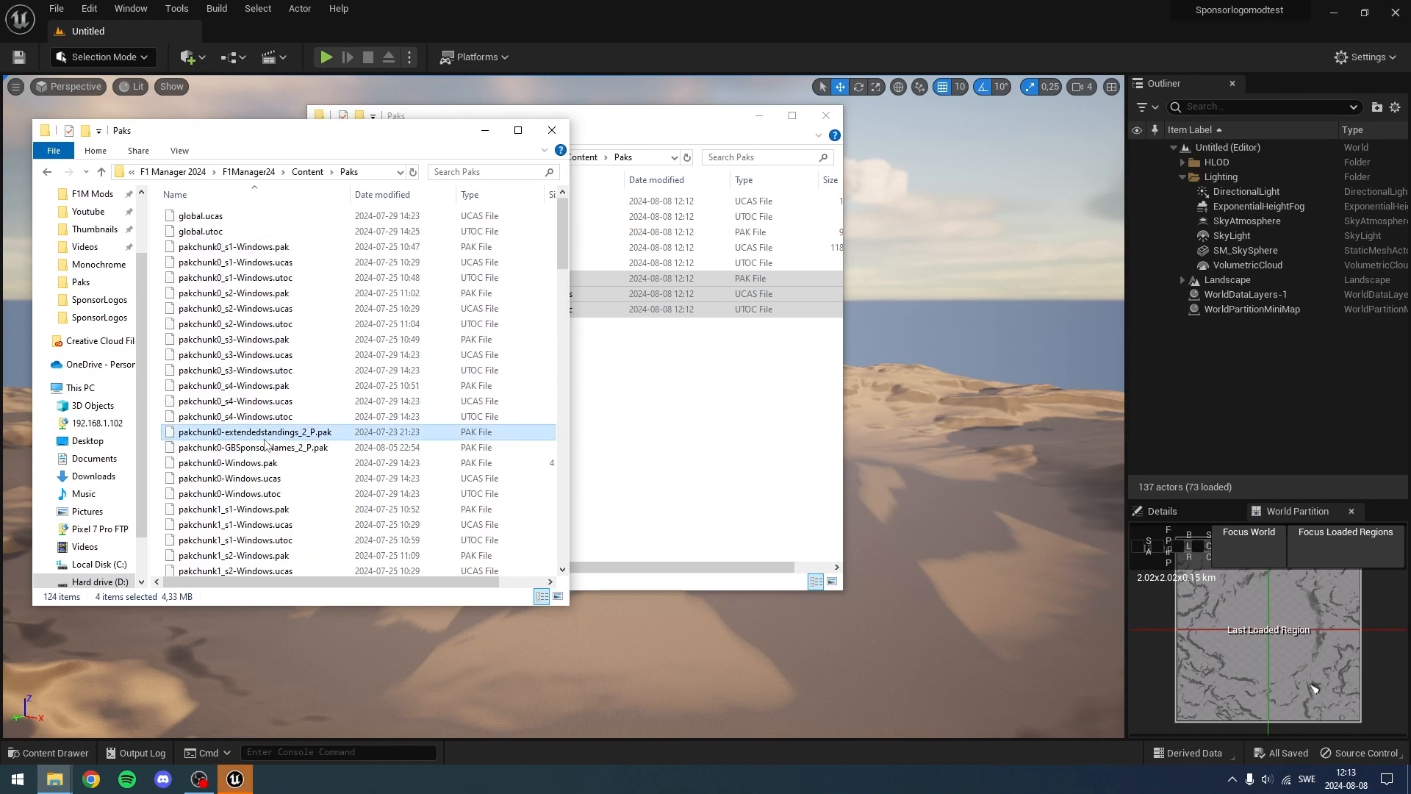
{"action": "left_click", "coordinate": [272, 447], "text": "ctrl"}
{"action": "left_click_drag", "start_coordinate": [250, 449], "coordinate": [754, 429]}
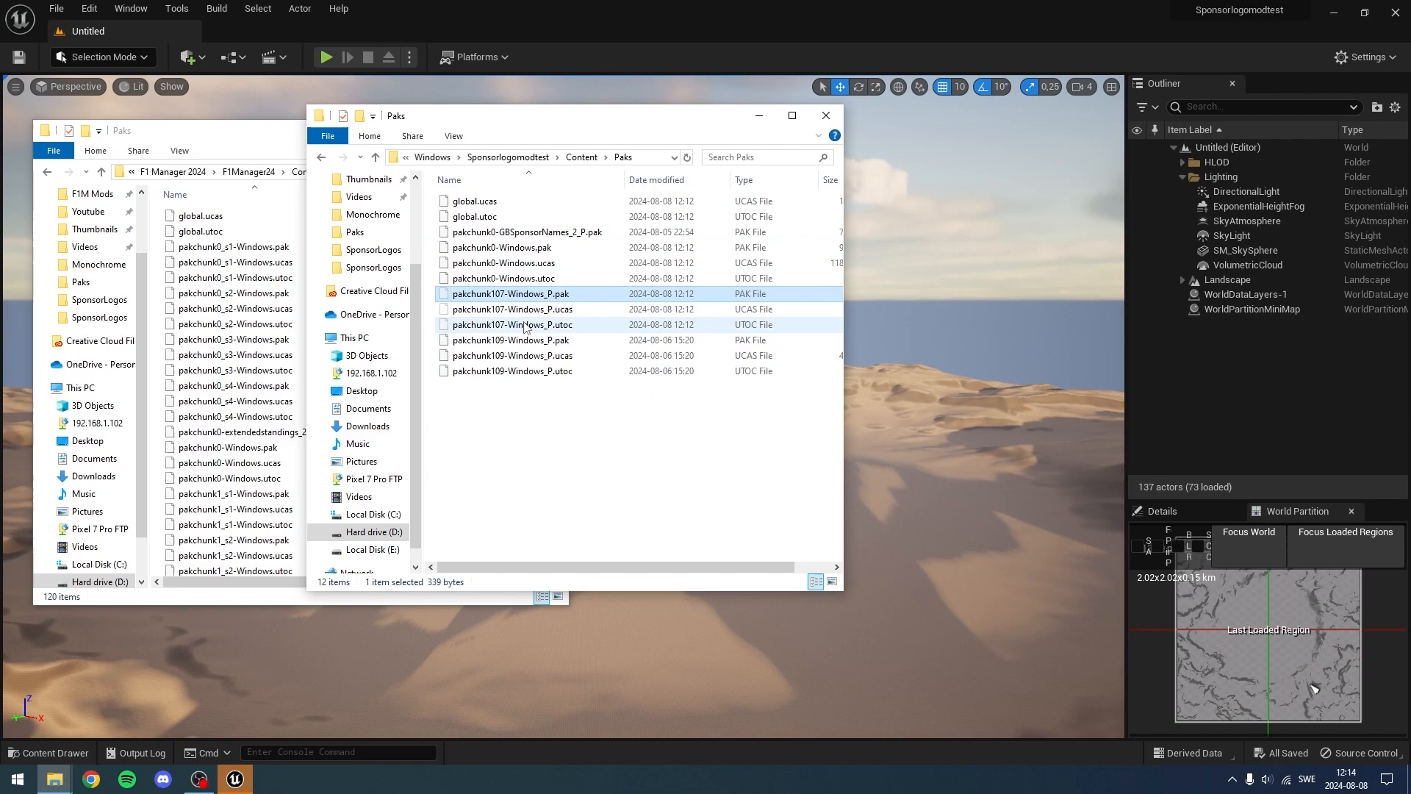
- Move the three pakchunk107-Windows_P files from the packaged build into the game's Paks folder
{"action": "left_click", "coordinate": [512, 325], "text": "shift"}
{"action": "left_click", "coordinate": [163, 248]}
{"action": "right_click", "coordinate": [163, 248]}
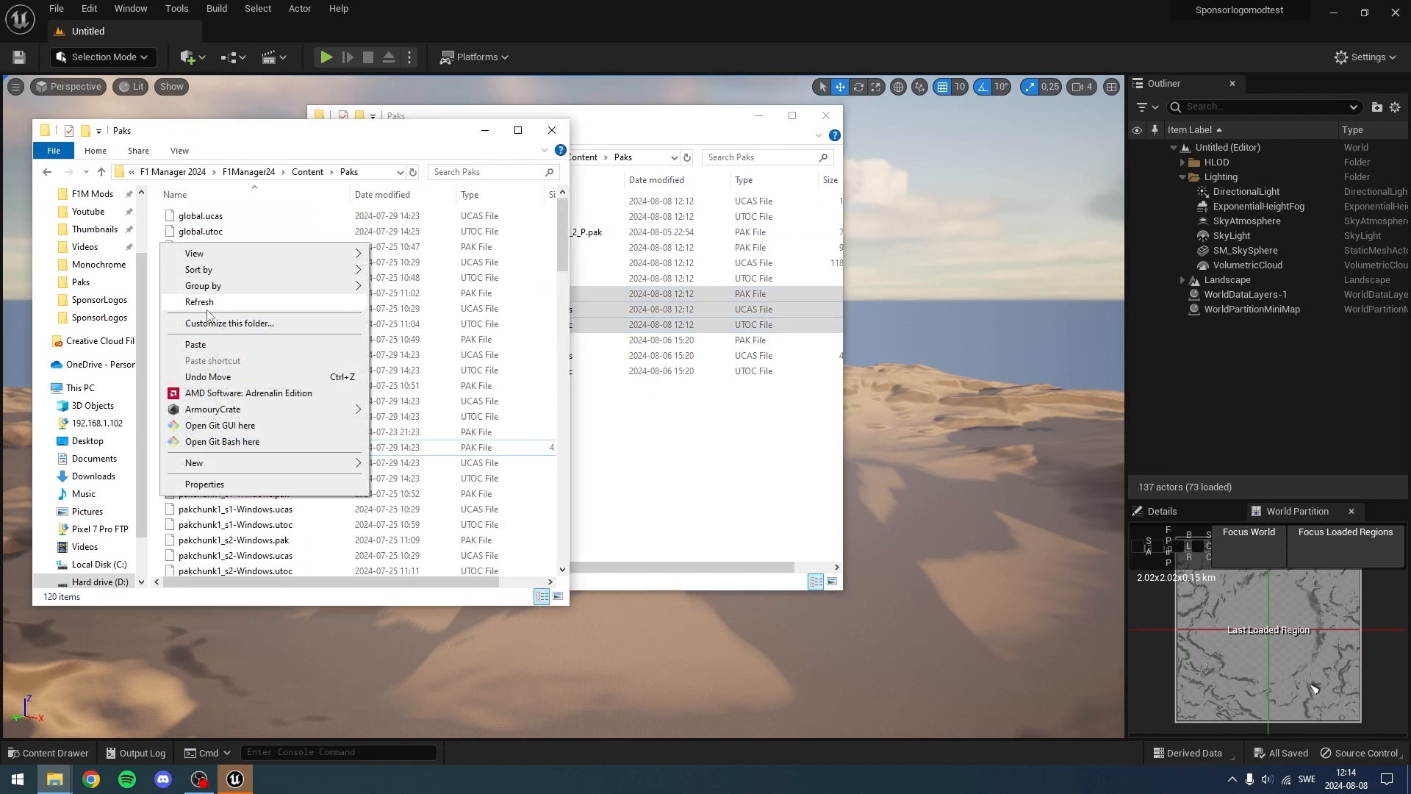
{"action": "left_click", "coordinate": [190, 340]}
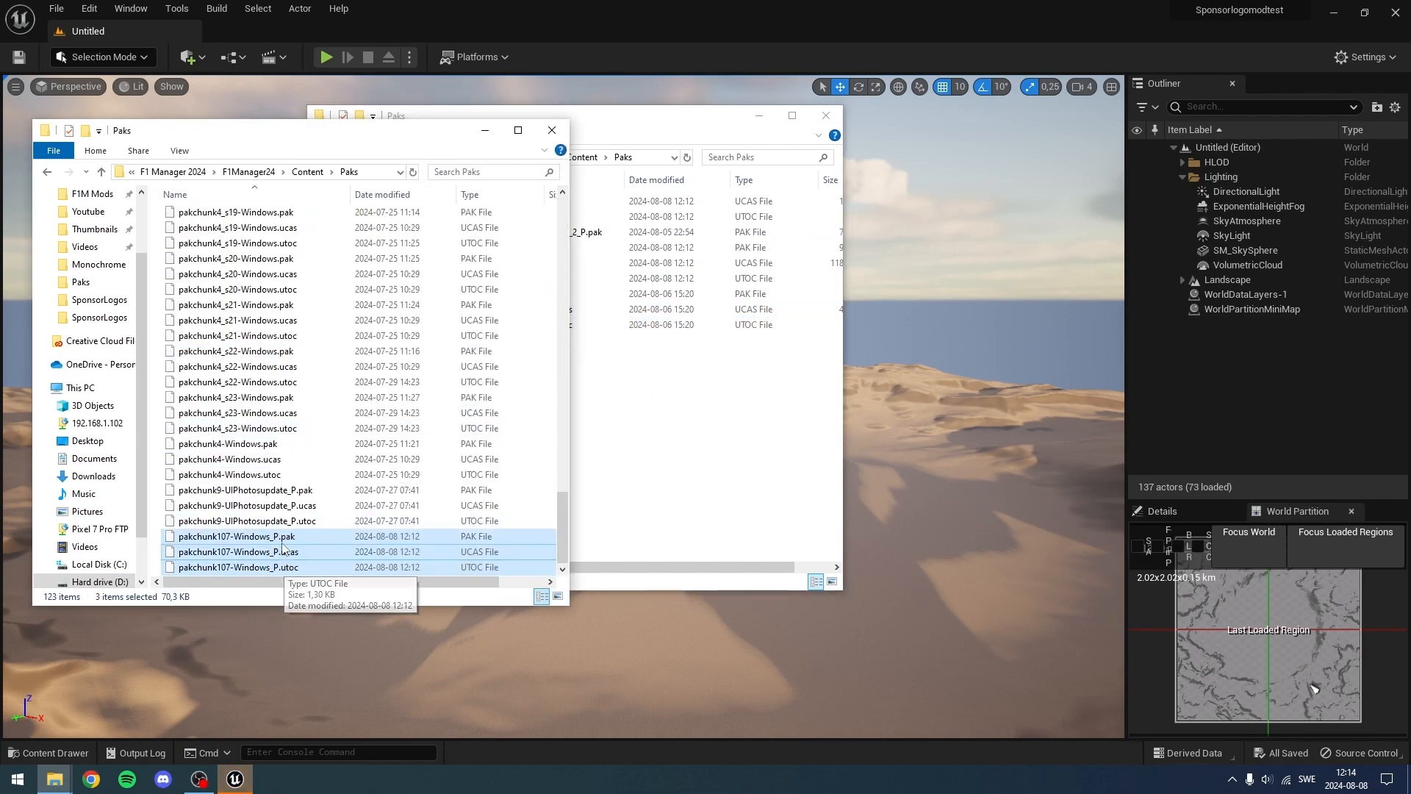
- Rename the three moved files together by replacing Windows with SponsorModTest, giving pakchunk107-SponsorModTest_P
{"action": "key", "text": "F2"}
{"action": "key", "text": "Right"}
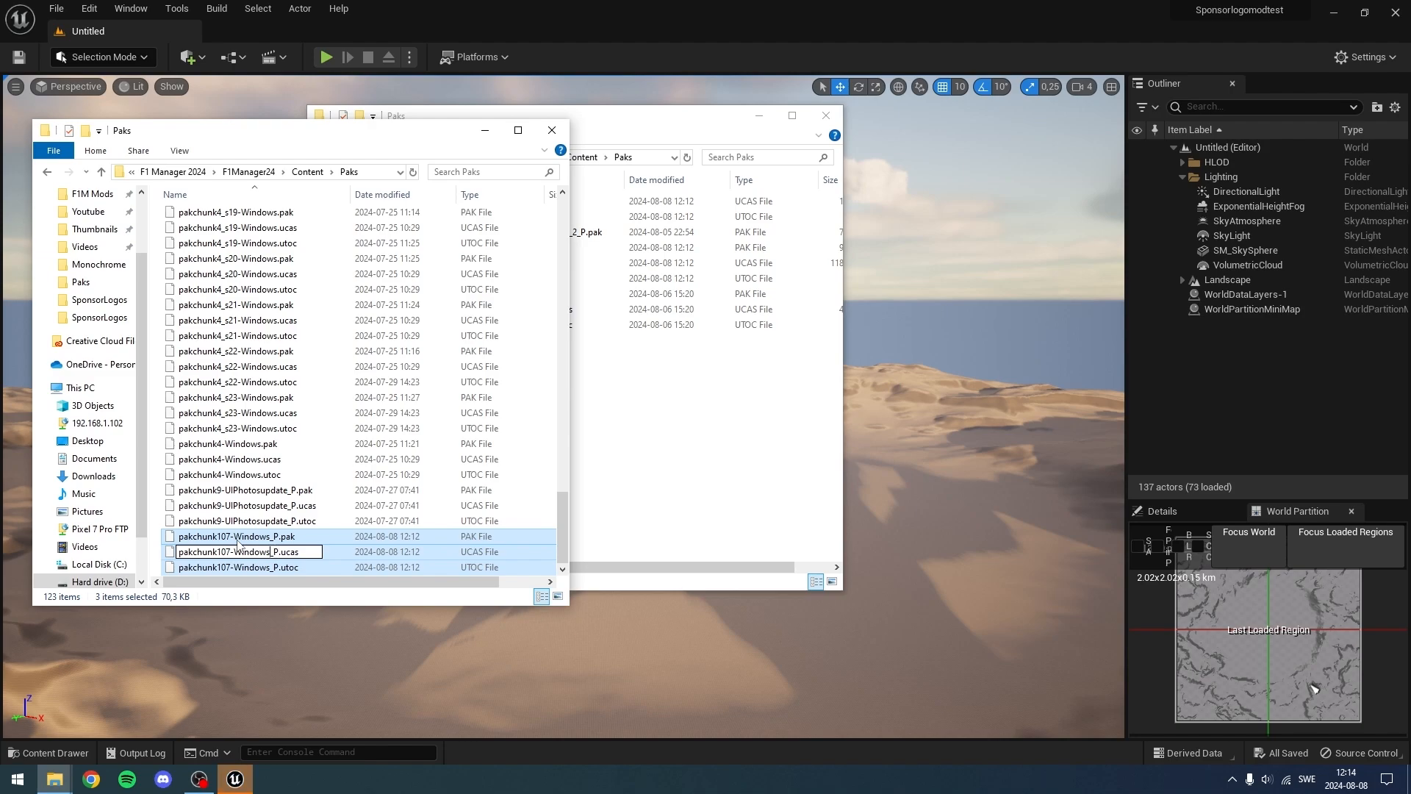
{"action": "key", "text": "BackSpace"}
{"action": "key", "text": "BackSpace"}
{"action": "key", "text": "BackSpace"}
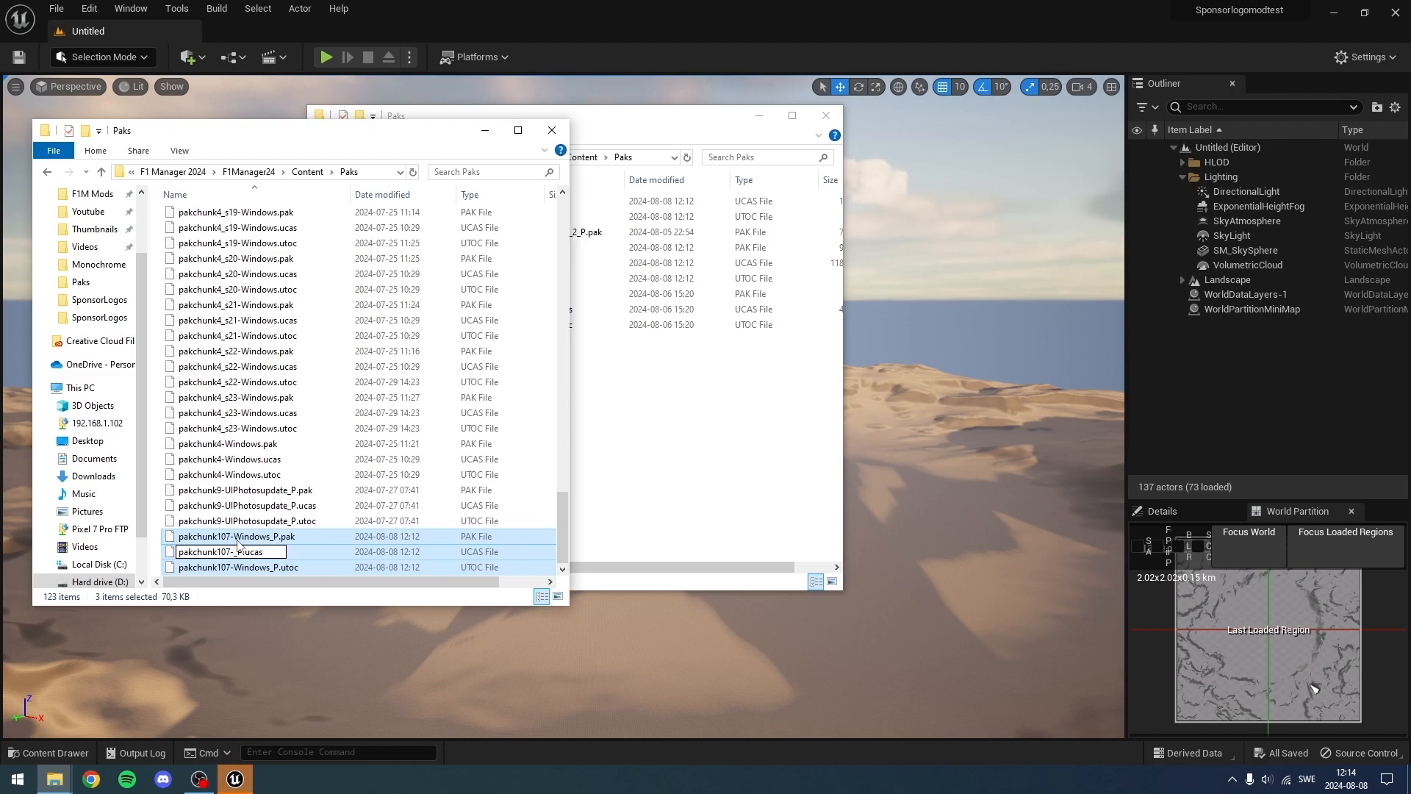
{"action": "type", "text": "SponsorModTest"}
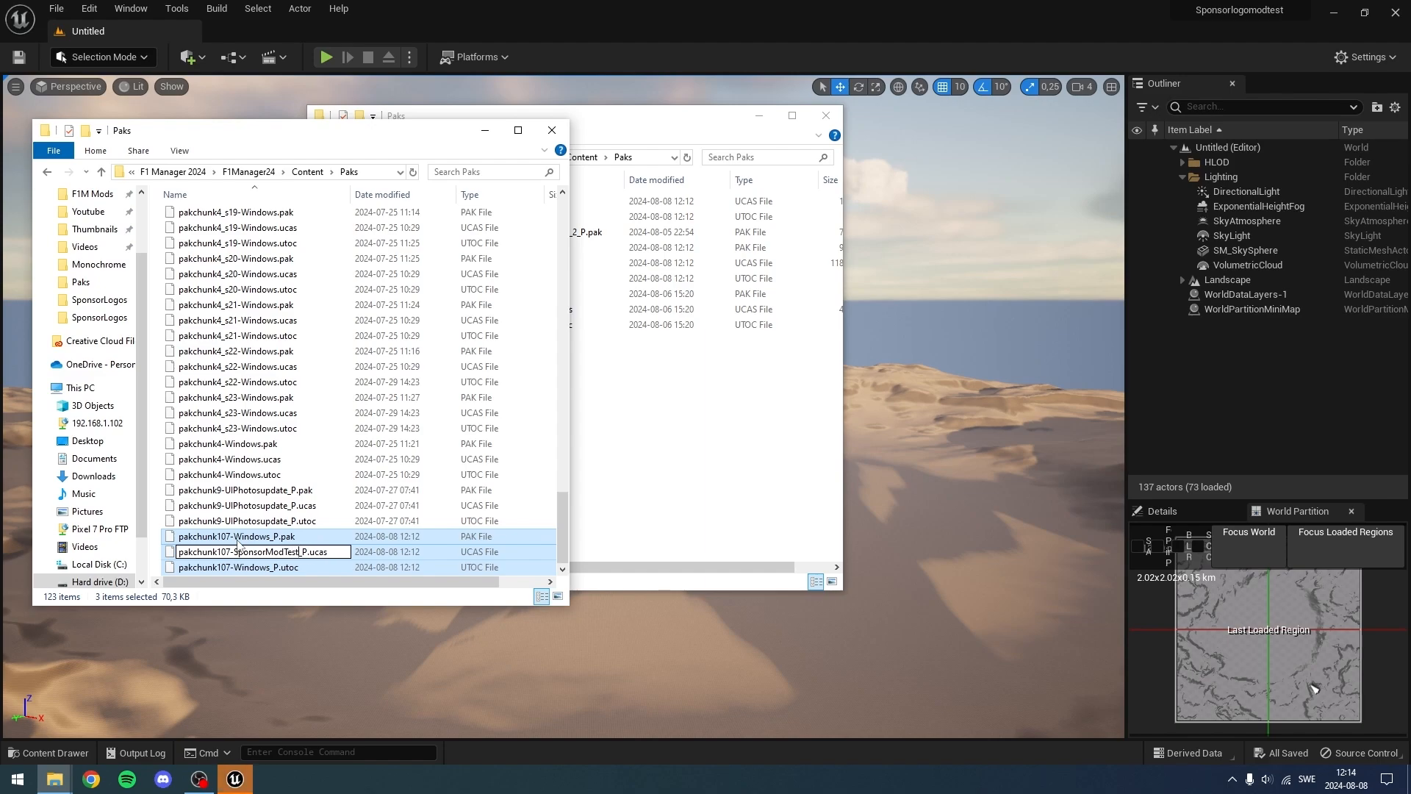
{"action": "key", "text": "Return"}
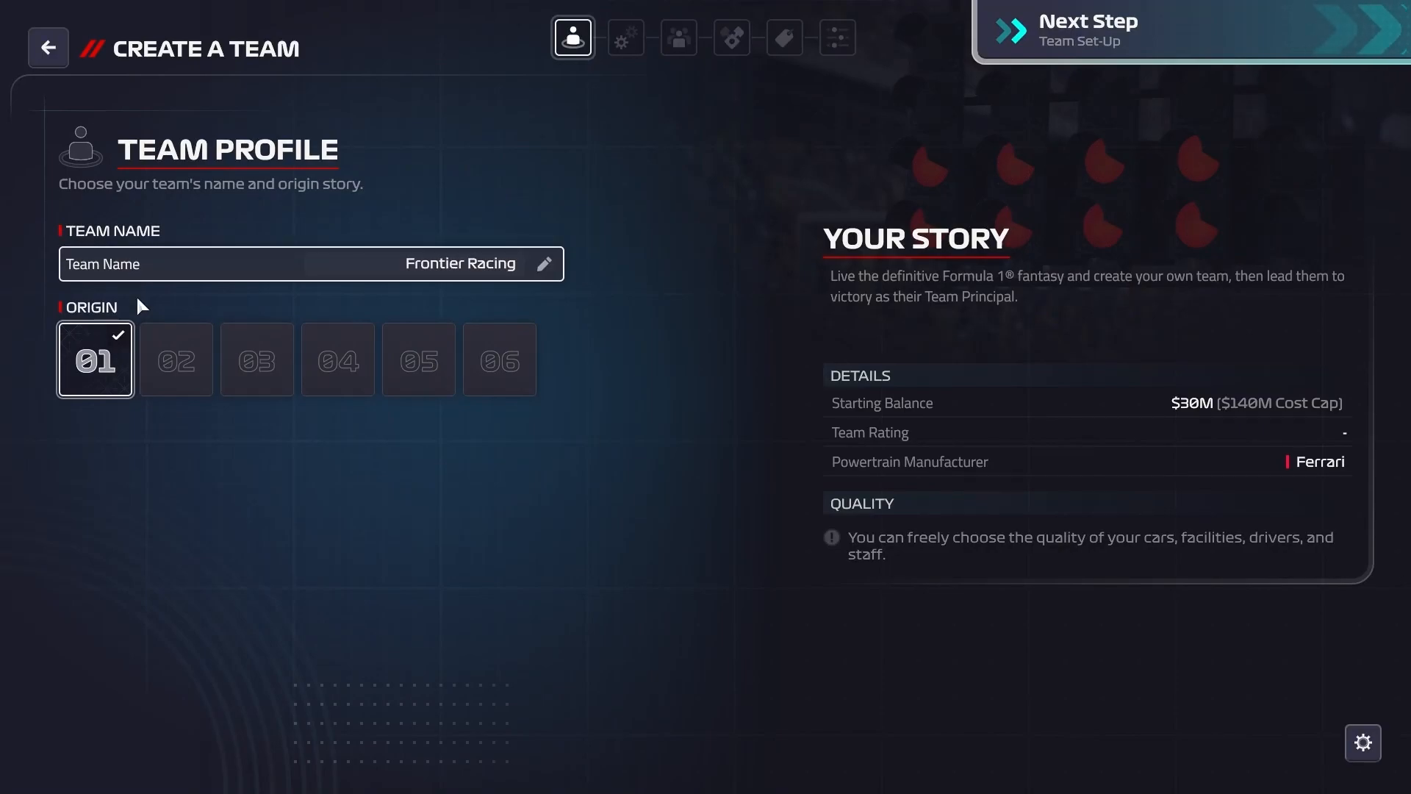
- In F1 Manager 2024, choose origin story 02 for the new team and proceed through team branding without changes
{"action": "left_click", "coordinate": [180, 372]}
{"action": "left_click", "coordinate": [1379, 17]}
{"action": "left_click", "coordinate": [1380, 16]}
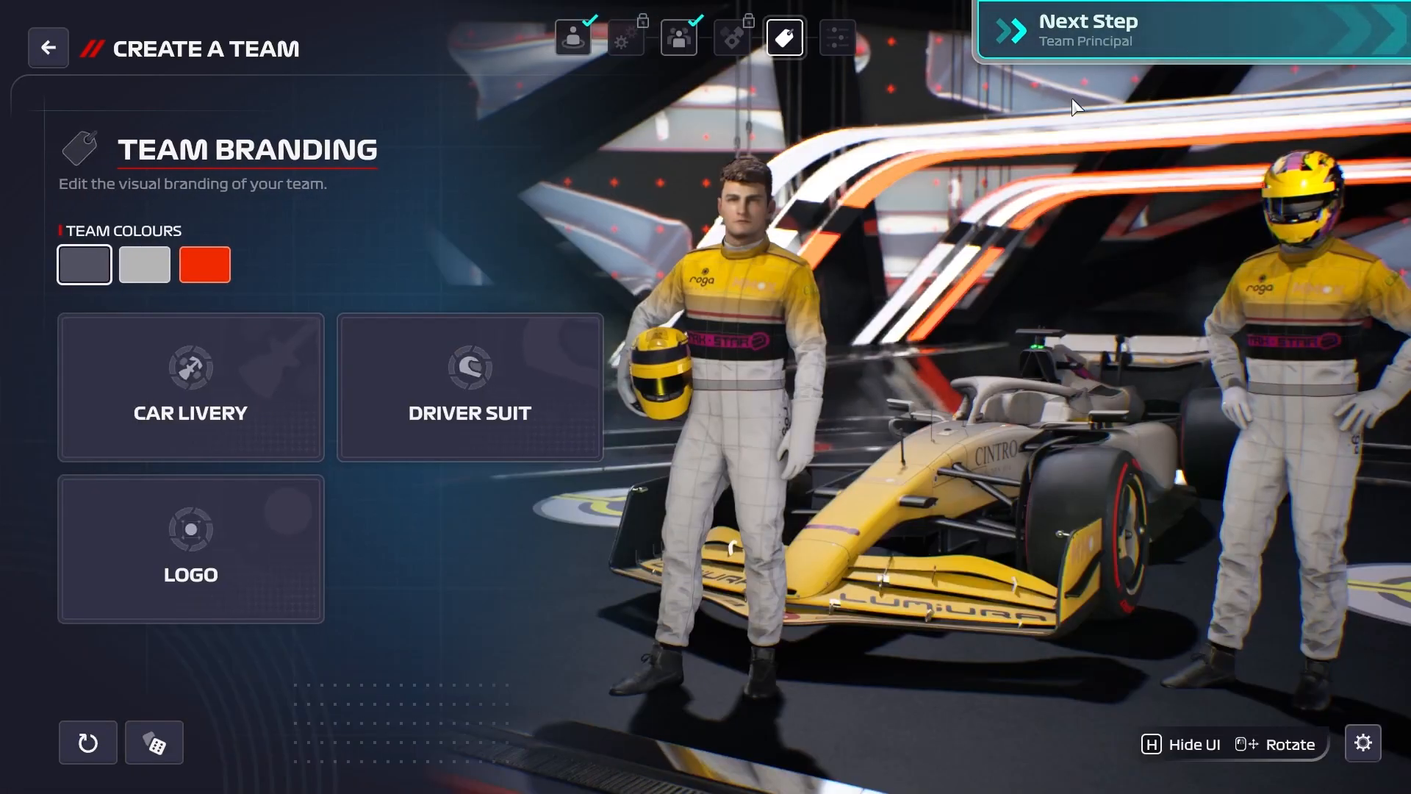
{"action": "left_click", "coordinate": [1216, 23]}
- Switch the guidance experience away from First Time Manager, and start the new game
{"action": "key", "text": "Down"}
{"action": "key", "text": "Down"}
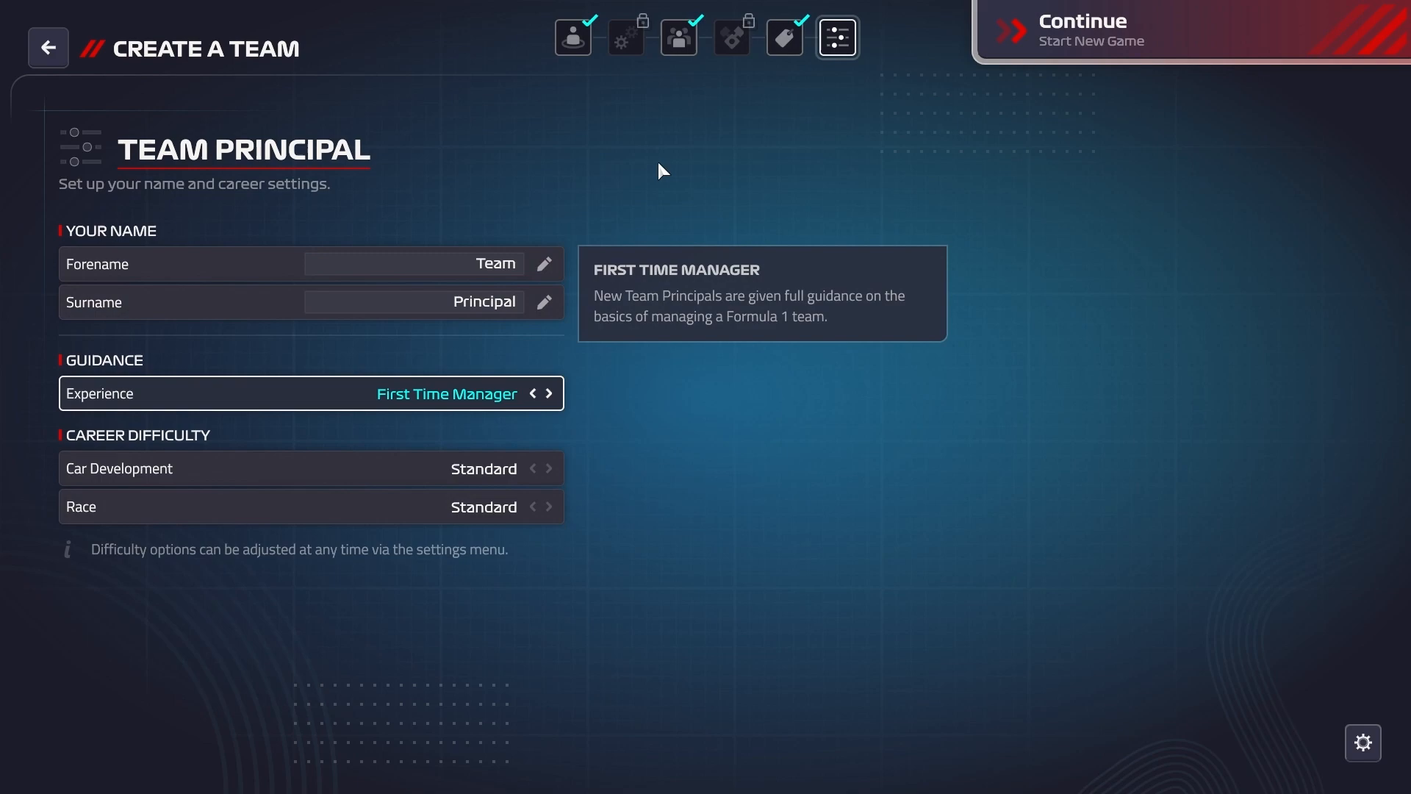
{"action": "key", "text": "Right"}
{"action": "left_click", "coordinate": [1249, 11]}
{"action": "left_click", "coordinate": [568, 608]}
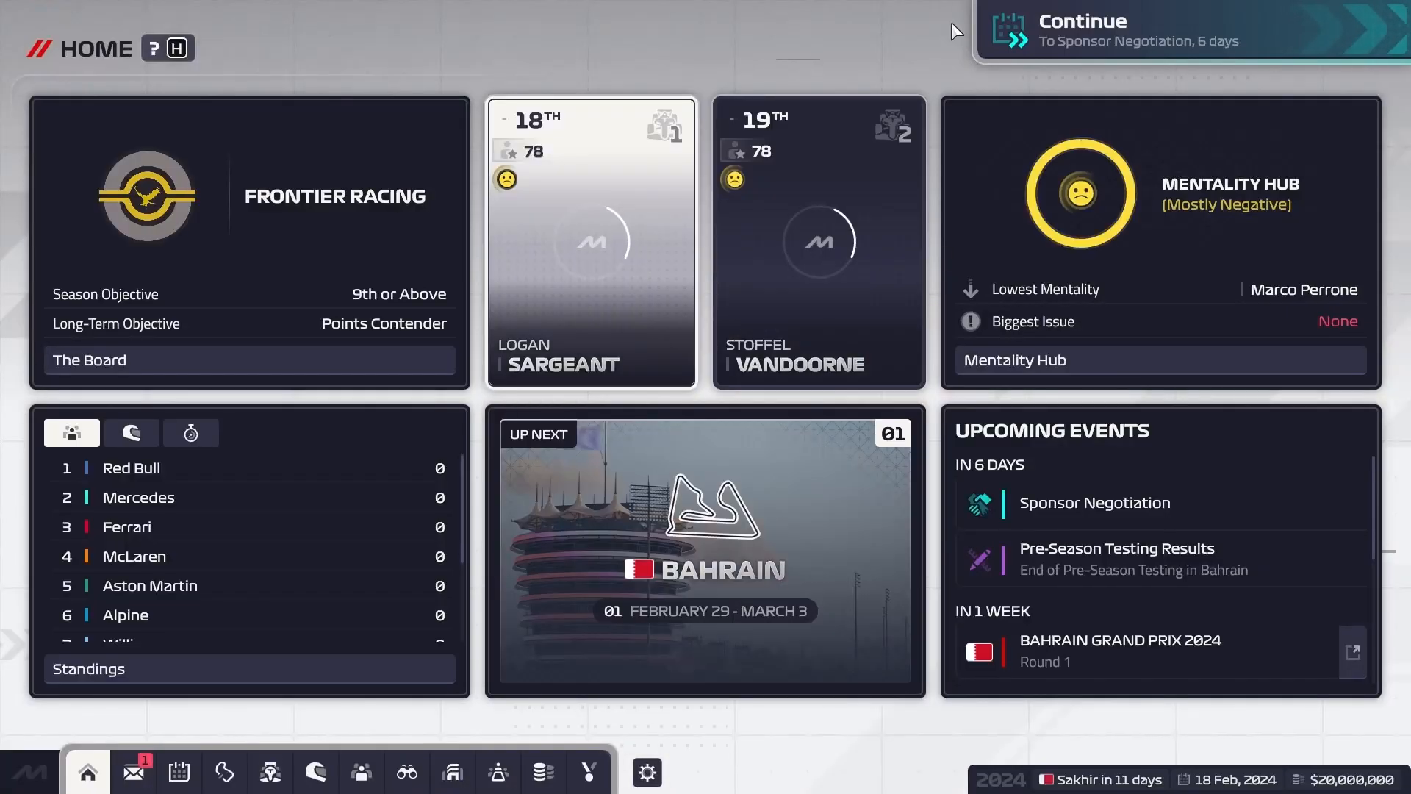
- Advance the calendar to the sponsor negotiation date, check the Cars page, and open the negotiation
{"action": "left_click", "coordinate": [1127, 9]}
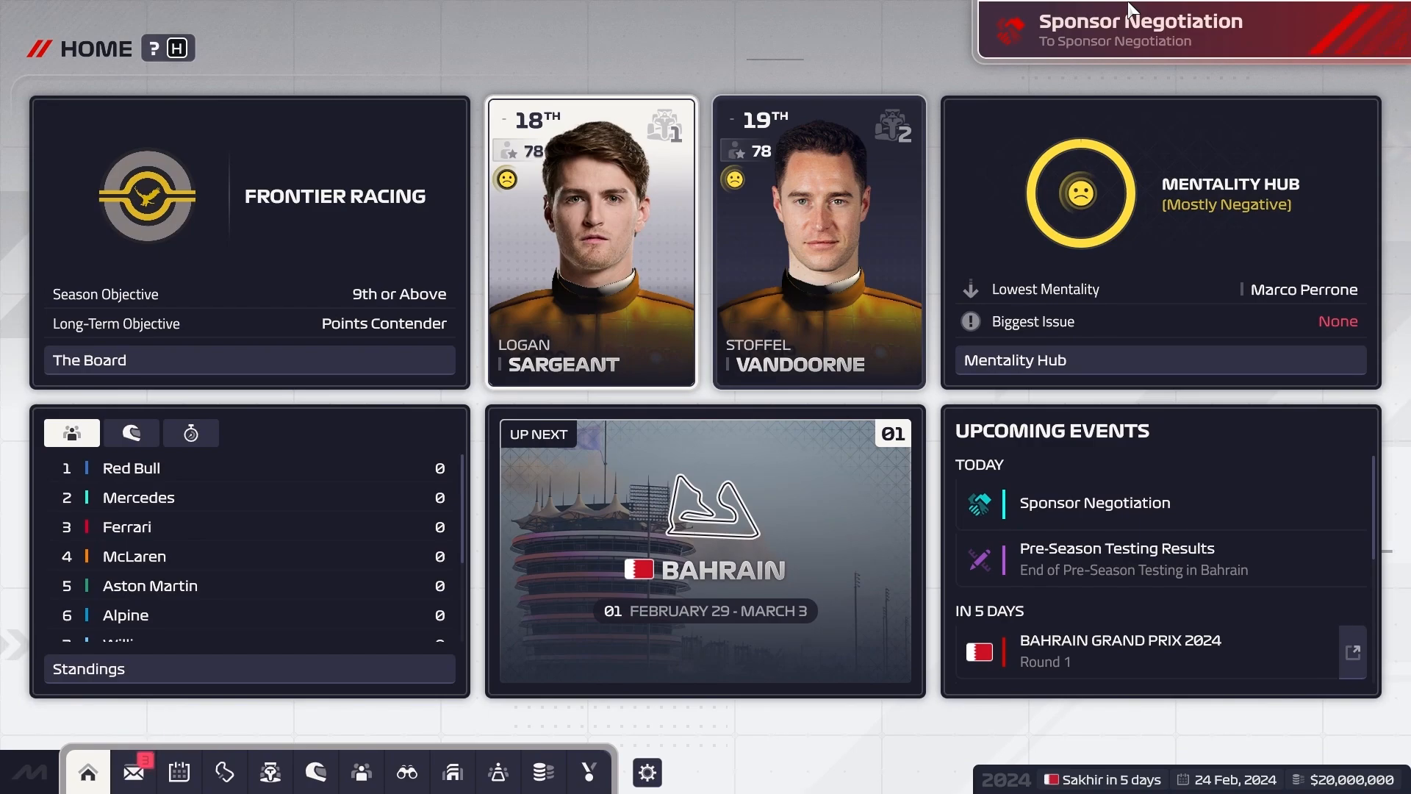
{"action": "left_click", "coordinate": [270, 771]}
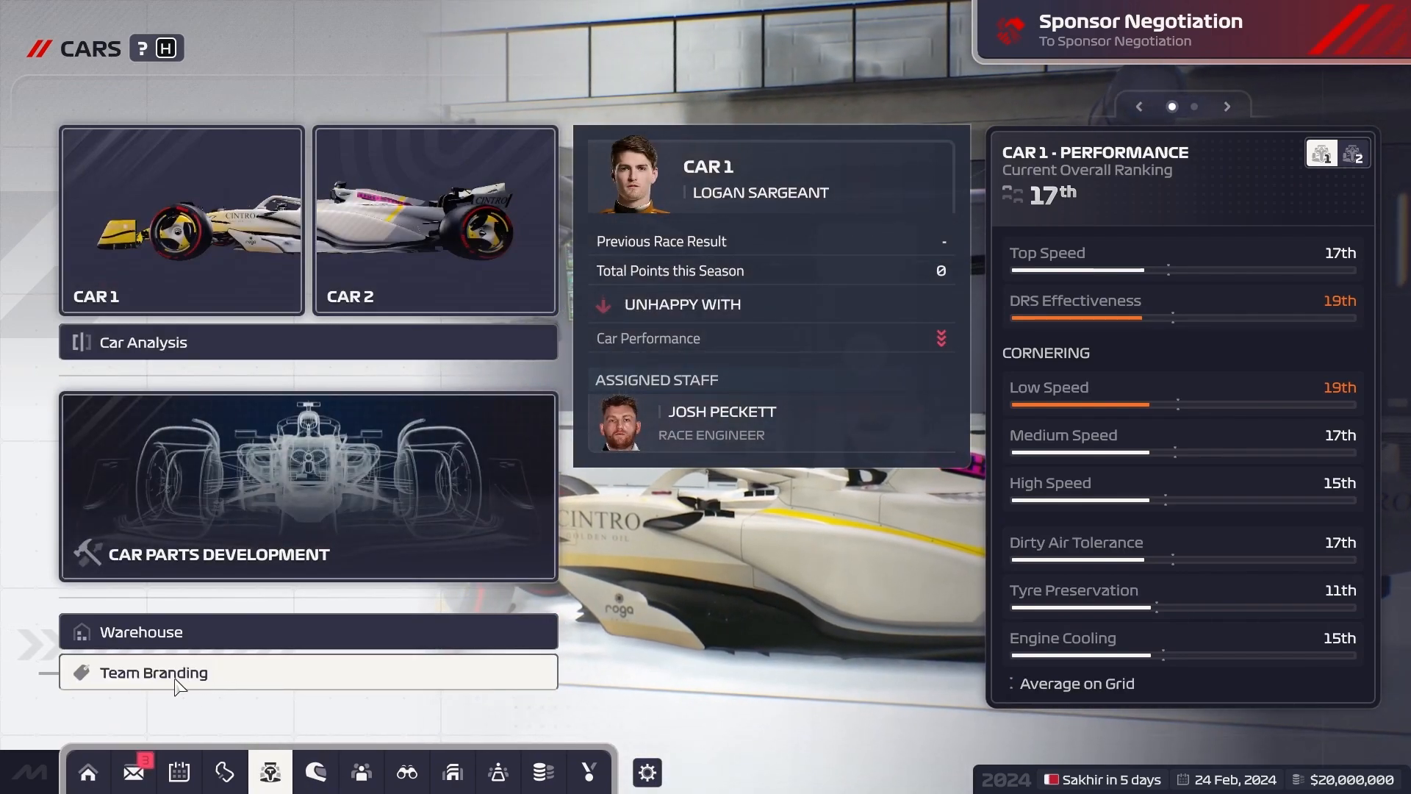
{"action": "left_click", "coordinate": [1382, 11]}
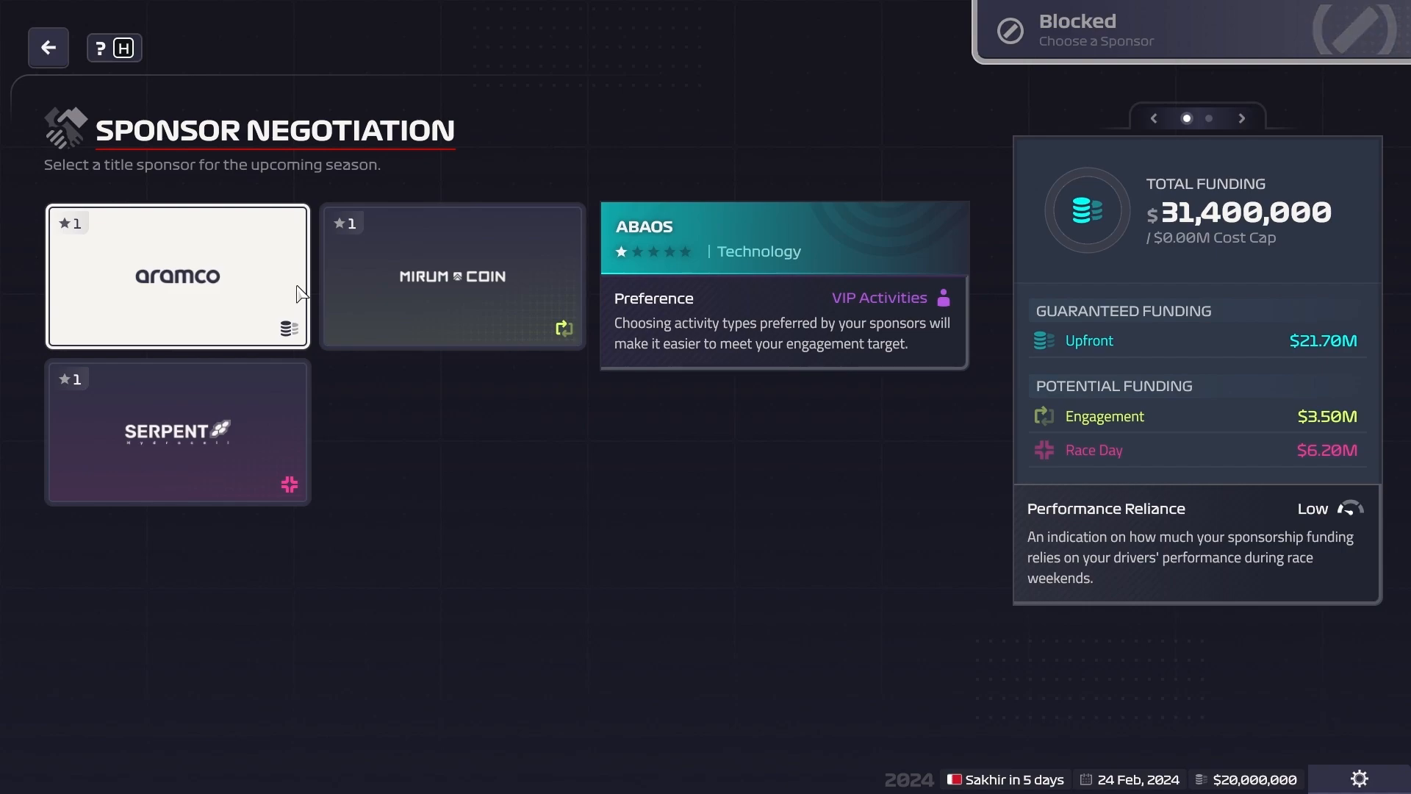
- Choose the Abaos sponsor with the aramco logo as title sponsor, and confirm the deal without optional sponsors
{"action": "left_click", "coordinate": [130, 302]}
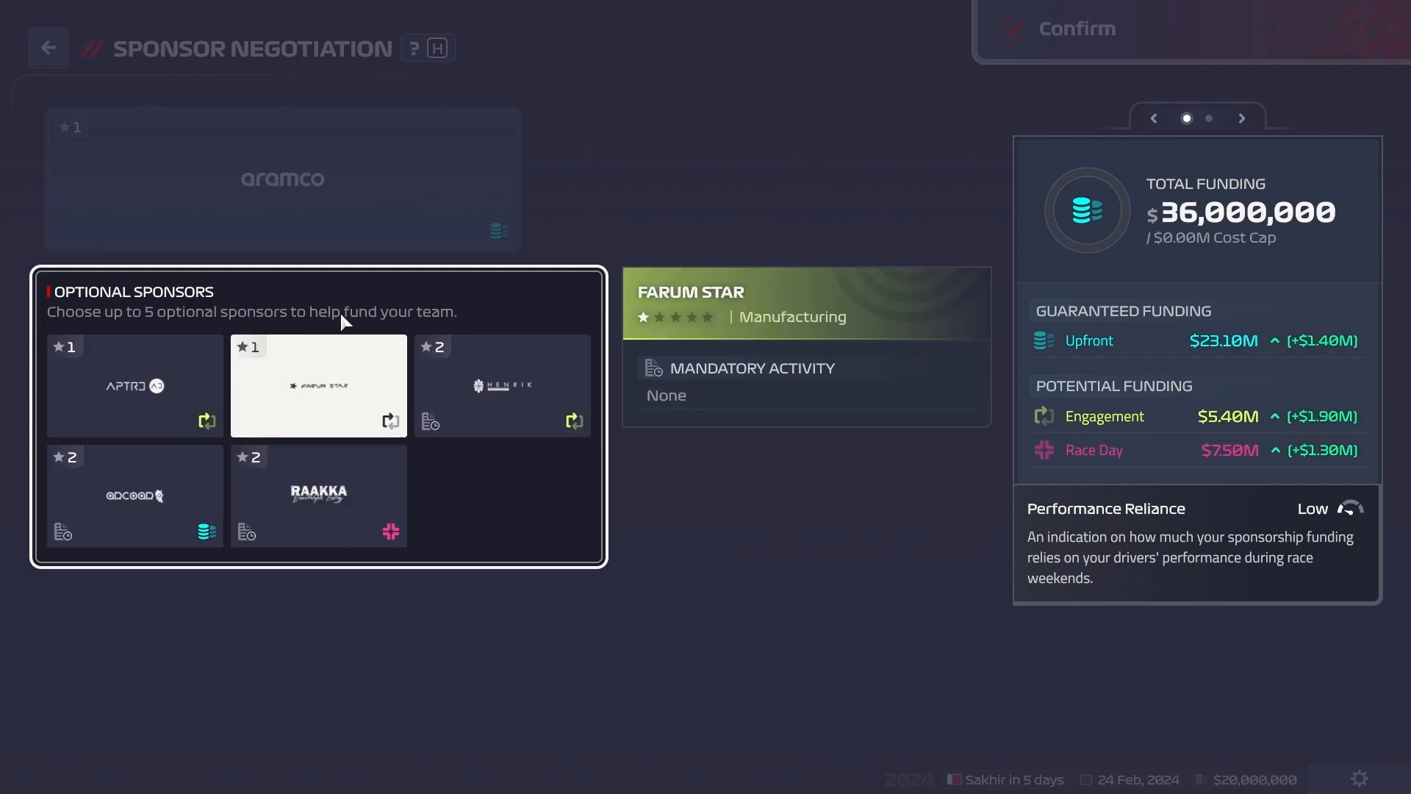
{"action": "left_click", "coordinate": [1147, 26]}
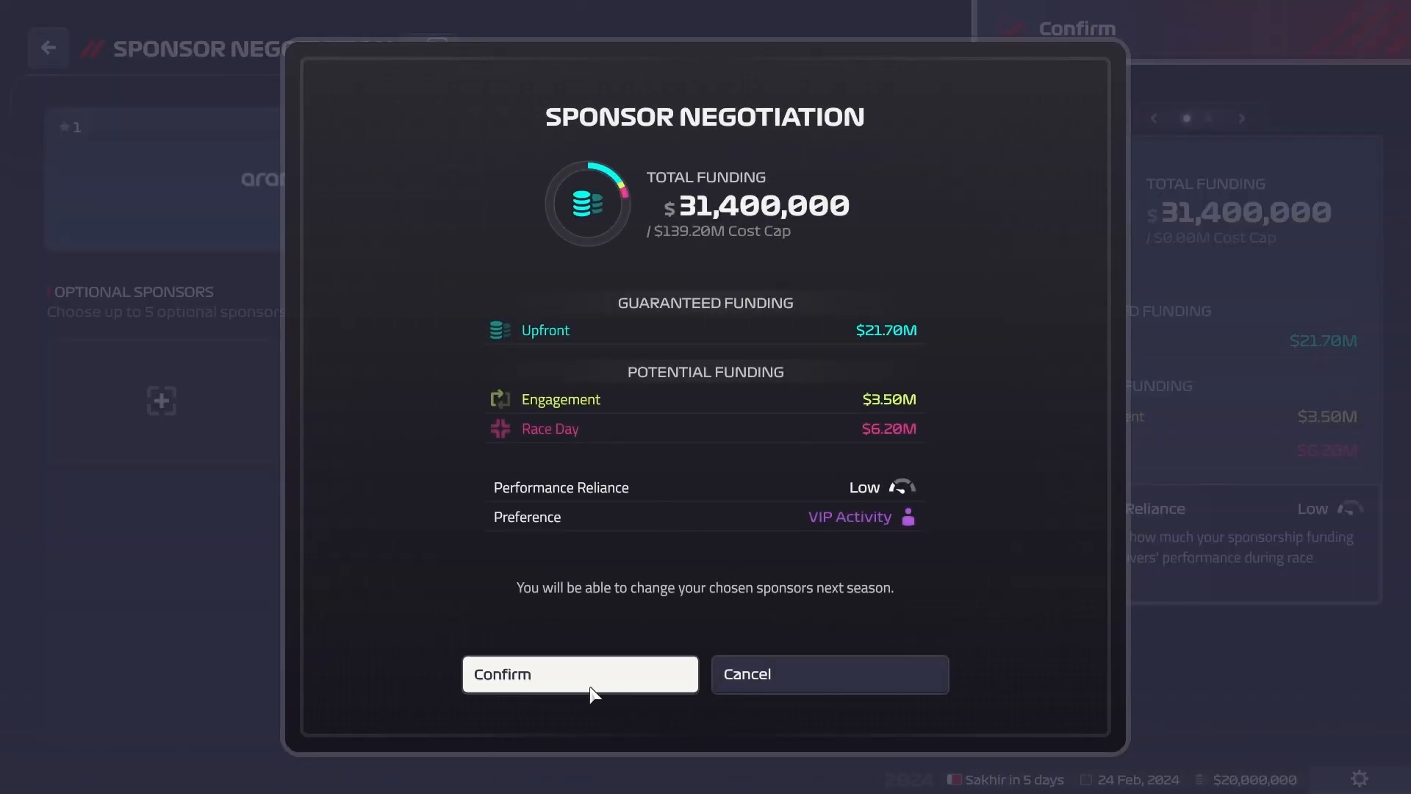
{"action": "left_click", "coordinate": [590, 687]}
- Open the current car livery for editing, and browse its decals to reach the sidepod slots
{"action": "left_click", "coordinate": [283, 362]}
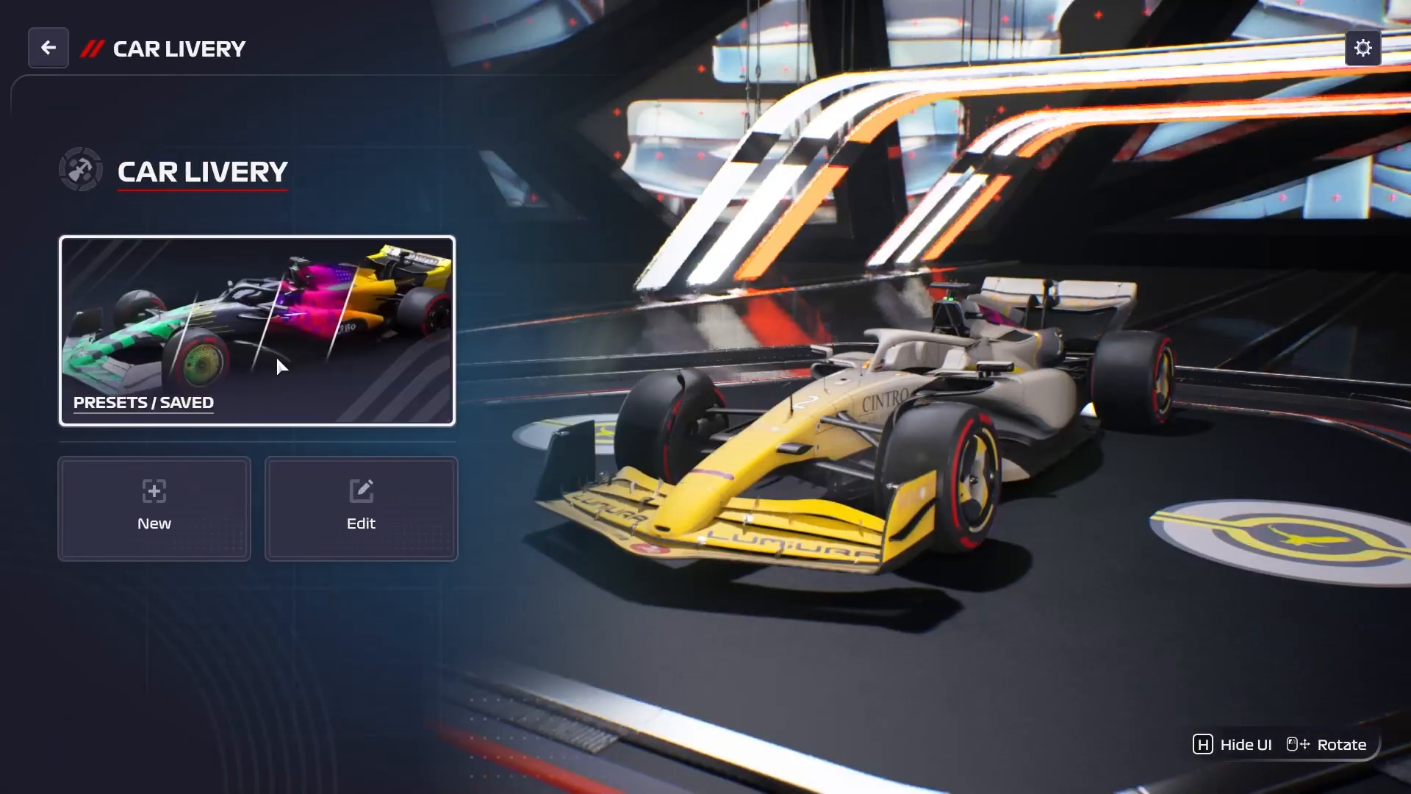
{"action": "left_click", "coordinate": [361, 507]}
{"action": "left_click", "coordinate": [790, 733]}
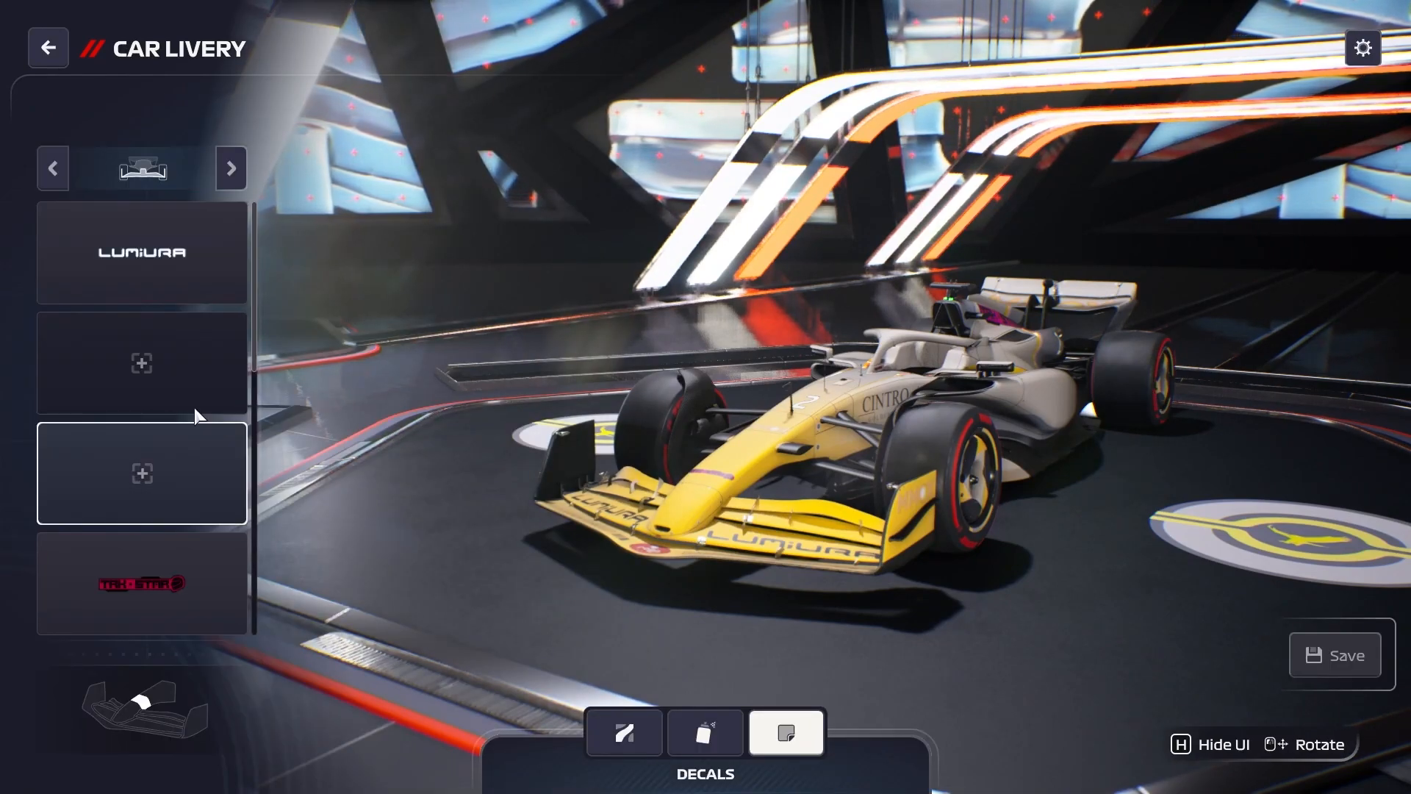
{"action": "scroll", "coordinate": [187, 400], "scroll_direction": "down", "scroll_amount": 6}
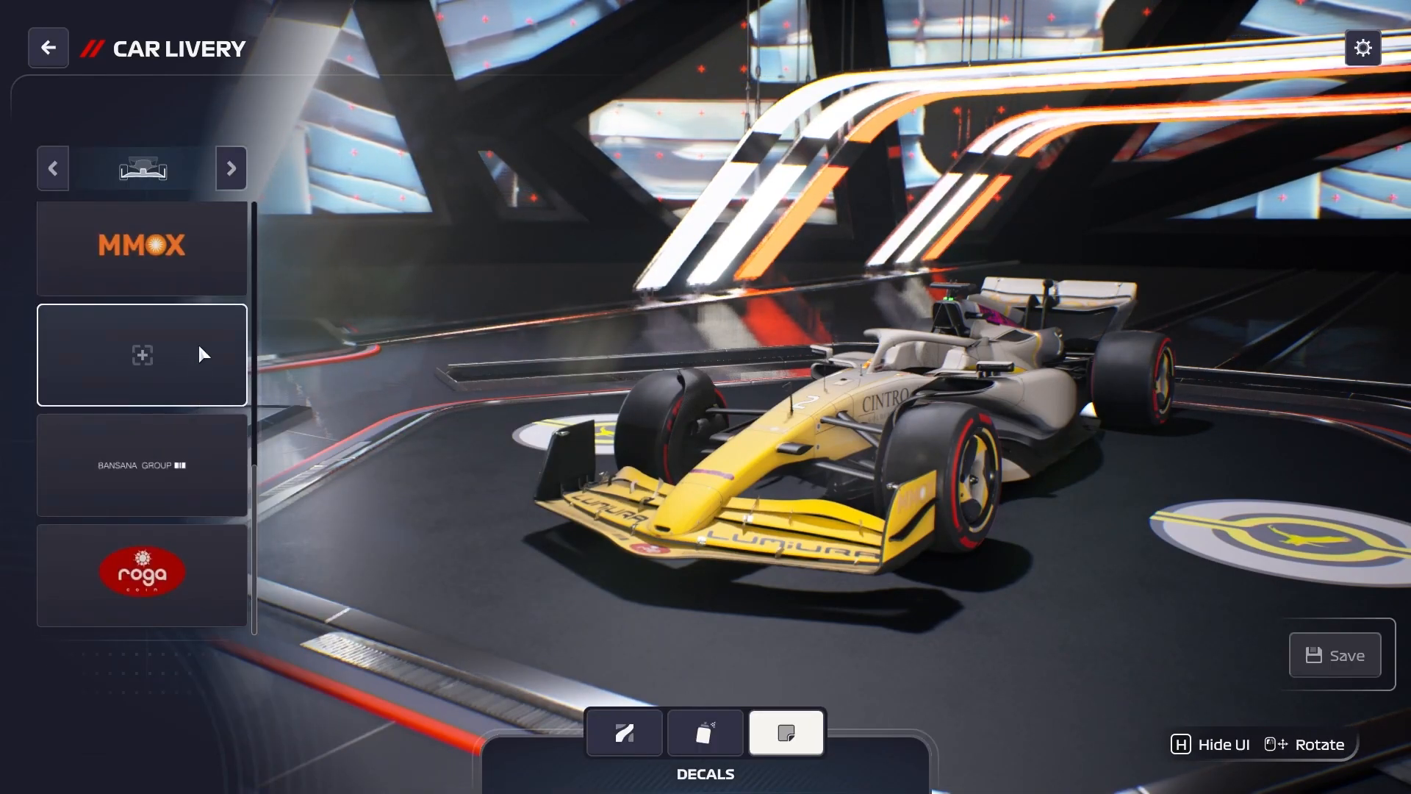
{"action": "scroll", "coordinate": [199, 347], "scroll_direction": "up", "scroll_amount": 3}
{"action": "left_click", "coordinate": [232, 173]}
{"action": "scroll", "coordinate": [155, 352], "scroll_direction": "down", "scroll_amount": 3}
{"action": "left_click", "coordinate": [231, 170]}
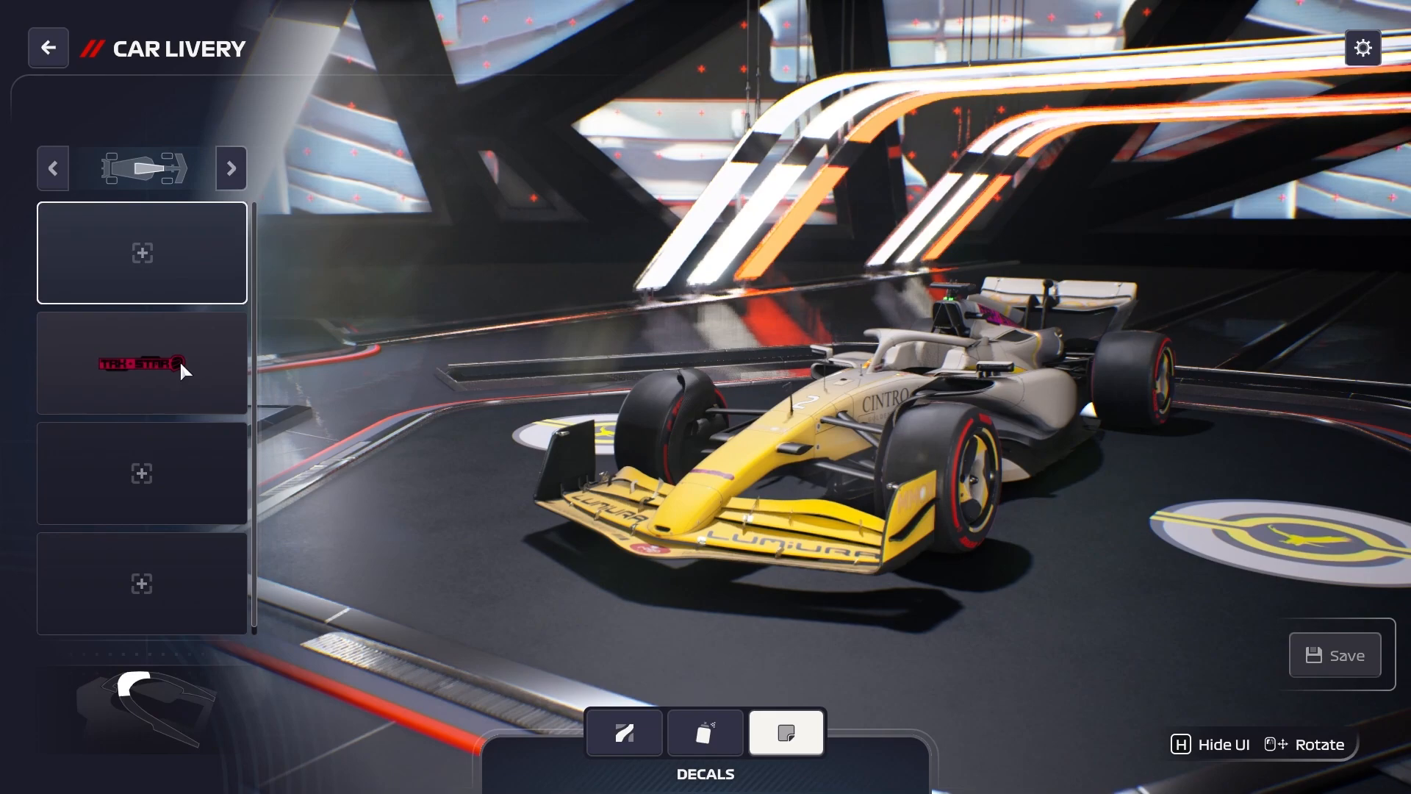
{"action": "left_click", "coordinate": [232, 168]}
{"action": "left_click", "coordinate": [232, 168]}
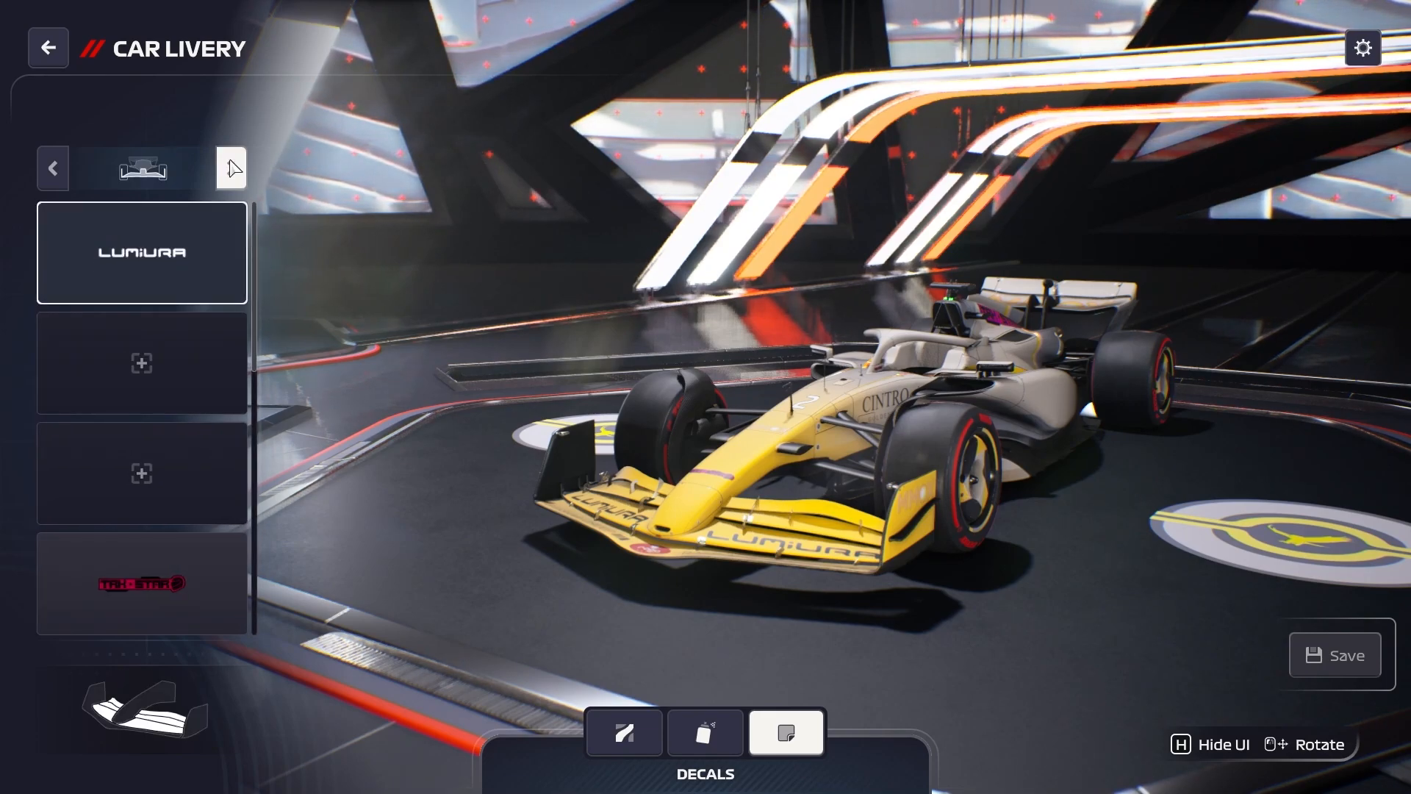
{"action": "left_click", "coordinate": [232, 169]}
- Place the aramco sponsor logo on the car's sidepod, and set the decal's colour mode to Silhouette
{"action": "left_click", "coordinate": [156, 243]}
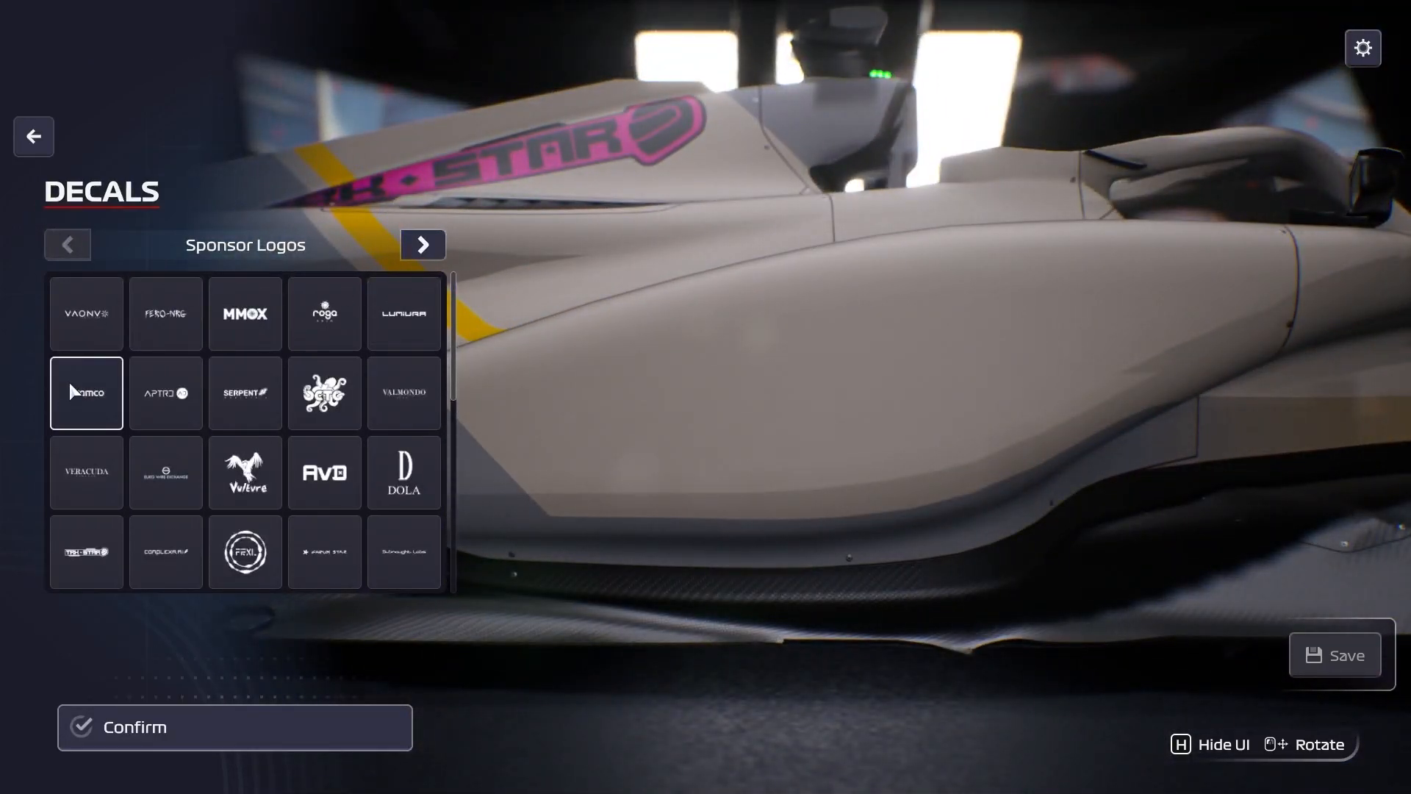
{"action": "left_click", "coordinate": [86, 393]}
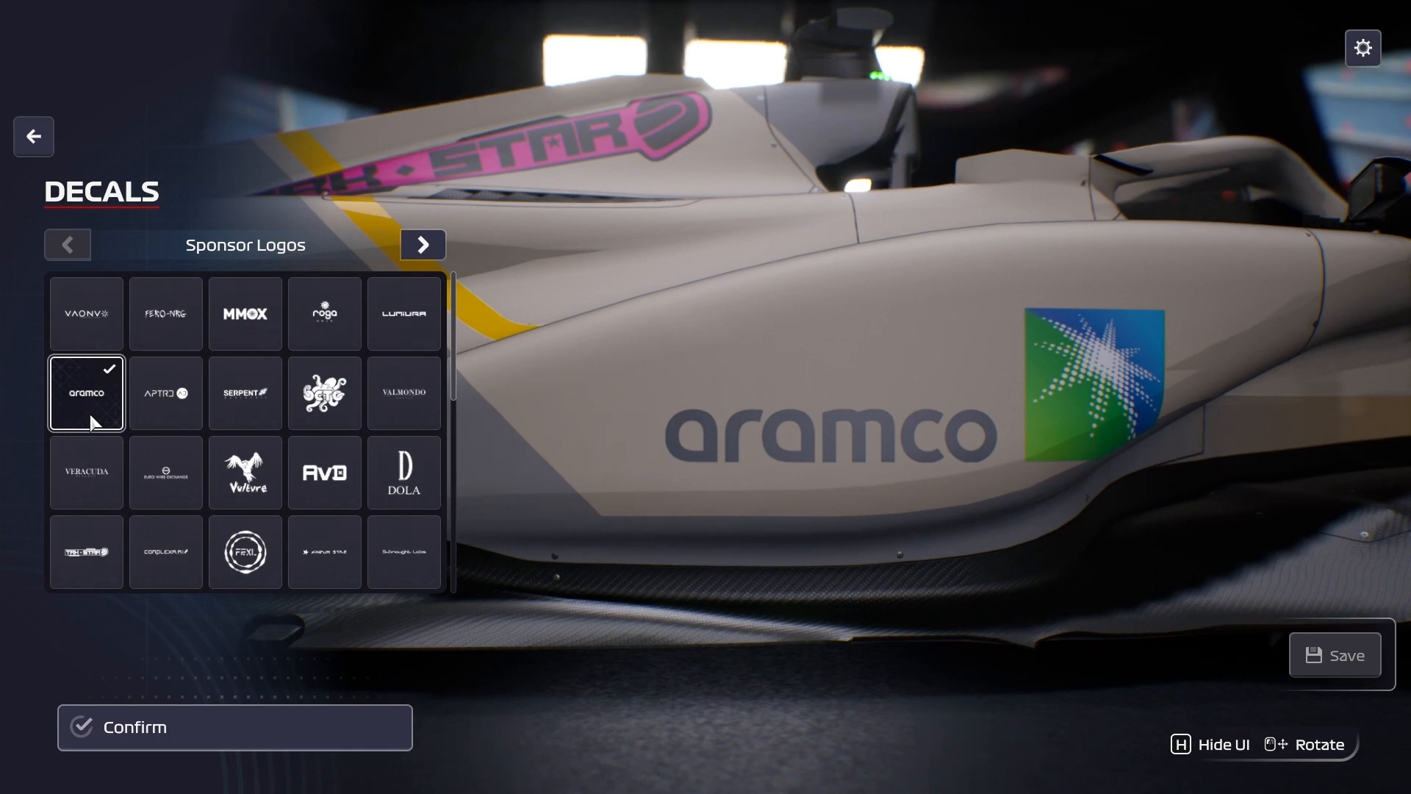
{"action": "left_click", "coordinate": [143, 726]}
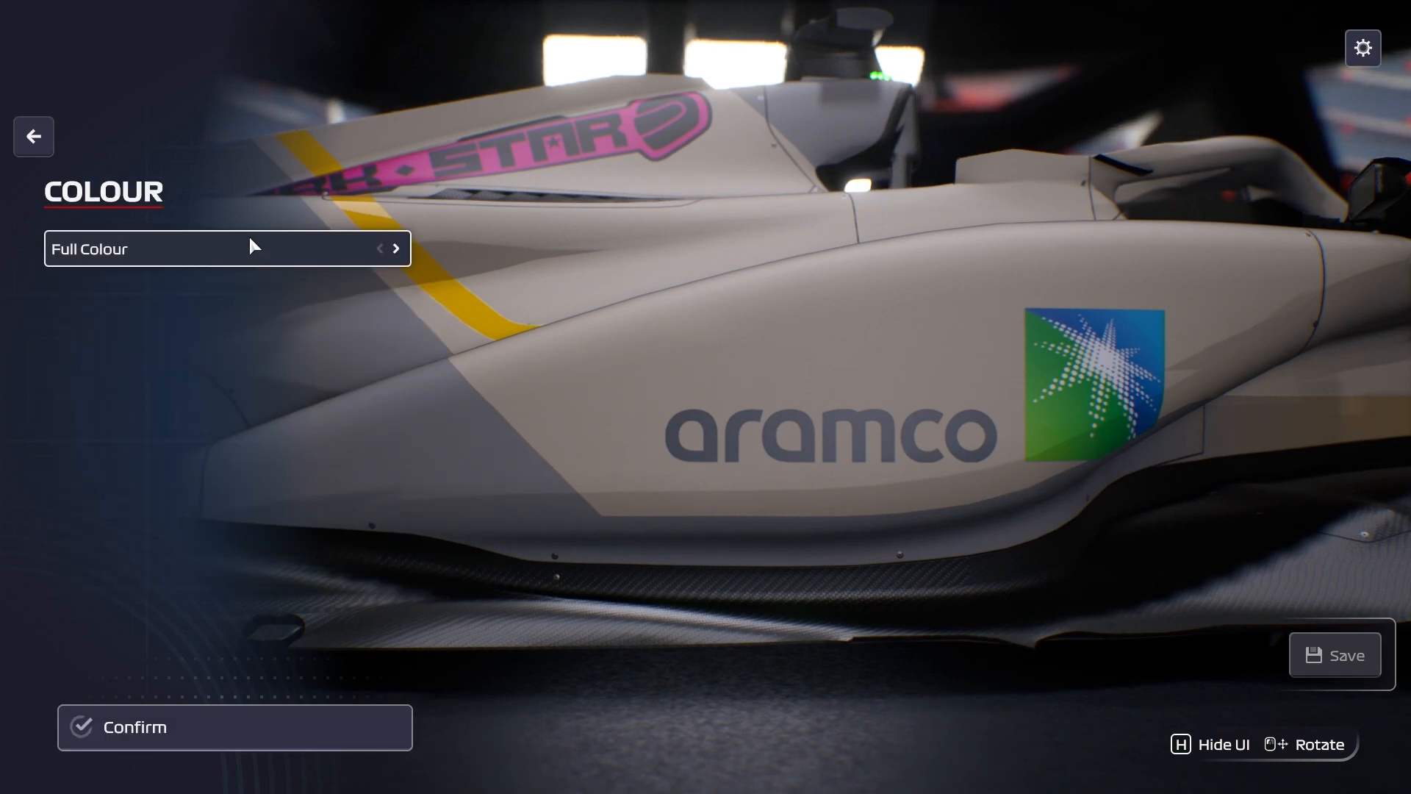
{"action": "left_click", "coordinate": [396, 248]}
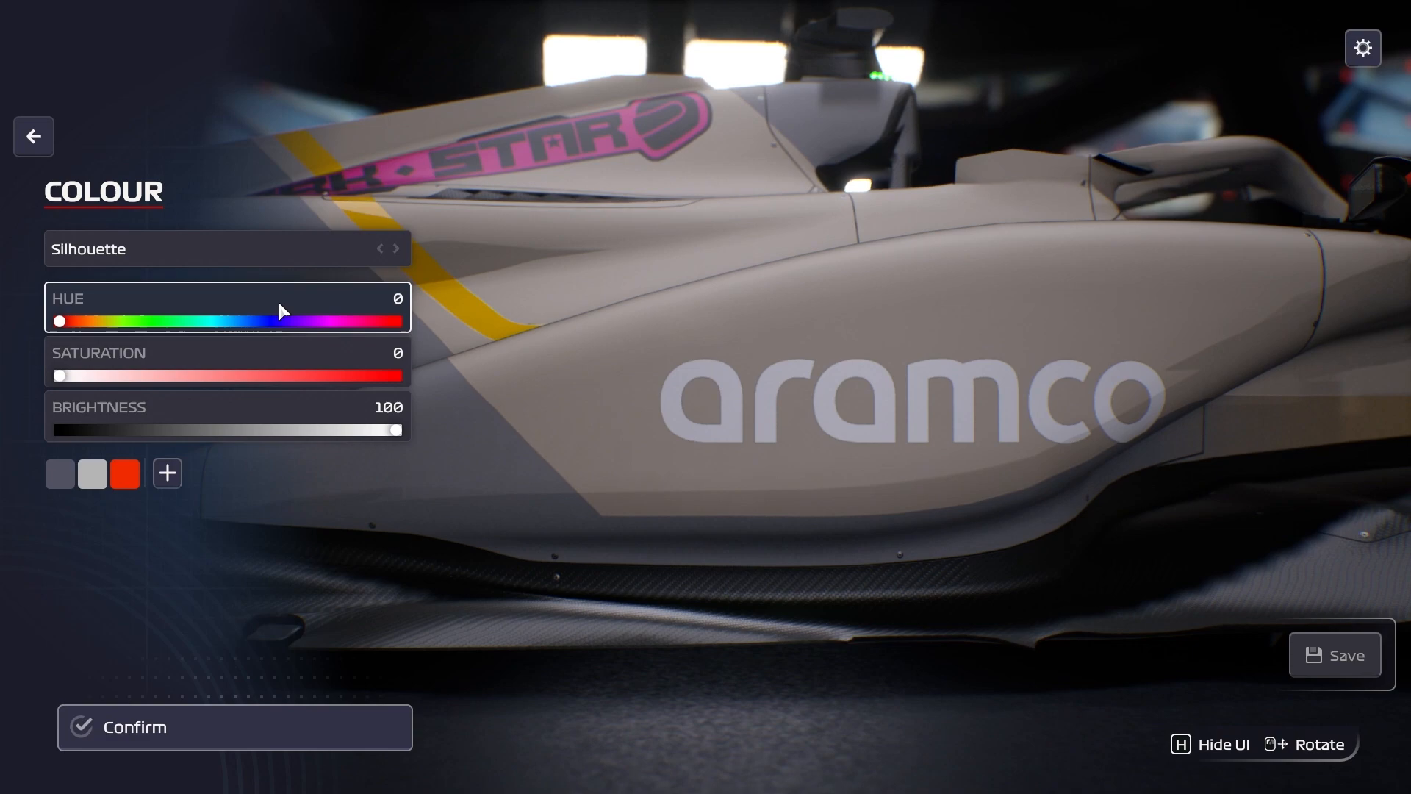
- Set the sidepod aramco decal's colour mode to Full Colour and shift it horizontally to -21.00
{"action": "left_click", "coordinate": [389, 247]}
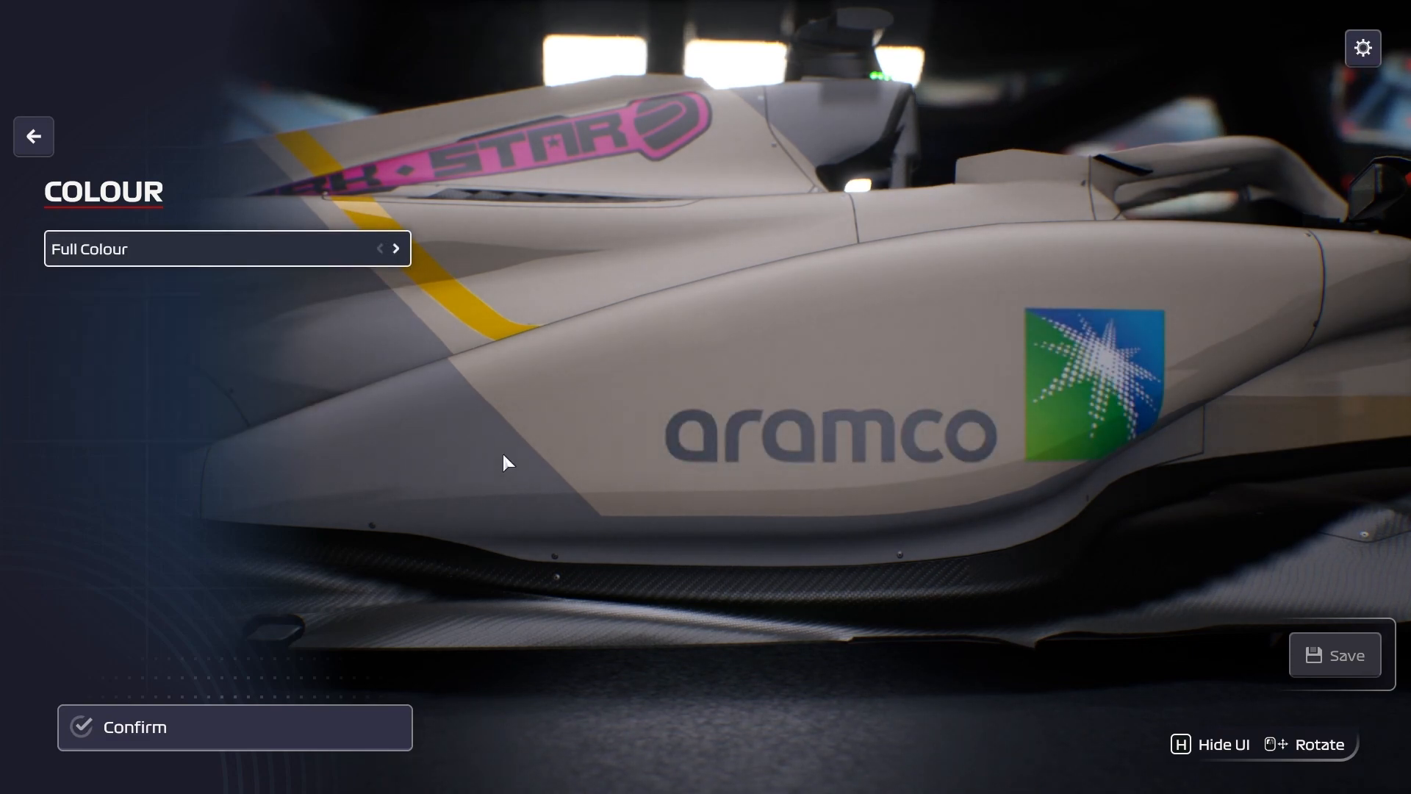
{"action": "left_click", "coordinate": [220, 735]}
{"action": "left_click", "coordinate": [174, 352]}
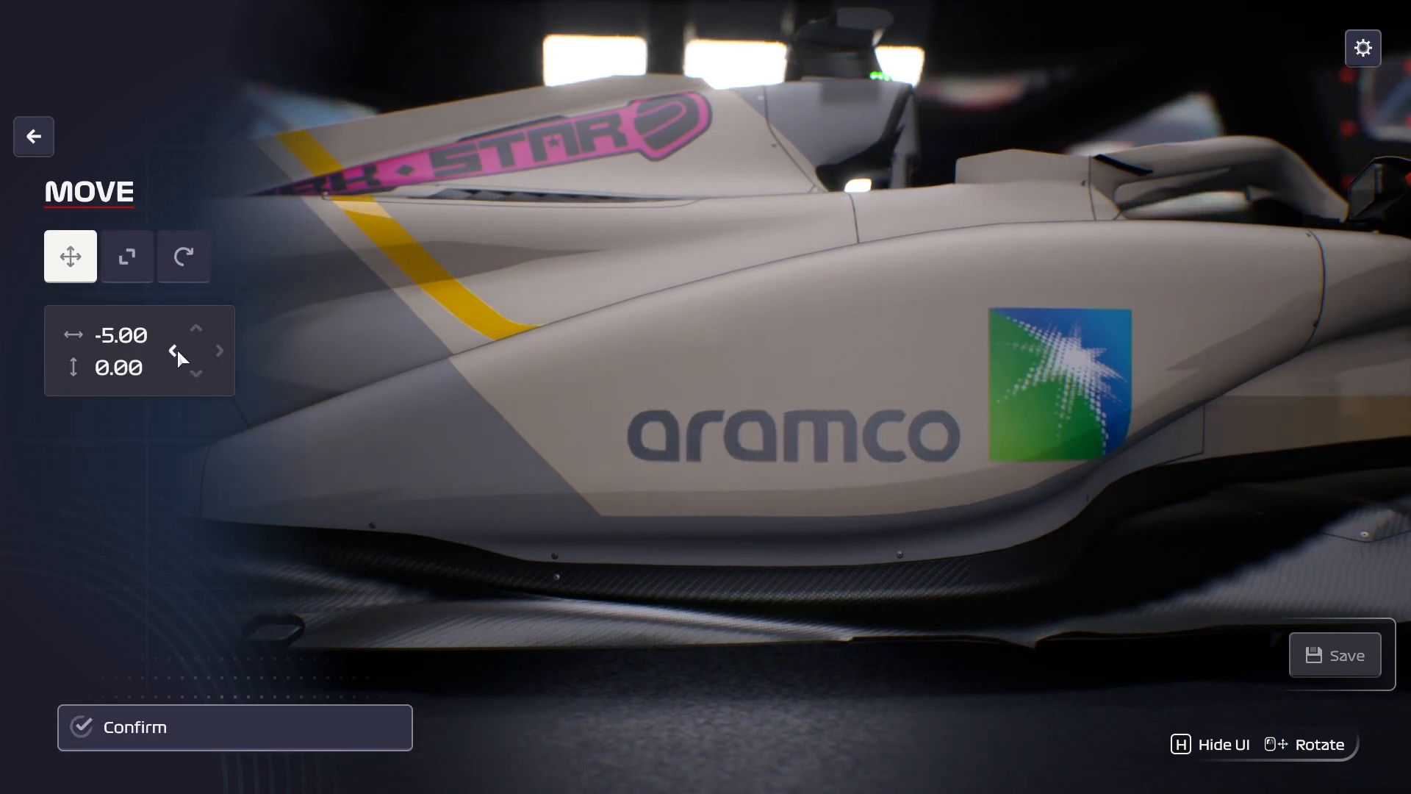
{"action": "left_click", "coordinate": [175, 352]}
{"action": "left_click", "coordinate": [219, 351]}
{"action": "left_click", "coordinate": [219, 352]}
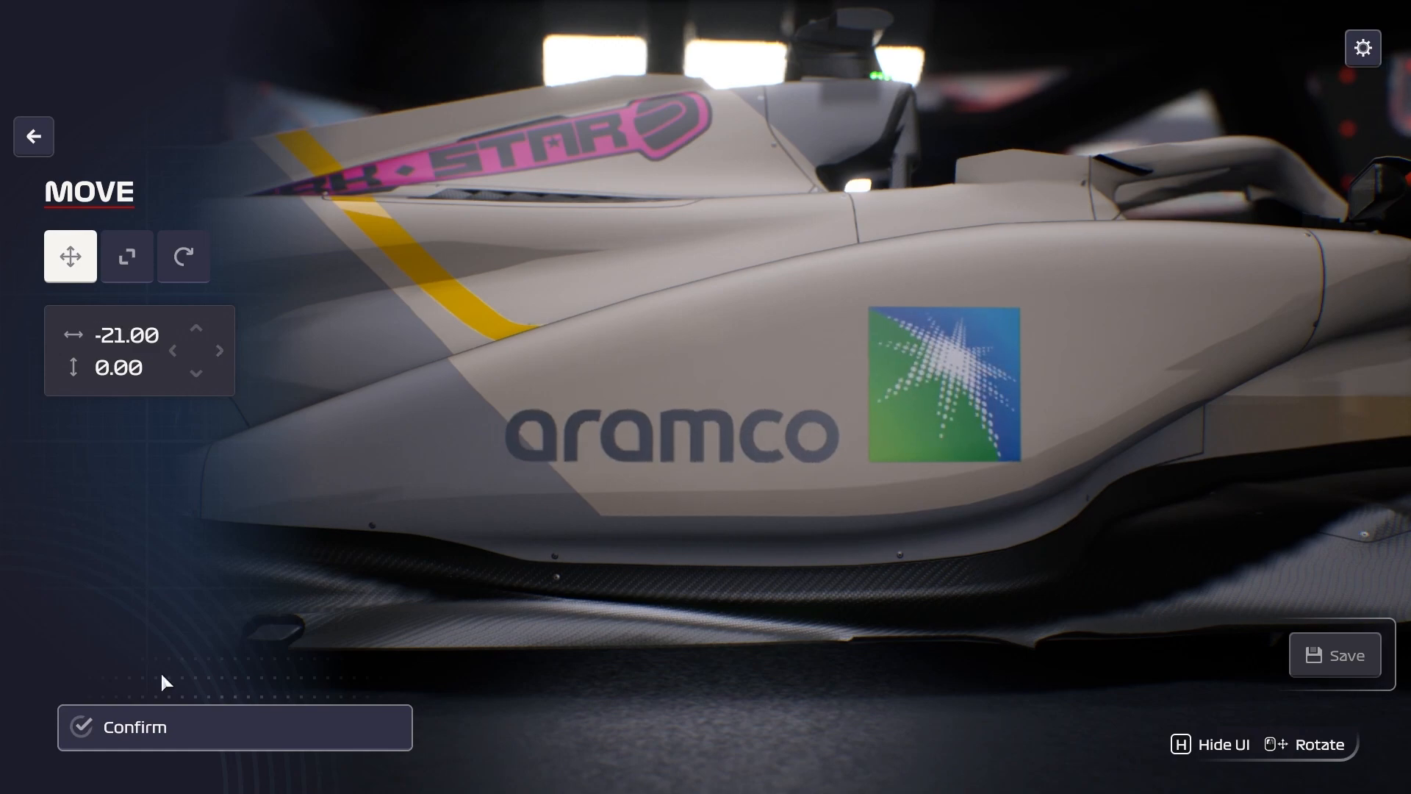
- Recolour the sidepod aramco decal in Silhouette mode with a strongly saturated blue
{"action": "left_click", "coordinate": [33, 136]}
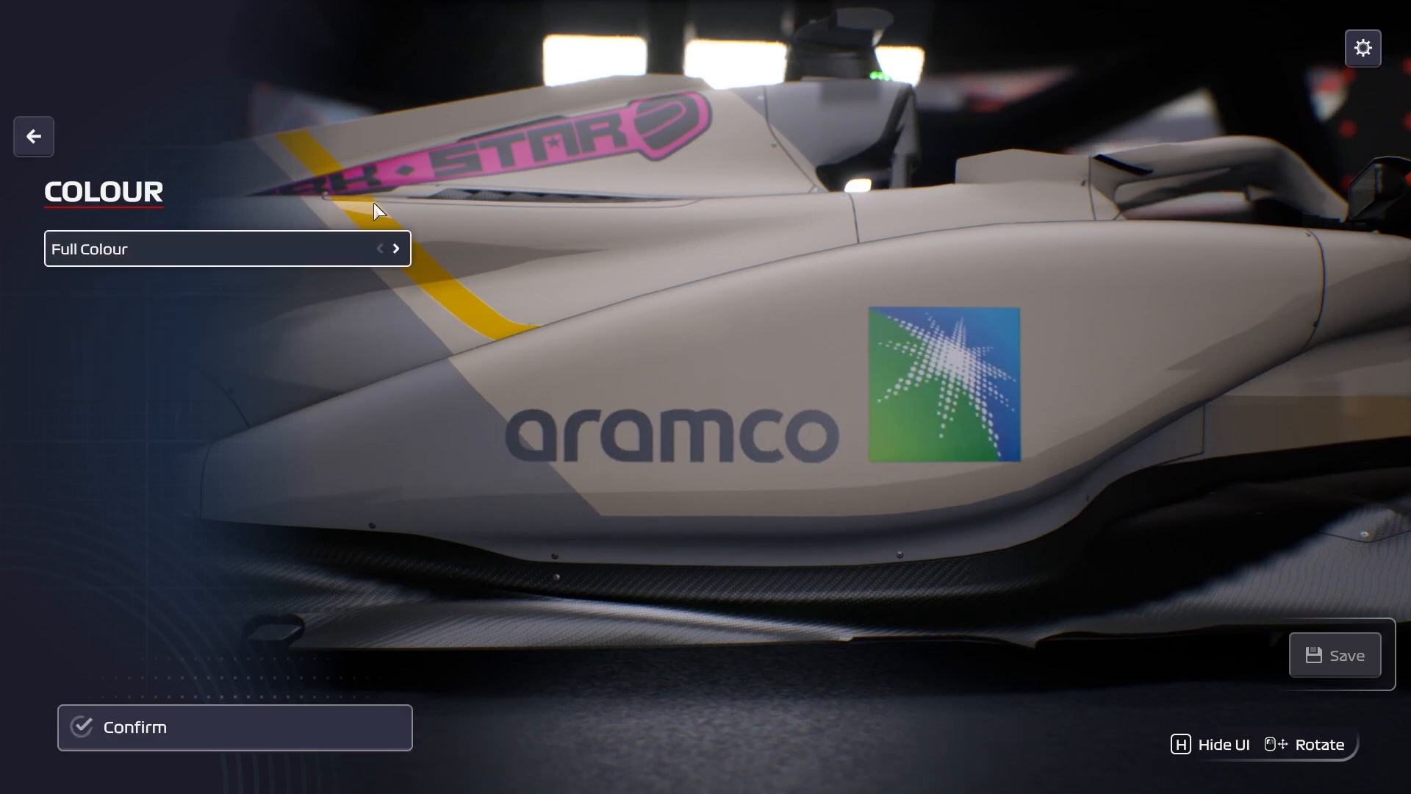
{"action": "left_click", "coordinate": [399, 253]}
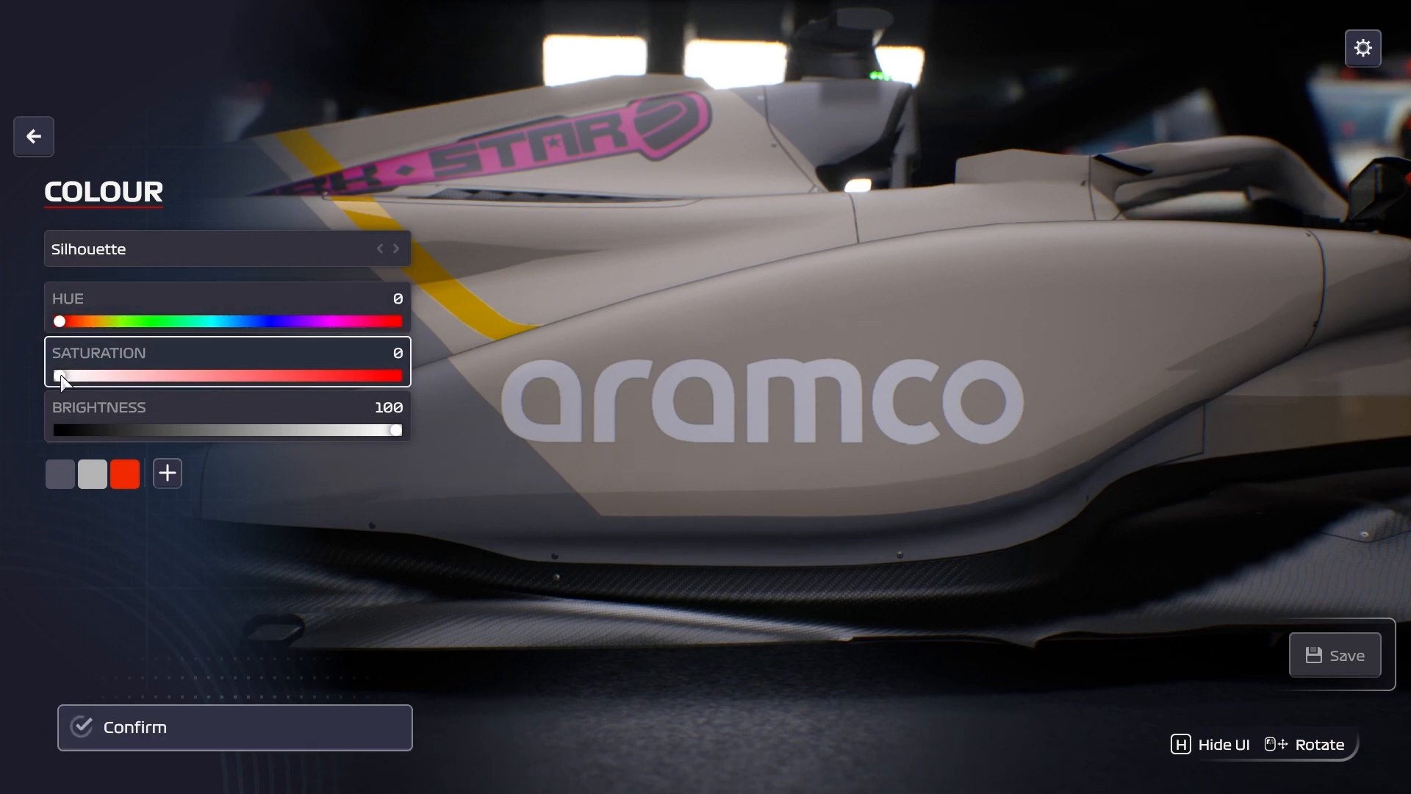
{"action": "left_click_drag", "start_coordinate": [80, 374], "coordinate": [497, 385]}
{"action": "left_click_drag", "start_coordinate": [81, 324], "coordinate": [258, 324]}
{"action": "left_click", "coordinate": [235, 724]}
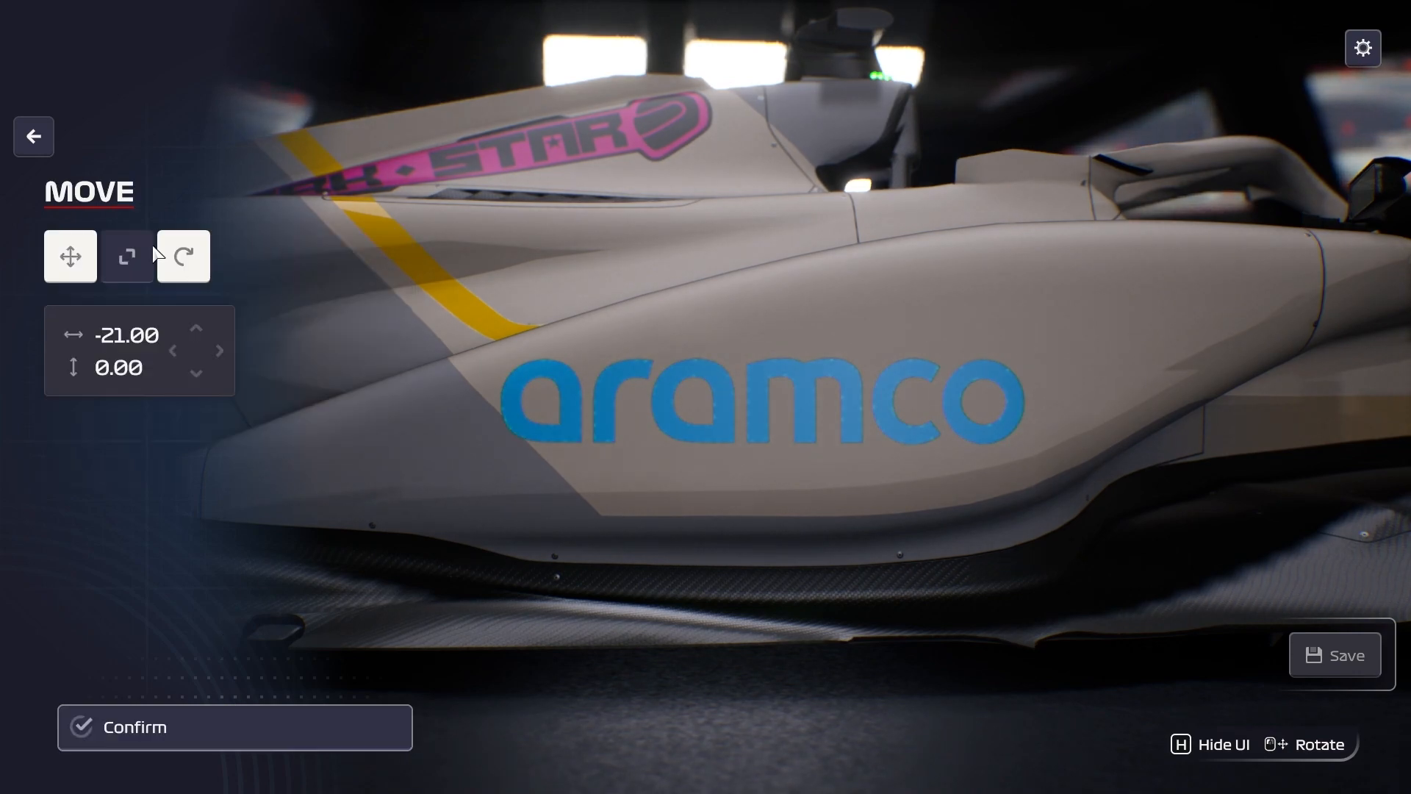
- Scale the sidepod aramco decal to 66%, rotate it to 198.0°, and confirm the placement
{"action": "left_click", "coordinate": [126, 255]}
{"action": "left_click_drag", "start_coordinate": [169, 375], "coordinate": [179, 284]}
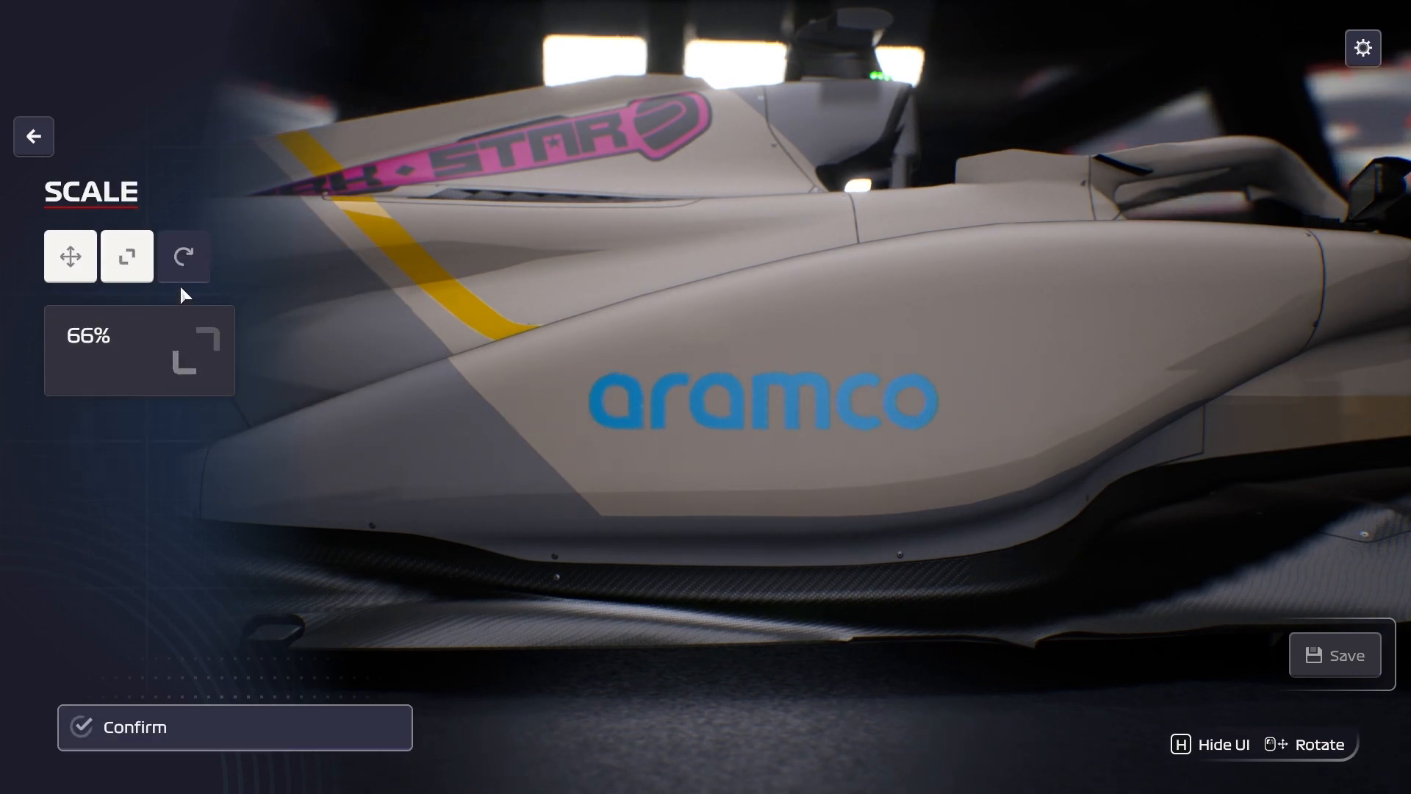
{"action": "left_click", "coordinate": [183, 258]}
{"action": "left_click_drag", "start_coordinate": [187, 341], "coordinate": [180, 416]}
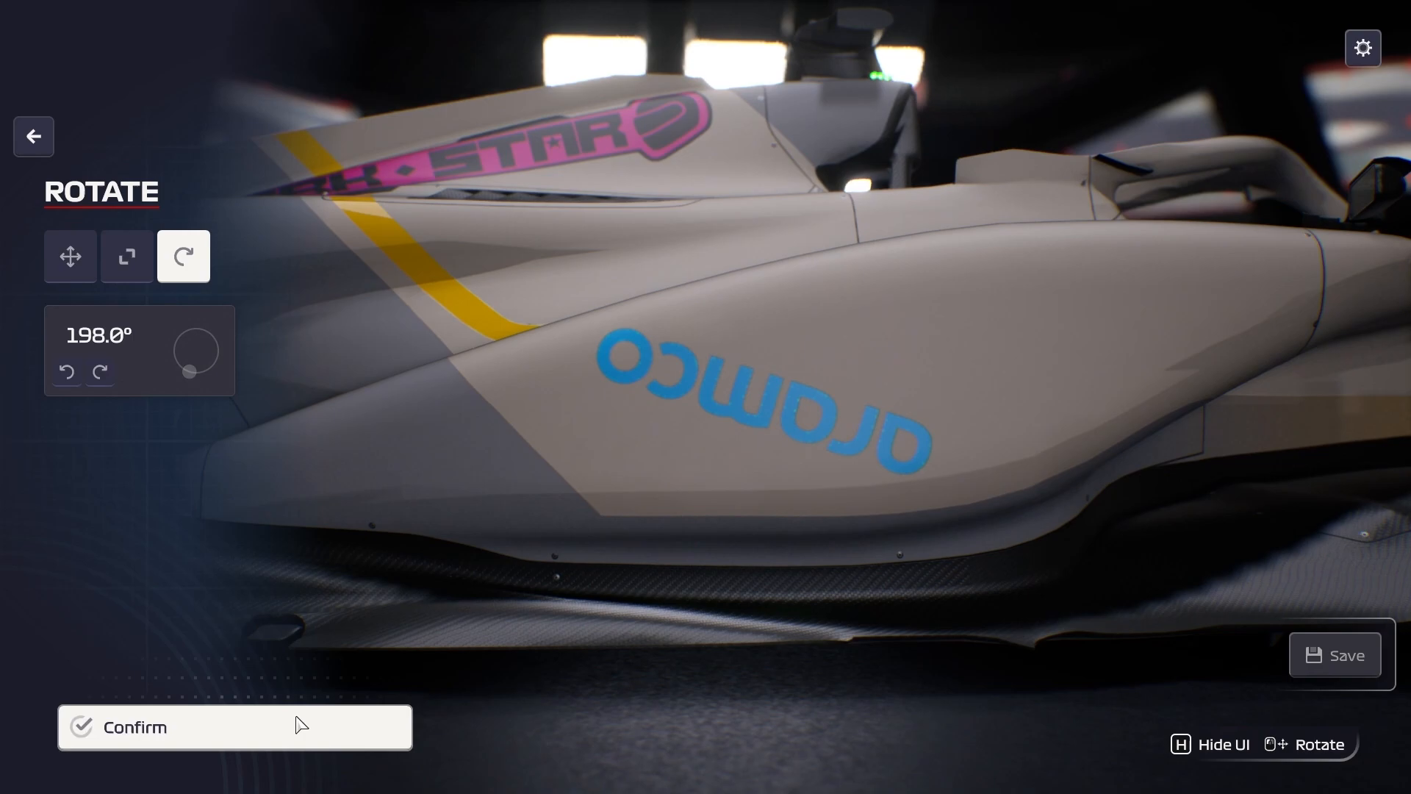
{"action": "left_click", "coordinate": [299, 721]}
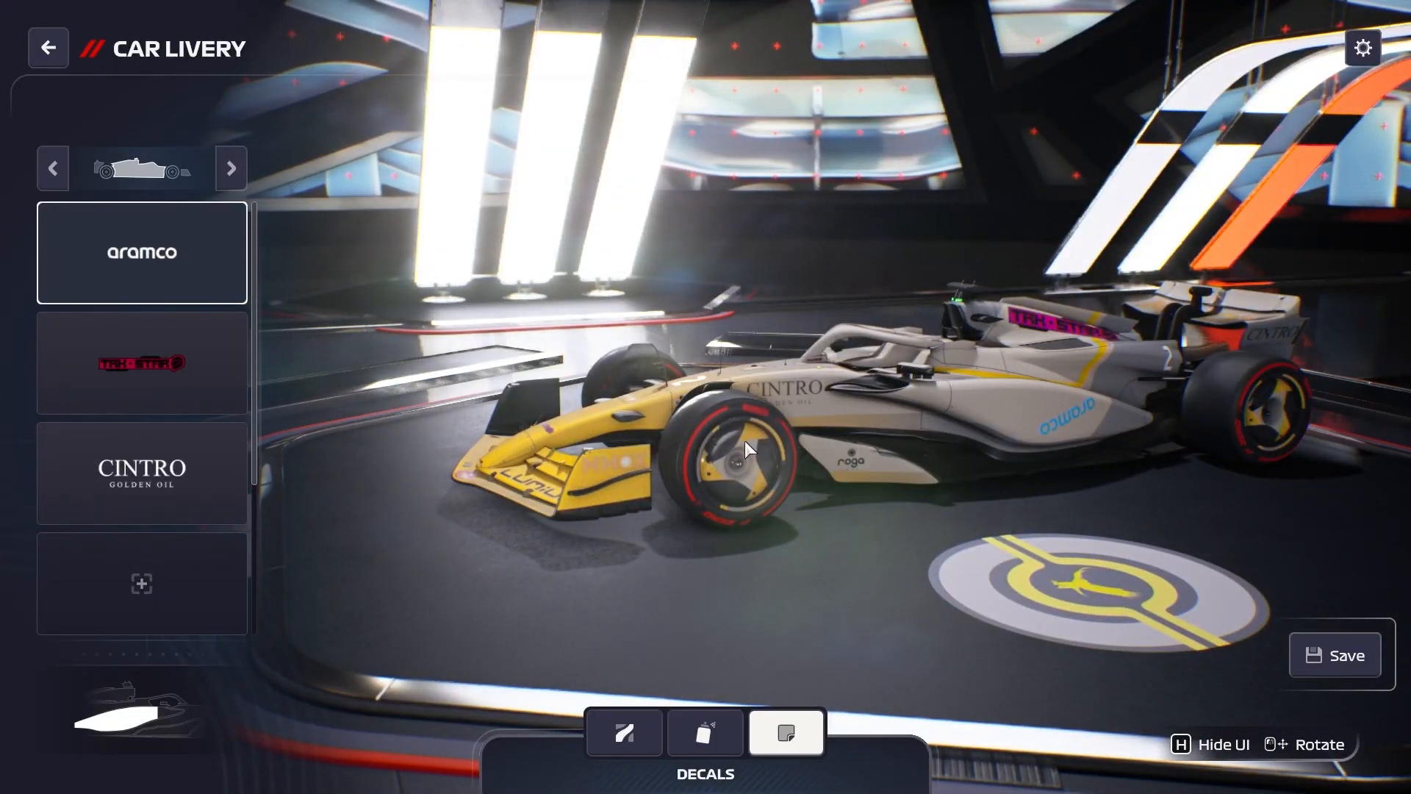
- Reopen the sidepod aramco decal's placement and set its rotation back to 0.0°
{"action": "left_click_drag", "start_coordinate": [744, 441], "coordinate": [1068, 355]}
{"action": "left_click", "coordinate": [177, 258]}
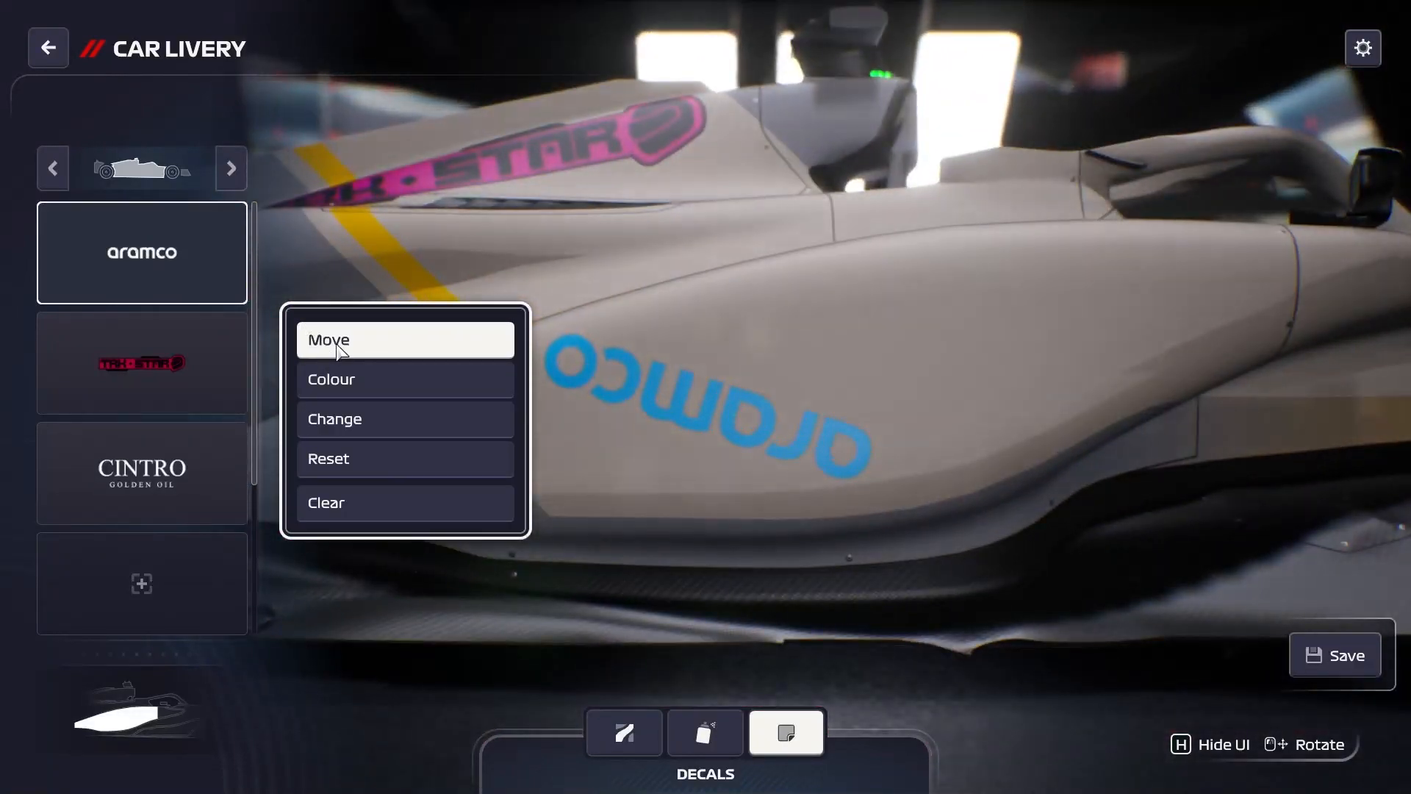
{"action": "left_click", "coordinate": [338, 349]}
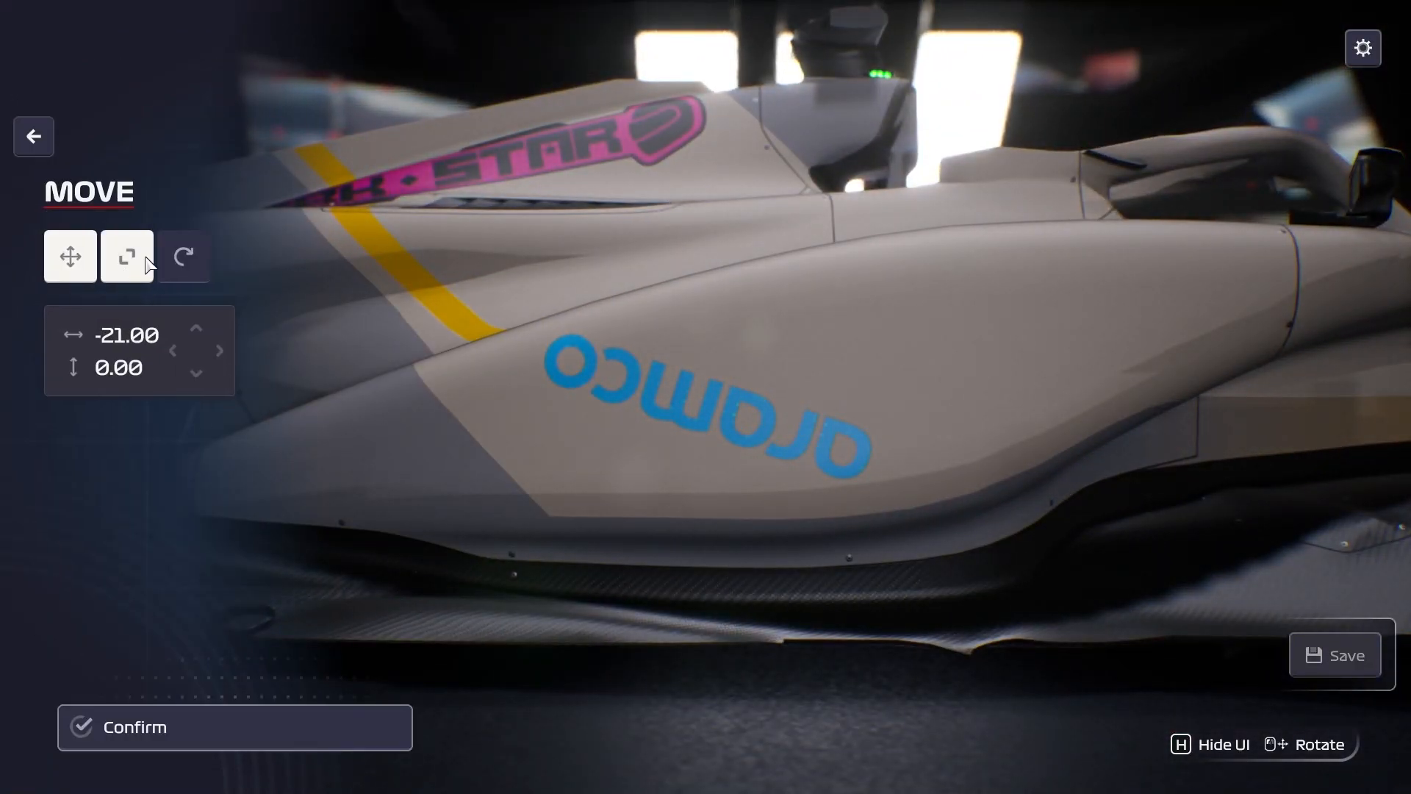
{"action": "left_click", "coordinate": [183, 256]}
{"action": "left_click_drag", "start_coordinate": [190, 373], "coordinate": [196, 284]}
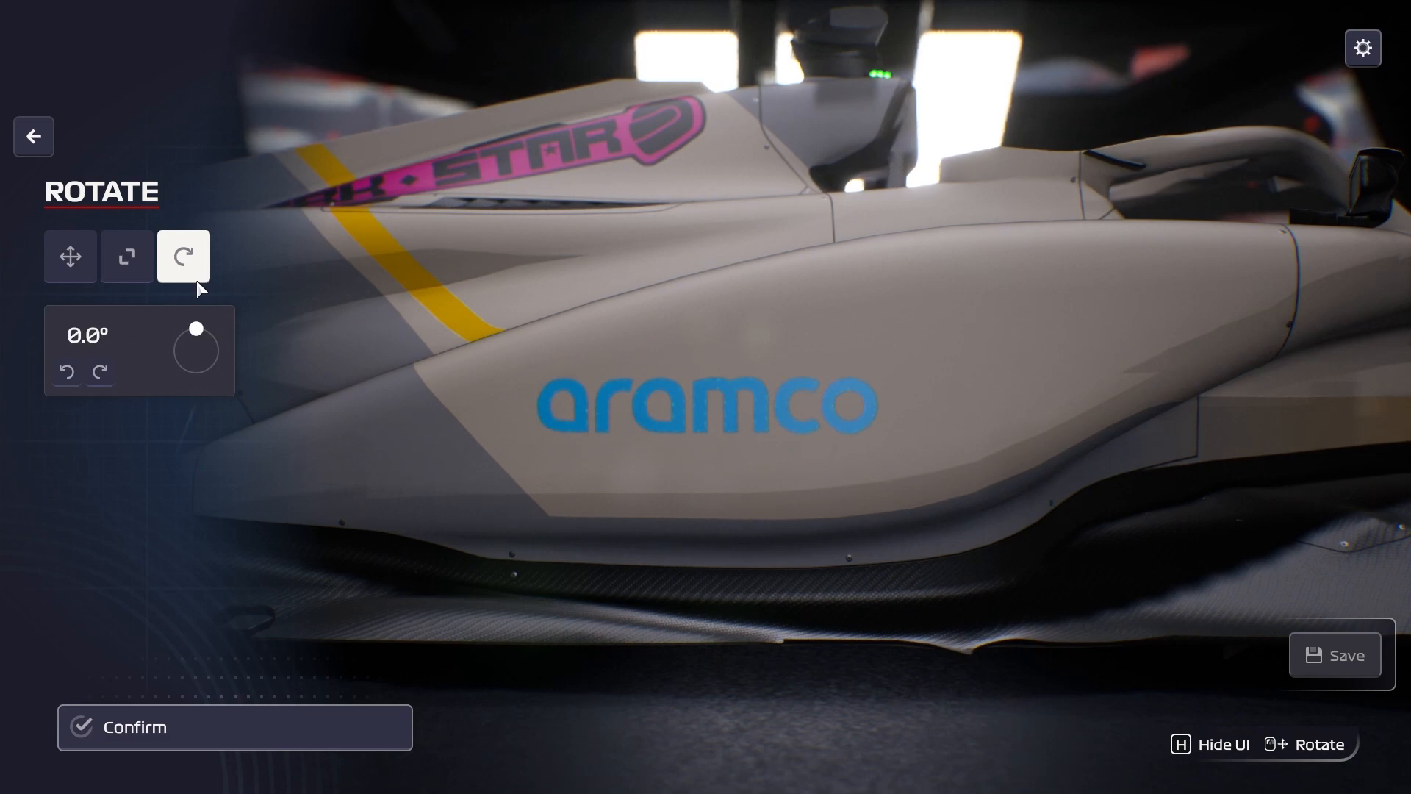
- Enlarge the sidepod aramco decal slightly and confirm its placement
{"action": "left_click", "coordinate": [126, 253]}
{"action": "left_click_drag", "start_coordinate": [193, 358], "coordinate": [200, 346]}
{"action": "left_click", "coordinate": [71, 256]}
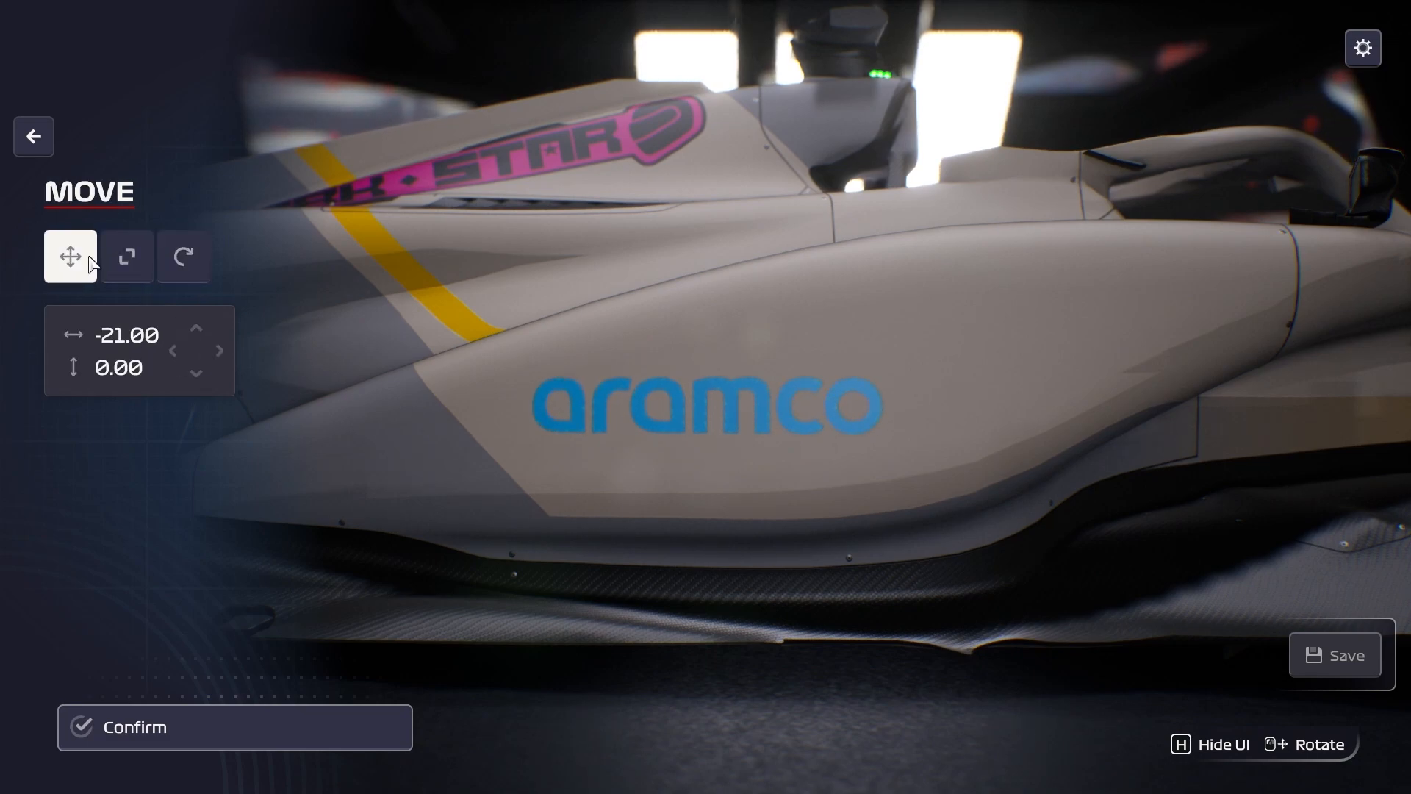
{"action": "left_click", "coordinate": [204, 739]}
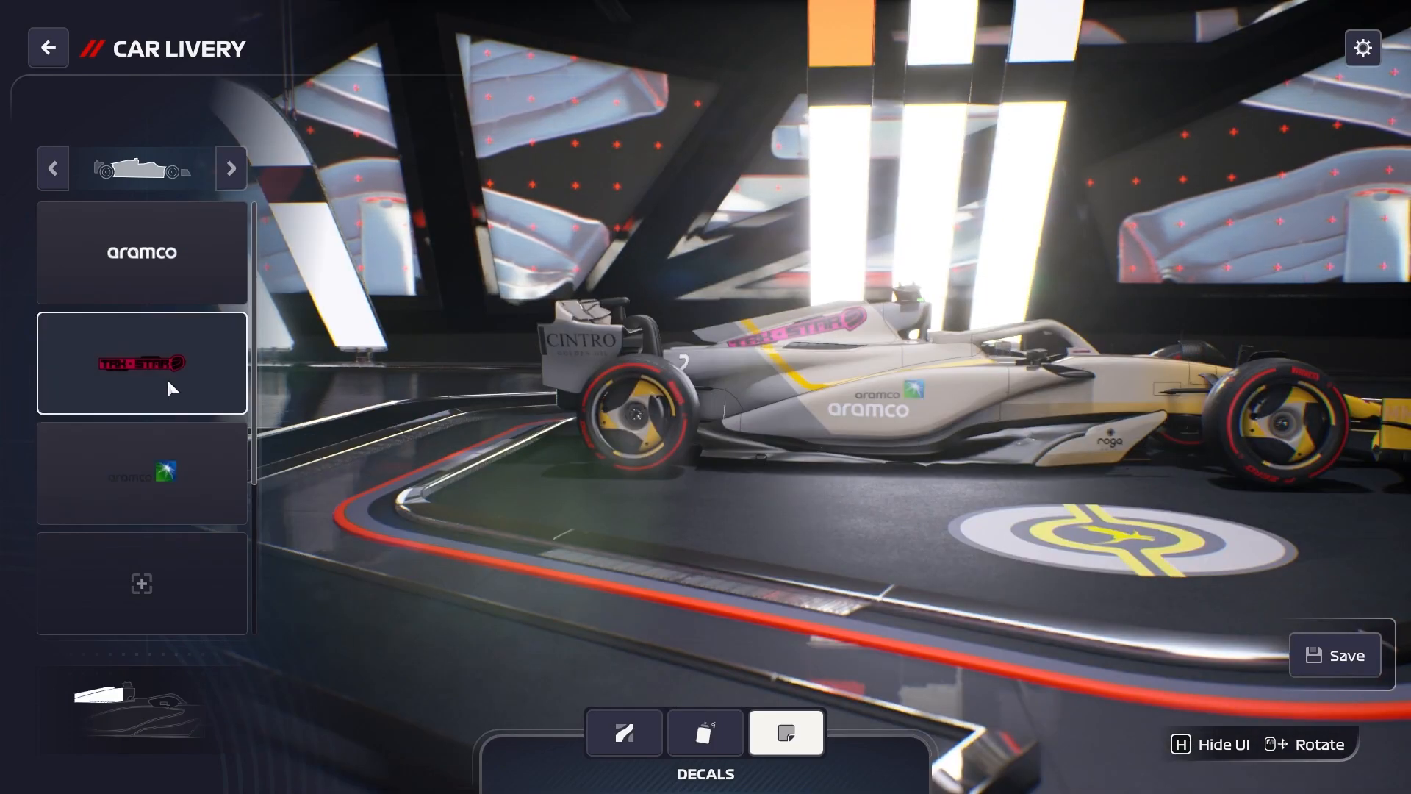
- Inspect the two aramco decals on the sidepod up close and on the whole car
{"action": "left_click", "coordinate": [142, 252]}
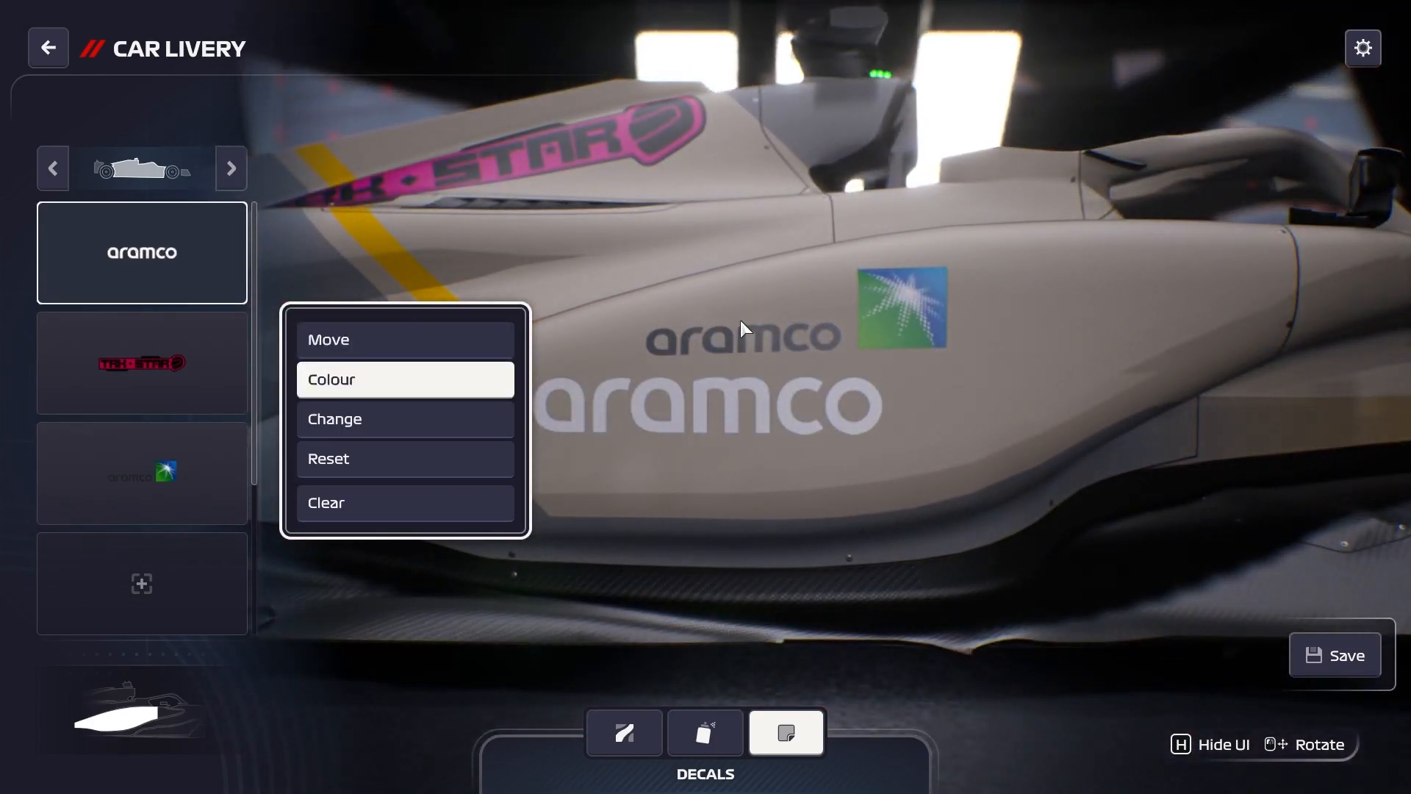
{"action": "left_click", "coordinate": [757, 329]}
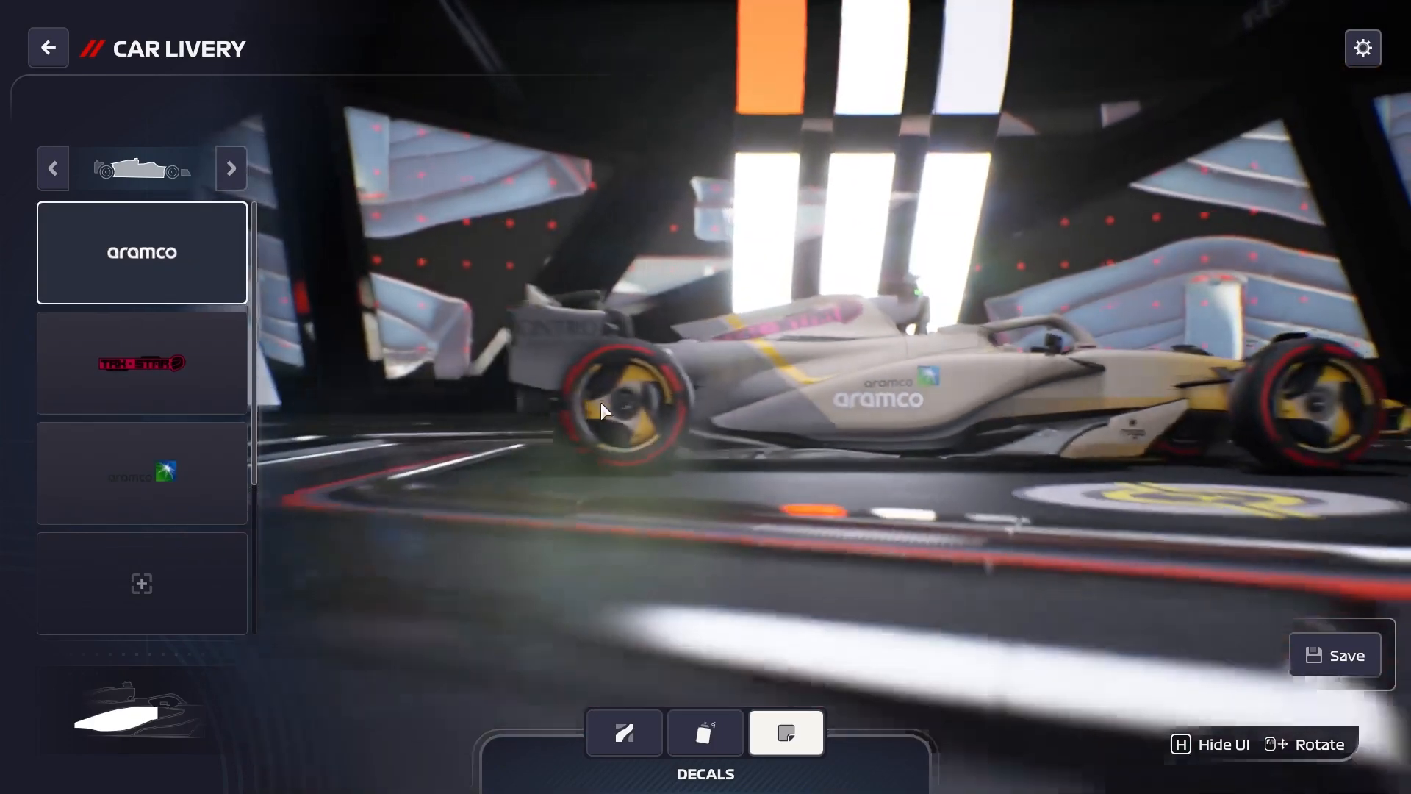
{"action": "left_click_drag", "start_coordinate": [601, 403], "coordinate": [689, 431]}
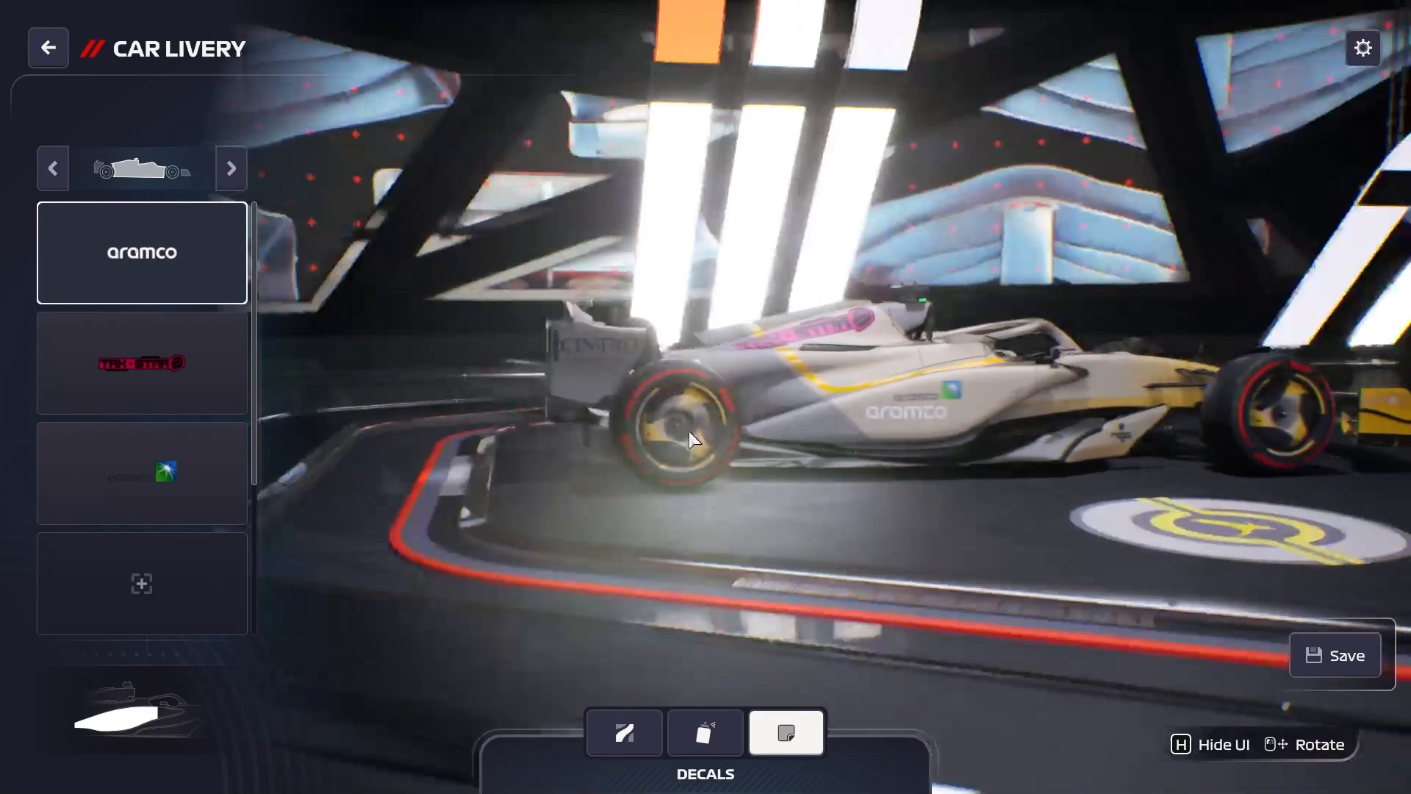